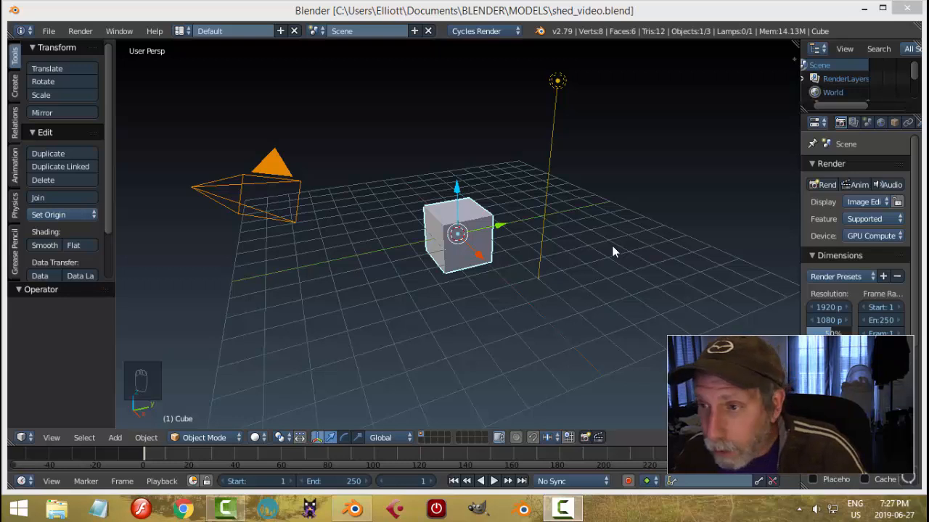
- Delete all of the default scene objects, including the cube, camera and lamp
key(a)
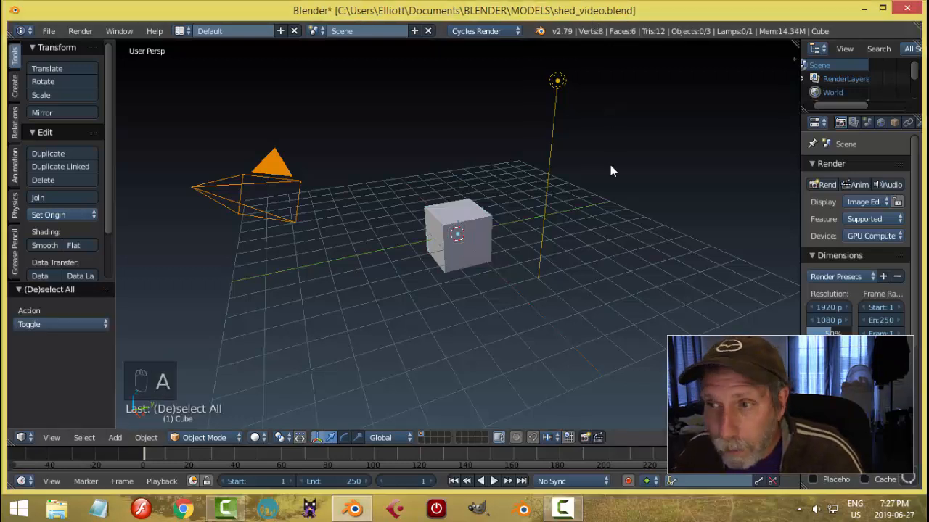
key(a)
key(x)
click(610, 165)
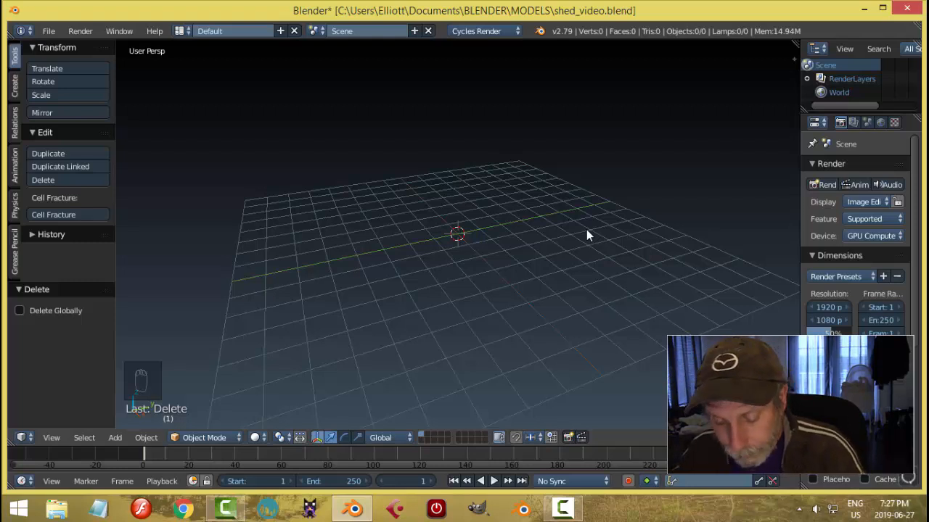
- Add a plane mesh at the origin and switch the viewport to orthographic projection
key(shift+a)
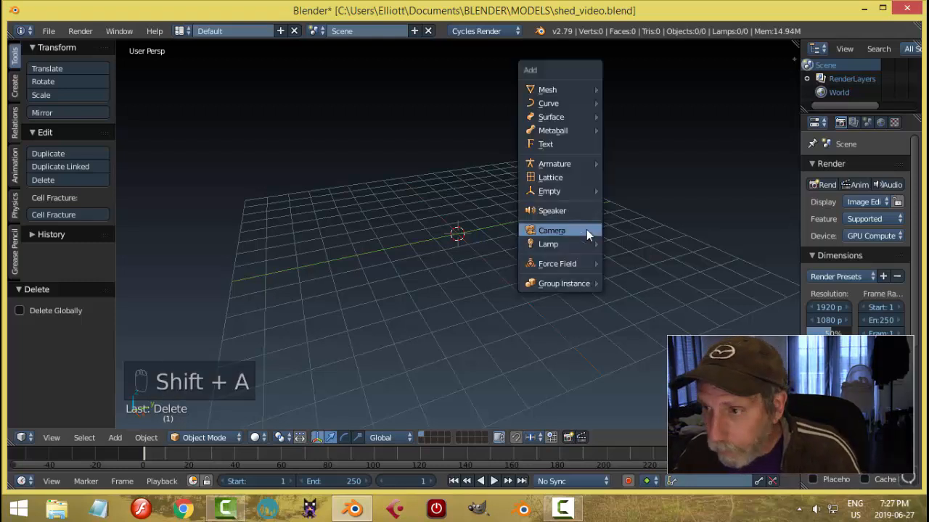
mouse_move(556, 88)
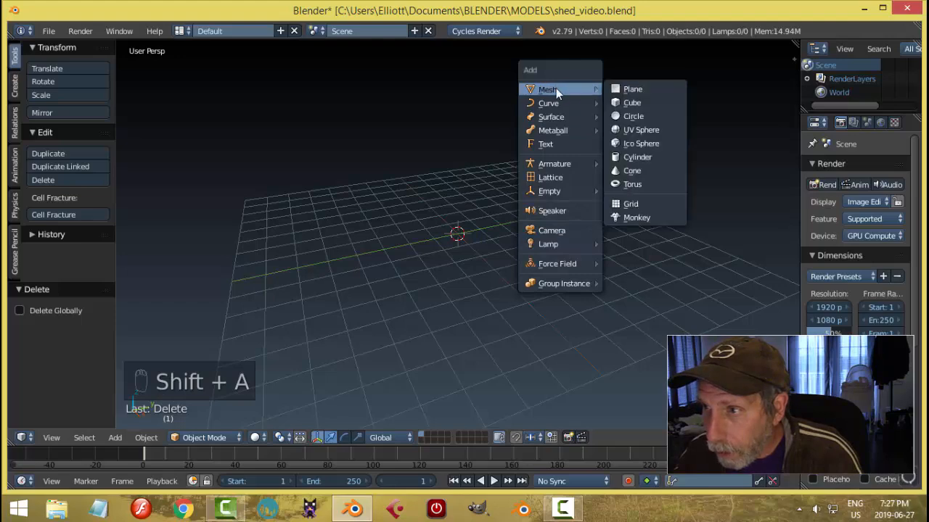
click(609, 87)
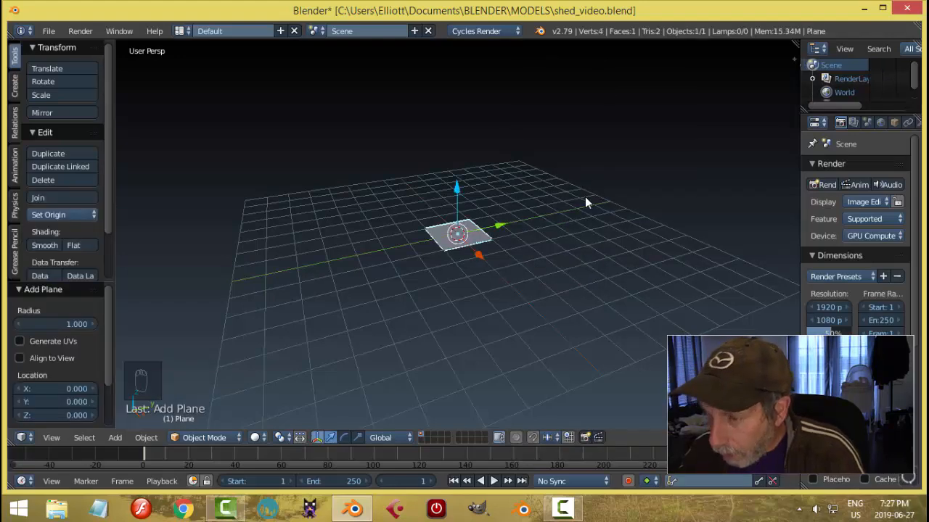
key(KP_1)
key(KP_5)
middle_drag(586, 202, 558, 251)
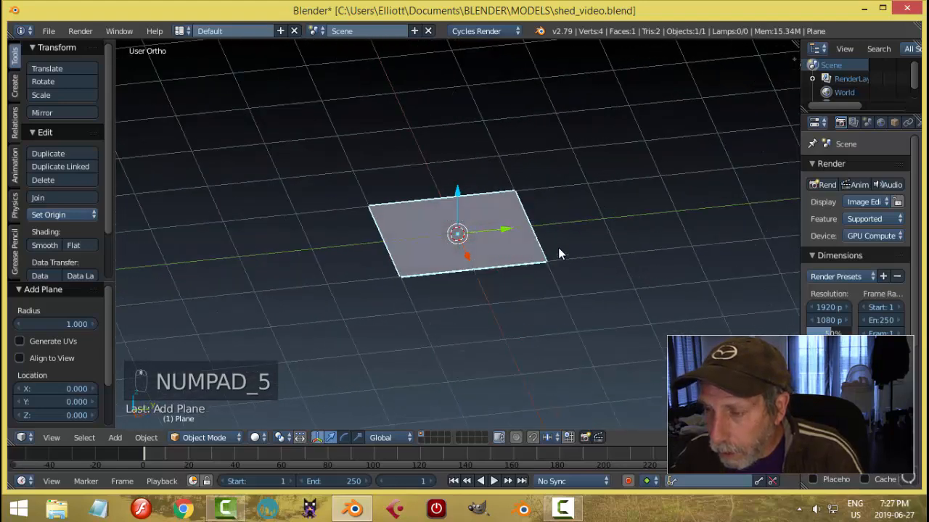
- In Edit Mode, scale the plane along Y by about 1.278 to make it rectangular
key(Tab)
click(604, 245)
key(s)
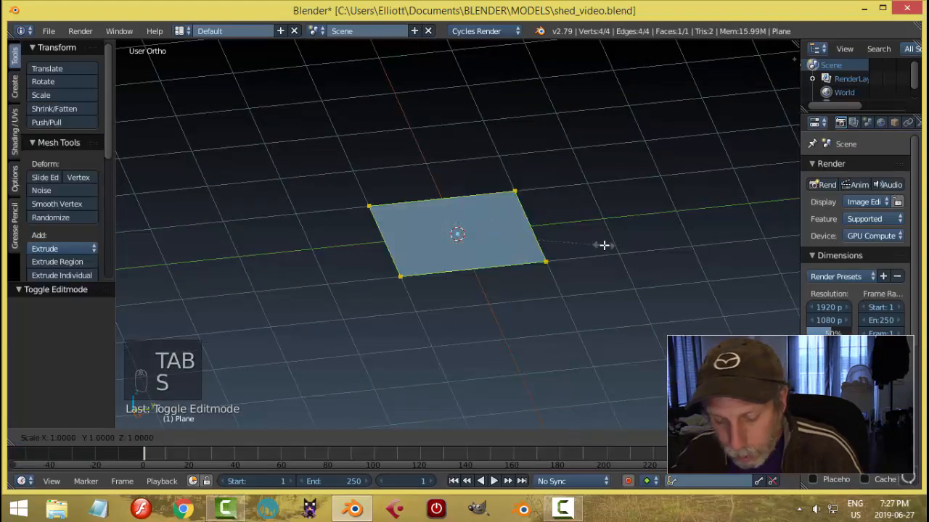
click(642, 248)
- Extrude the rectangular plane upward by about 0.1 to form a floor slab and return to Object Mode
middle_drag(609, 291, 636, 259)
key(e)
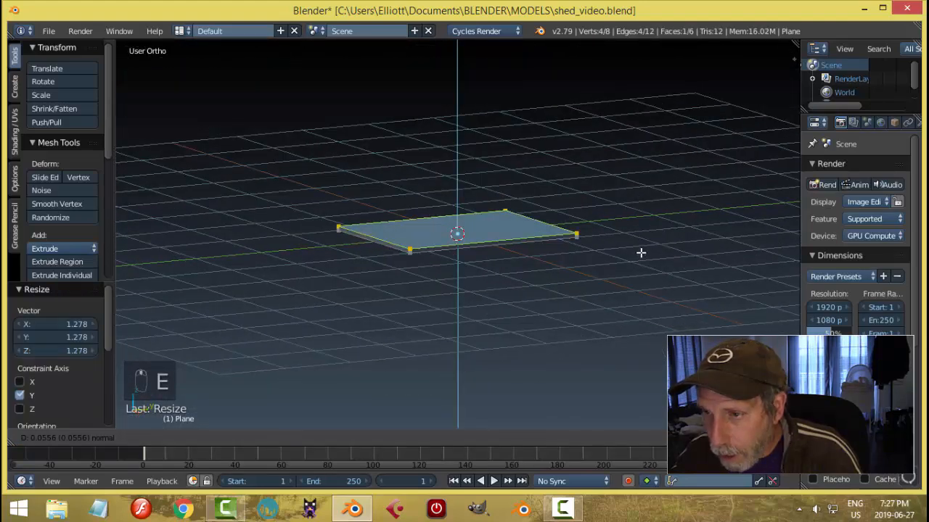
click(602, 266)
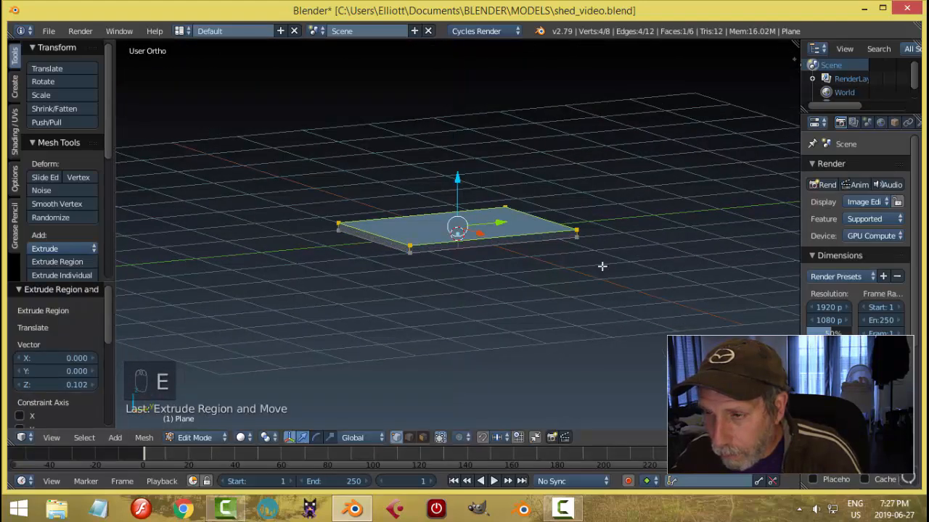
key(a)
key(Tab)
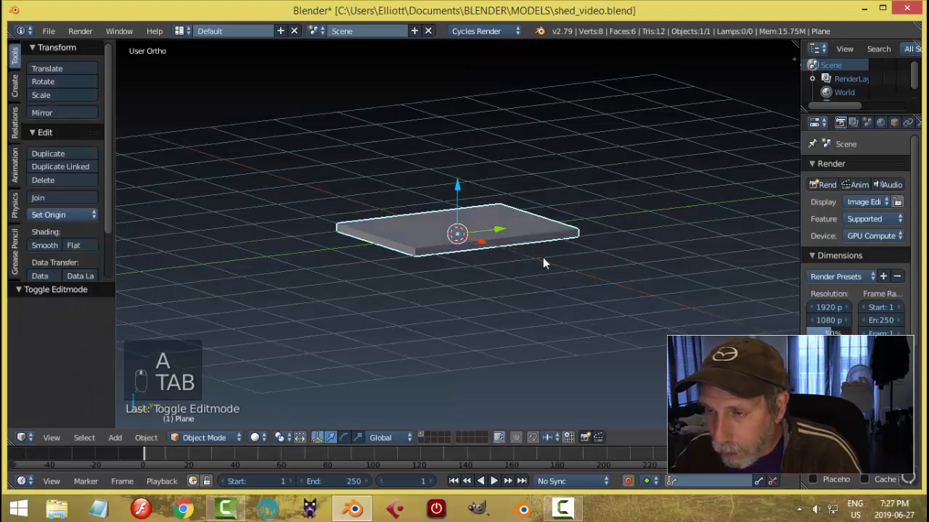
- Add a second plane mesh at the origin for the first wall
mouse_move(542, 258)
middle_down()
mouse_move(548, 285)
mouse_move(548, 263)
middle_up()
key(shift+a)
mouse_move(548, 263)
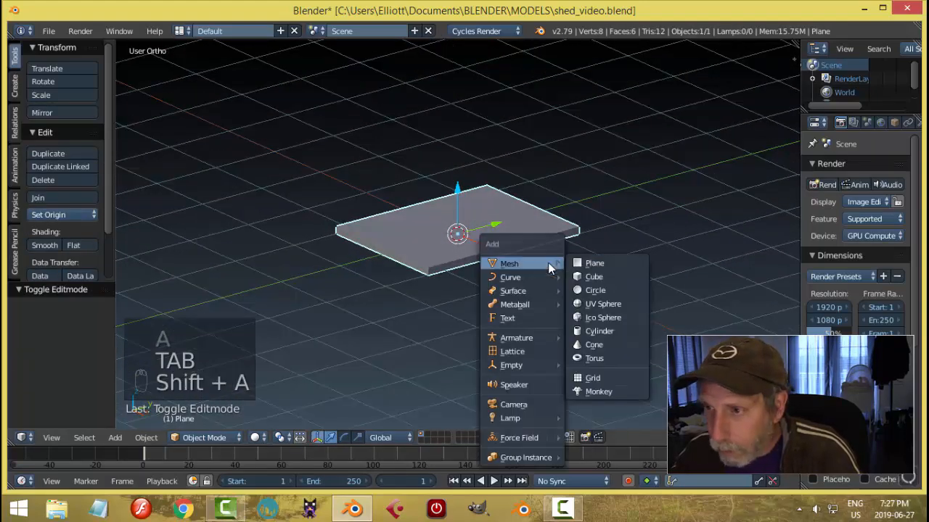
click(591, 265)
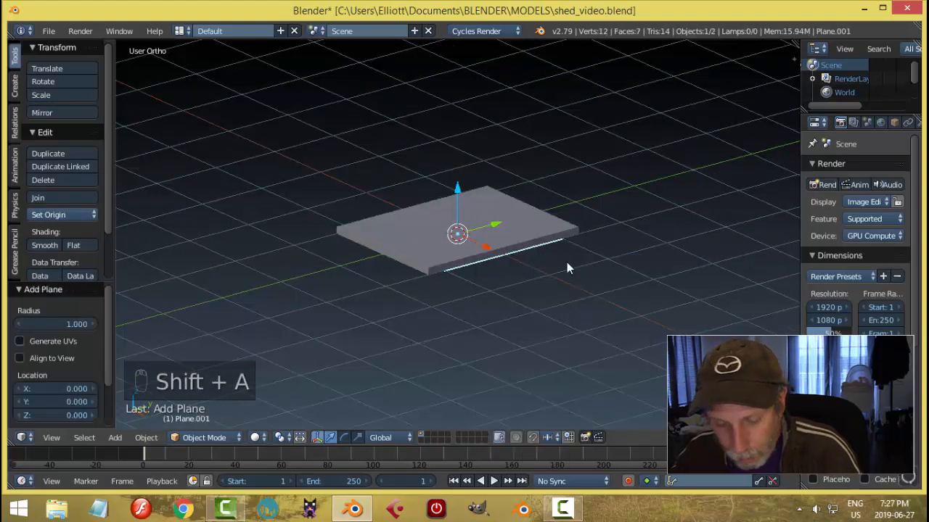
- Rotate the new plane 90° about X and move it about -0.978 along Y to the end of the floor slab
key(r)
key(x)
key(9)
key(0)
key(Return)
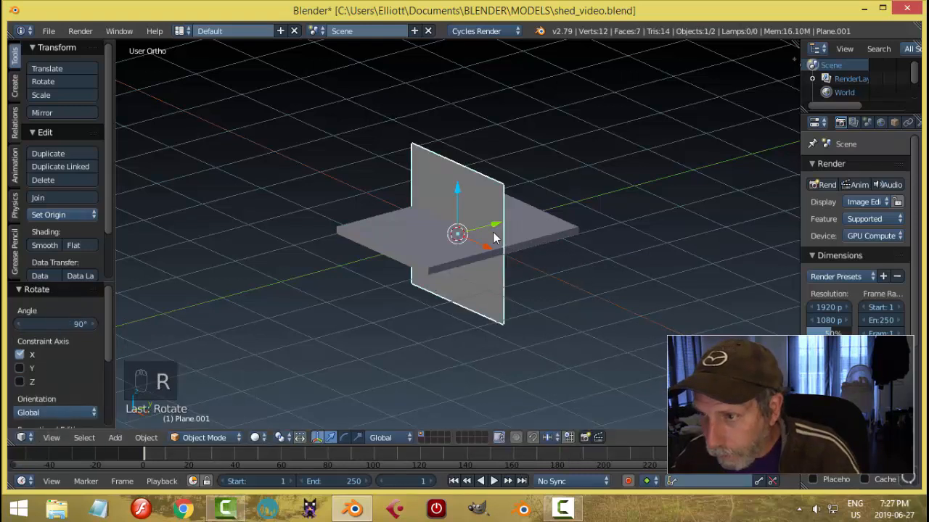
drag(492, 231, 432, 234)
middle_drag(429, 270, 436, 222)
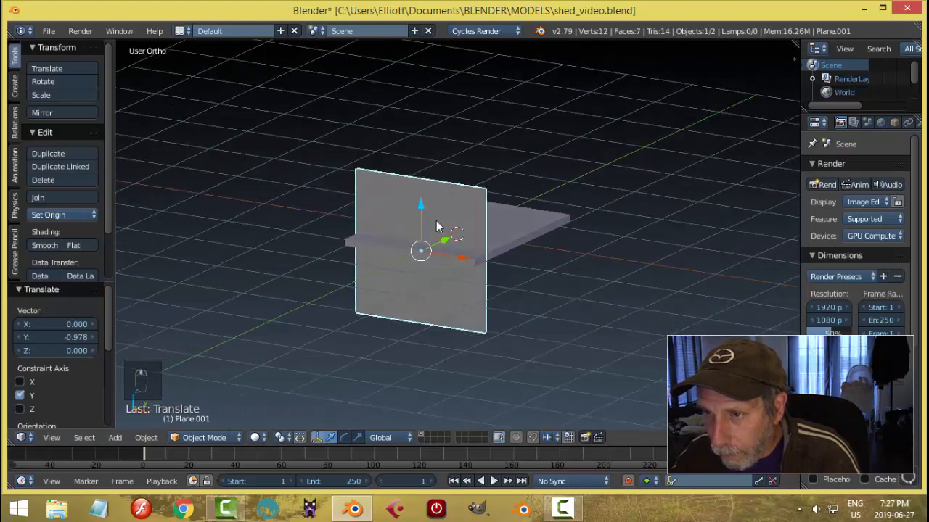
- In Edit Mode, raise the wall plane's lower edge along Z to the level of the floor slab
key(Tab)
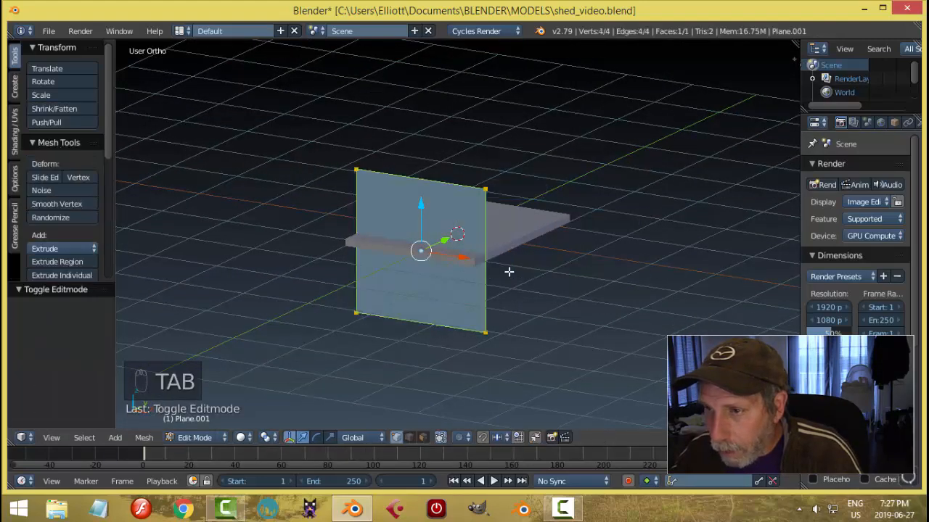
right_click(486, 331)
shift+right_click(355, 311)
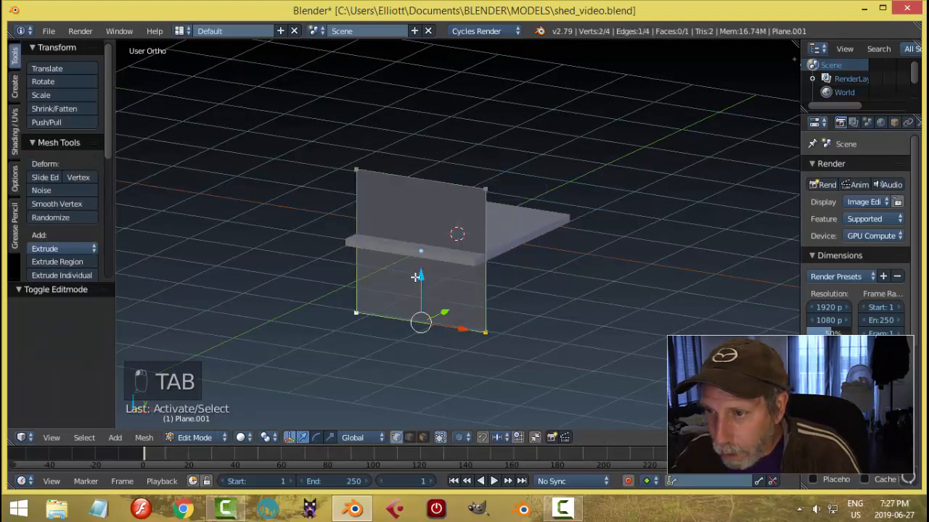
drag(419, 276, 428, 203)
- Raise the wall plane's upper edge along Z to make the wall taller
key(a)
right_click(486, 188)
shift+right_click(357, 169)
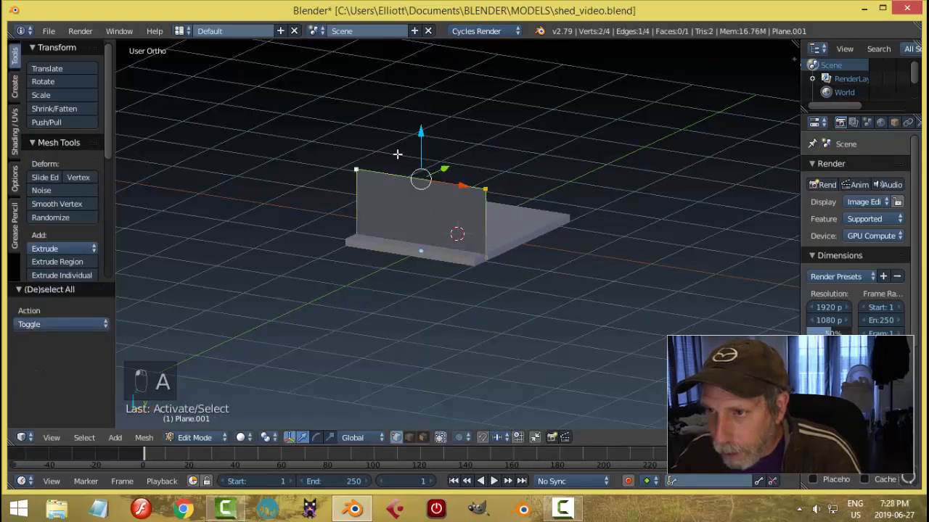
drag(421, 135, 425, 93)
key(a)
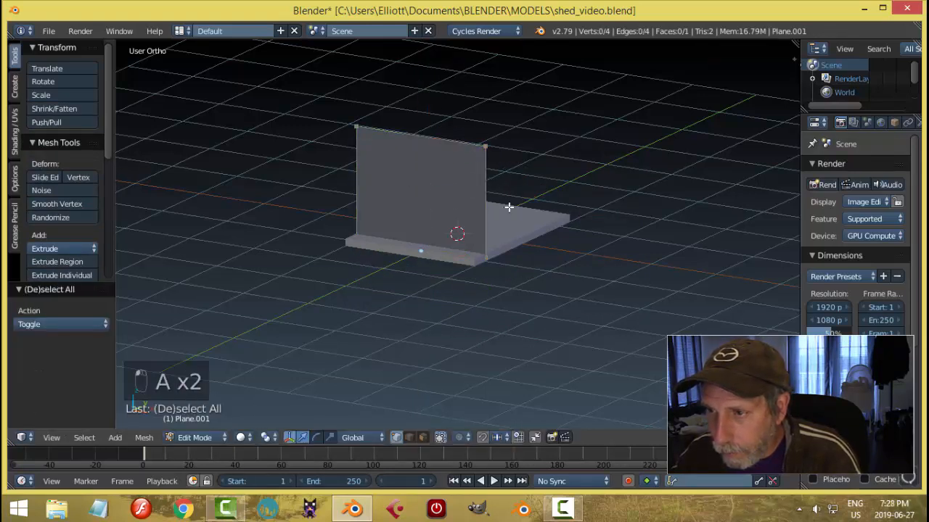
- Scale the entire wall plane along X by about 0.906 so it sits inside the floor's side edges
key(a)
middle_drag(509, 195, 506, 264)
key(s)
key(x)
click(557, 250)
- Extrude the wall face outward about 0.057 along negative Y for thickness and return to Object Mode
scroll(437, 245, up, 2)
scroll(505, 261, up, 1)
scroll(500, 259, up, 1)
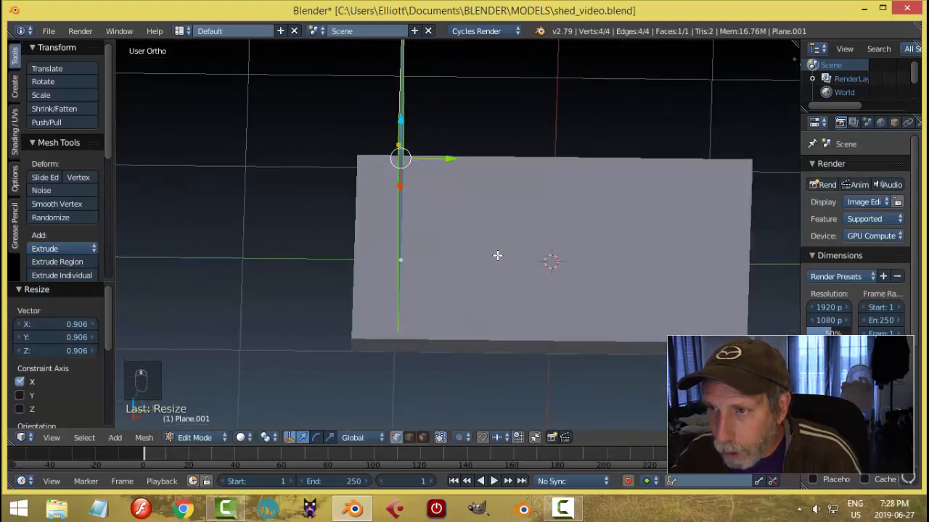
key(e)
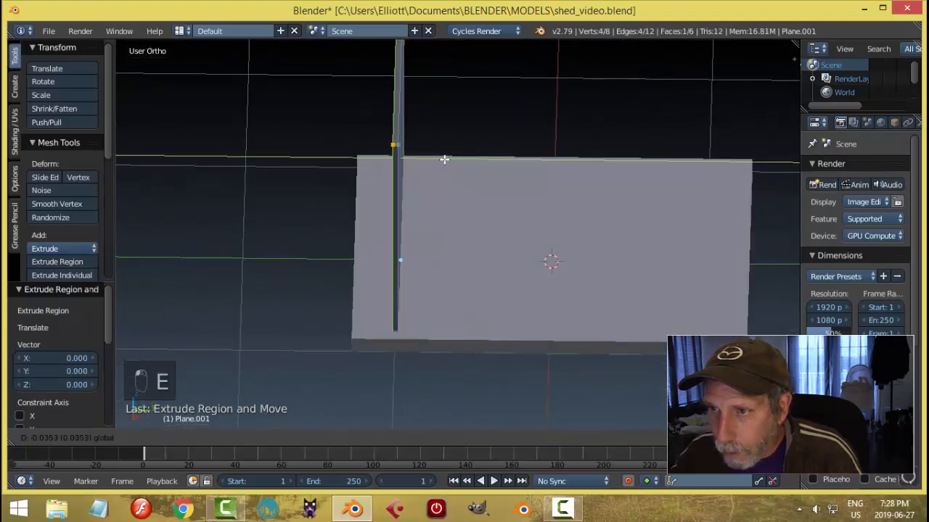
click(440, 159)
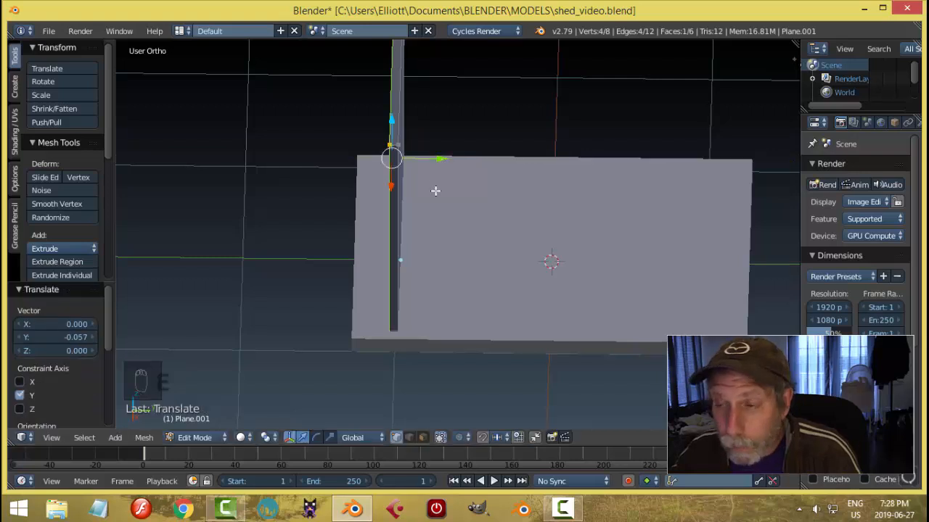
key(a)
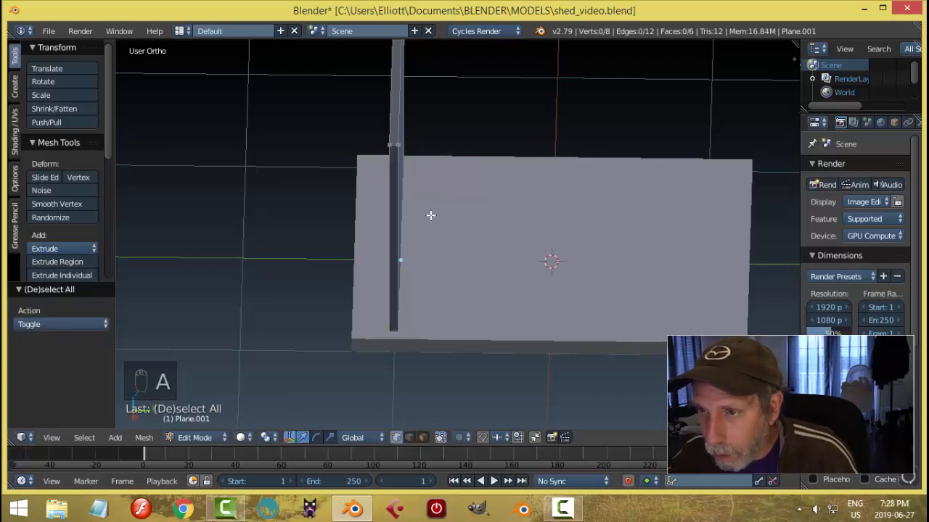
middle_drag(431, 214, 524, 201)
key(Tab)
click(416, 203)
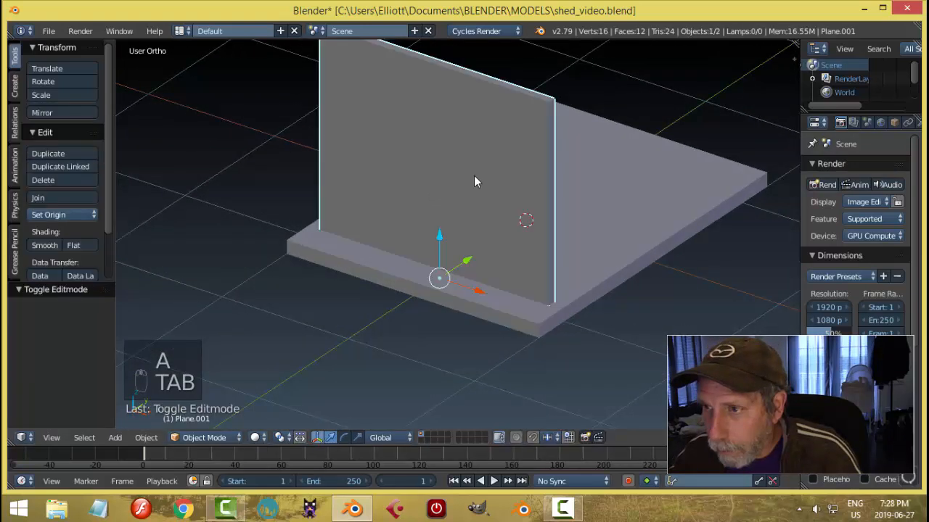
- Duplicate the end wall, rotate the copy 90° about Z and move it along X to the side of the floor
middle_drag(474, 182, 457, 206)
key(shift+d)
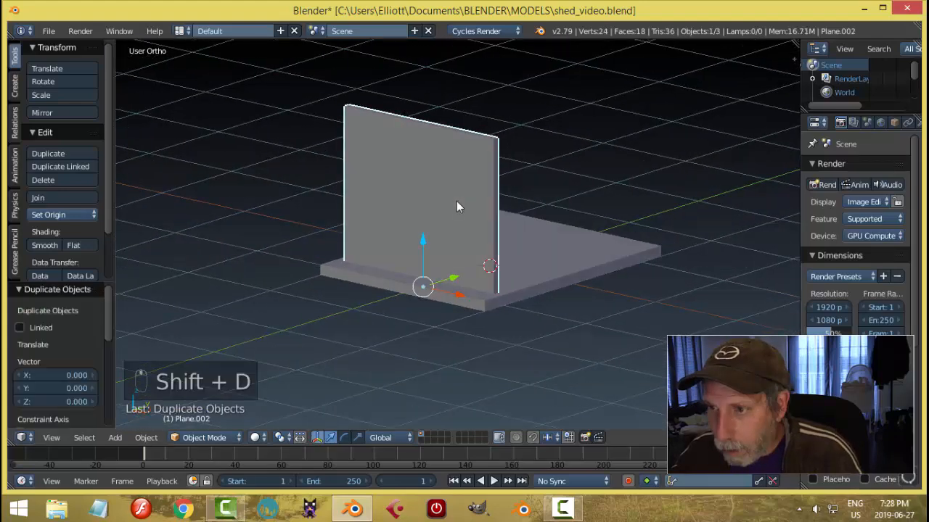
text(rz)
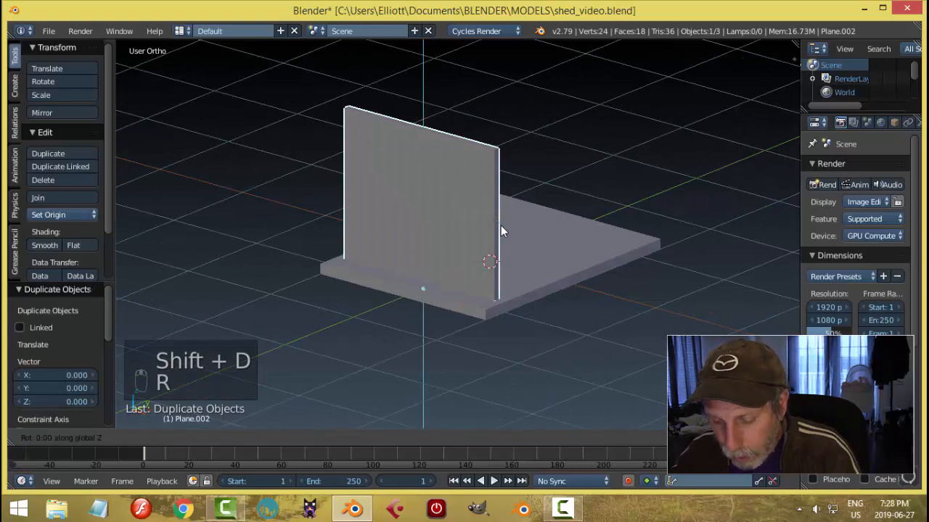
text(90)
key(Return)
drag(462, 294, 578, 258)
- In face select mode, move the side wall's free end face about 0.244 along Y to lengthen it, and return to Object Mode
middle_drag(606, 260, 556, 255)
key(Tab)
click(655, 253)
middle_drag(613, 253, 570, 251)
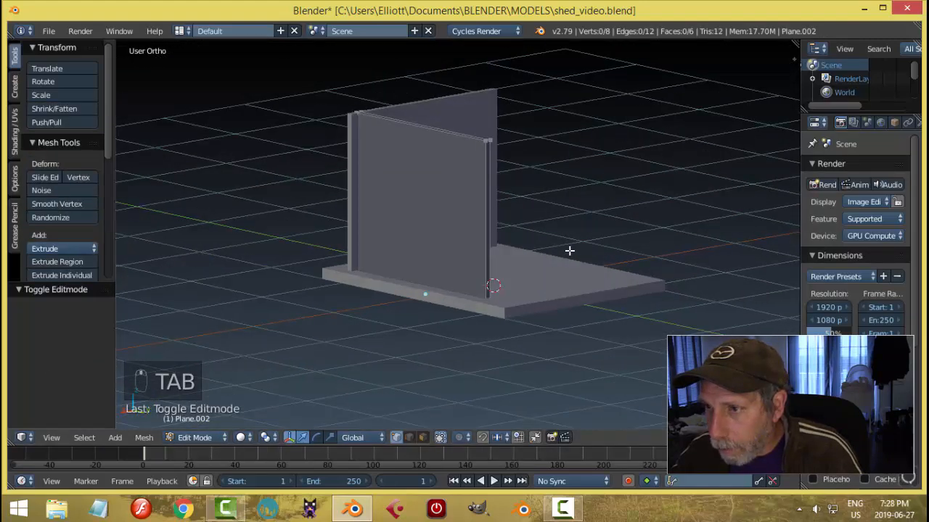
key(ctrl+Tab)
click(531, 250)
right_click(486, 196)
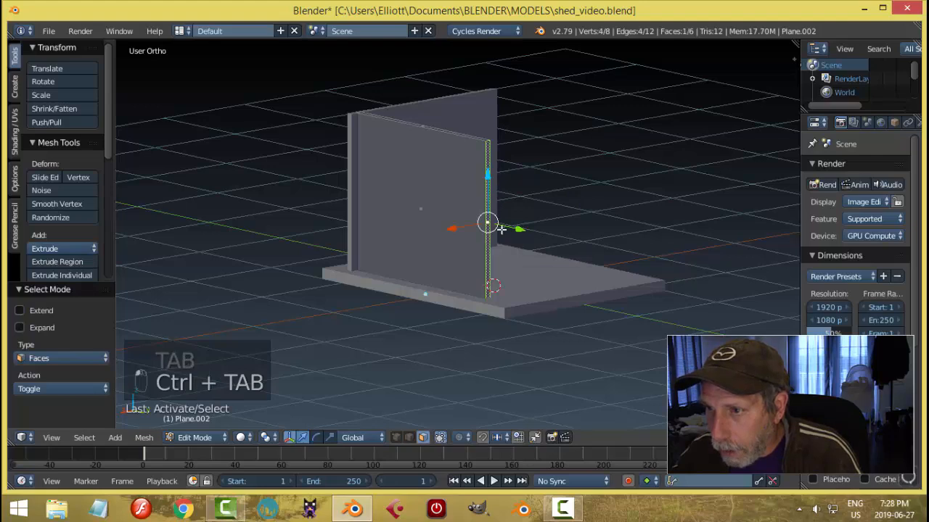
drag(518, 229, 529, 246)
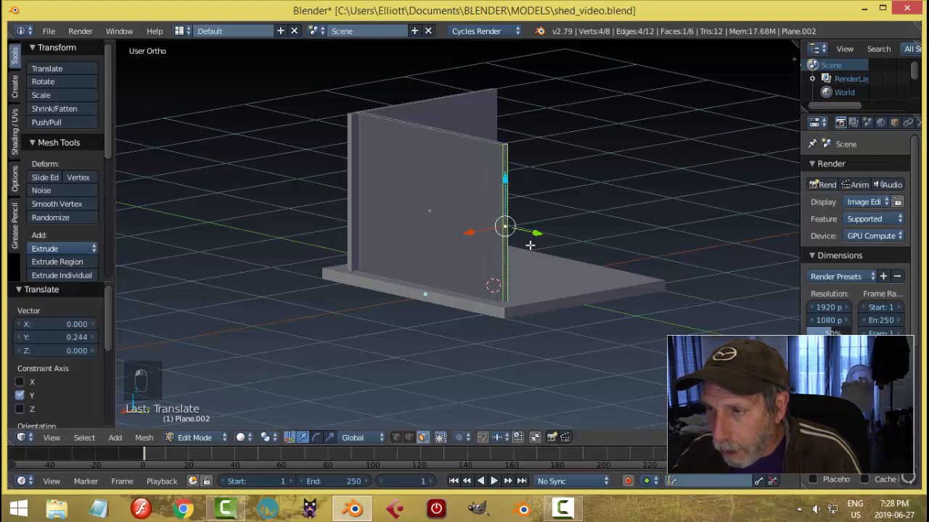
key(a)
middle_drag(609, 245, 613, 240)
key(Tab)
- Duplicate the side wall and move the copy along X to the opposite side of the floor
click(508, 240)
middle_drag(508, 240, 681, 275)
key(shift+d)
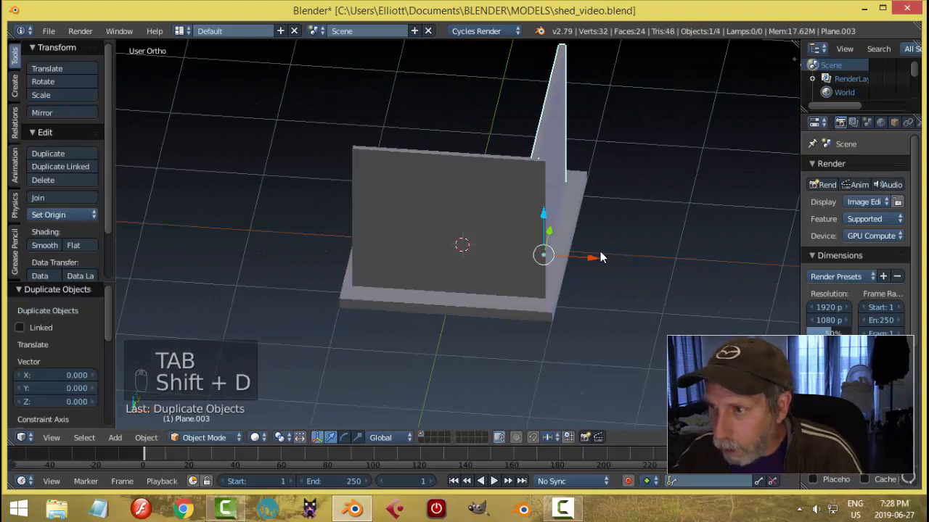
click(431, 235)
key(a)
- Duplicate the end wall and move the copy about 2.04 along Y to close the open end of the shed
middle_drag(542, 226, 366, 200)
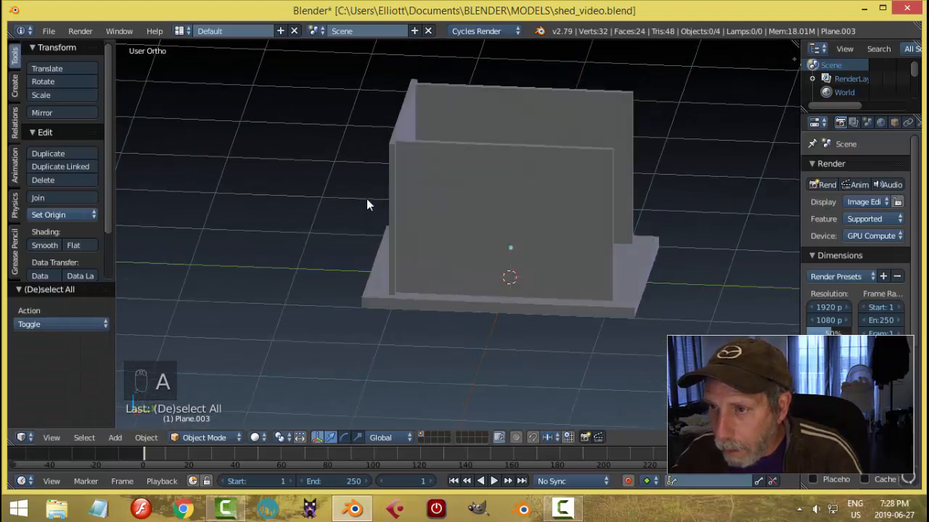
right_click(391, 171)
key(shift+d)
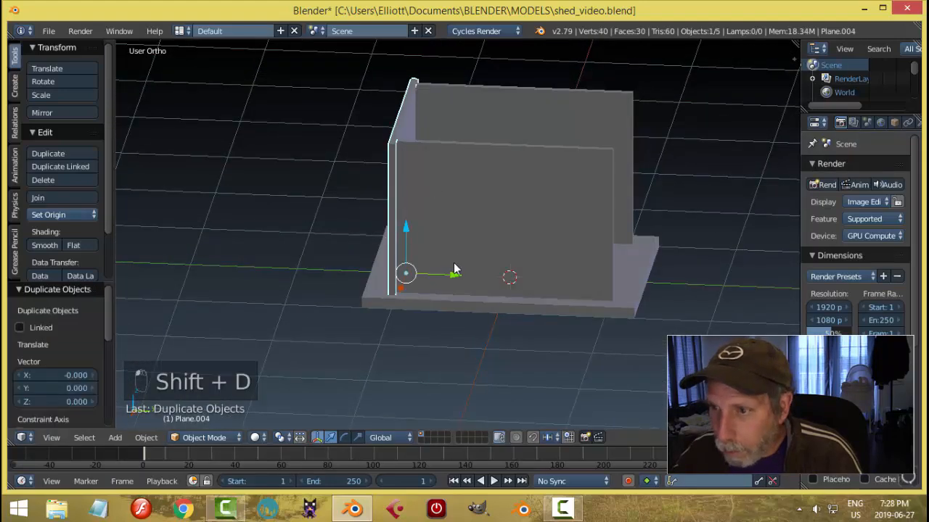
key(y)
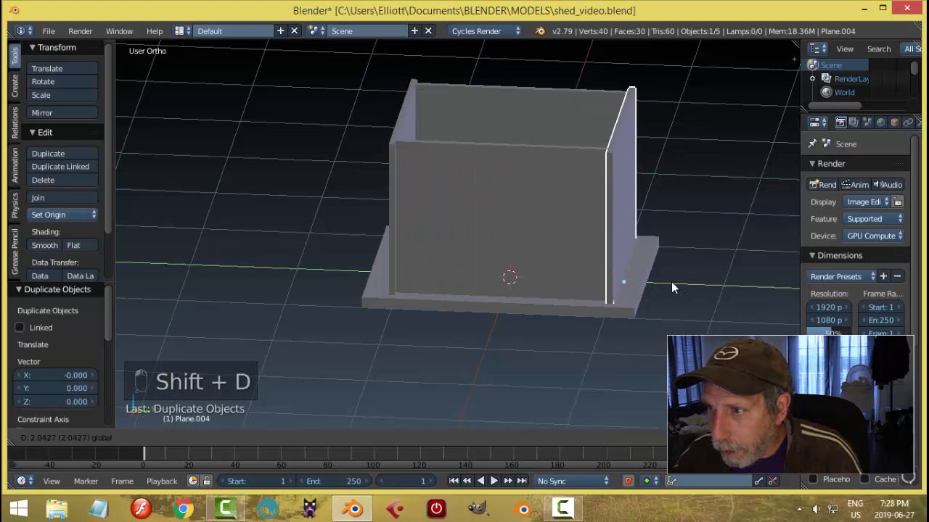
click(671, 284)
drag(669, 284, 669, 285)
key(a)
- Duplicate the side wall and rotate the copy -65° about the Y axis to make a sloping roof panel
middle_drag(463, 251, 568, 178)
right_click(567, 182)
middle_drag(592, 233, 606, 228)
key(shift+d)
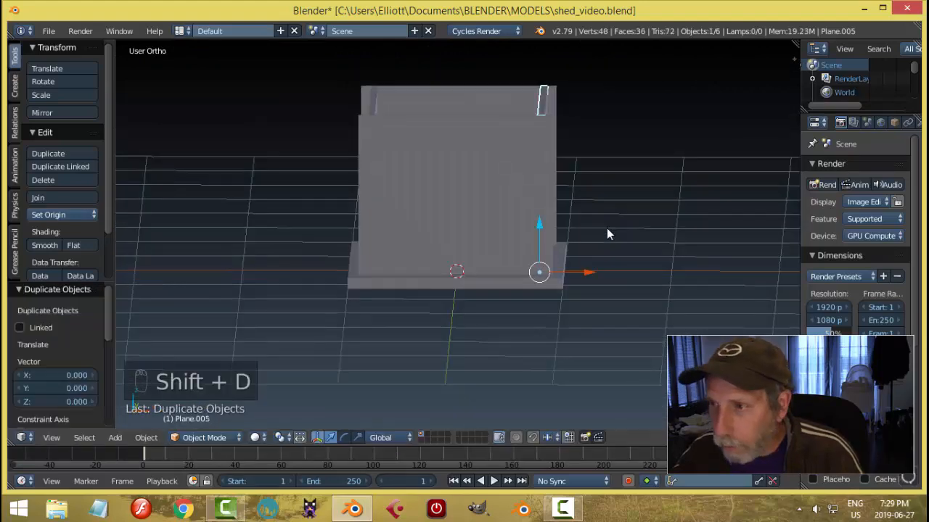
text(r)
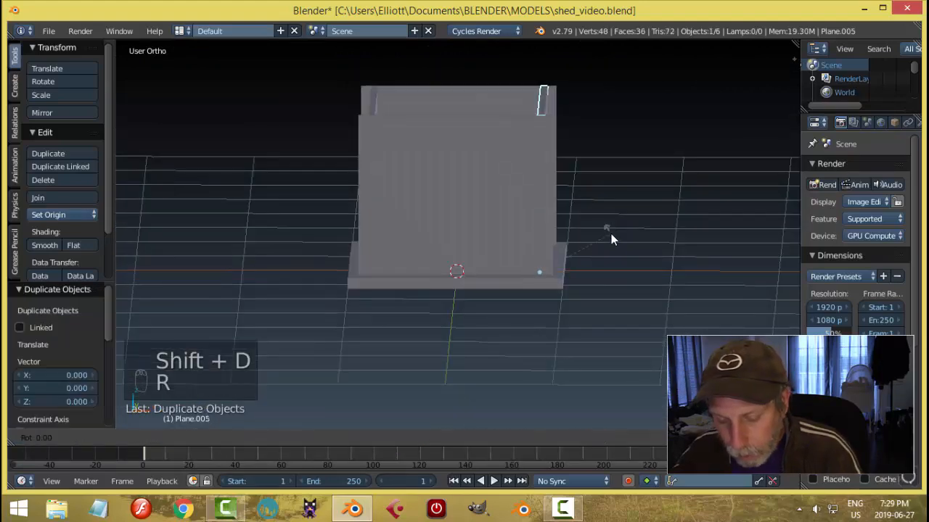
text(y)
text(65)
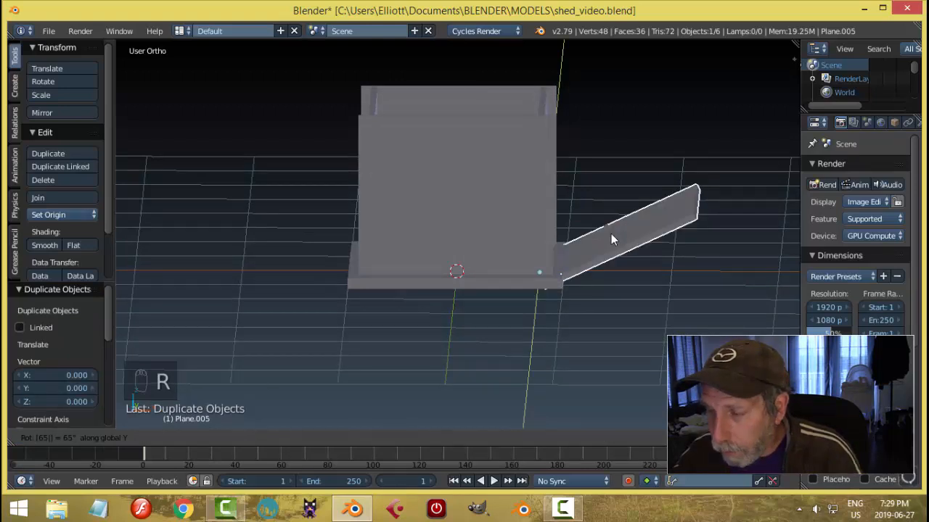
key(minus)
key(Return)
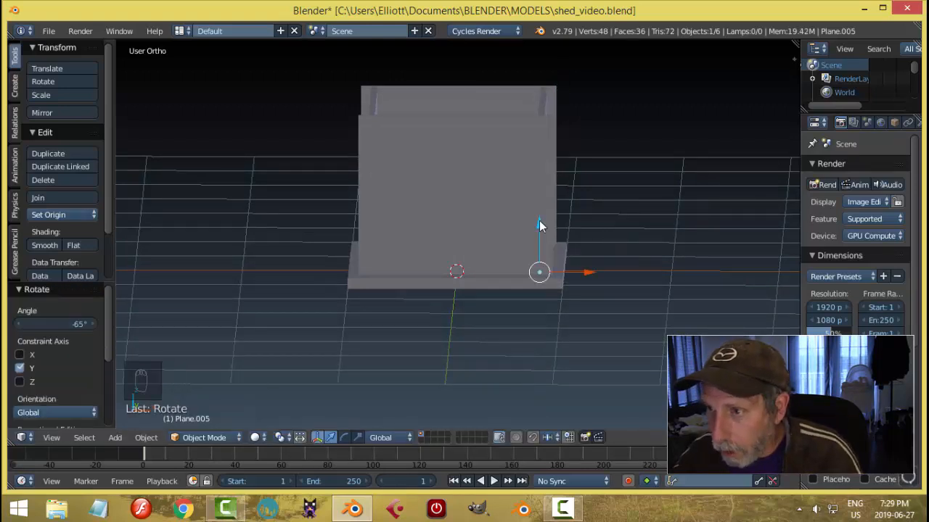
- Raise the tilted roof panel to the wall tops and shift it about 0.735 along X so it overhangs the side wall
drag(541, 225, 559, 73)
drag(587, 117, 635, 125)
key(KP_1)
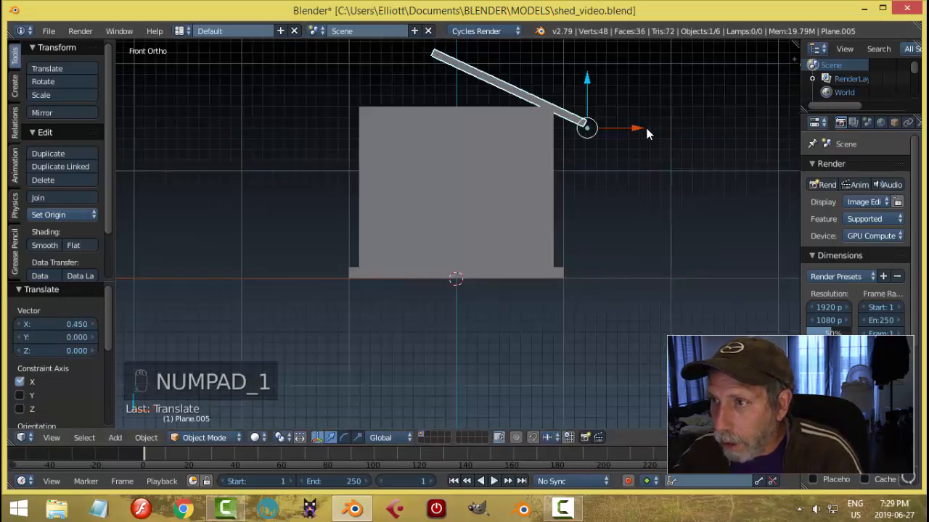
drag(645, 128, 673, 137)
middle_drag(672, 138, 628, 103)
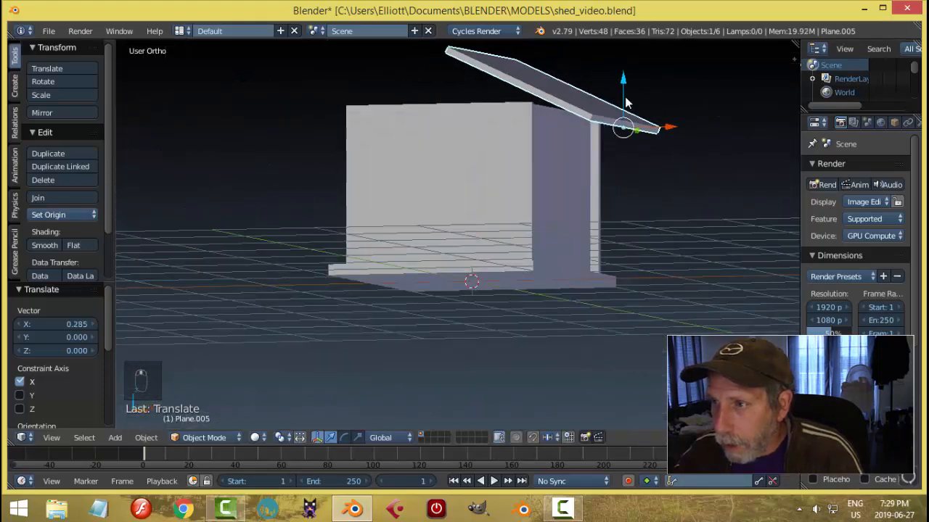
key(KP_1)
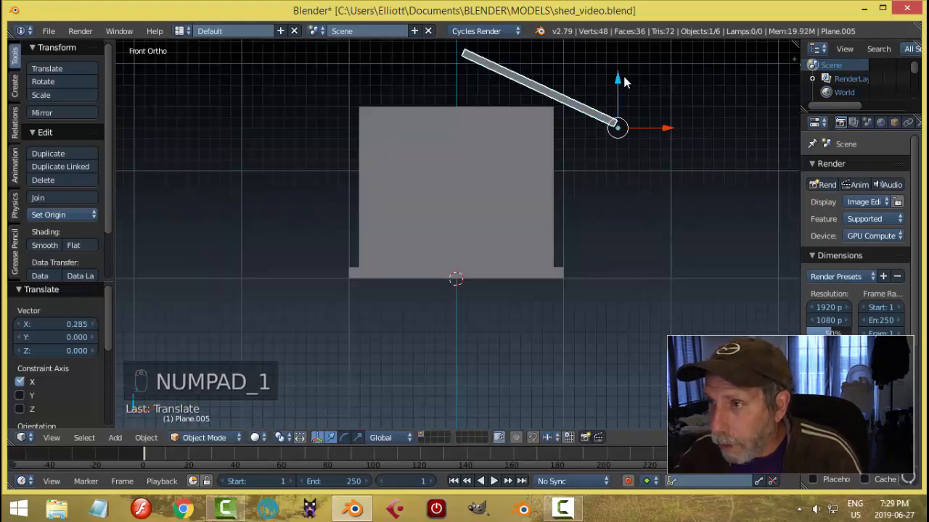
drag(622, 72, 612, 103)
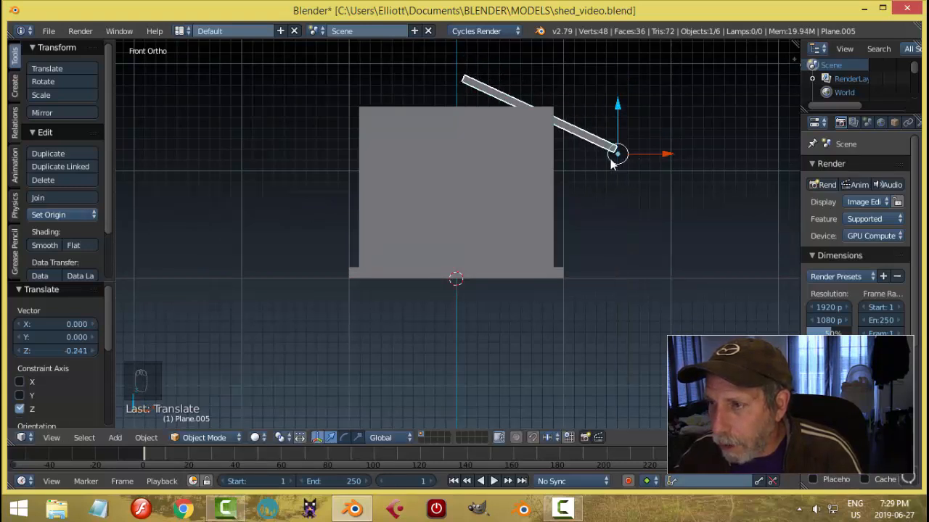
middle_drag(657, 205, 613, 203)
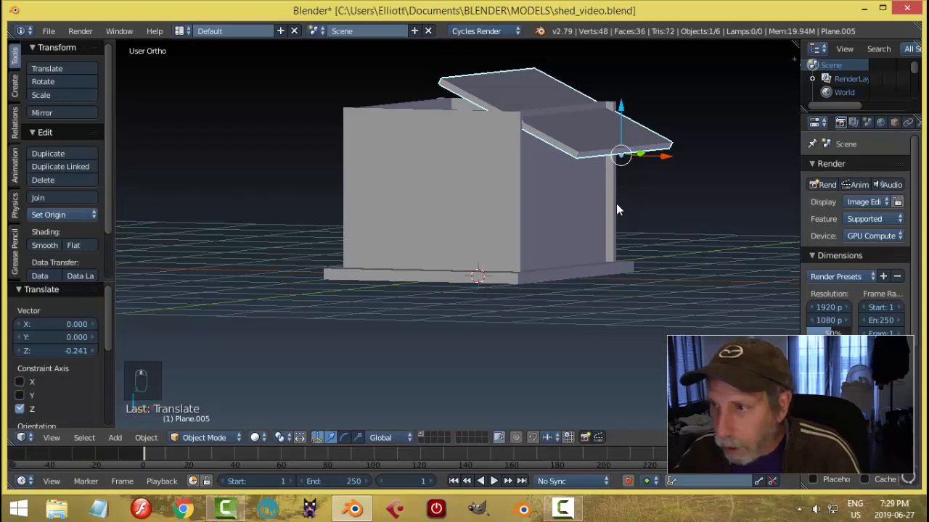
- In Edit Mode, select the roof panel's lower end face and set the transform orientation to Normal
key(a)
right_click(601, 142)
key(Tab)
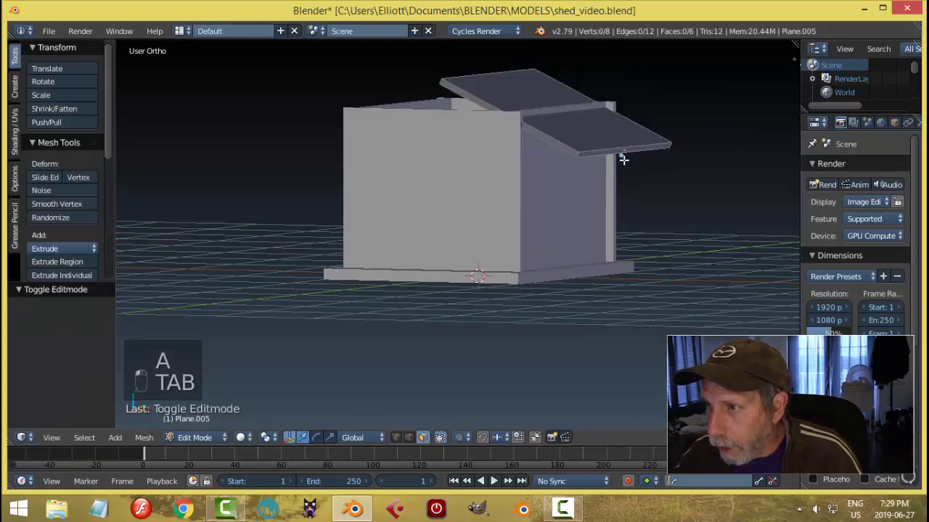
right_click(621, 150)
click(353, 438)
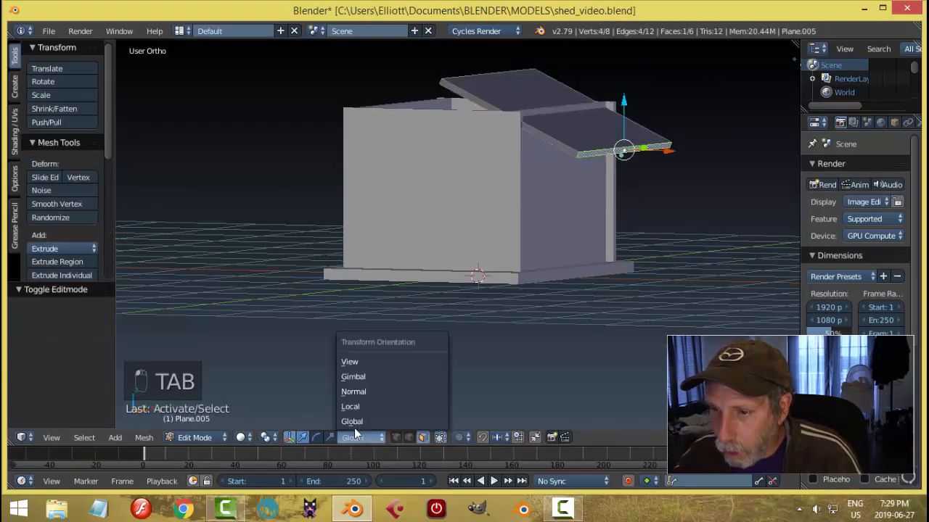
click(366, 389)
- Shorten the roof panel by moving its lower end face about -0.413 along the normal Z, and reselect the panel in Object Mode
middle_drag(657, 211, 706, 229)
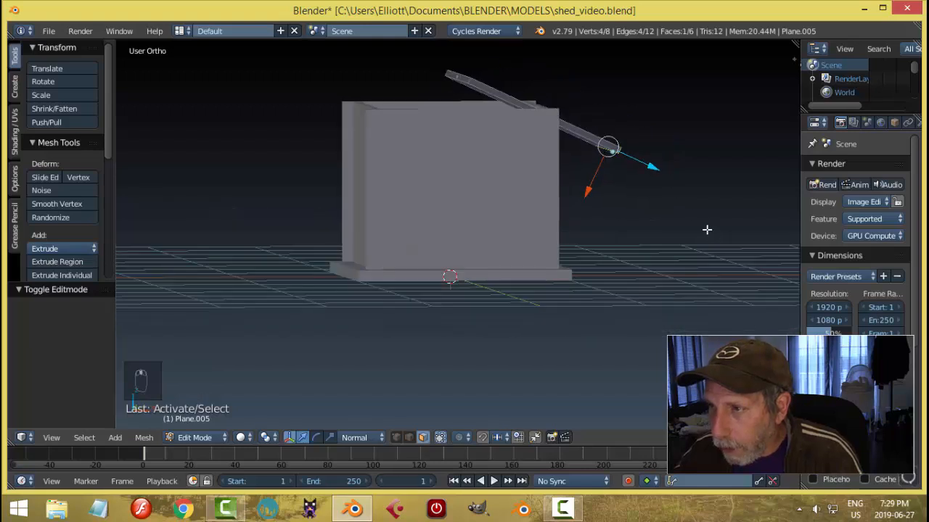
key(KP_1)
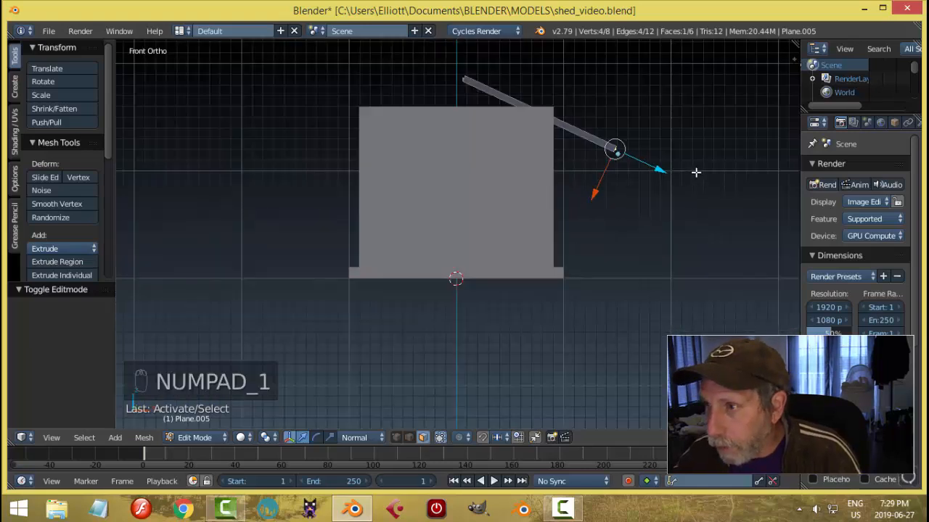
drag(672, 172, 622, 147)
middle_drag(622, 147, 647, 201)
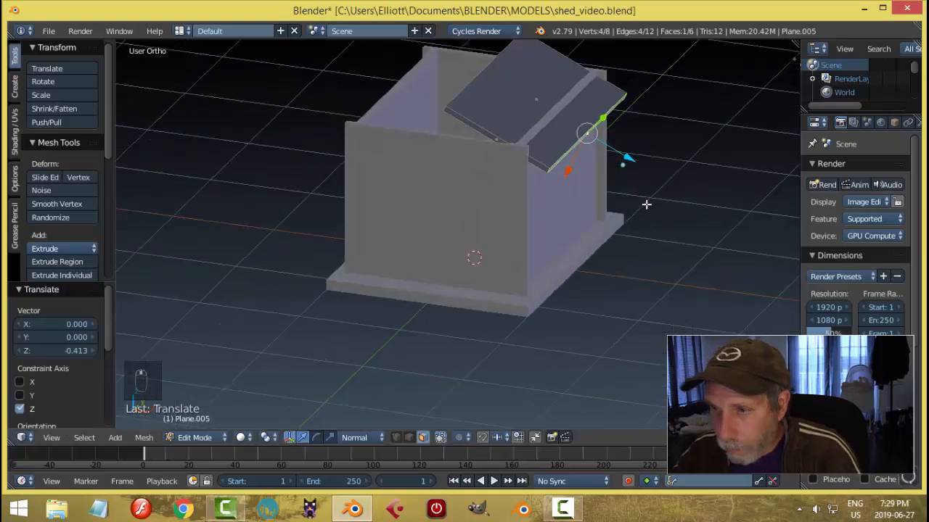
key(a)
key(Tab)
click(569, 207)
key(a)
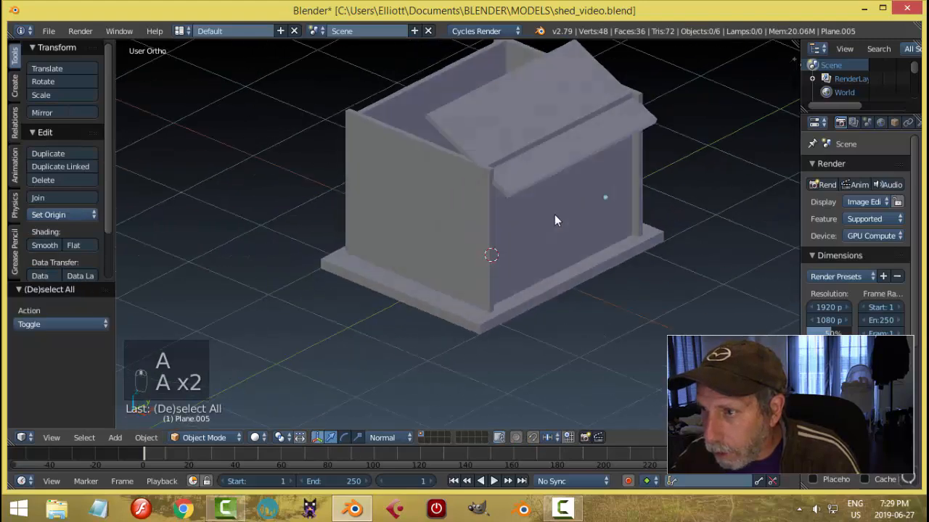
middle_drag(556, 217, 501, 207)
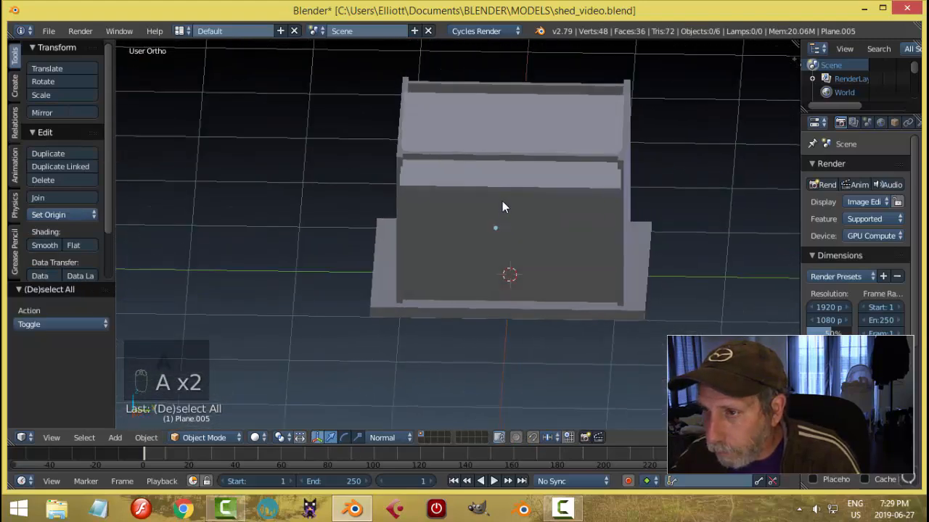
right_click(582, 218)
middle_drag(583, 219, 573, 219)
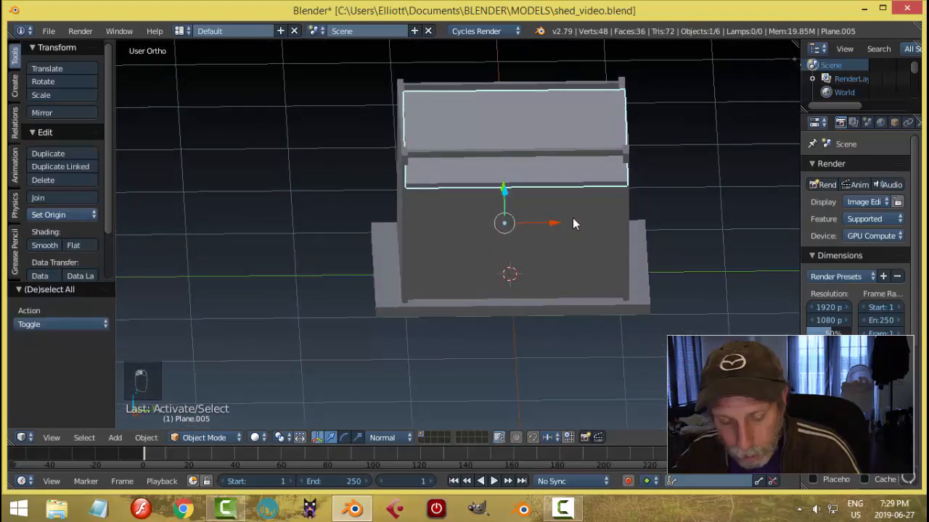
key(s)
key(x)
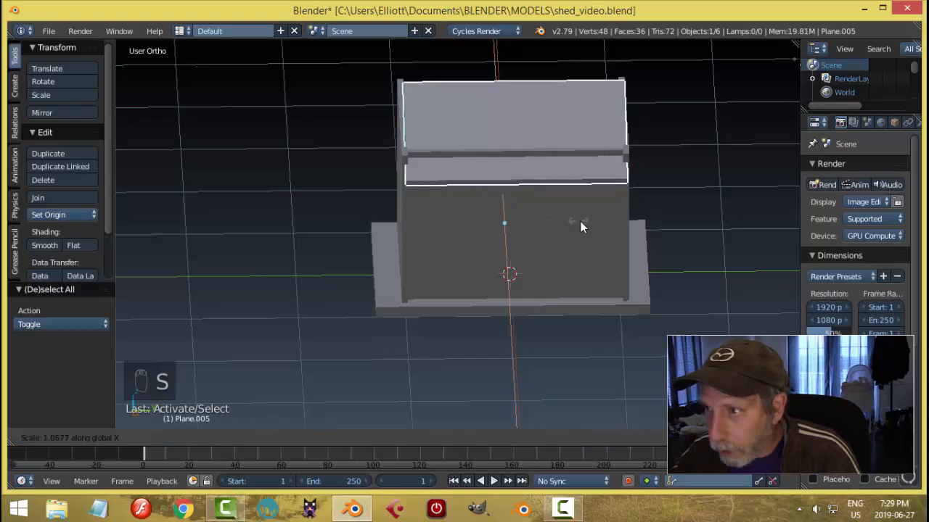
right_click(581, 223)
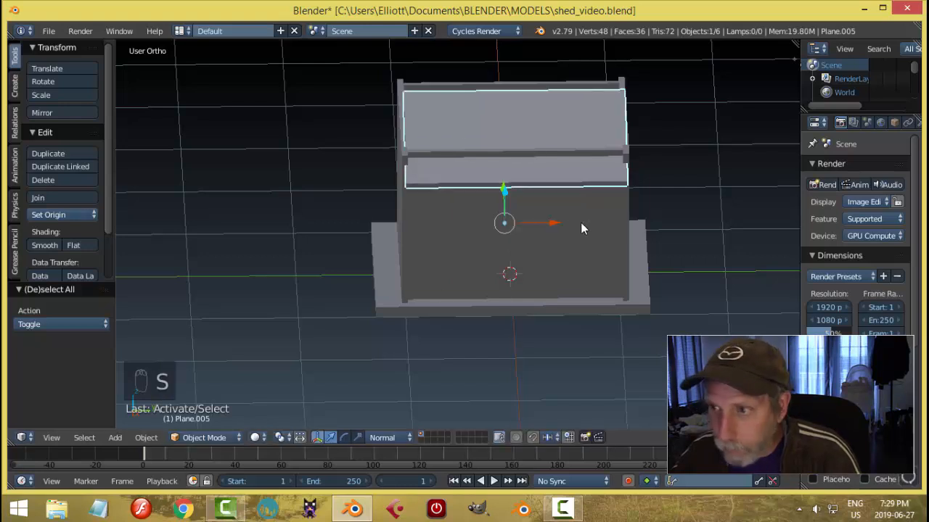
- Set the transform orientation to Global and scale the roof panel by about 1.066 along Y
click(385, 441)
click(389, 416)
key(s)
key(y)
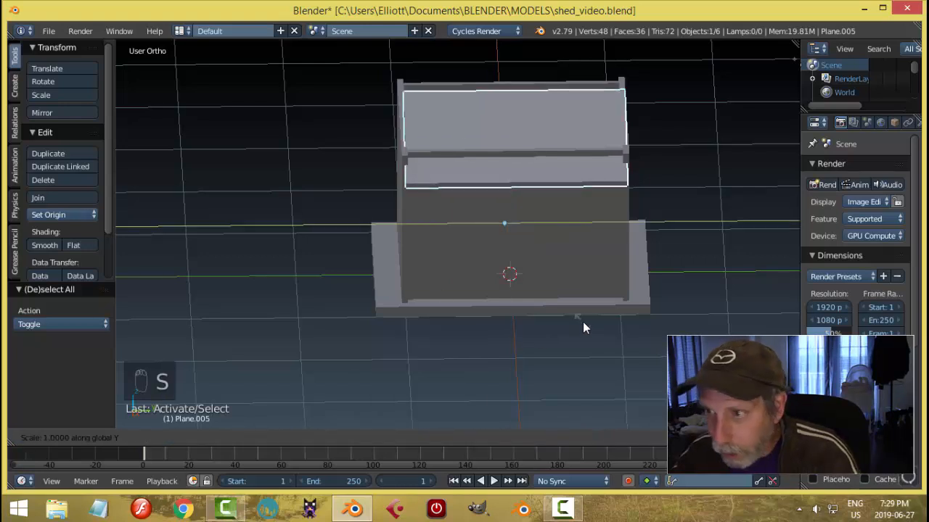
click(595, 326)
middle_drag(527, 294, 578, 177)
middle_drag(542, 126, 693, 197)
key(s)
click(629, 217)
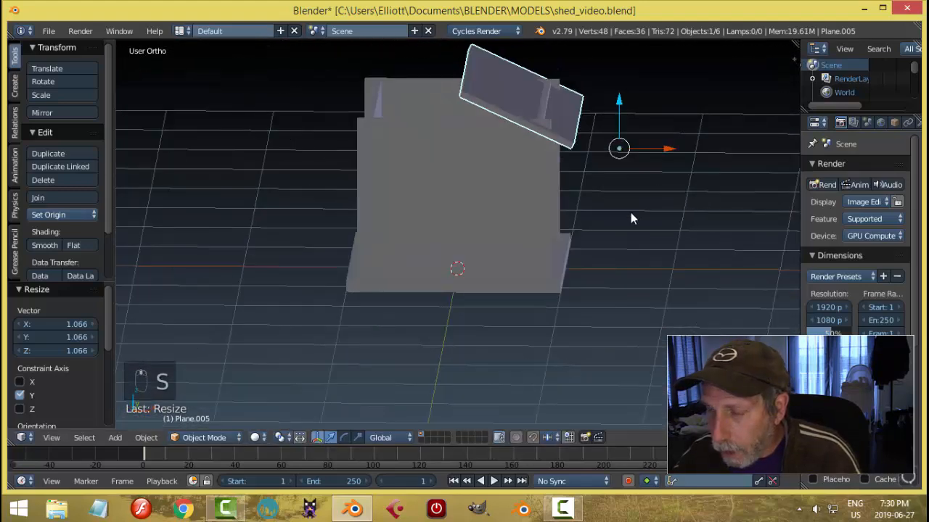
middle_drag(631, 213, 559, 219)
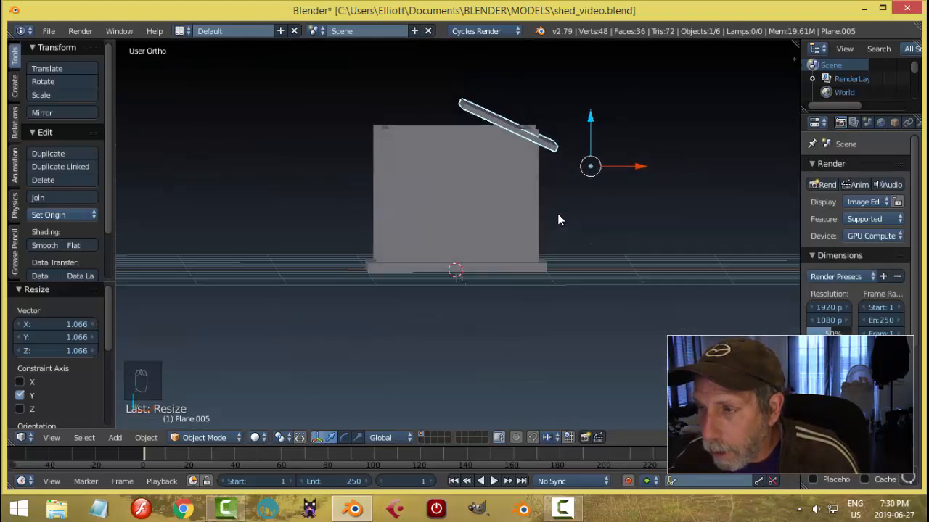
- Set the roof panel's origin to the 3D cursor at the centre of the floor
right_click(490, 264)
middle_drag(573, 263, 563, 275)
right_click(568, 142)
middle_drag(550, 219, 588, 223)
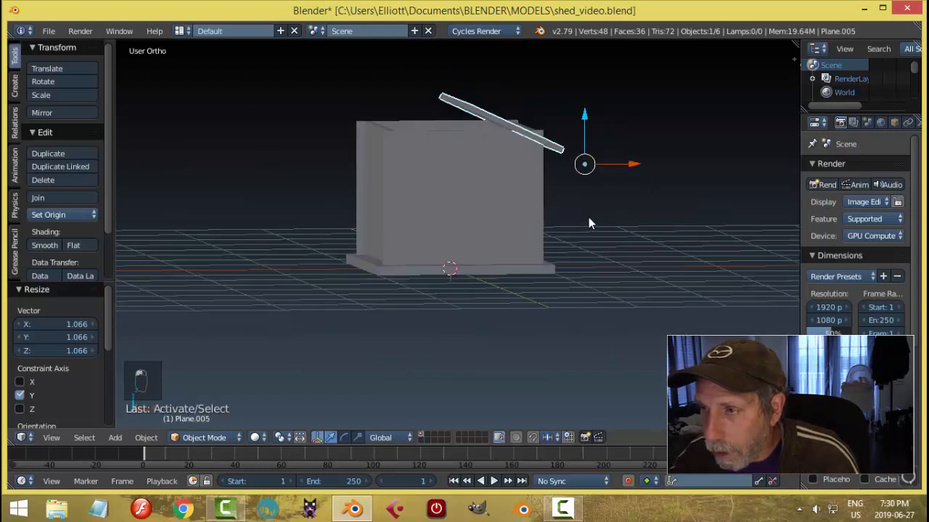
click(48, 215)
click(80, 259)
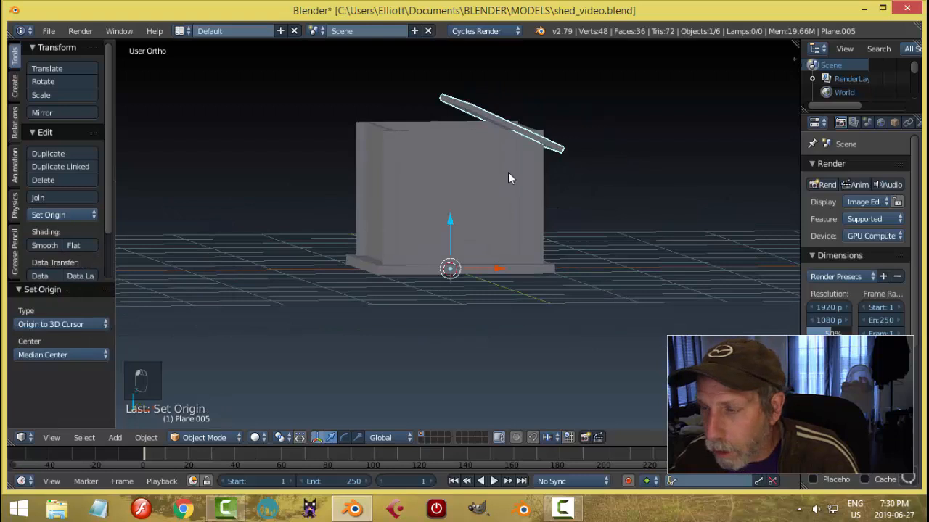
- Add a Mirror modifier on the X axis to the roof panel, using the floor slab as the mirror object
key(KP_1)
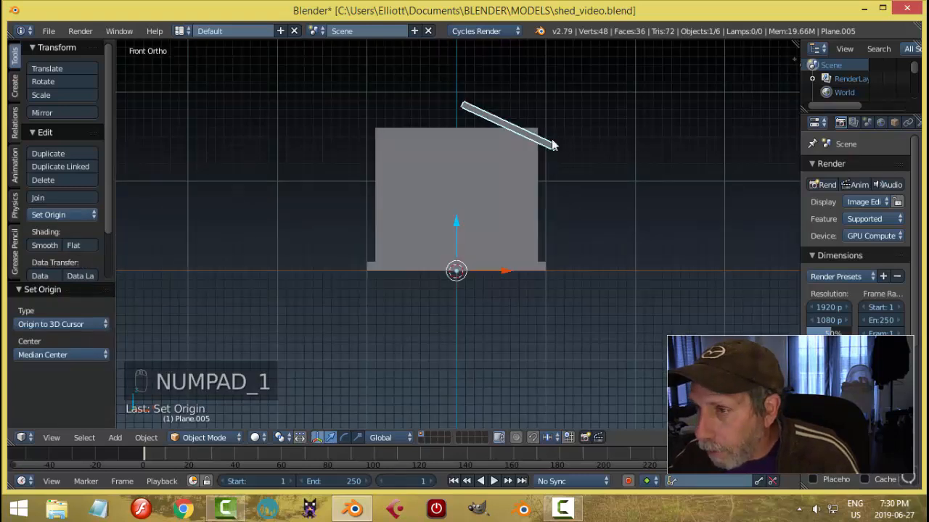
scroll(878, 126, down, 3)
click(878, 124)
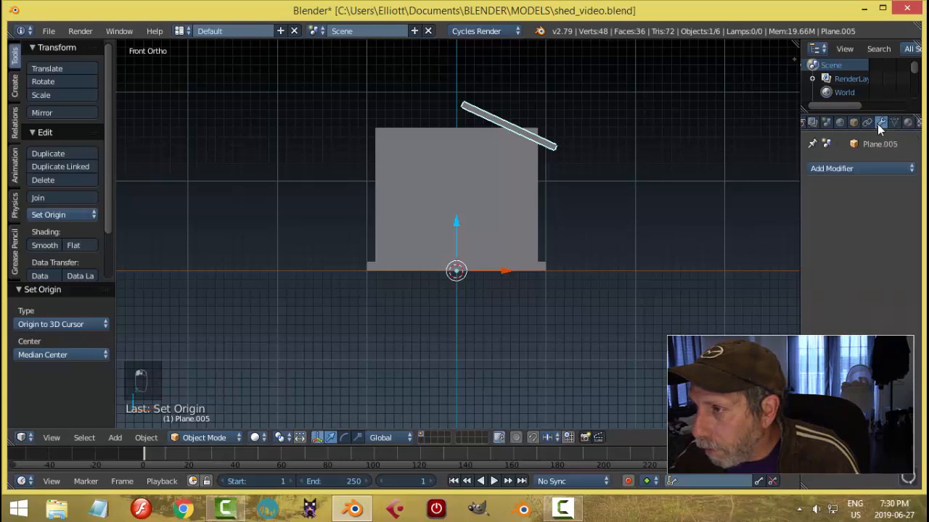
click(841, 169)
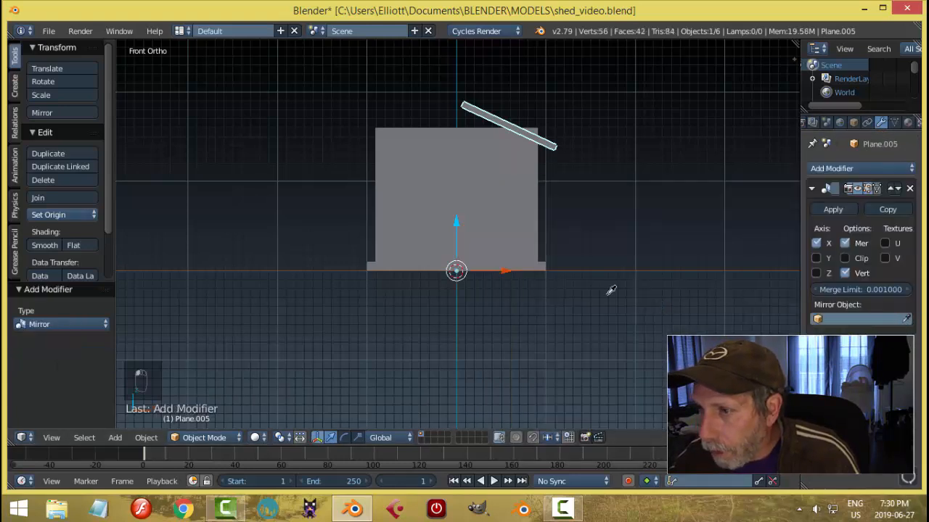
click(541, 254)
middle_drag(587, 258, 514, 225)
- Duplicate the floor slab and move the copy about 1.786 up along Z to the roof ridge
key(a)
right_click(477, 204)
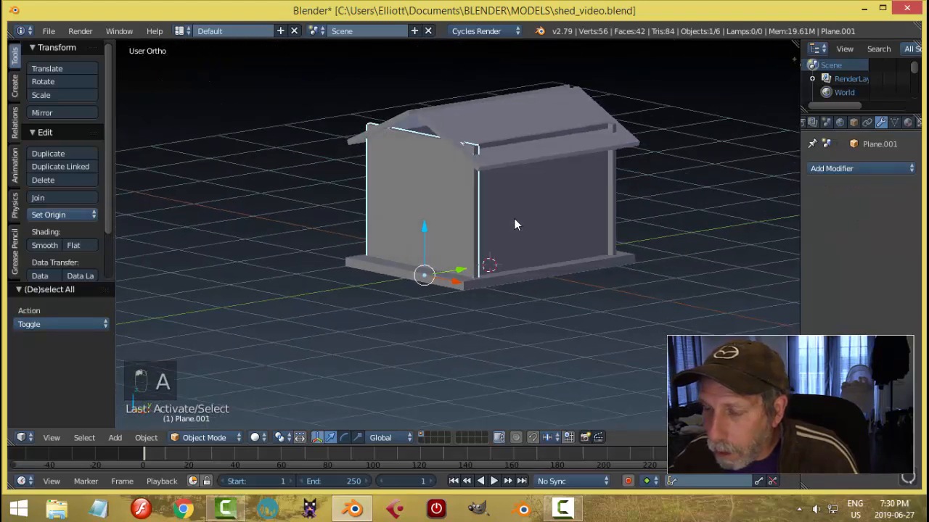
right_click(506, 274)
key(shift+d)
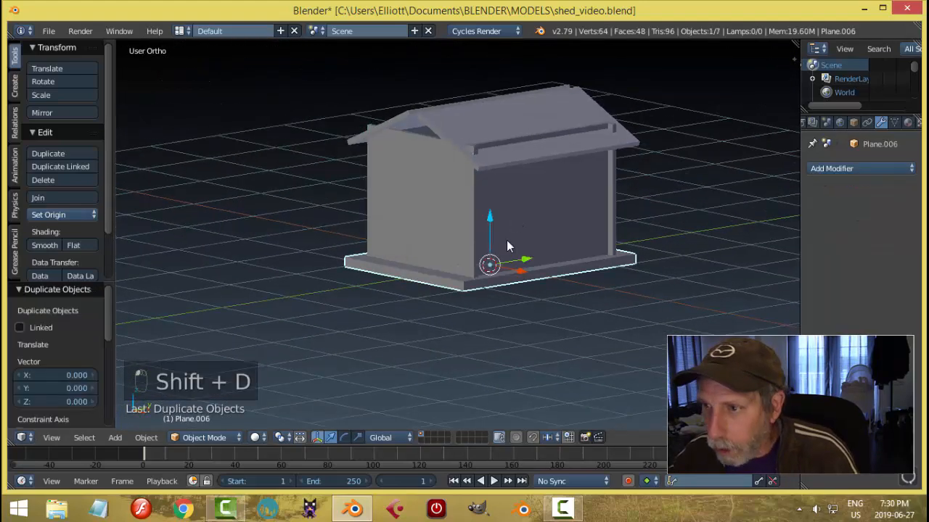
drag(491, 217, 497, 83)
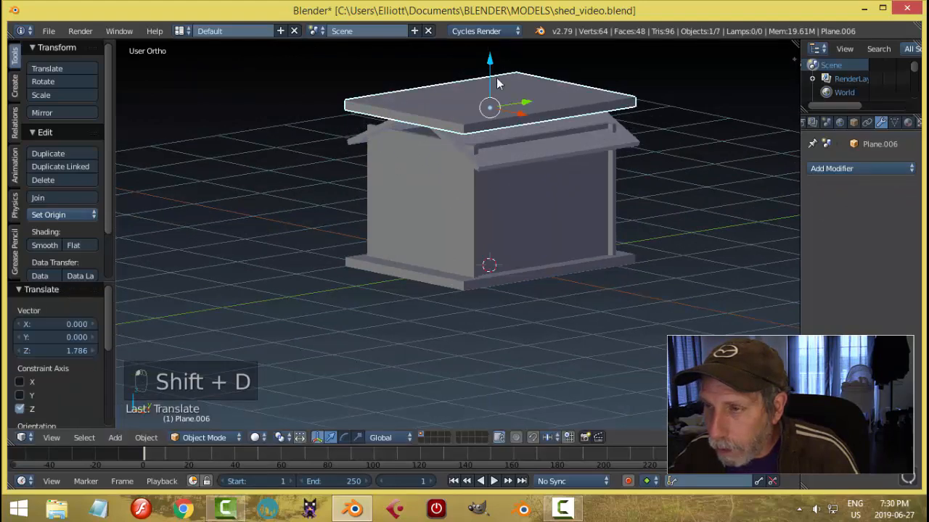
- In Edit Mode, scale the whole raised slab to about 0.152 along X to form a narrow ridge board
key(Tab)
click(582, 159)
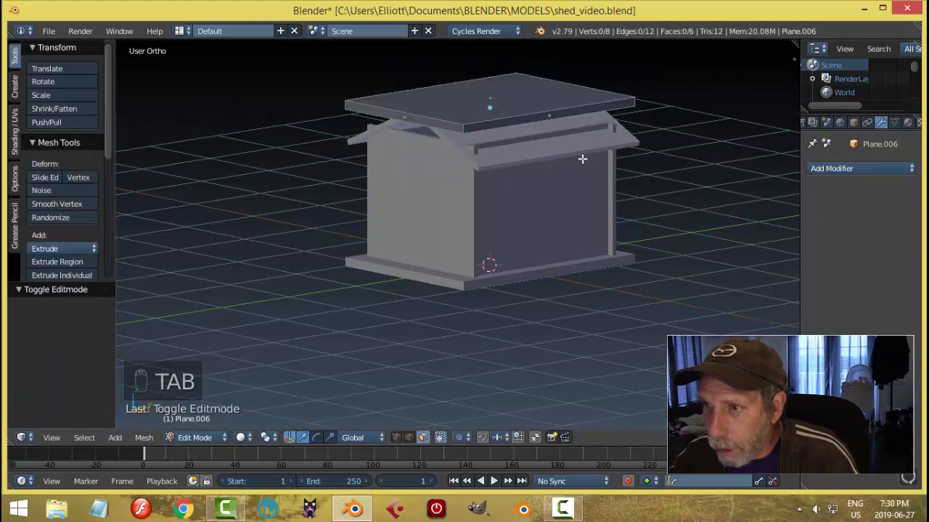
key(a)
key(a)
middle_drag(582, 166, 646, 158)
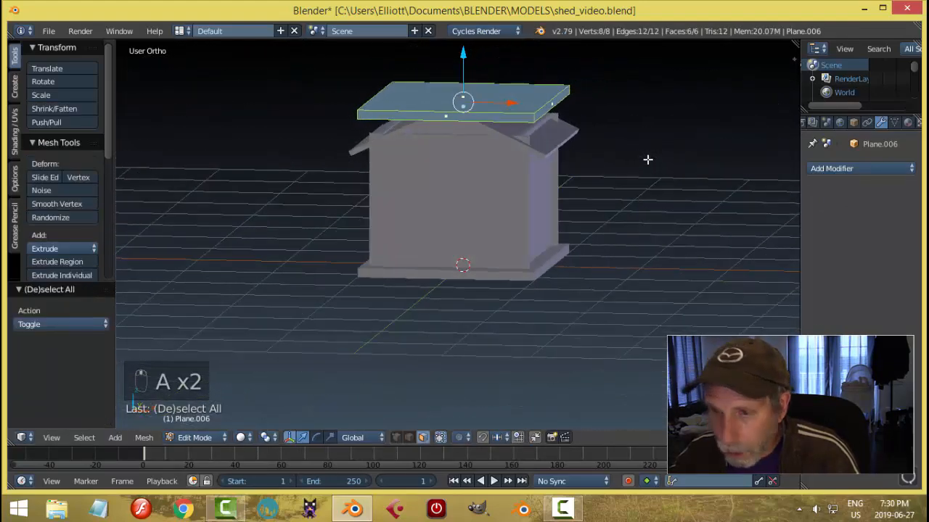
key(s)
key(x)
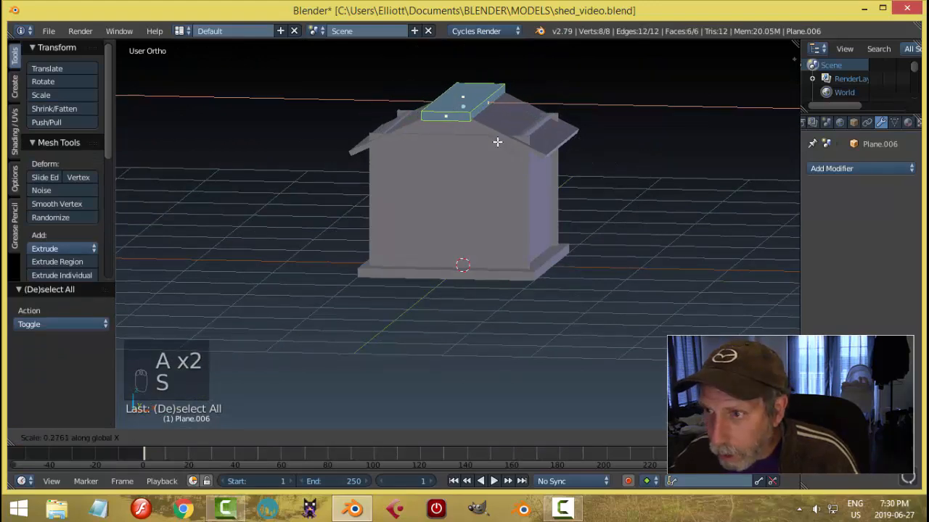
click(467, 130)
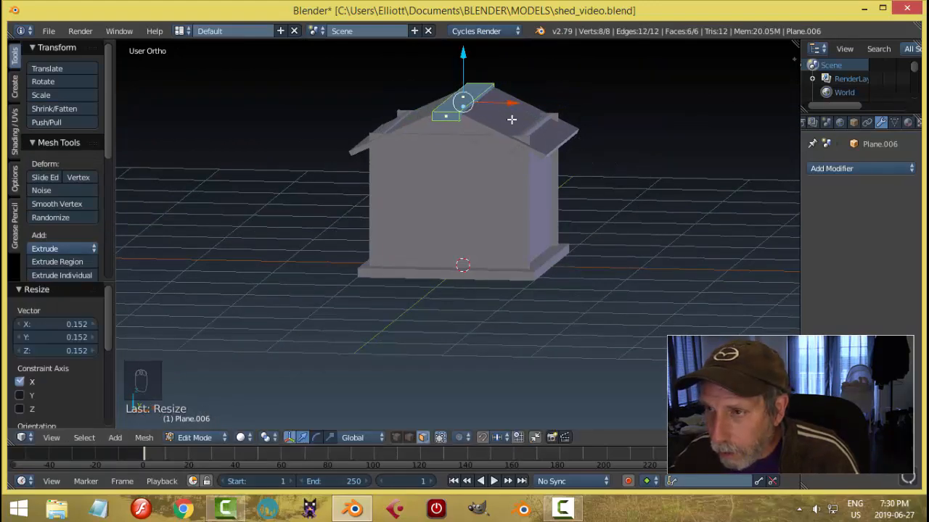
- Raise only the top face of the ridge board by about 0.055 along Z to thicken it
key(a)
middle_drag(530, 119, 460, 133)
right_click(455, 107)
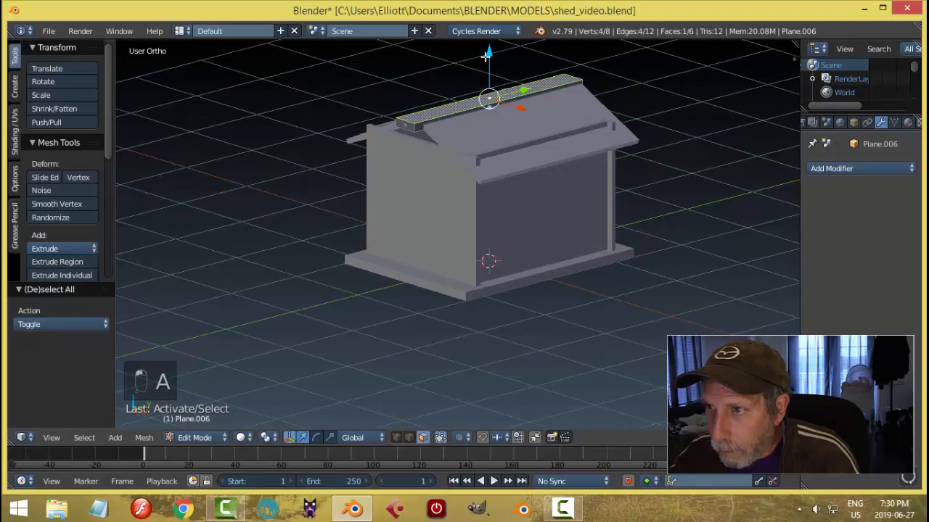
drag(485, 55, 491, 92)
middle_drag(490, 93, 504, 107)
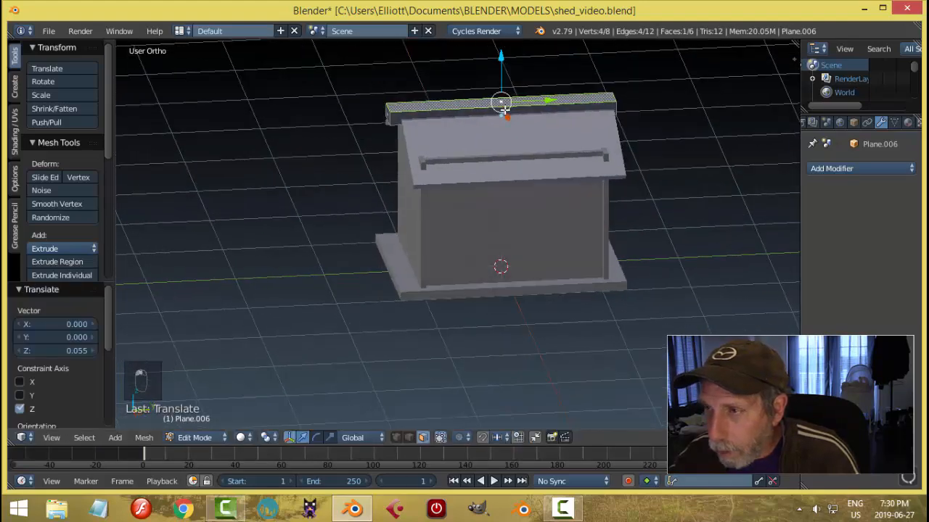
- Shift the ridge board's whole mesh slightly along Y over the roof and return to Object Mode
key(a)
middle_drag(583, 139, 472, 147)
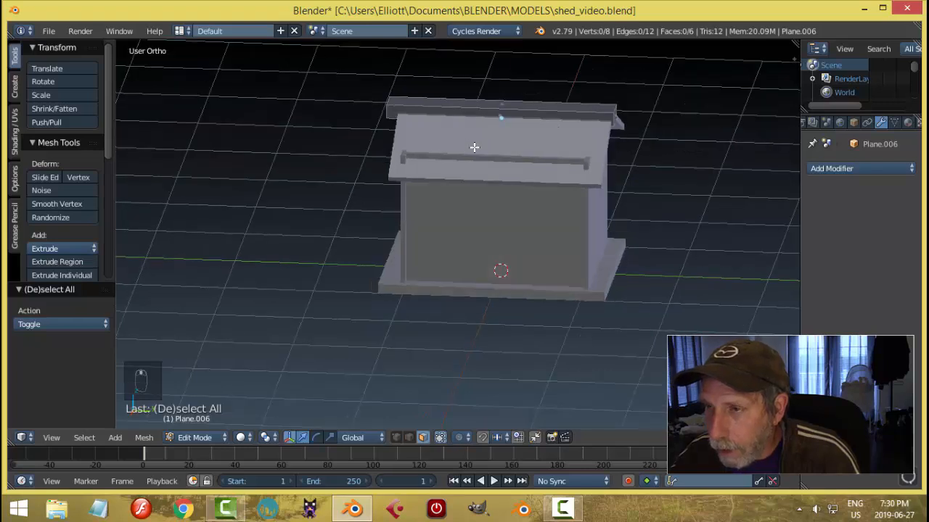
key(a)
drag(545, 113, 547, 114)
key(a)
middle_drag(516, 152, 573, 151)
key(Tab)
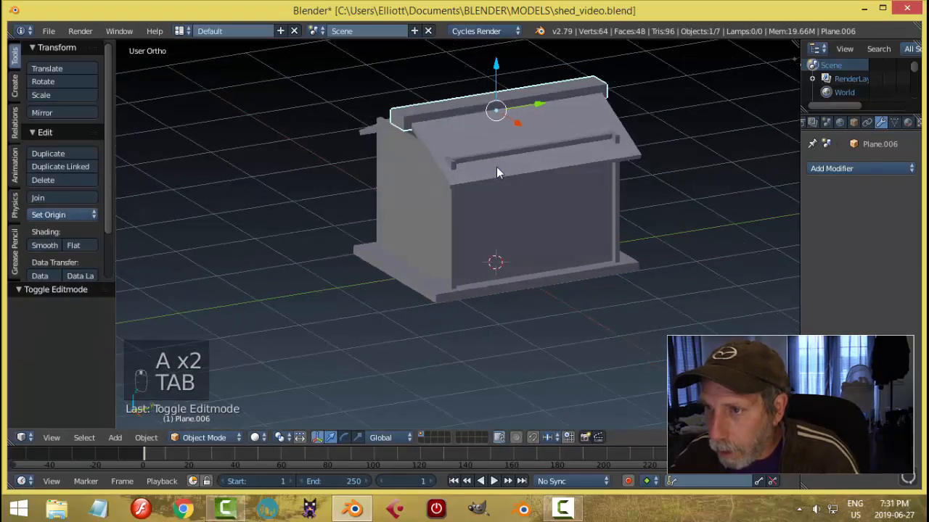
- Lower the ridge board and the mirrored roof together a little along Z onto the walls, then deselect them
key(a)
middle_drag(496, 172, 518, 145)
scroll(537, 178, down, 4)
scroll(514, 208, up, 4)
right_click(468, 78)
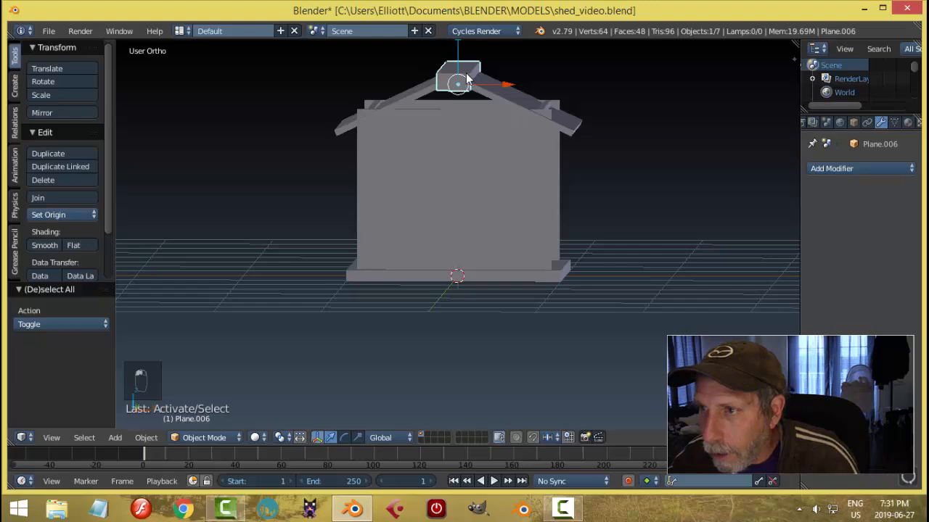
shift+right_click(492, 105)
drag(457, 139, 460, 160)
key(a)
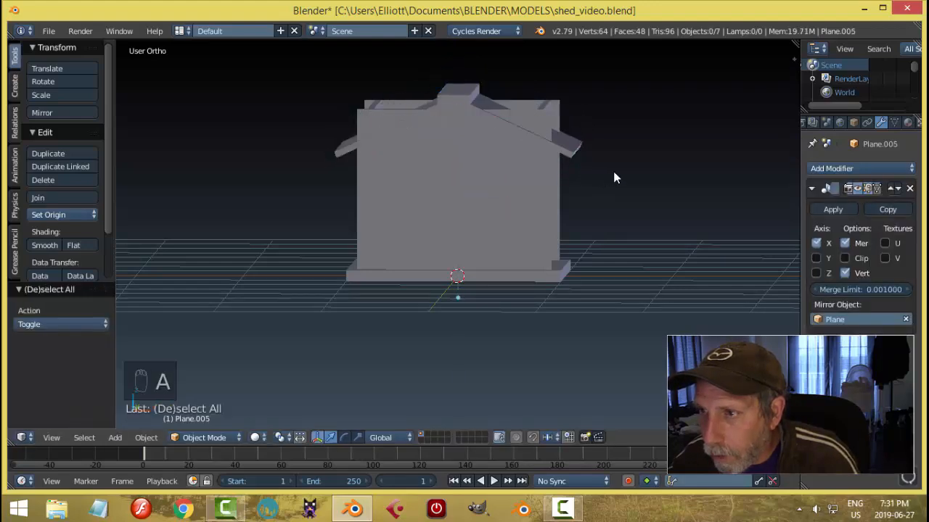
- Raise the front wall's top face along Z in Edit Mode until it stands above the roof ridge, then return to Object Mode
middle_drag(614, 174, 639, 210)
right_click(455, 175)
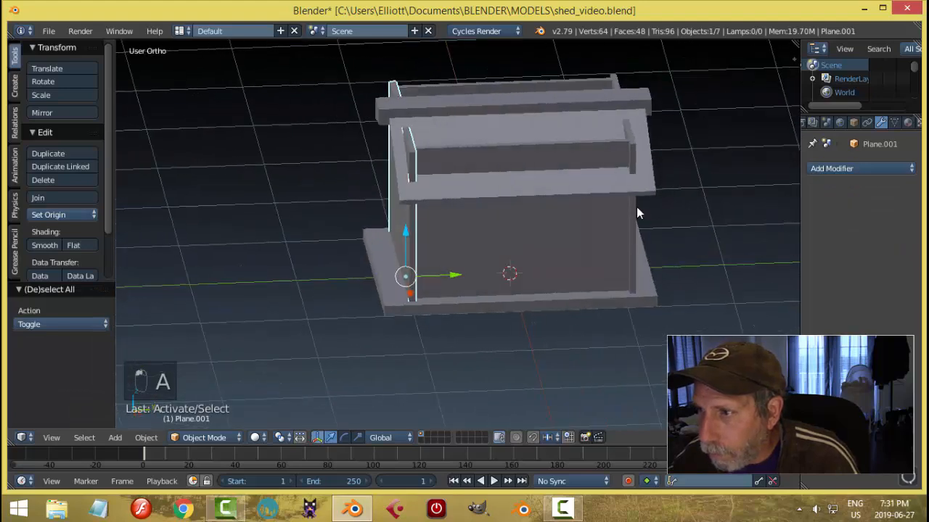
key(Tab)
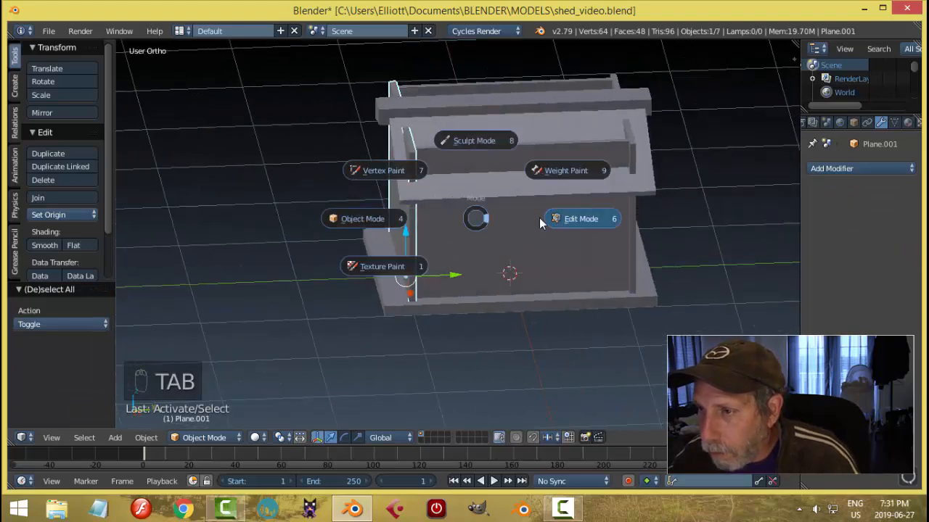
right_click(408, 137)
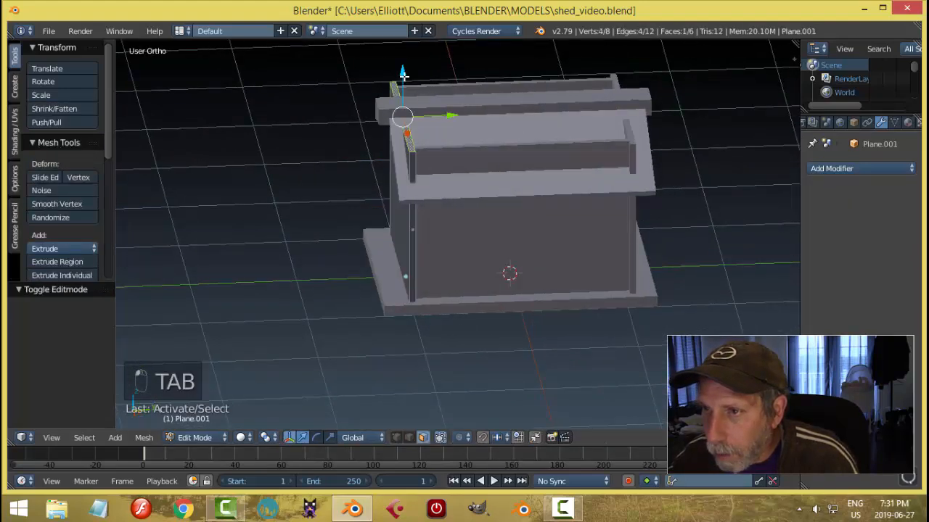
mouse_move(404, 73)
mouse_down()
mouse_move(406, 103)
mouse_move(410, 80)
mouse_up()
middle_drag(446, 169, 508, 139)
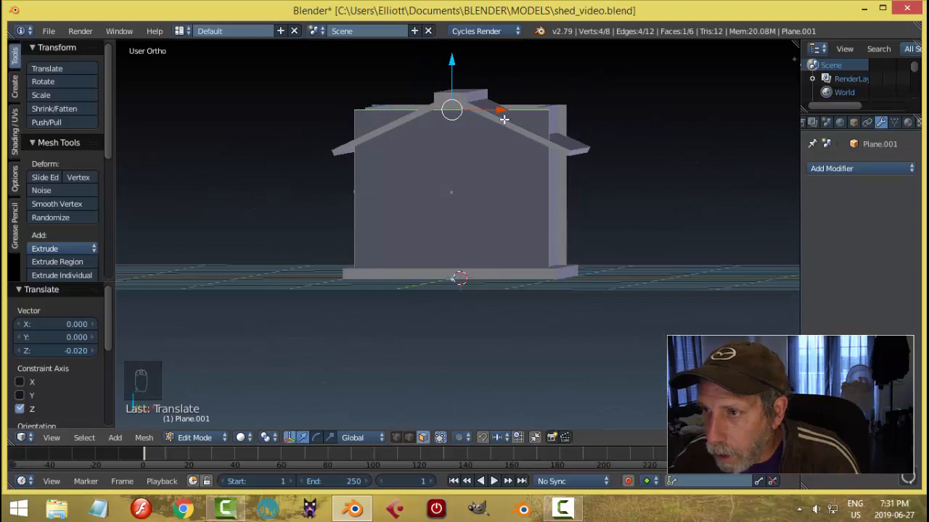
key(KP_1)
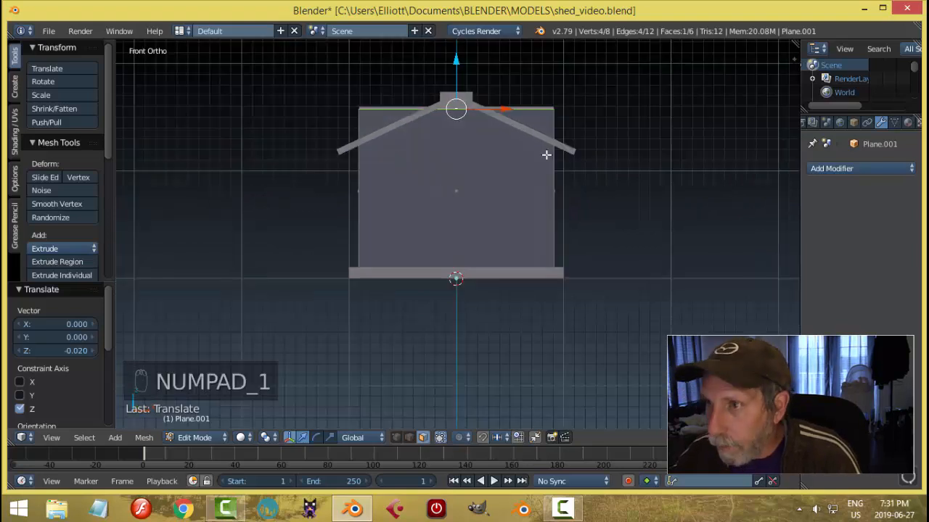
drag(451, 66, 442, 425)
middle_drag(557, 248, 453, 286)
key(a)
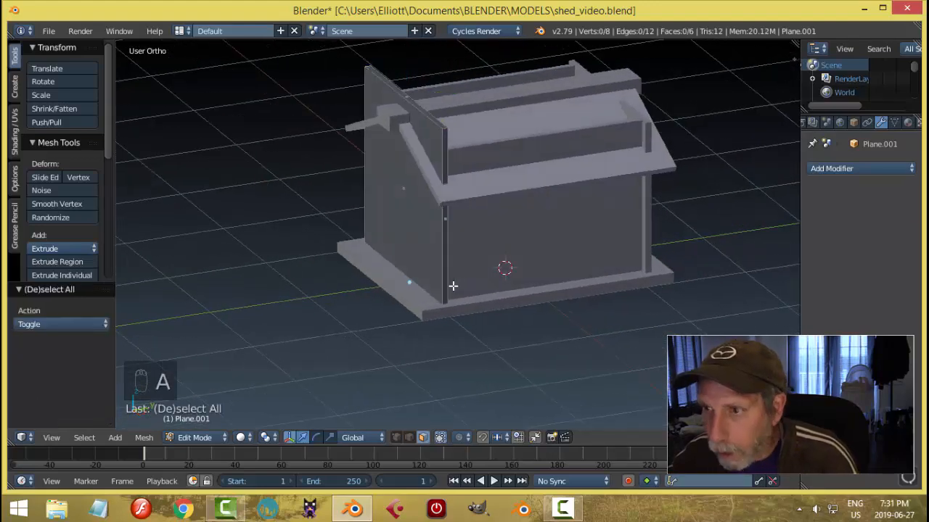
key(Tab)
click(341, 287)
- Delete the back wall at the far end of the shed
right_click(646, 220)
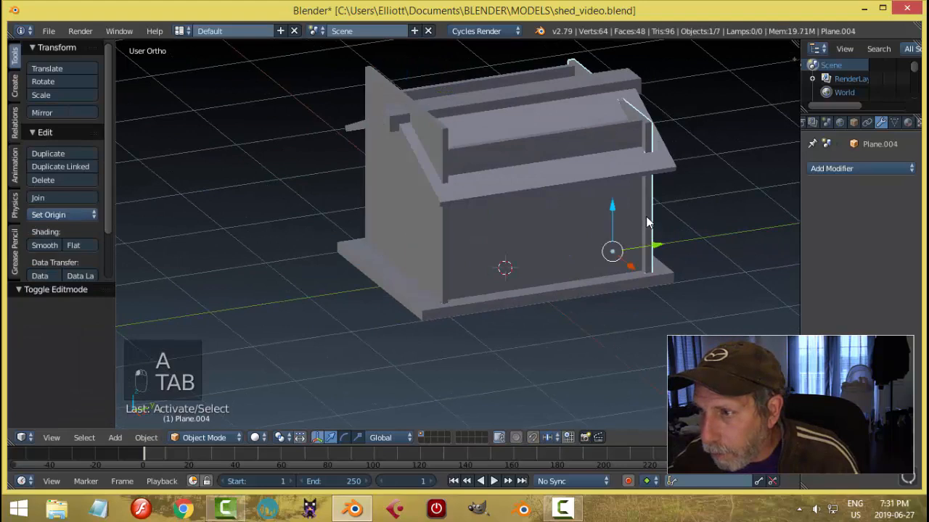
key(x)
click(646, 216)
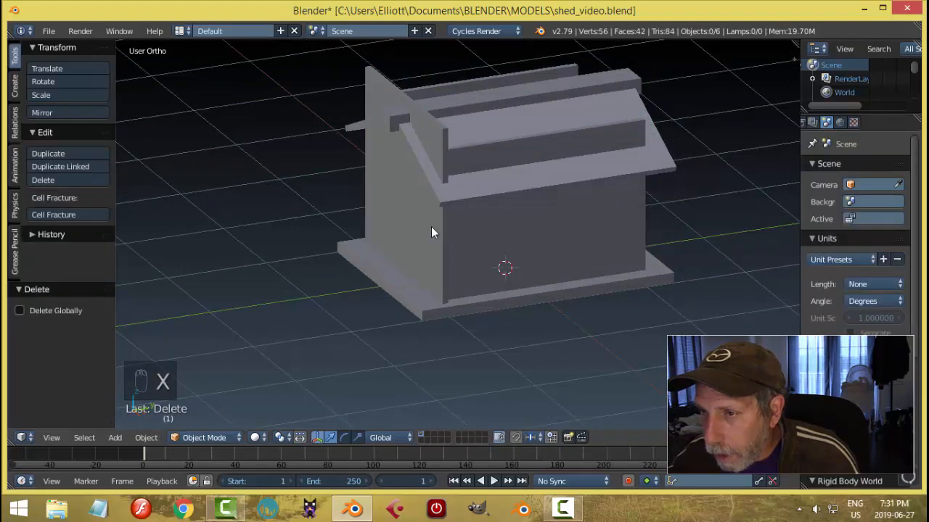
- Add five evenly spaced vertical loop cuts across the front wall in Edit Mode, without sliding them
right_click(432, 228)
middle_drag(432, 228, 506, 297)
scroll(499, 294, up, 2)
key(Tab)
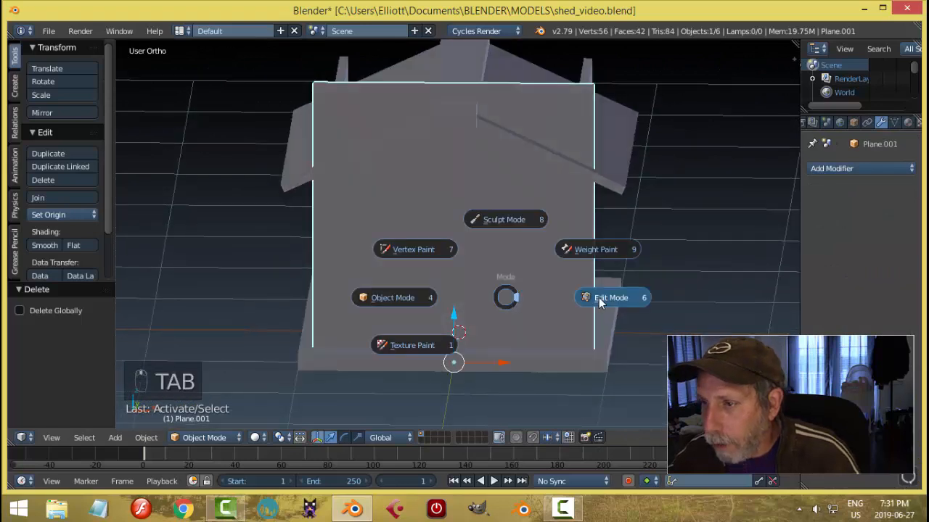
key(KP_1)
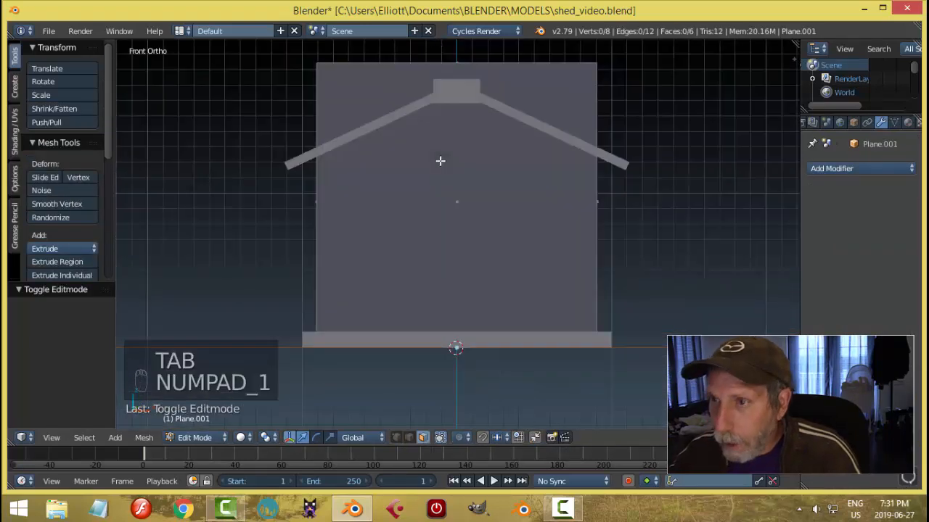
key(ctrl+r)
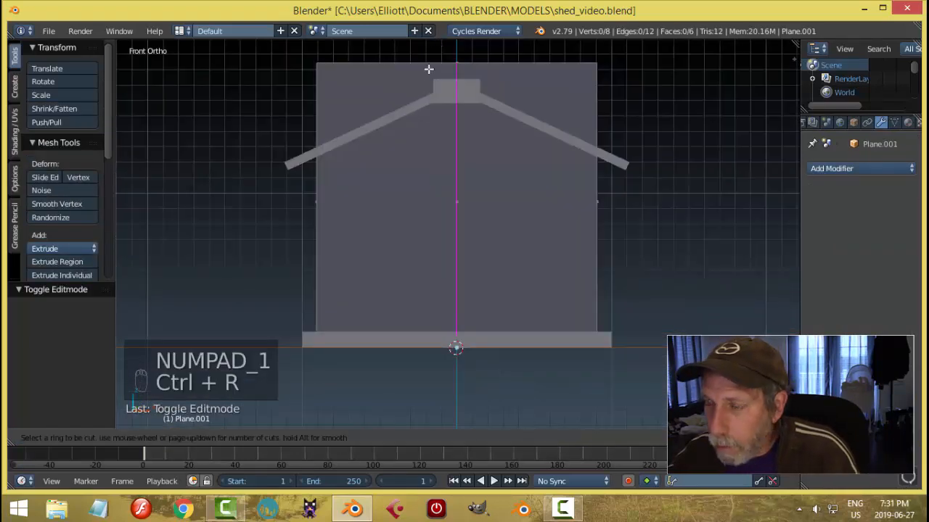
scroll(429, 69, up, 3)
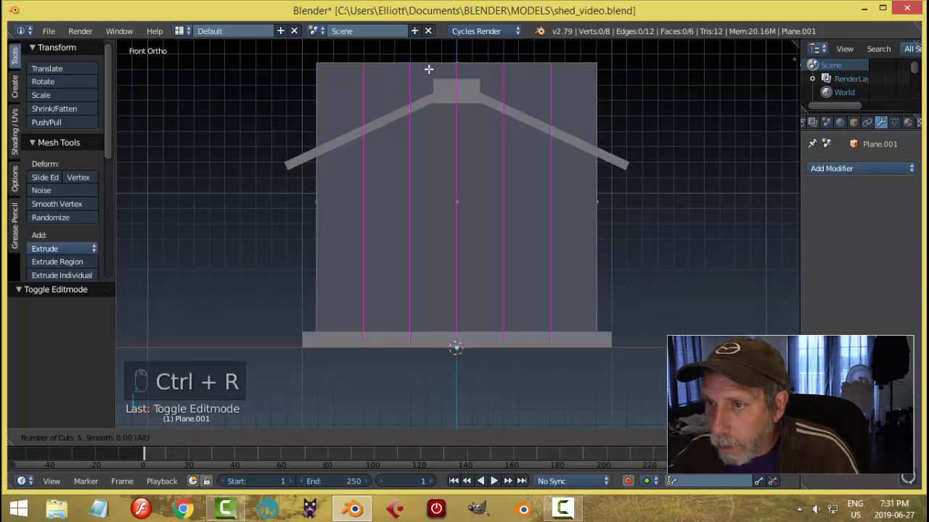
click(429, 69)
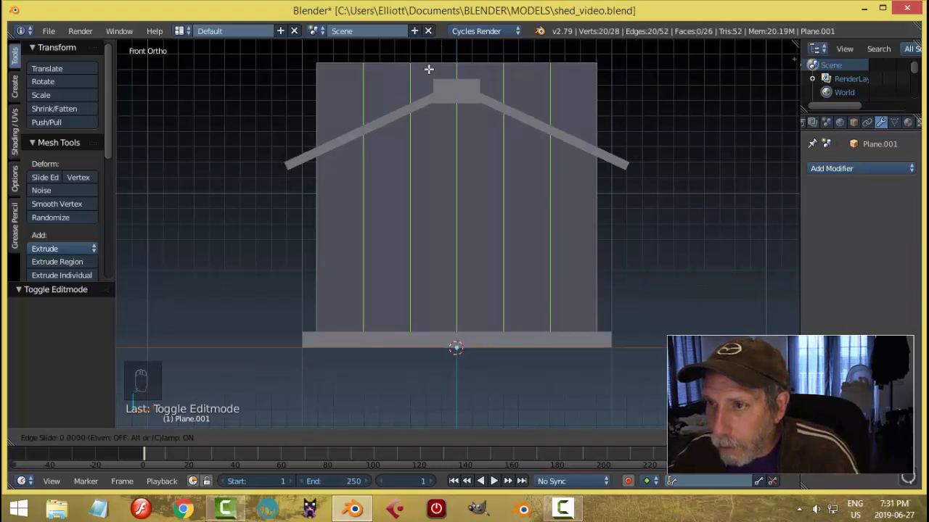
right_click(418, 87)
- Bevel the five vertical edge loops by about 0.021 with one segment to form narrow strips
middle_drag(577, 166, 508, 203)
scroll(515, 212, down, 1)
key(ctrl+b)
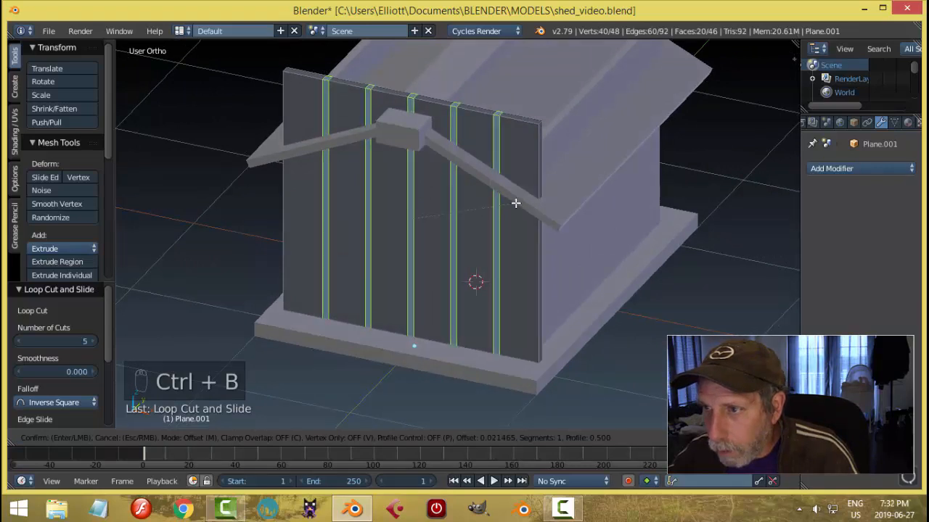
click(516, 203)
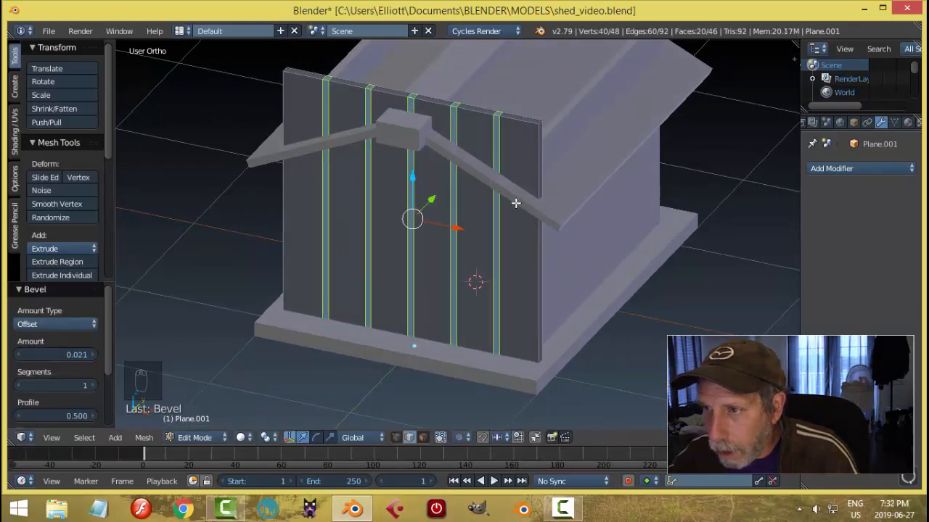
- Extrude the narrow strips in place and shrink them inward by about 0.035 to form grooves between the planks
key(e)
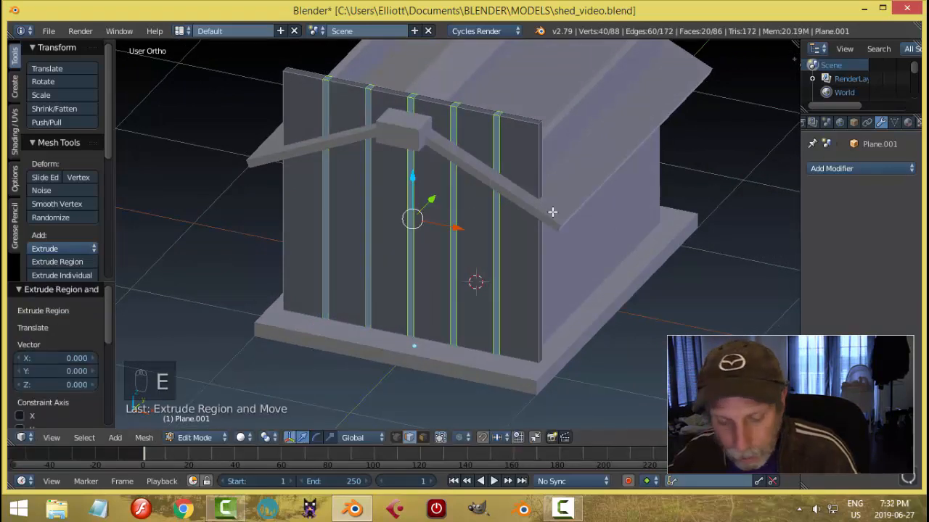
key(alt+s)
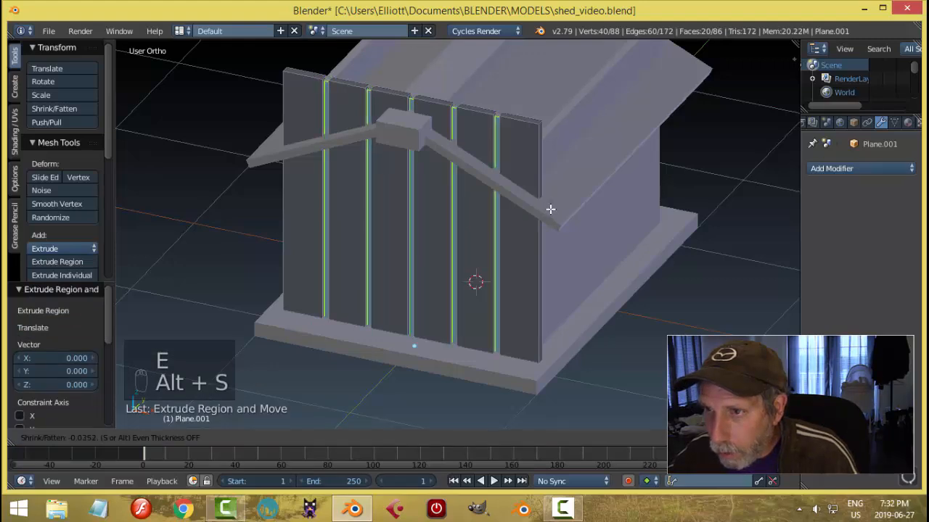
click(551, 209)
middle_drag(551, 209, 573, 191)
key(Tab)
- Set the pivot point to Individual Origins, scale the groove faces to about 0.648 along X, and leave Edit Mode
key(Tab)
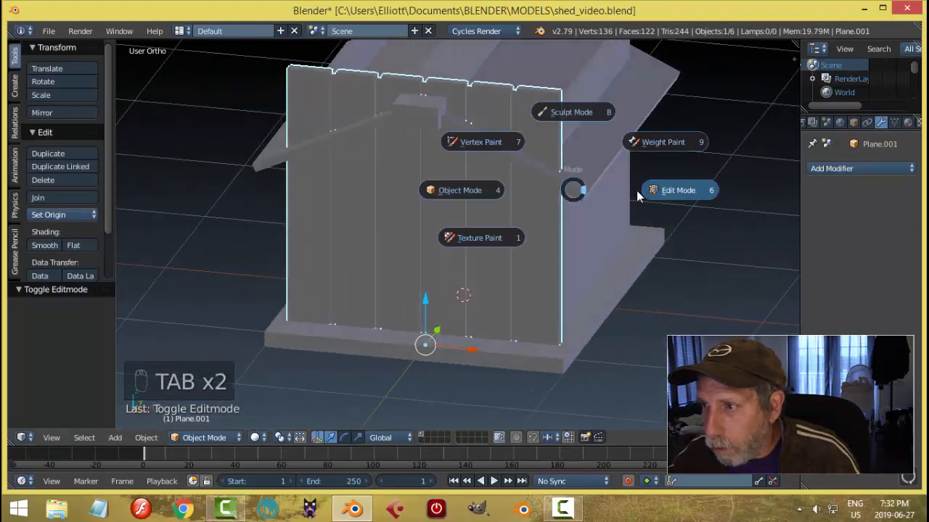
scroll(576, 182, up, 5)
middle_drag(480, 216, 480, 229)
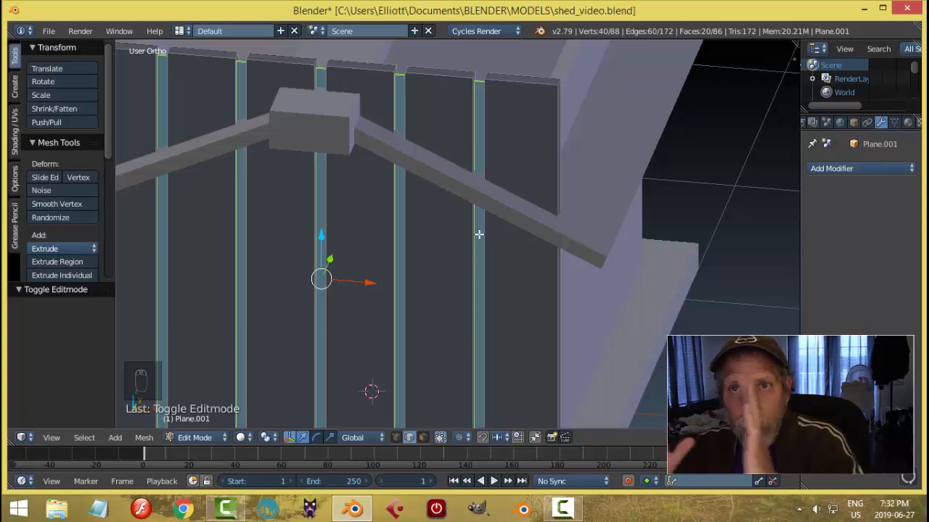
scroll(506, 151, up, 2)
middle_drag(506, 152, 462, 183)
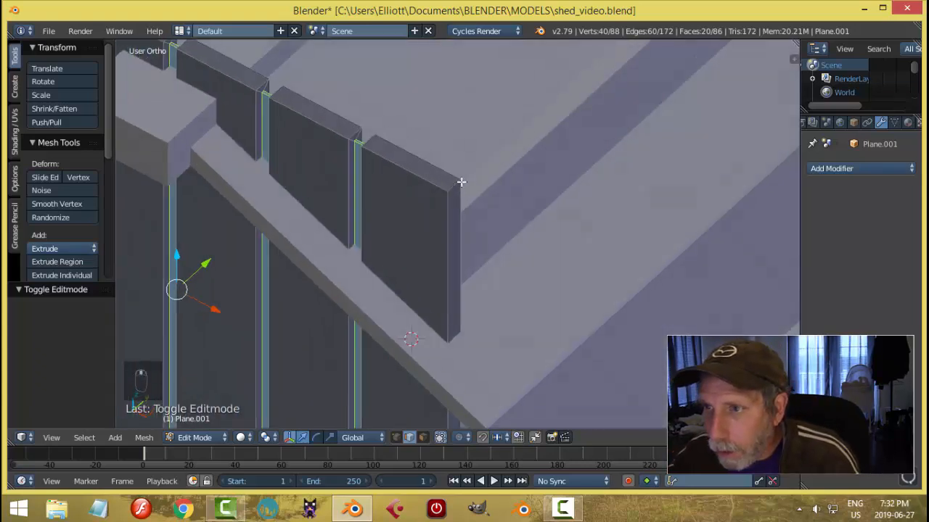
scroll(353, 171, up, 3)
middle_drag(310, 122, 349, 140)
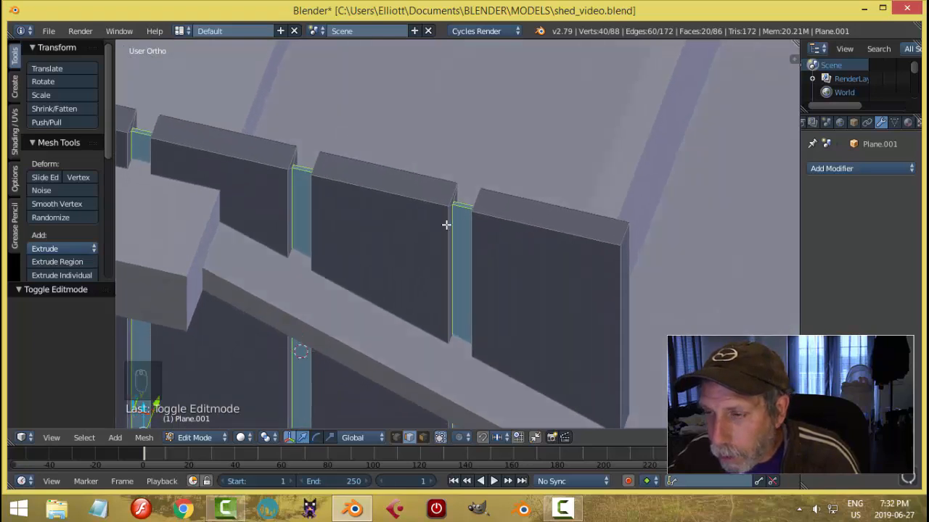
scroll(497, 230, up, 2)
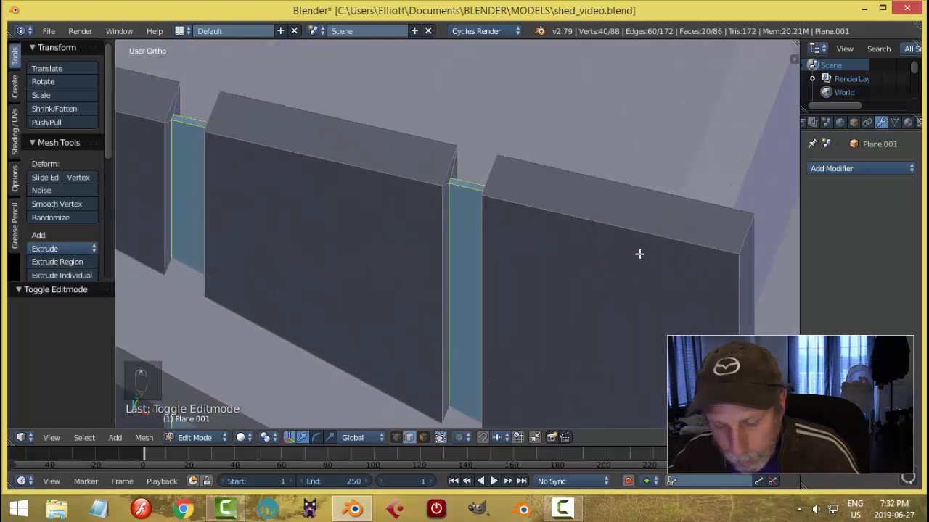
click(266, 438)
click(284, 394)
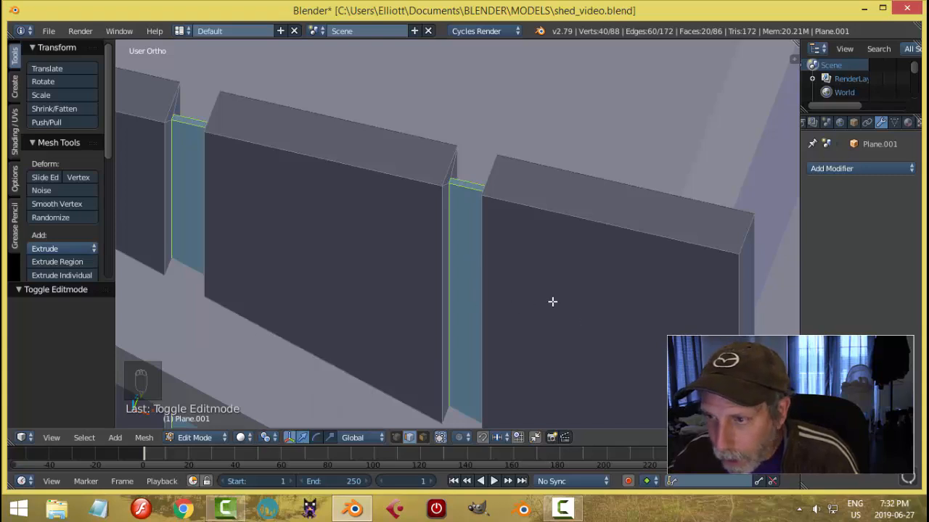
key(s)
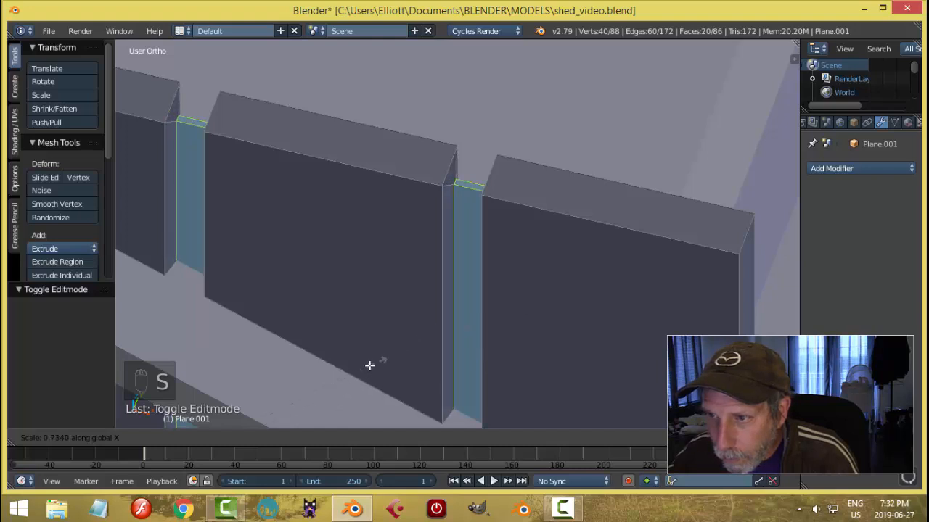
click(322, 389)
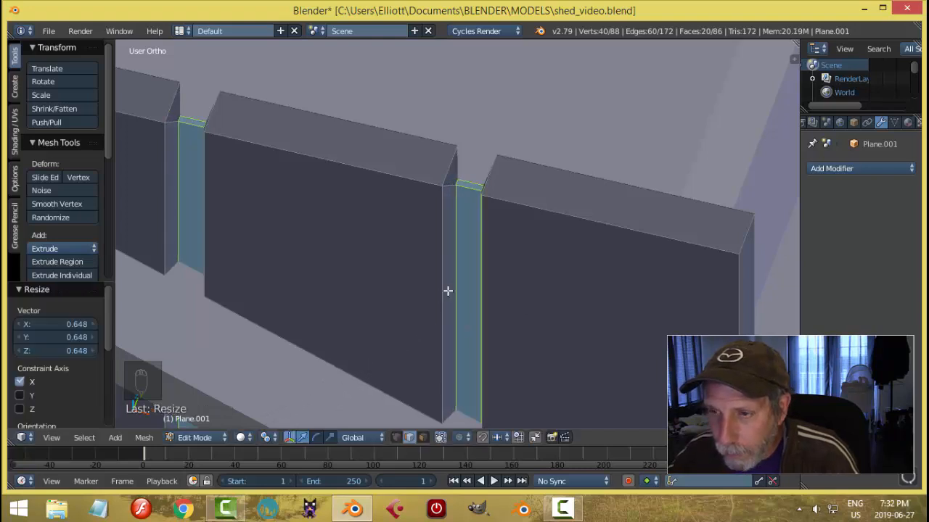
key(Tab)
- Select the mirrored roof and collapse the settings of its Mirror modifier
middle_drag(348, 293, 412, 245)
scroll(440, 264, down, 3)
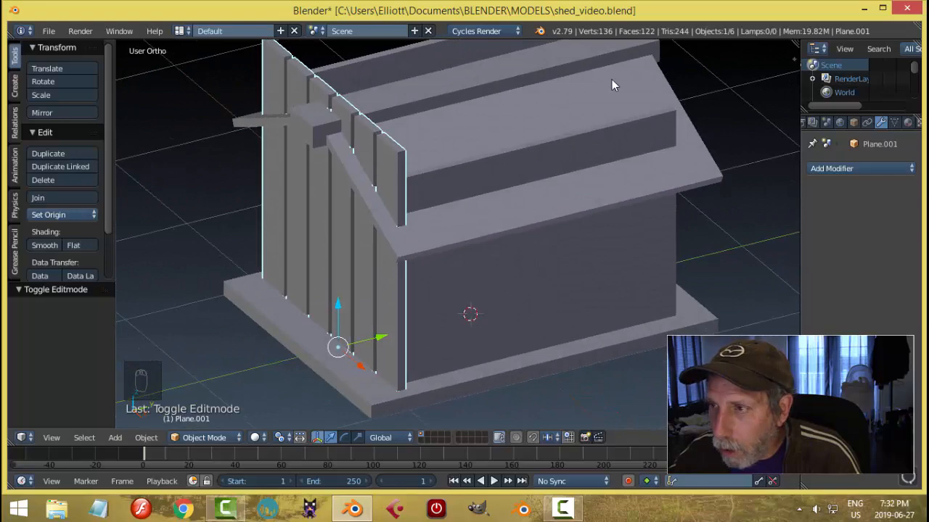
middle_drag(626, 141, 594, 163)
key(KP_1)
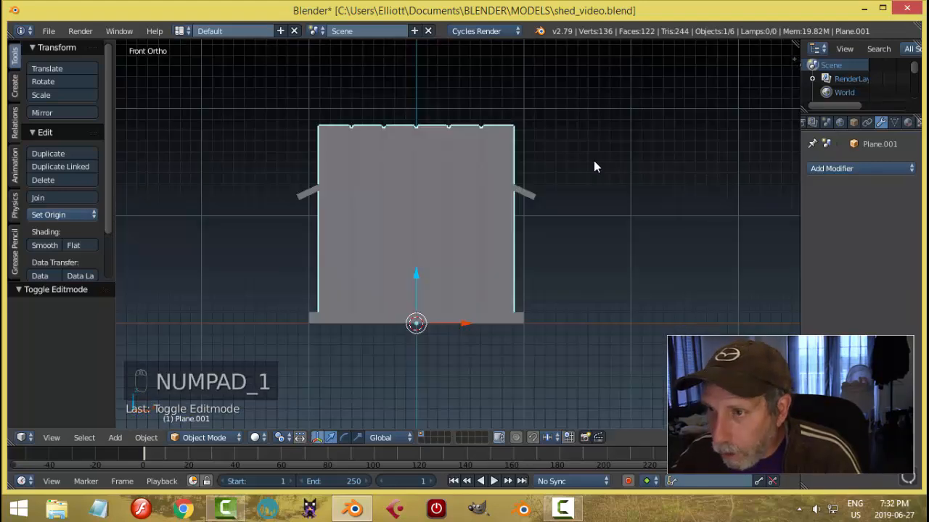
middle_drag(601, 196, 514, 218)
right_click(601, 208)
middle_drag(601, 208, 615, 221)
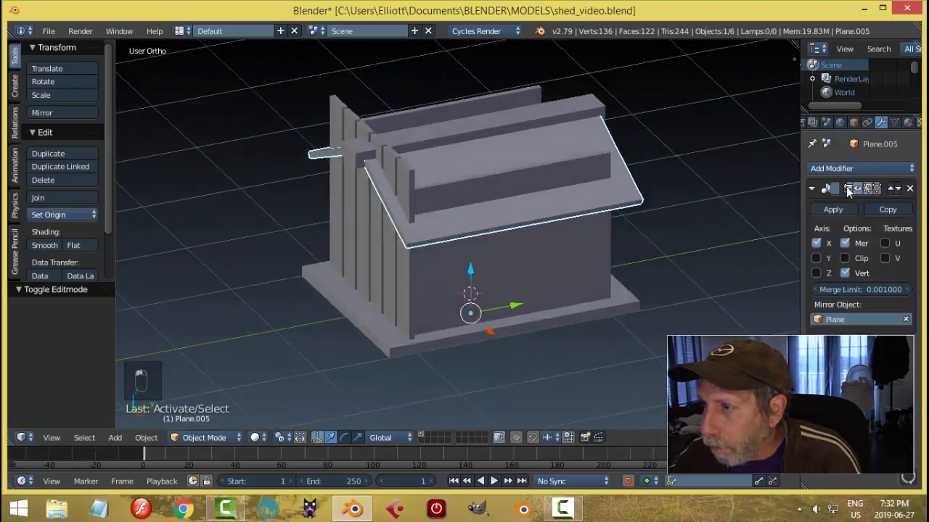
click(812, 188)
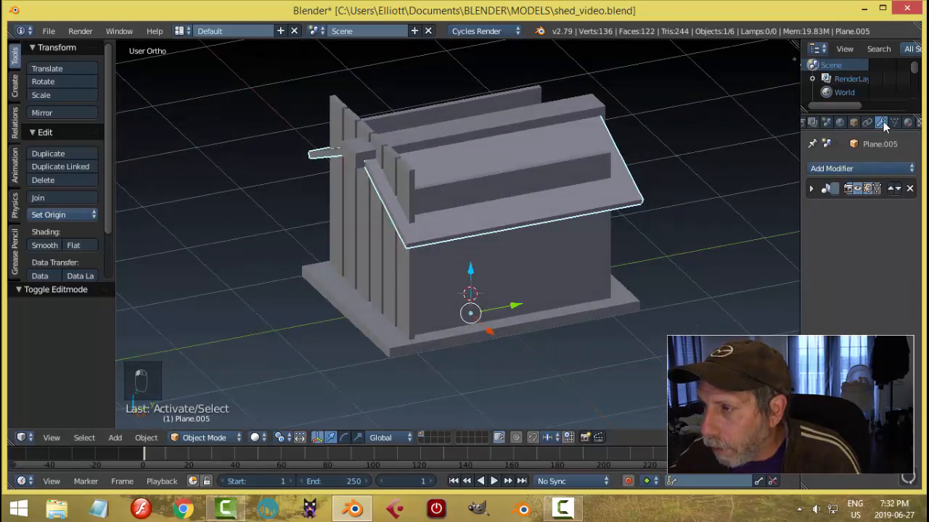
- Add a Bevel modifier to the mirrored roof with 2 segments and a width of 0.0040
click(831, 168)
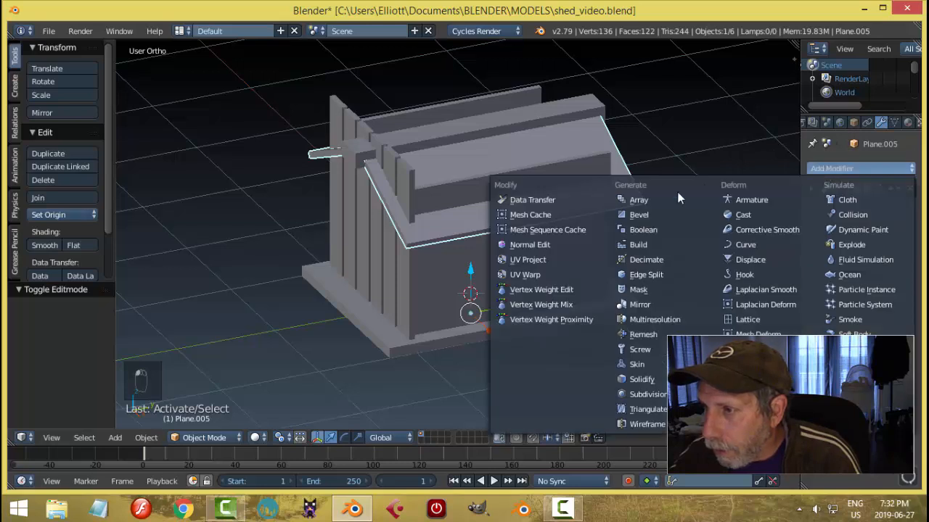
click(657, 213)
scroll(625, 235, up, 3)
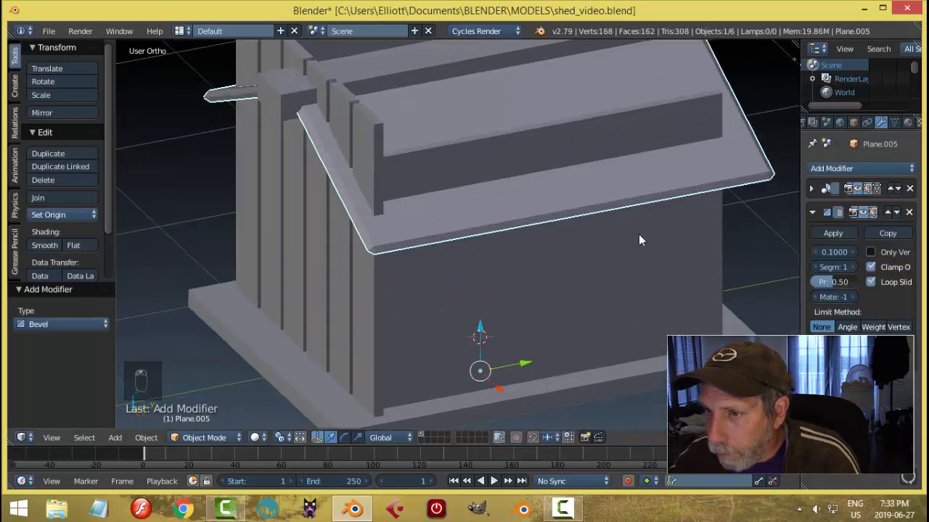
click(852, 267)
drag(839, 254, 824, 252)
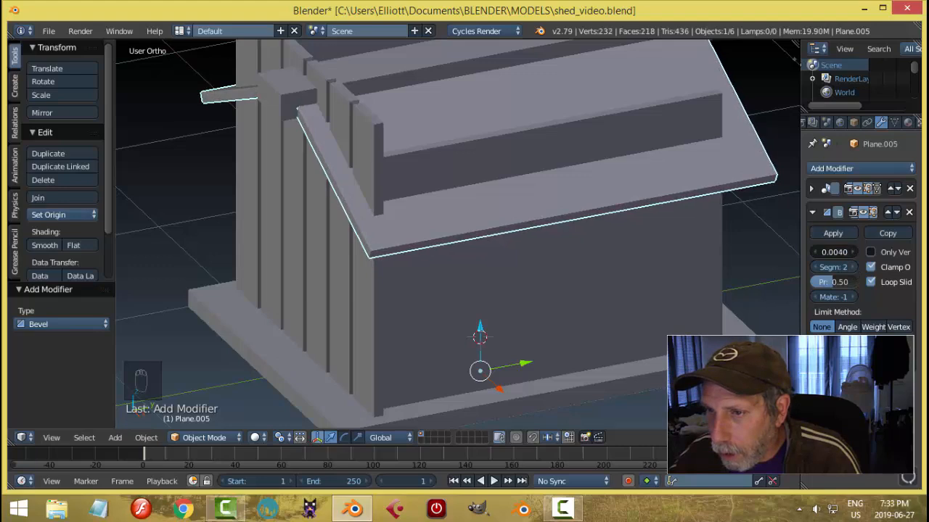
key(a)
- Open the grooved front wall in Edit Mode from the front view and select all of its geometry
middle_drag(380, 242, 504, 196)
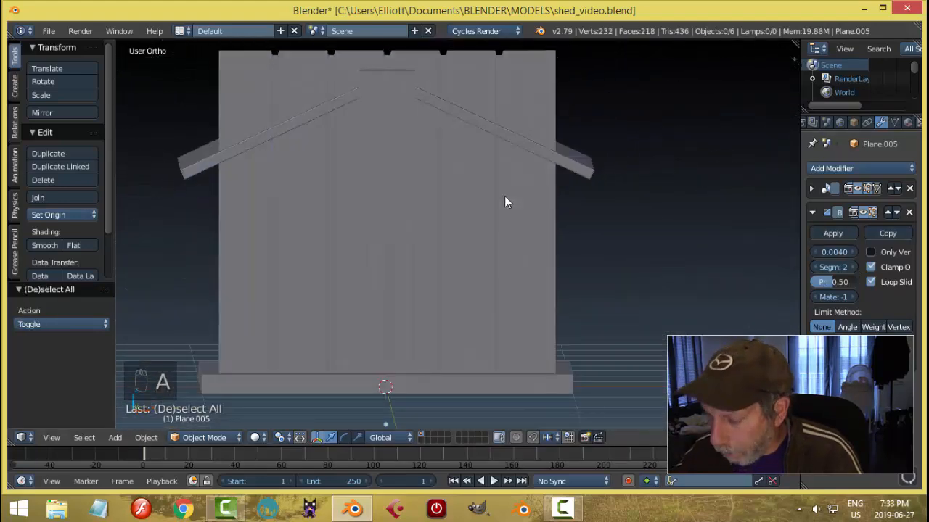
key(KP_1)
scroll(472, 215, down, 3)
right_click(402, 208)
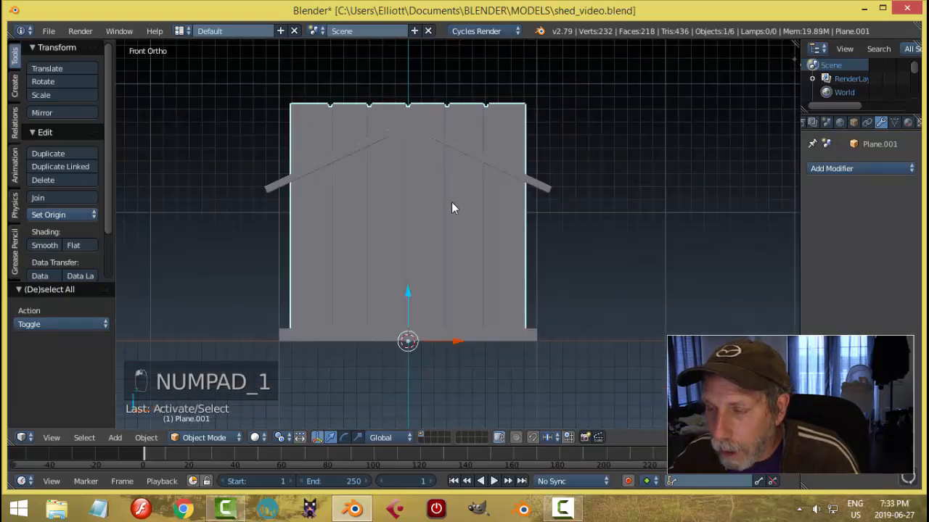
key(Tab)
click(572, 205)
key(a)
key(a)
key(a)
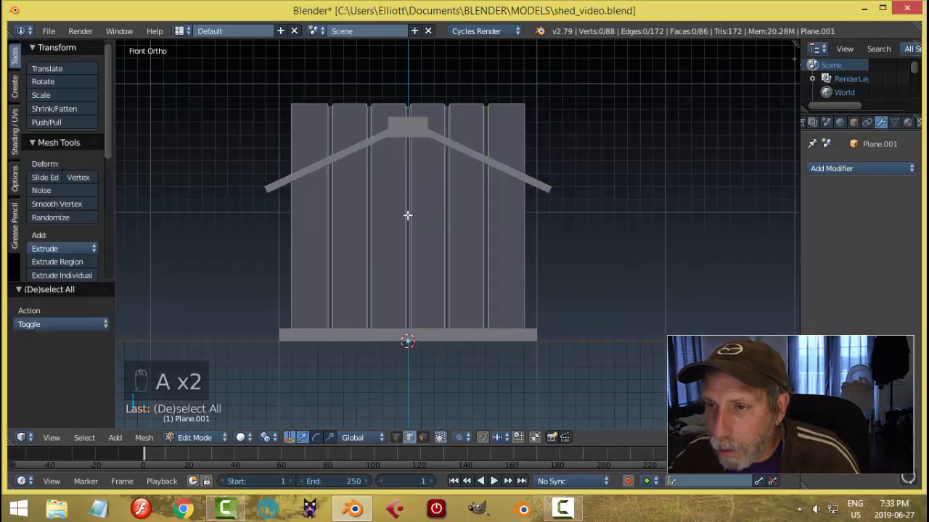
- Bisect the front wall along the roof's left slope, clear the outer part above the cut, and leave Edit Mode
scroll(104, 213, down, 8)
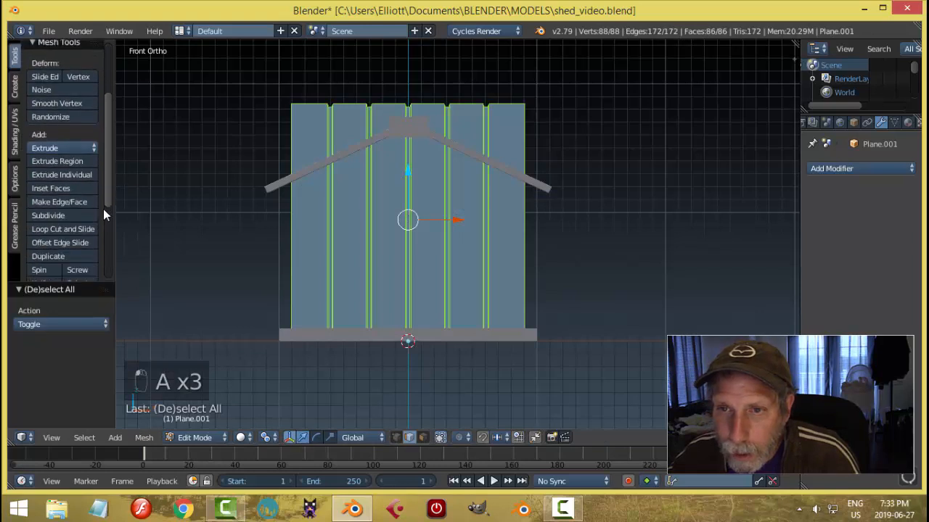
click(60, 188)
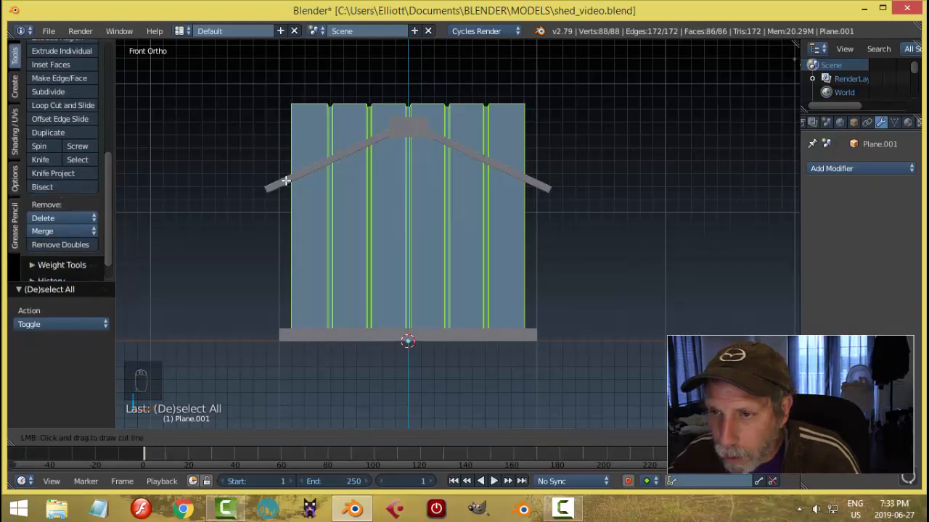
mouse_move(375, 105)
mouse_down()
mouse_move(298, 170)
mouse_move(396, 131)
mouse_up()
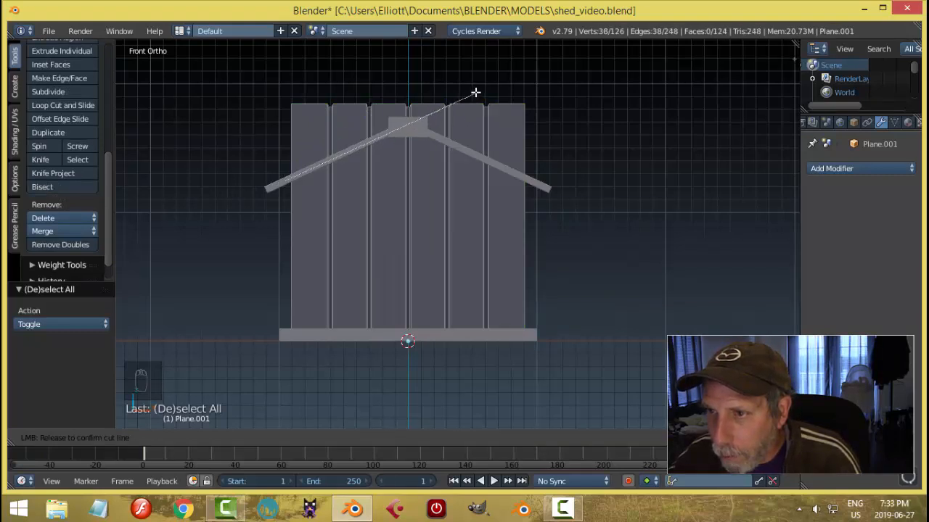
drag(475, 93, 477, 92)
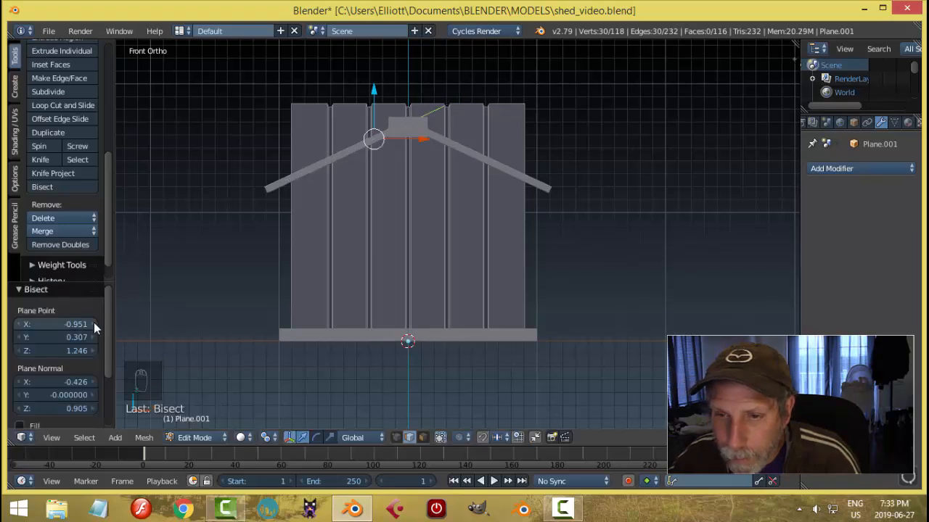
scroll(111, 312, down, 4)
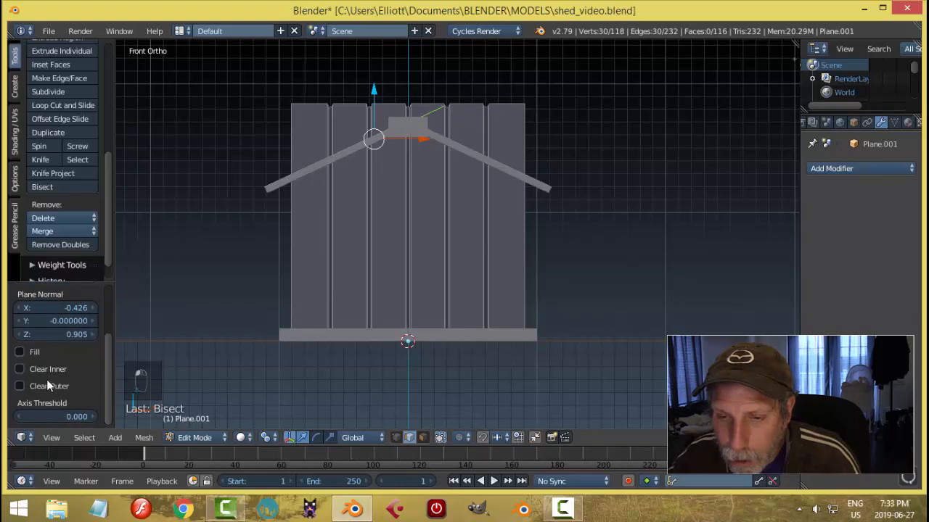
click(48, 386)
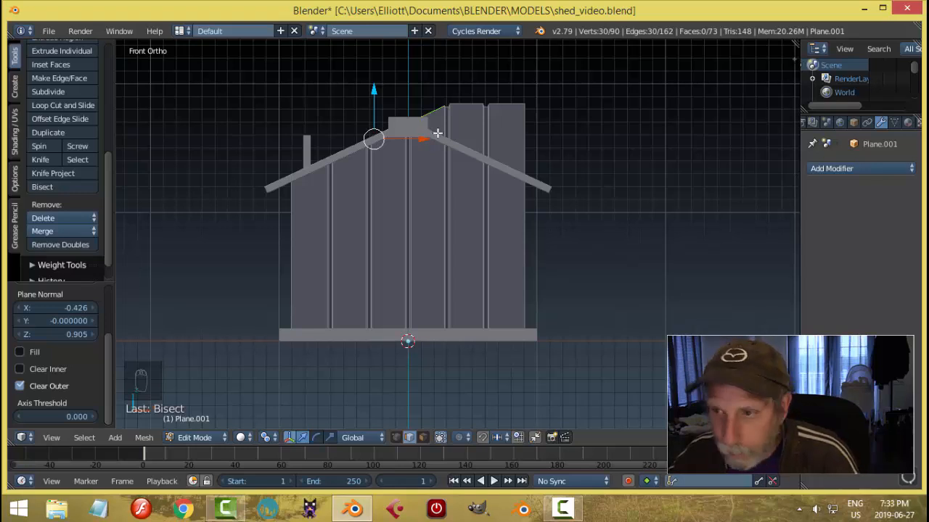
key(a)
key(Tab)
key(a)
key(a)
- Bisect the whole front wall along the roof's right slope, using Clear Inner instead of Clear Outer to remove the part above
middle_drag(442, 144, 455, 169)
right_click(473, 272)
key(Tab)
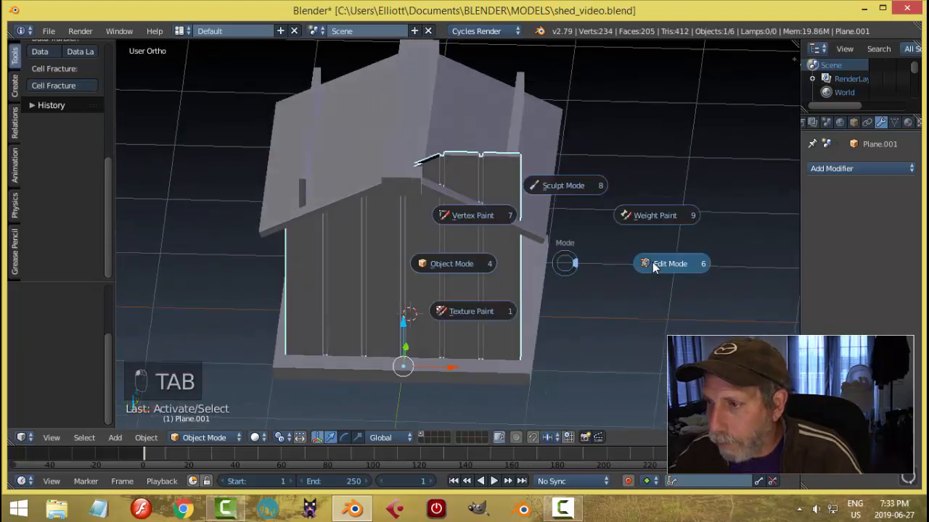
click(652, 263)
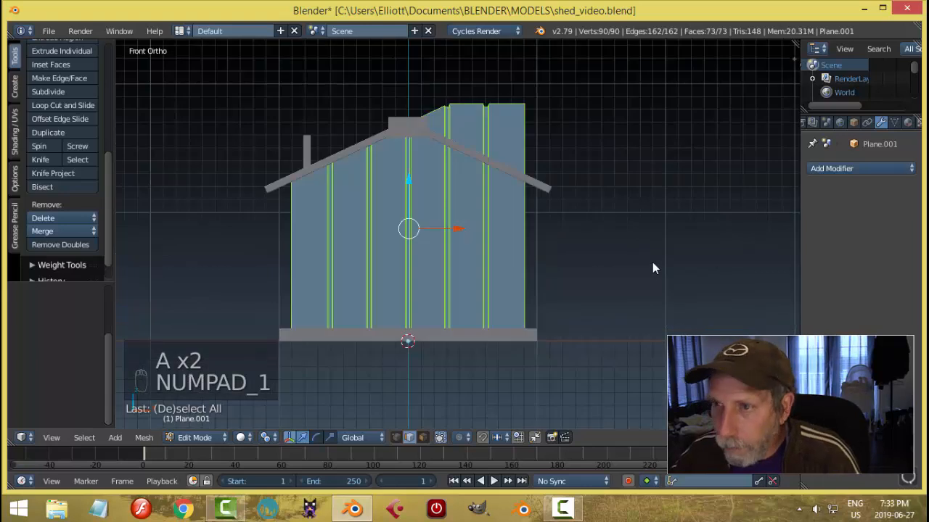
scroll(50, 228, down, 2)
click(53, 163)
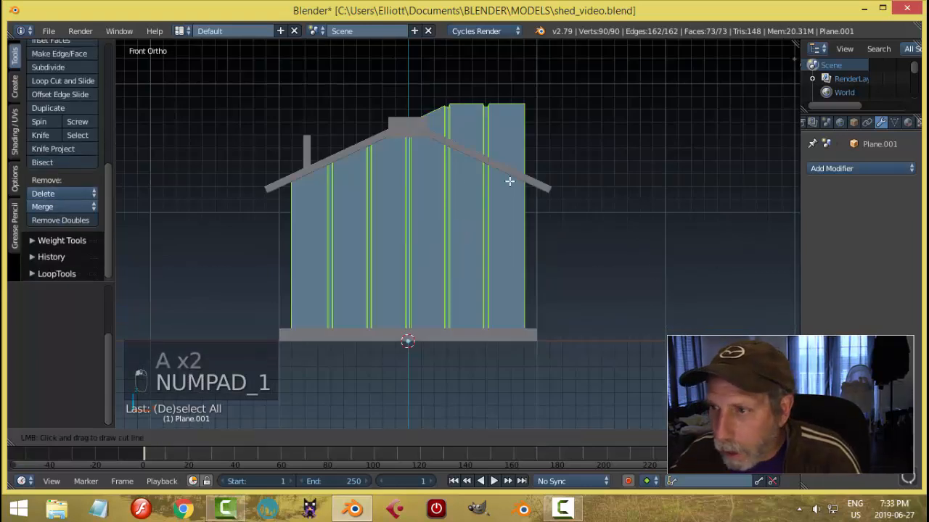
drag(398, 136, 471, 155)
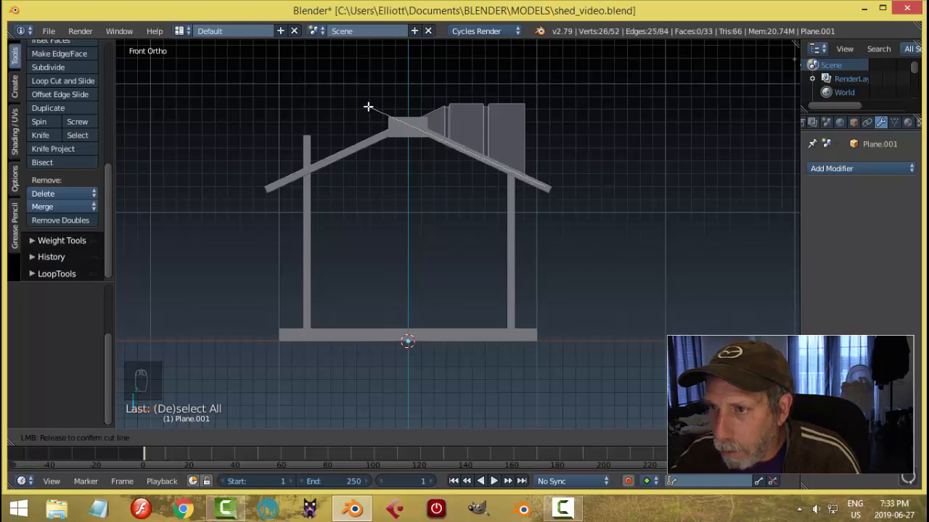
drag(368, 106, 368, 107)
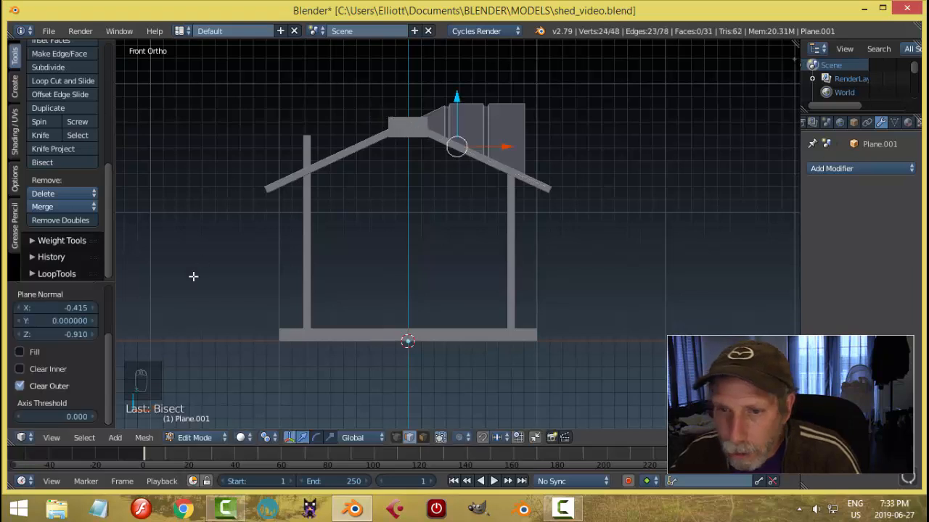
click(51, 386)
click(50, 370)
key(a)
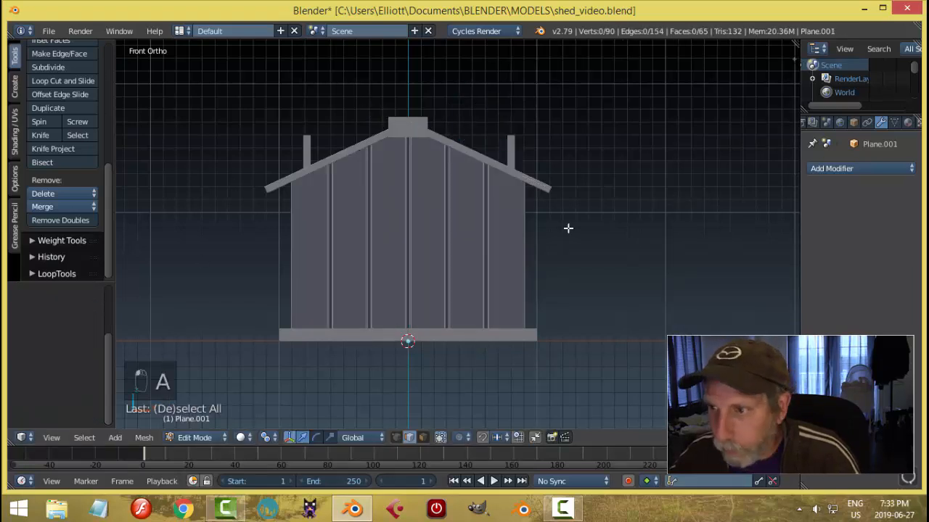
key(Tab)
click(460, 230)
- Duplicate the trimmed plank wall and move the copy along Y to the opposite end of the shed
key(a)
key(a)
middle_drag(569, 220, 432, 257)
right_click(387, 235)
middle_drag(387, 235, 451, 237)
key(shift+d)
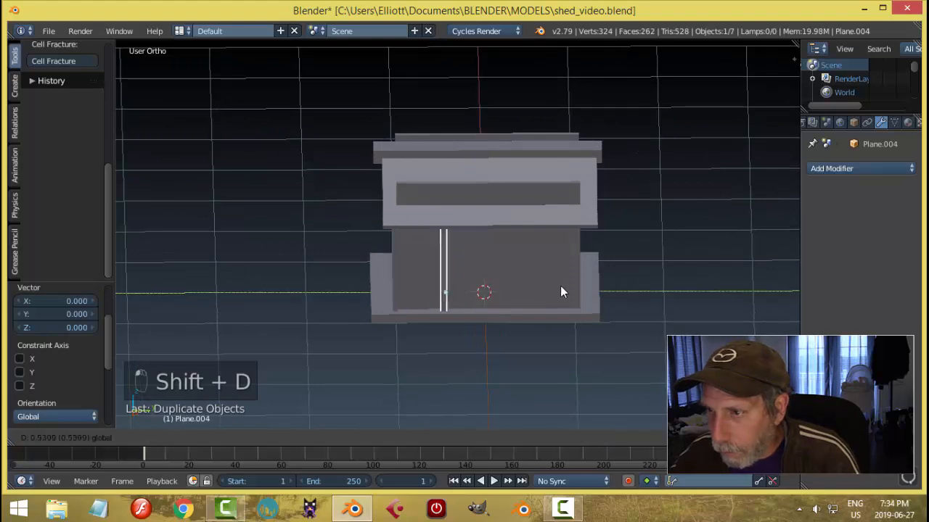
click(640, 297)
middle_drag(640, 295, 529, 286)
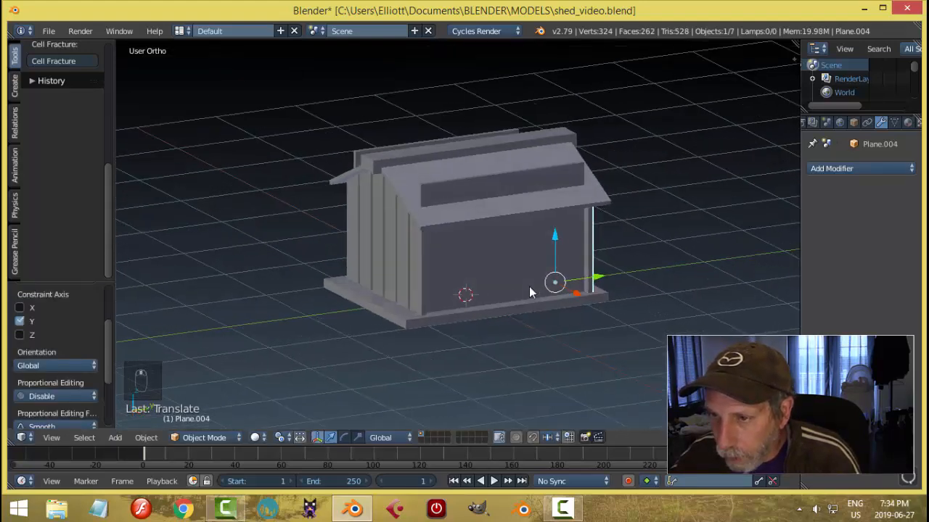
scroll(529, 287, up, 3)
middle_drag(465, 299, 454, 250)
key(a)
- Lower the top face of the right side wall along Z in face select mode until the wall sits beneath the roof
scroll(410, 295, down, 3)
middle_drag(571, 227, 491, 253)
middle_drag(440, 239, 493, 262)
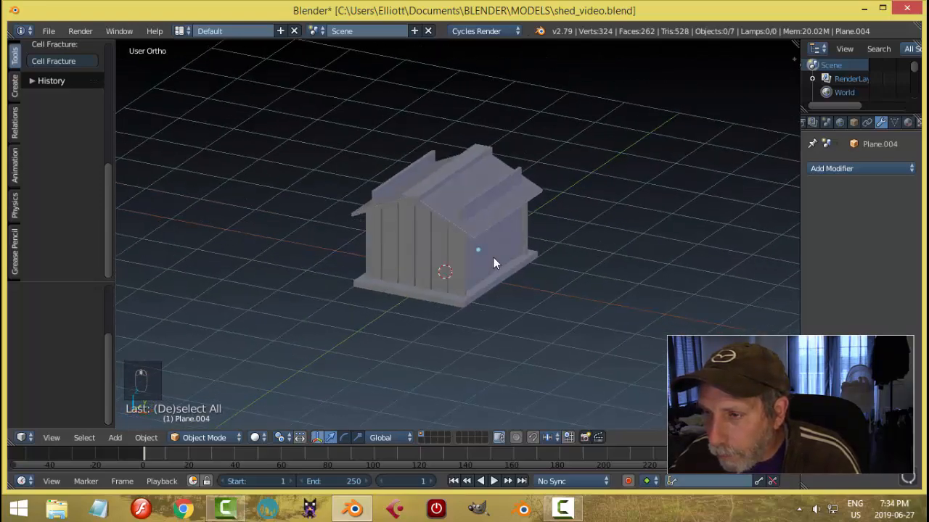
right_click(468, 207)
key(Tab)
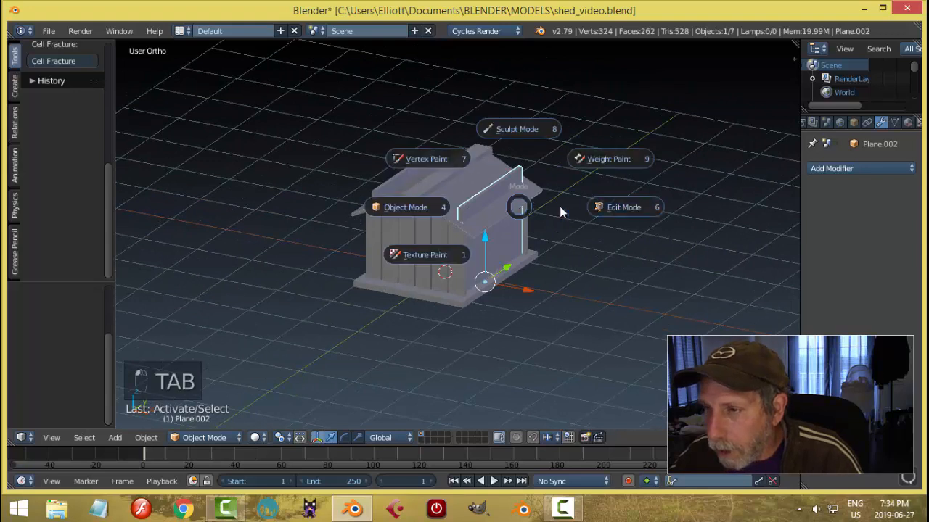
scroll(507, 205, up, 2)
key(ctrl+Tab)
click(491, 204)
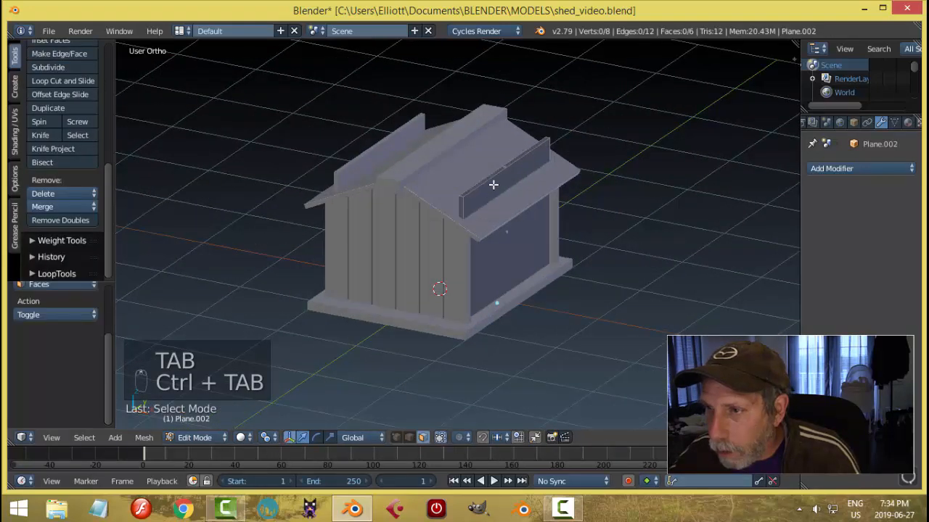
right_click(500, 172)
drag(505, 120, 504, 145)
middle_drag(504, 145, 477, 153)
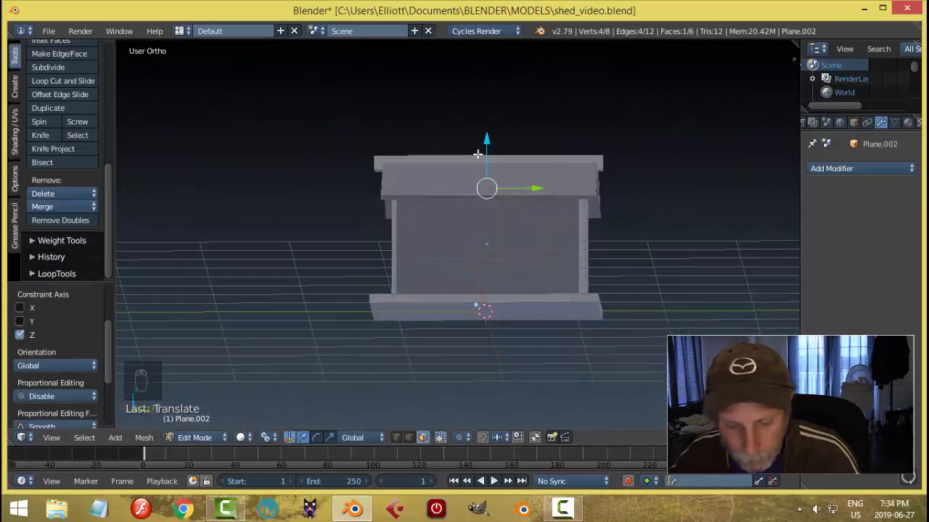
key(a)
key(Tab)
click(398, 157)
key(a)
key(a)
- Lower the opposite side wall's top face along Z beneath the roof and delete that face
middle_drag(400, 179, 552, 218)
right_click(375, 204)
key(Tab)
click(429, 201)
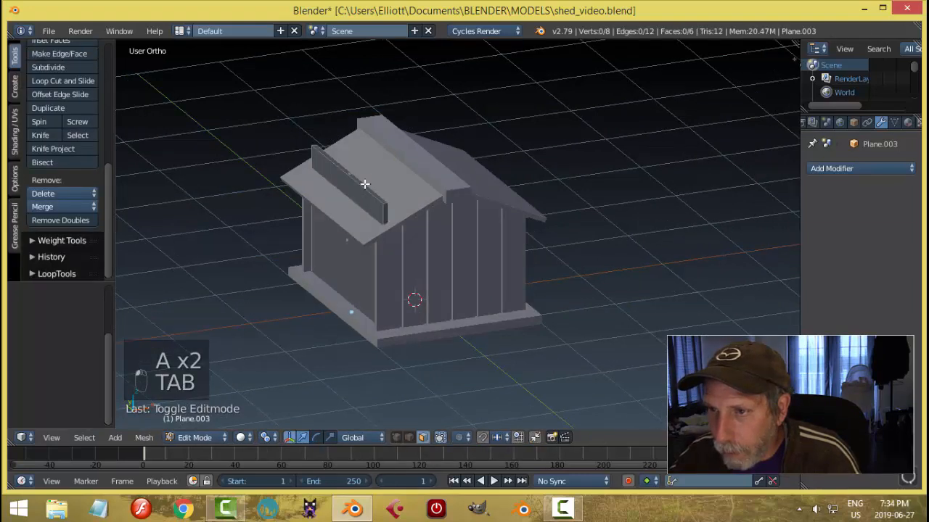
right_click(360, 179)
drag(351, 133, 356, 160)
key(x)
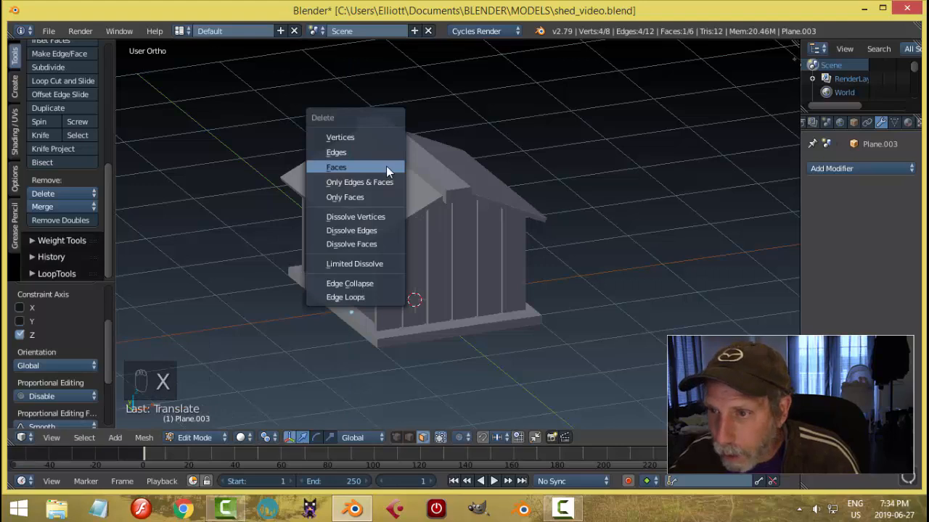
click(387, 171)
key(Tab)
key(a)
key(a)
- Hide the floor slab to expose the underside of the walls
scroll(428, 216, down, 3)
middle_drag(442, 218, 452, 266)
right_click(451, 266)
key(h)
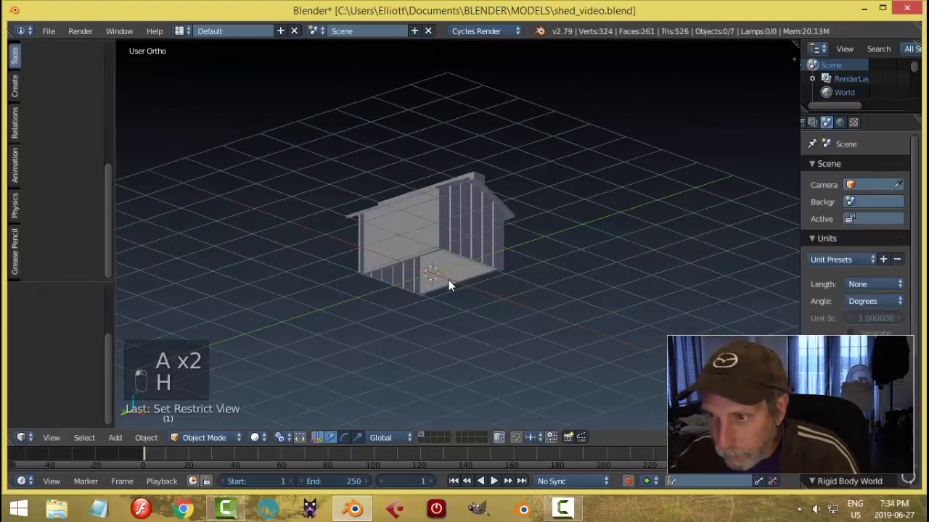
- Delete the bottom face of the left side wall and return to Object Mode
scroll(444, 288, up, 6)
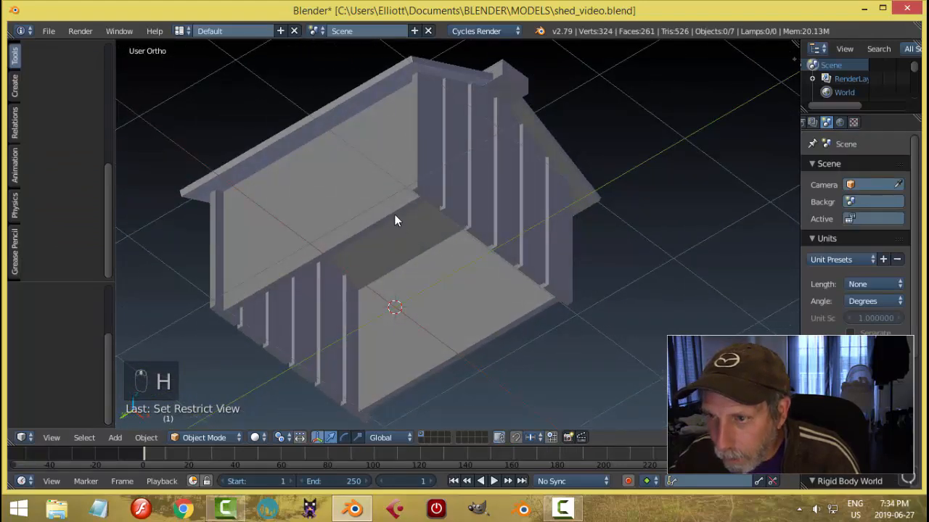
right_click(394, 214)
key(Tab)
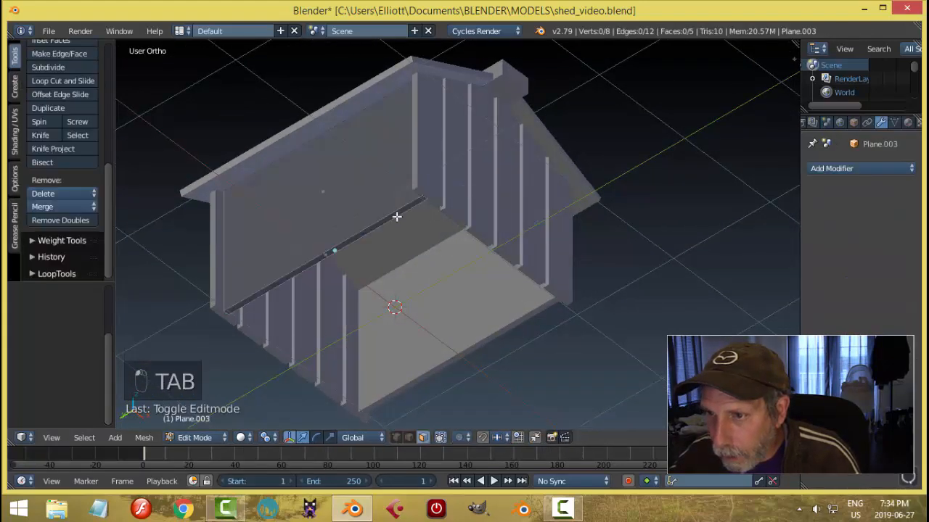
right_click(395, 214)
key(x)
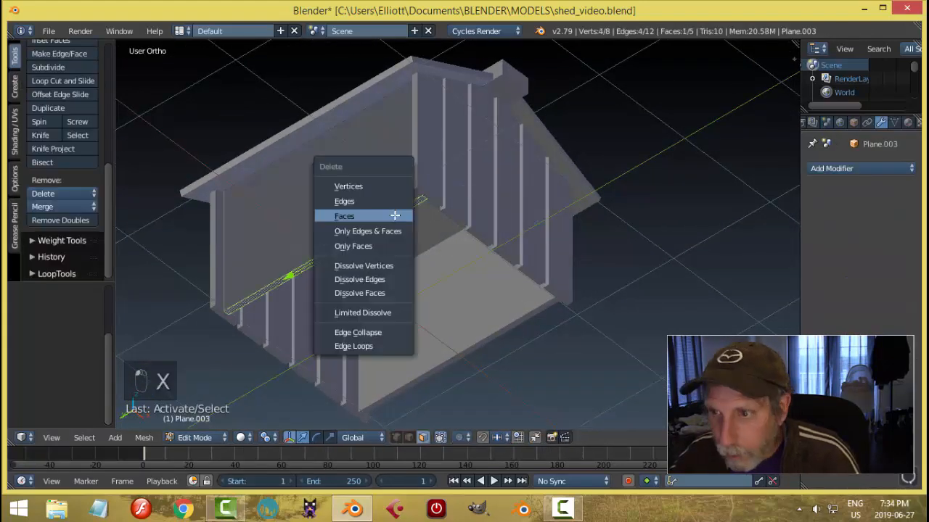
click(394, 215)
key(Tab)
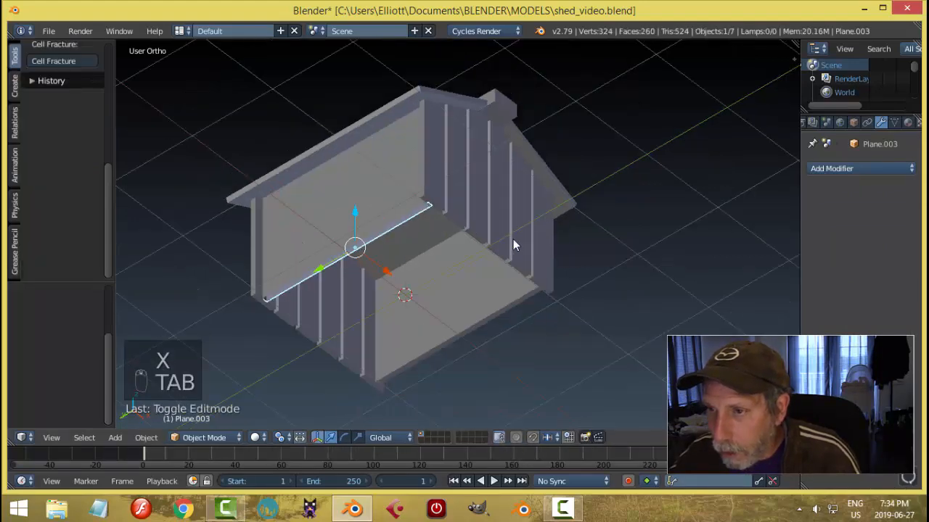
key(a)
key(a)
- Delete the bottom face of the right side wall and return to Object Mode
middle_drag(538, 239, 511, 285)
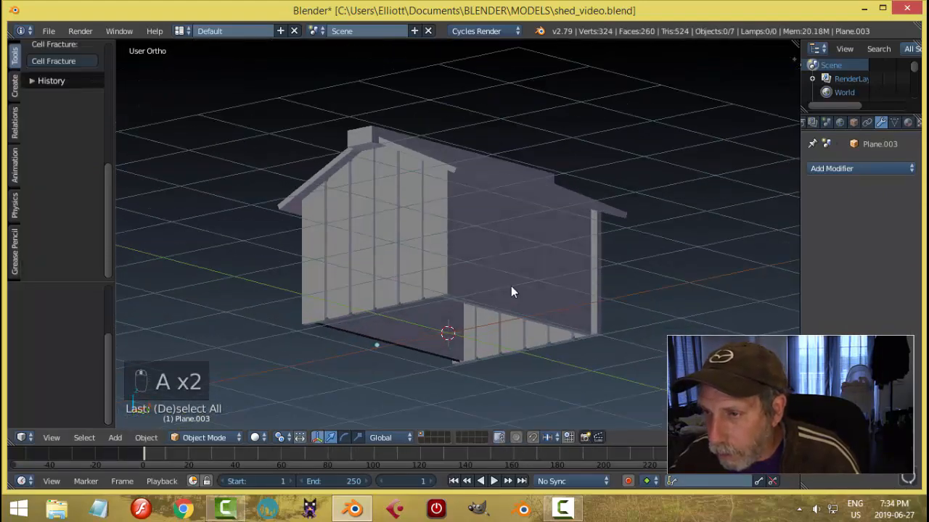
key(Tab)
click(434, 290)
right_click(495, 270)
key(Tab)
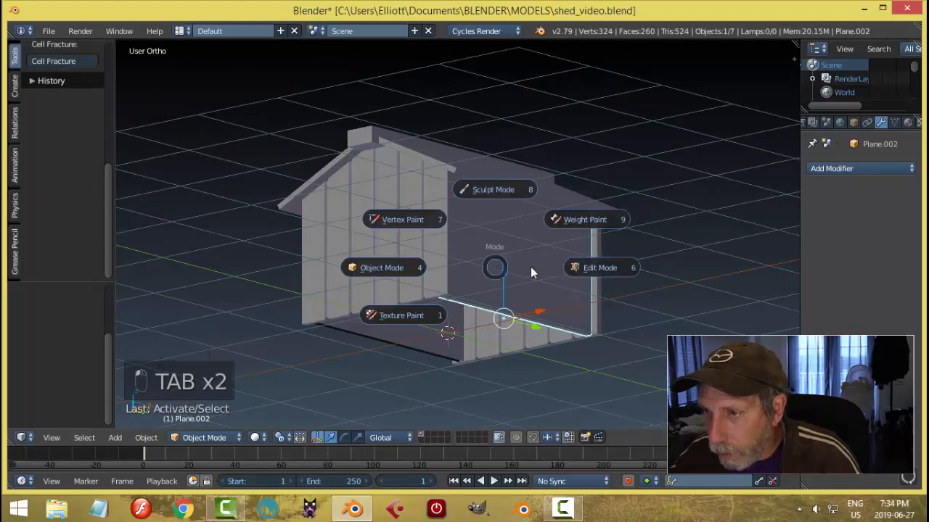
click(540, 269)
right_click(506, 313)
middle_drag(506, 314, 566, 270)
key(x)
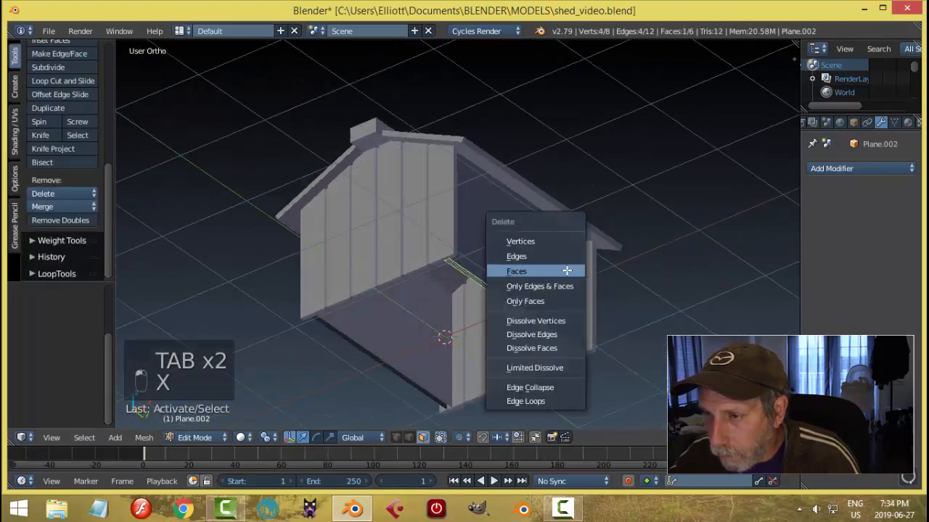
click(566, 271)
key(Tab)
click(472, 263)
- Hide the roof to expose the tops of the walls
middle_drag(472, 264, 475, 171)
right_click(476, 171)
key(h)
middle_drag(528, 233, 498, 253)
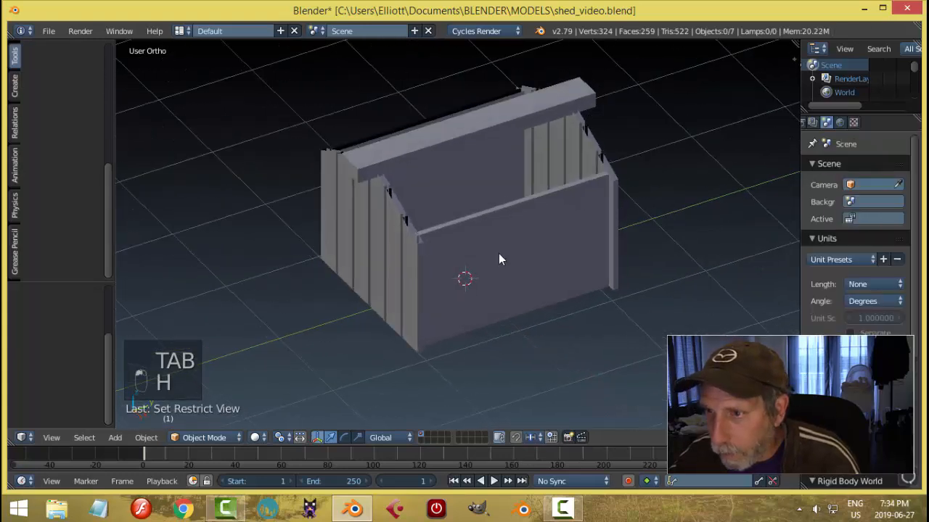
- Delete the top face of the plain long wall facing the view and return to Object Mode
right_click(499, 253)
key(Tab)
click(582, 254)
scroll(361, 184, up, 5)
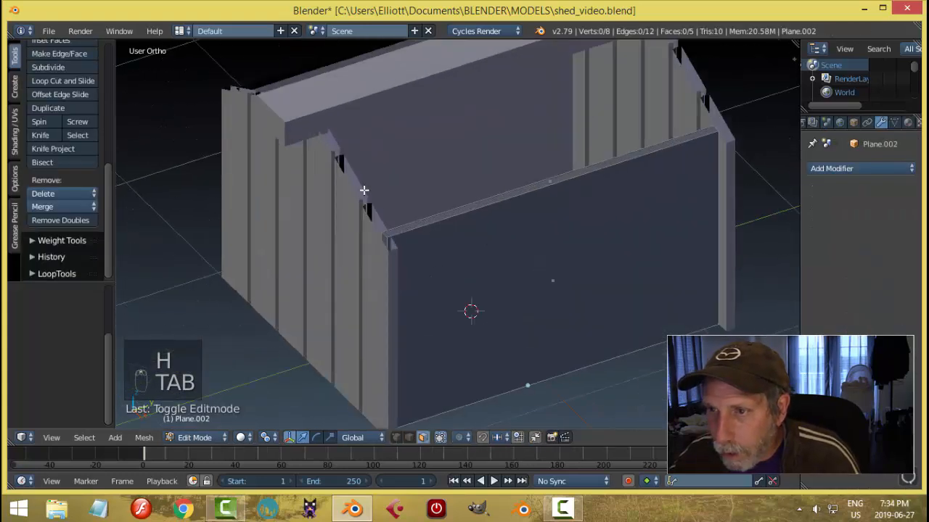
right_click(433, 218)
key(x)
click(428, 216)
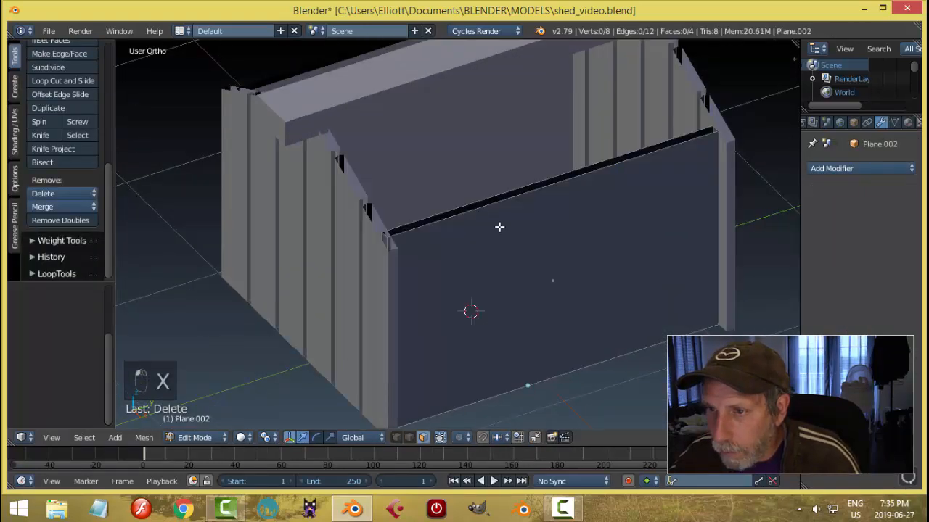
key(Tab)
click(389, 230)
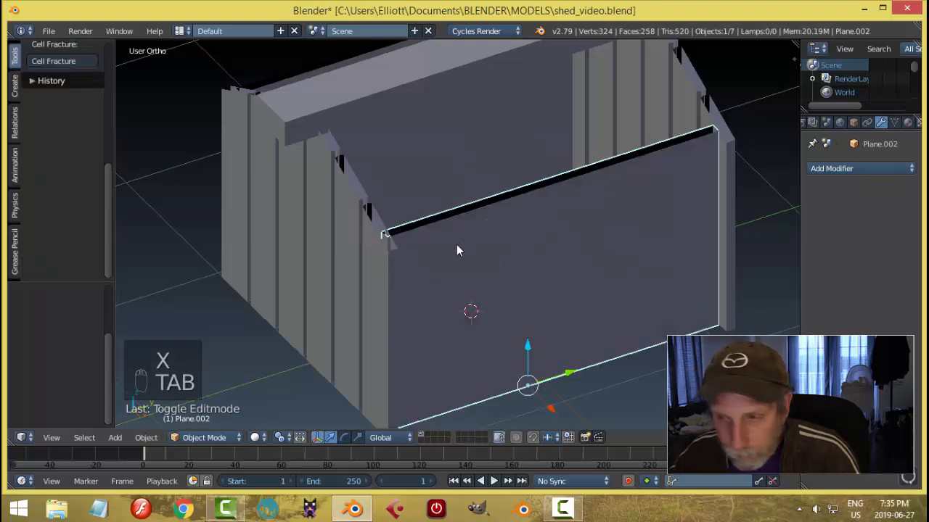
- Unhide the roof and floor slab, leaving nothing selected
key(a)
key(a)
key(alt+h)
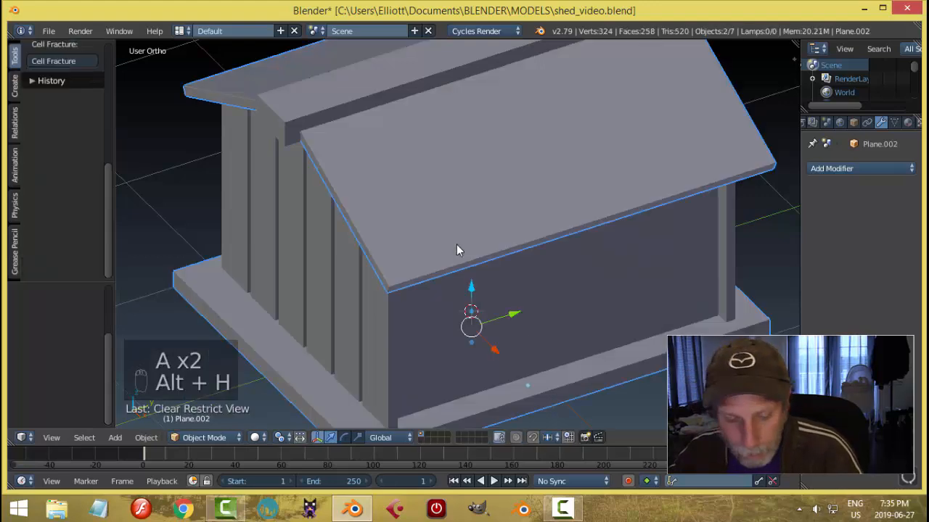
key(a)
- Add six evenly spaced loop cuts running down the roof slope from ridge to eave
scroll(449, 250, down, 4)
middle_drag(443, 253, 435, 209)
right_click(435, 208)
key(Tab)
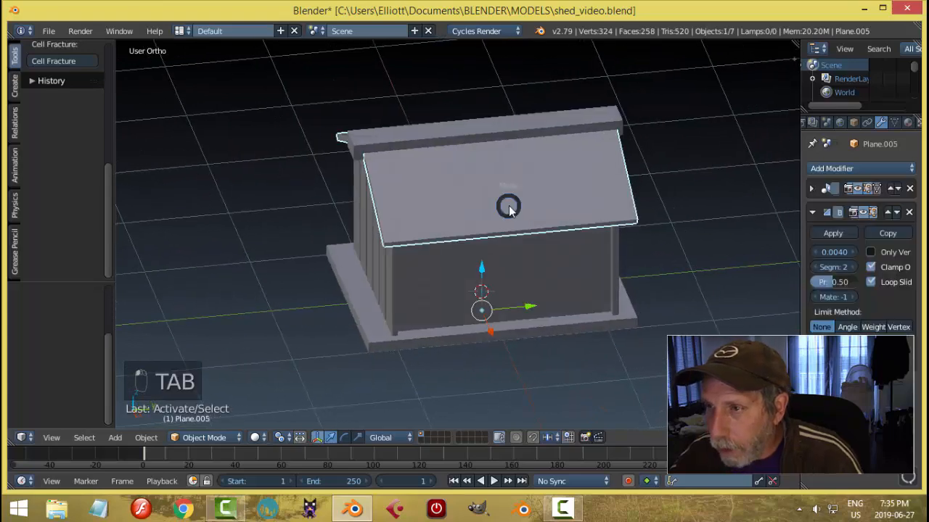
middle_drag(595, 210, 484, 238)
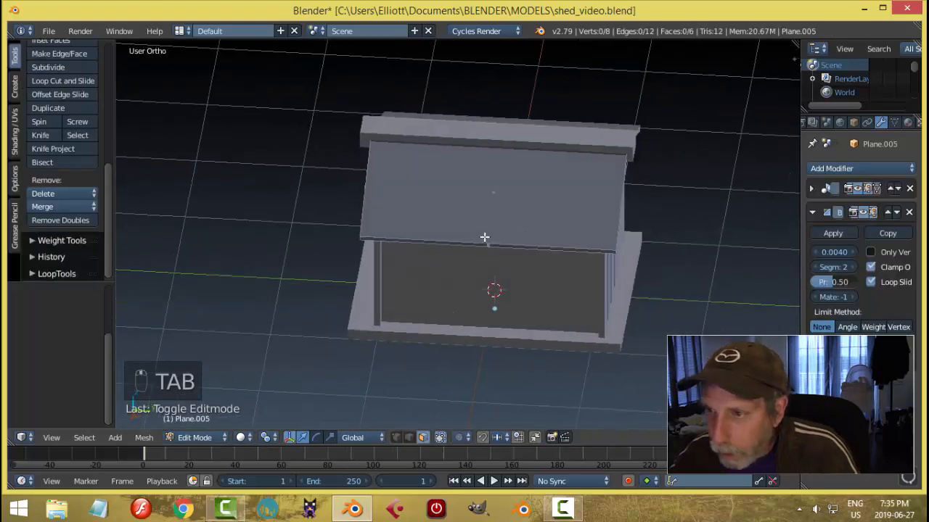
key(ctrl+r)
scroll(485, 237, up, 4)
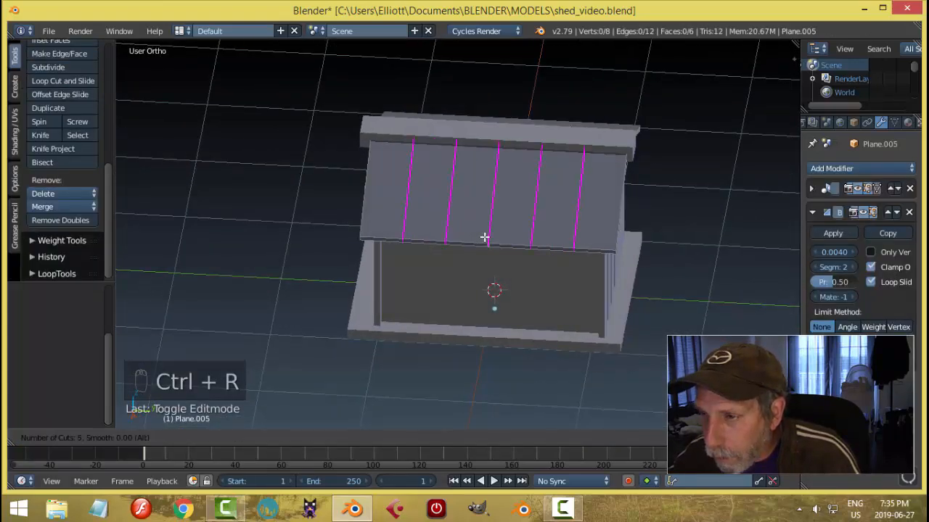
click(485, 237)
right_click(475, 235)
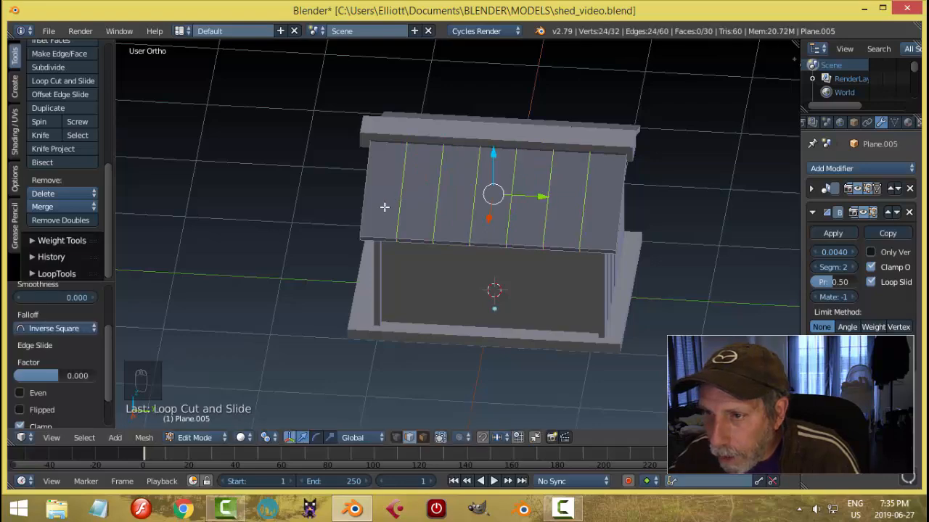
- Bevel the six roof edge loops into narrow strips with an offset of about 0.017
middle_drag(465, 241, 489, 221)
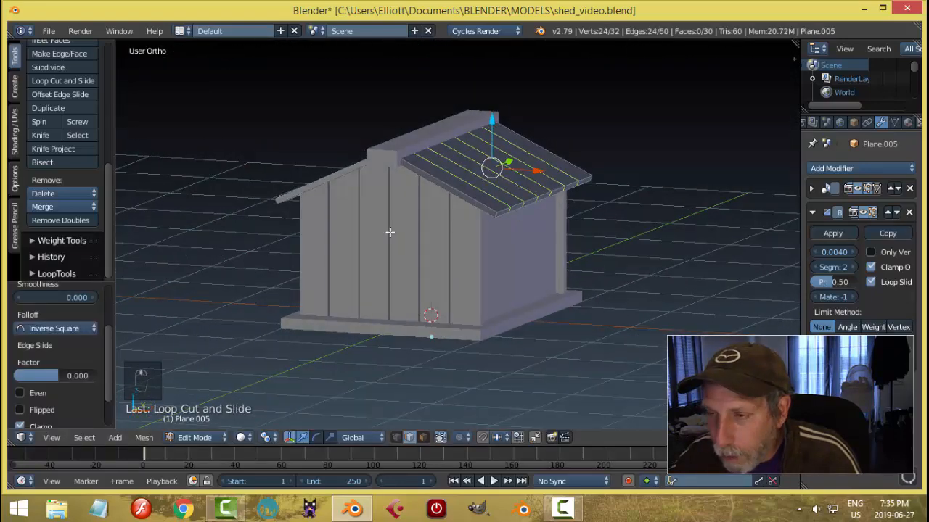
middle_drag(389, 232, 493, 252)
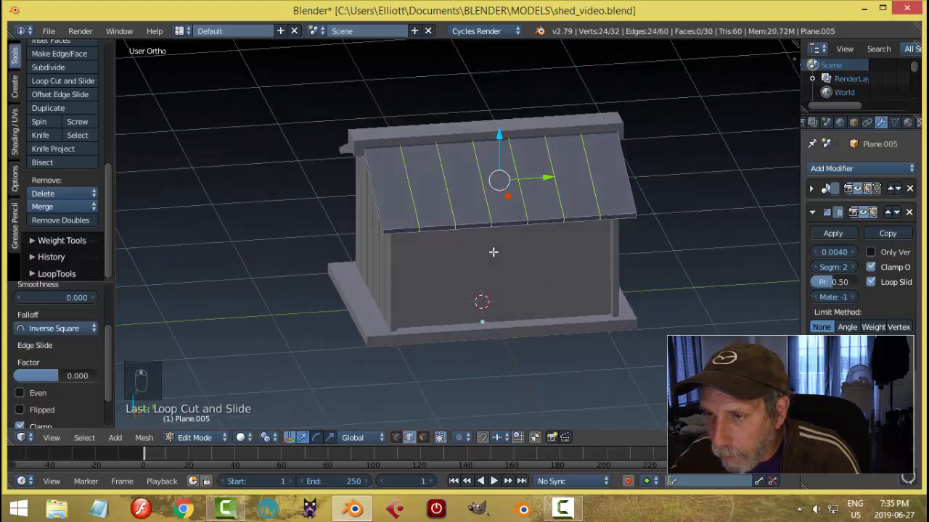
scroll(493, 252, up, 1)
scroll(484, 263, up, 2)
scroll(508, 267, down, 1)
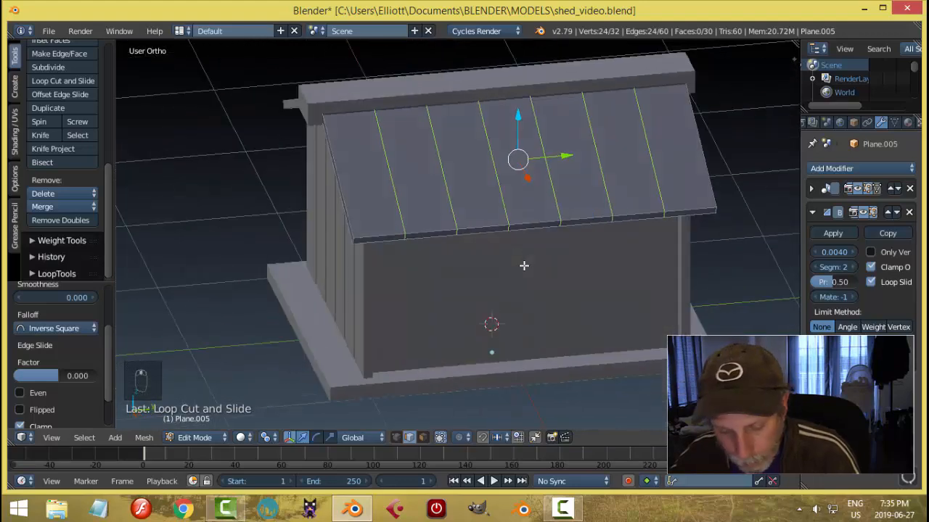
key(ctrl+b)
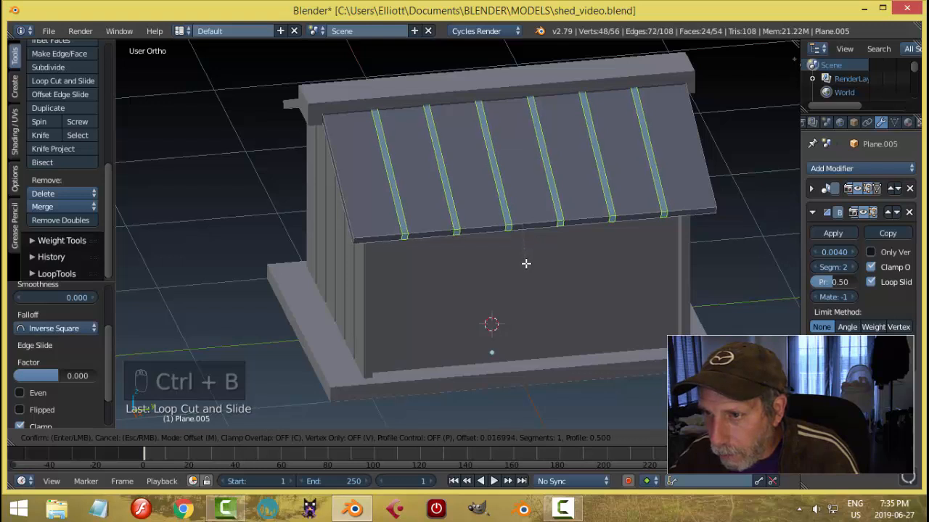
click(526, 264)
- Extrude the roof strips in place and use Shrink/Fatten to sink them into grooves, with the pivot set to Median Point
key(e)
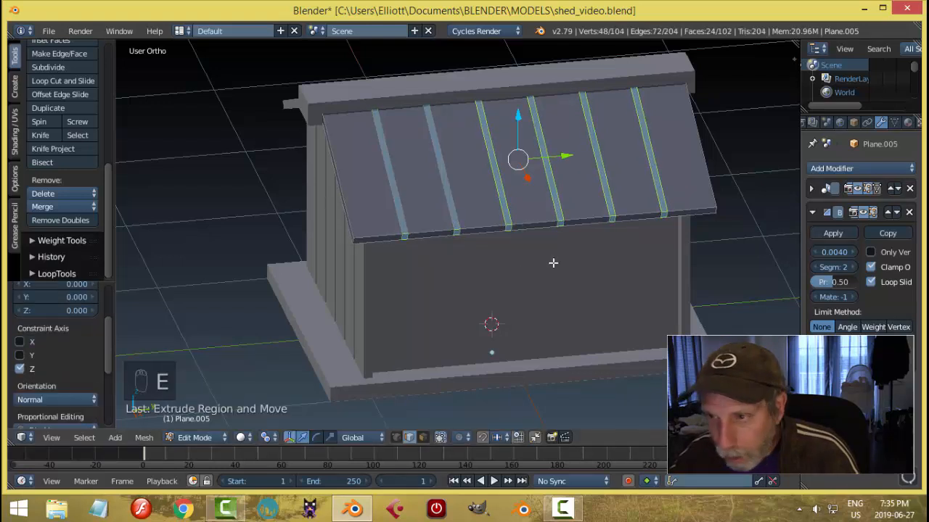
key(alt+s)
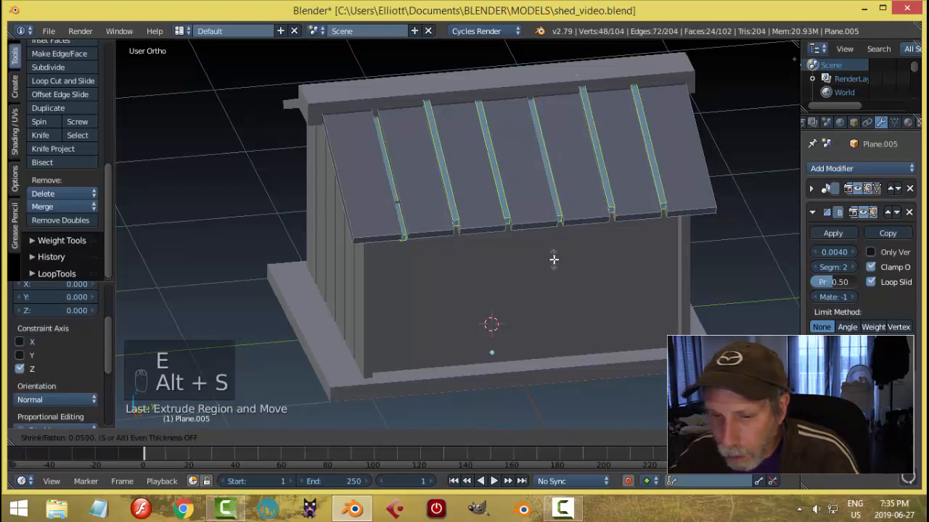
click(554, 259)
click(267, 437)
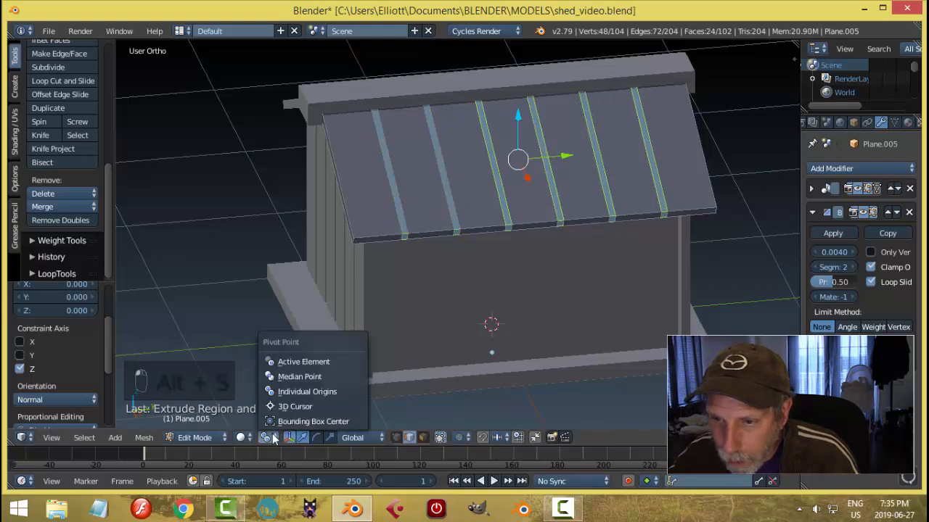
click(302, 376)
key(alt+s)
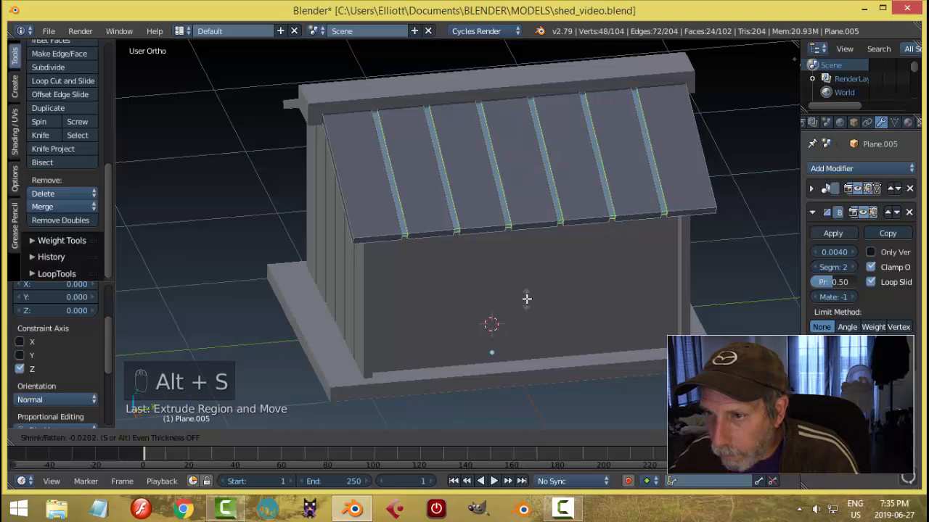
click(526, 293)
- Narrow the groove floors by scaling them along Y about their Individual Origins, and return to Object Mode
middle_drag(574, 278, 541, 305)
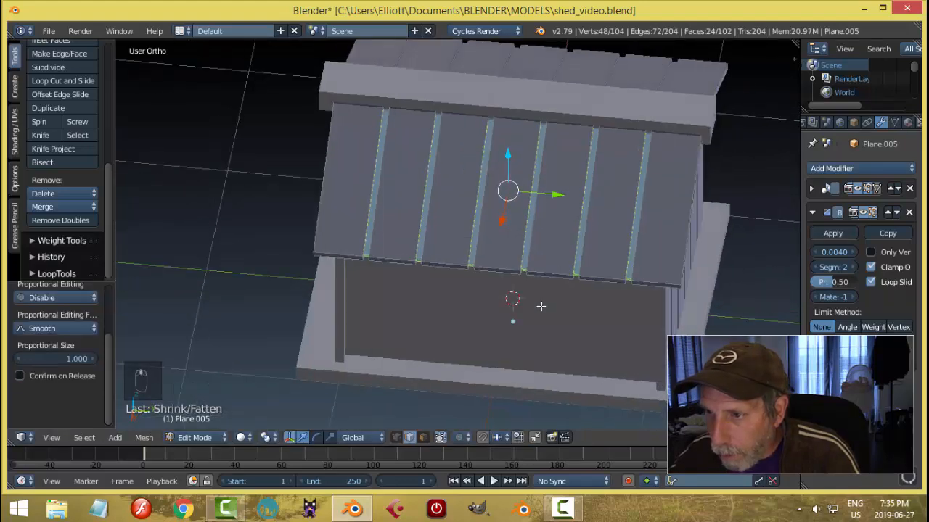
scroll(541, 306, up, 2)
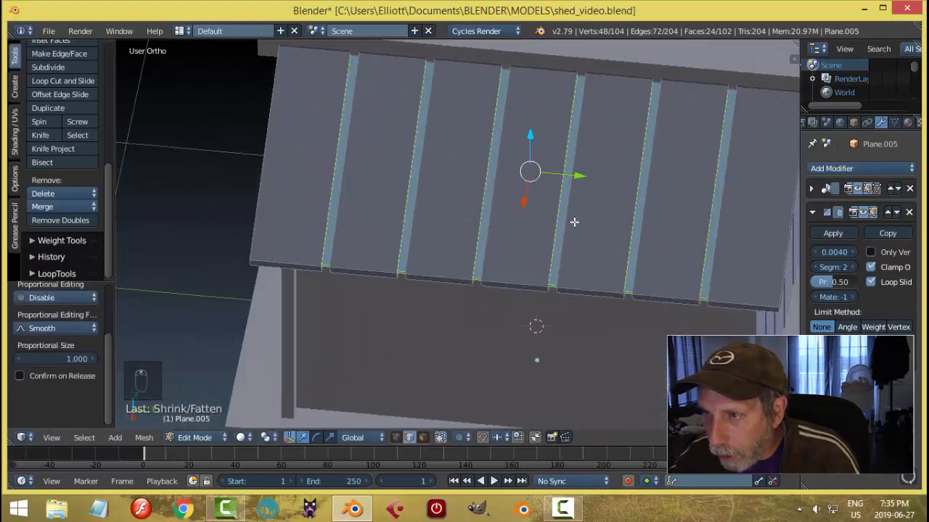
click(274, 439)
click(283, 404)
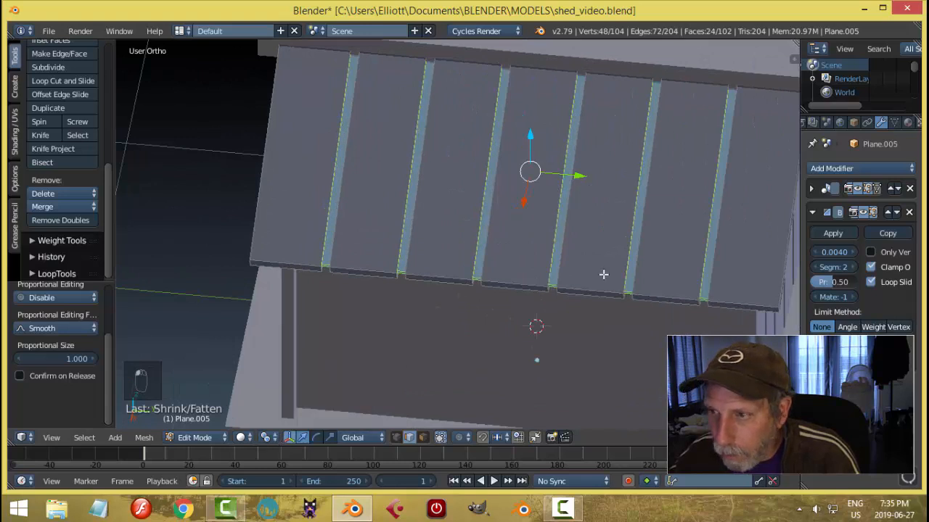
key(s)
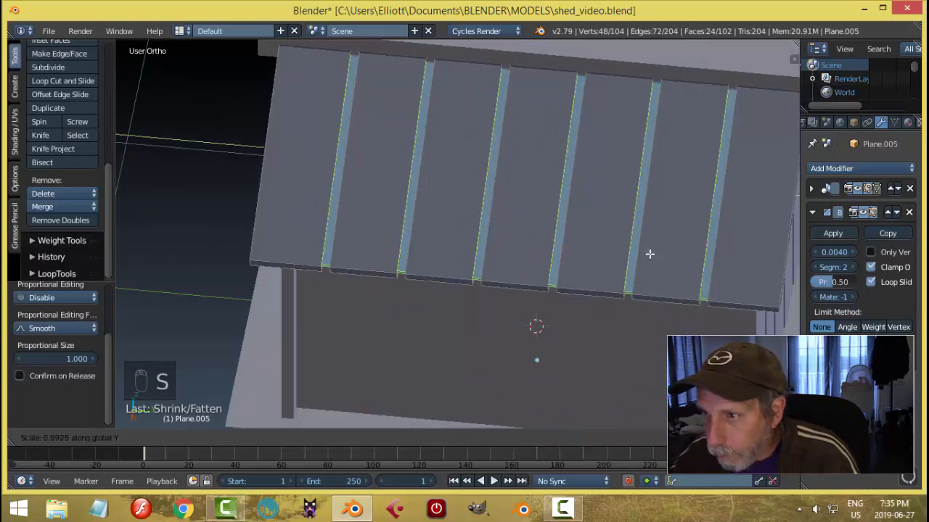
click(588, 243)
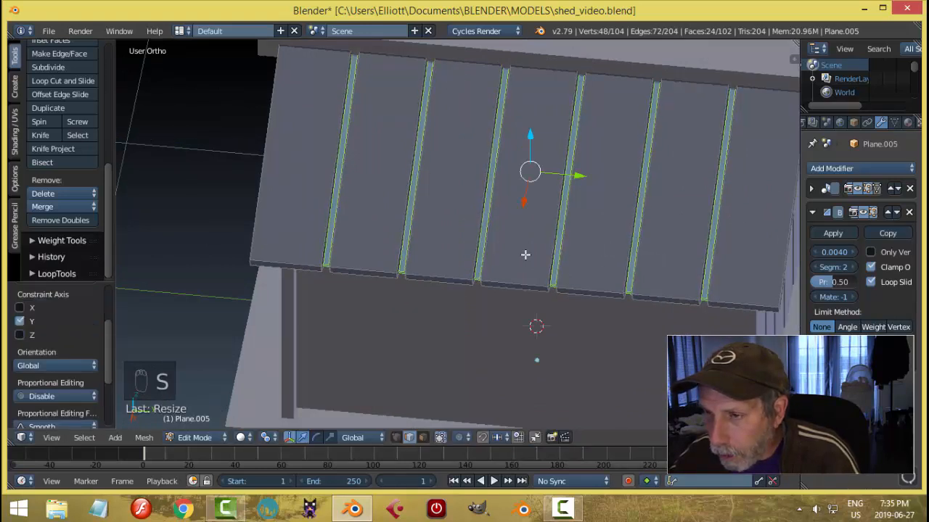
key(a)
key(Tab)
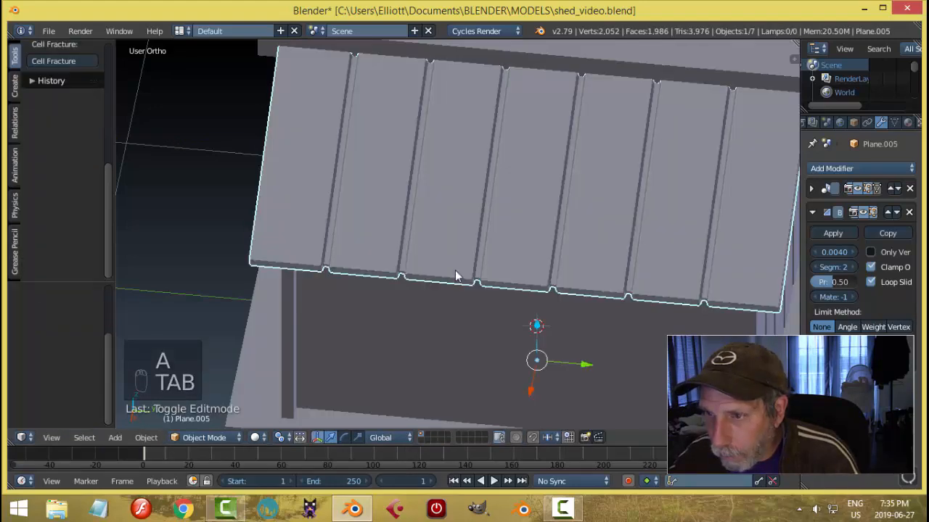
- Set the pivot point back to Median Point and deselect everything
click(281, 438)
click(300, 377)
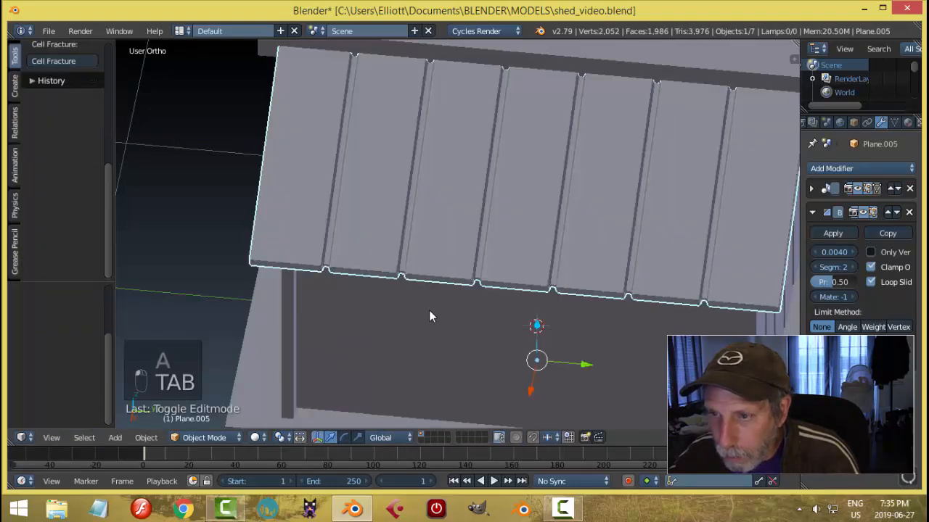
key(a)
key(a)
middle_drag(429, 310, 553, 253)
scroll(576, 271, down, 3)
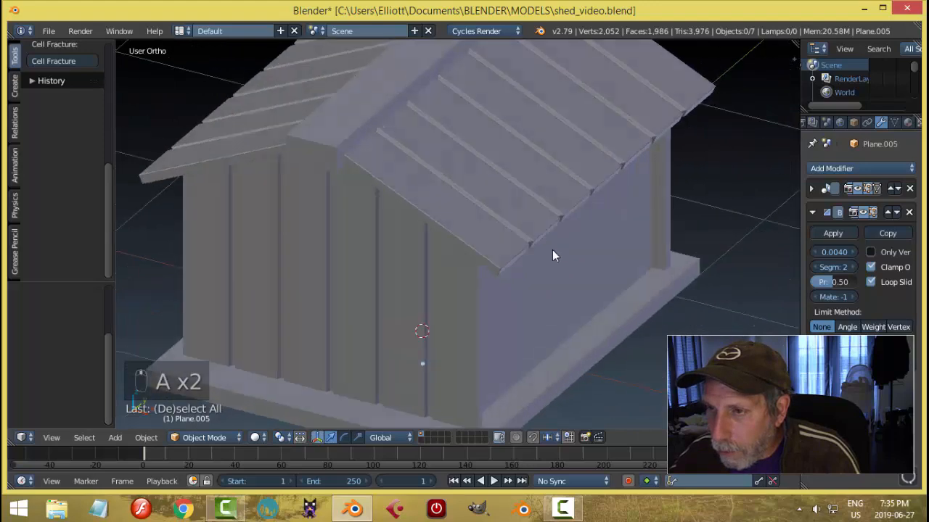
- Add a Bevel modifier to the ridge board with a width of 0.01
scroll(510, 224, up, 3)
middle_drag(510, 225, 404, 147)
right_click(402, 142)
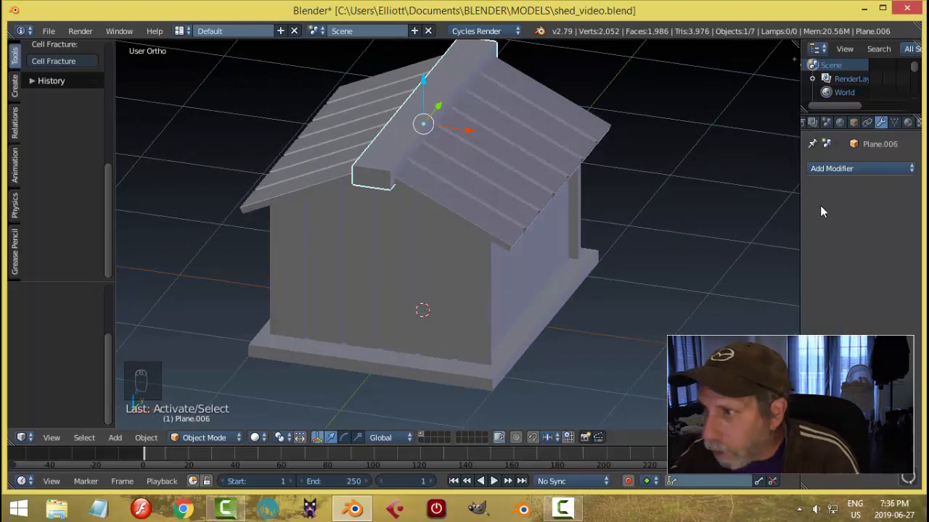
click(827, 168)
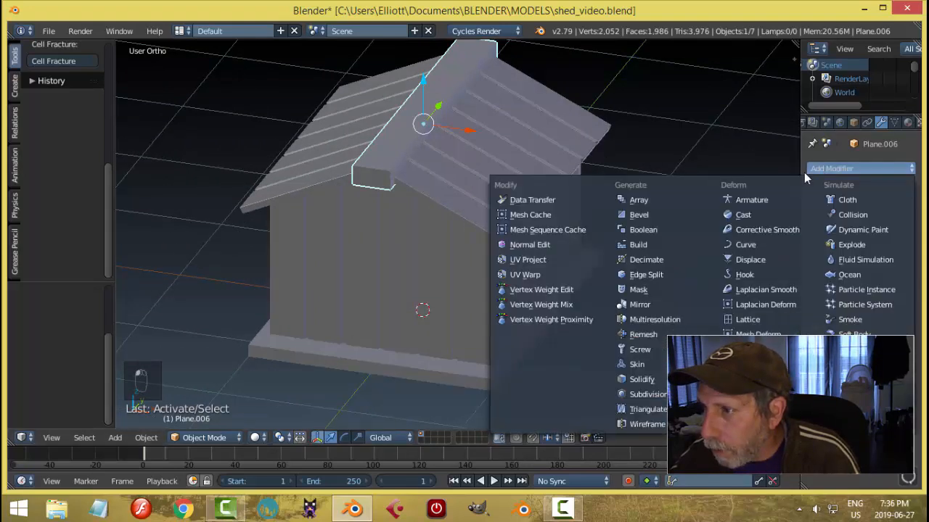
click(669, 215)
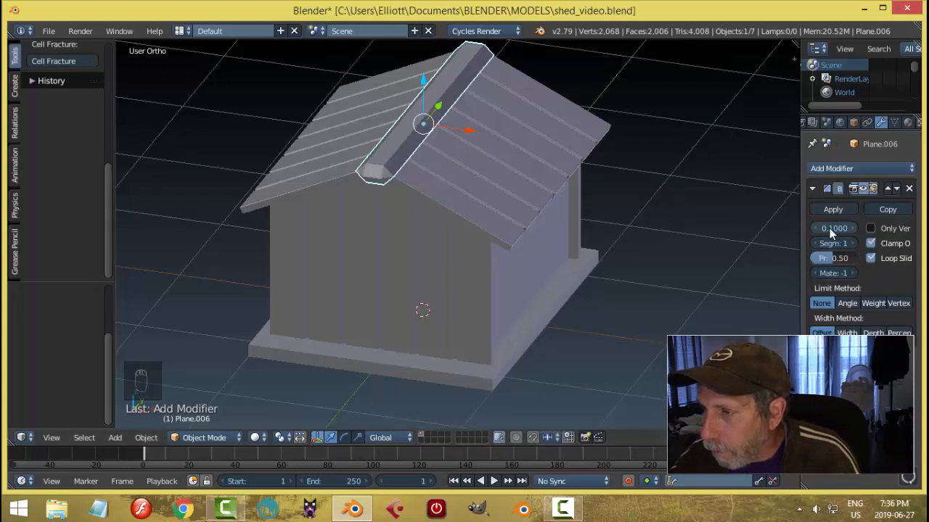
drag(829, 228, 806, 228)
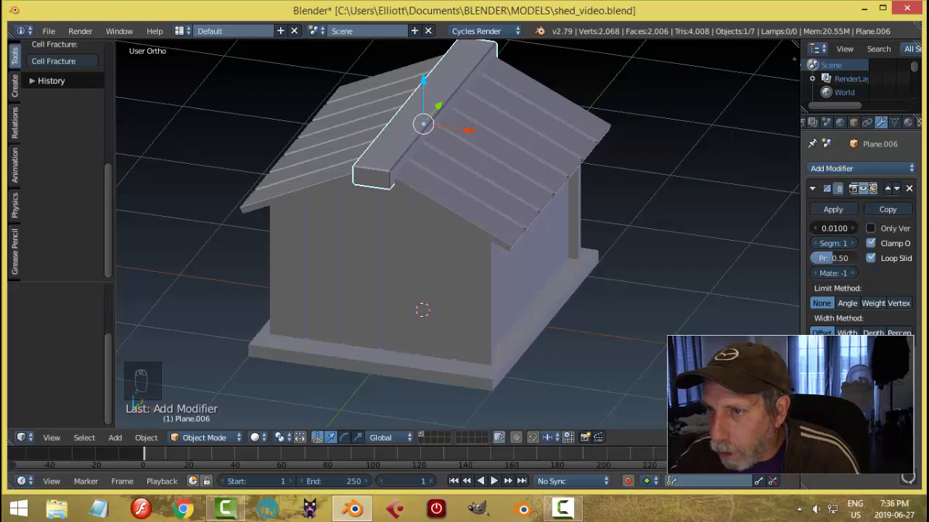
key(a)
scroll(533, 239, down, 3)
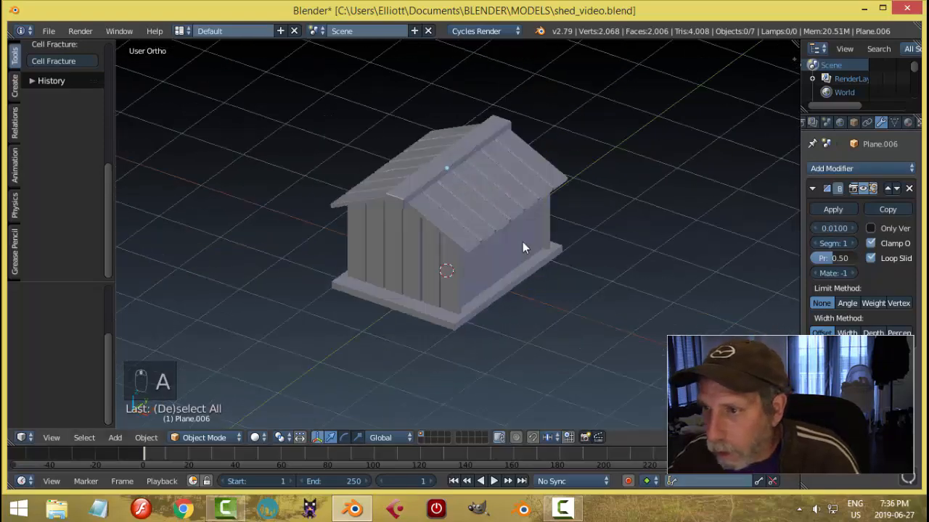
- Copy the ridge board's Bevel modifier to the floor slab by linking modifiers
middle_drag(522, 241, 556, 268)
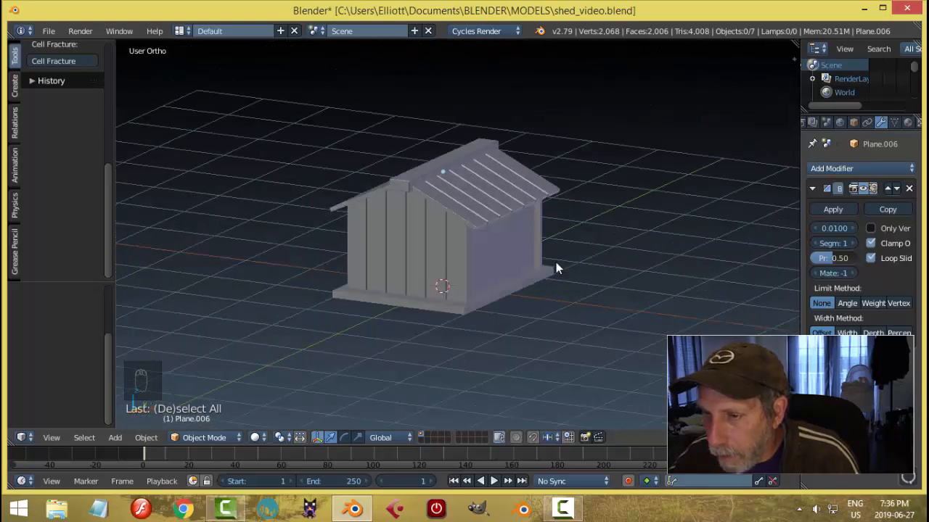
right_click(425, 309)
shift+right_click(404, 183)
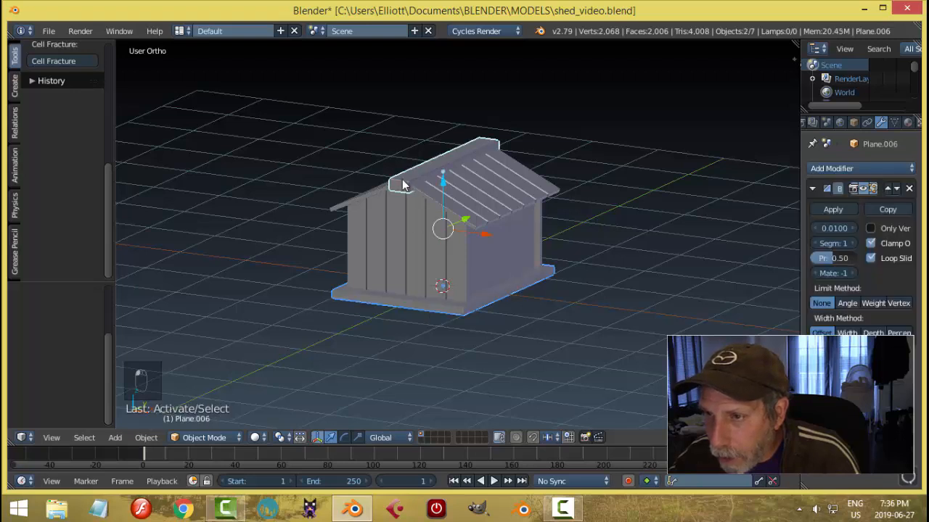
key(ctrl+l)
click(478, 185)
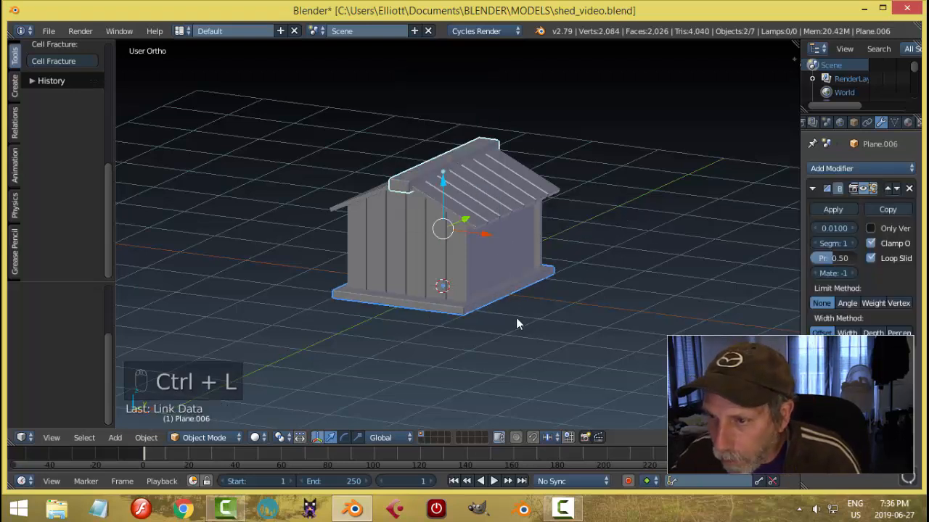
key(a)
- Thicken the floor slab slightly by scaling it along Z
scroll(516, 318, up, 2)
right_click(512, 323)
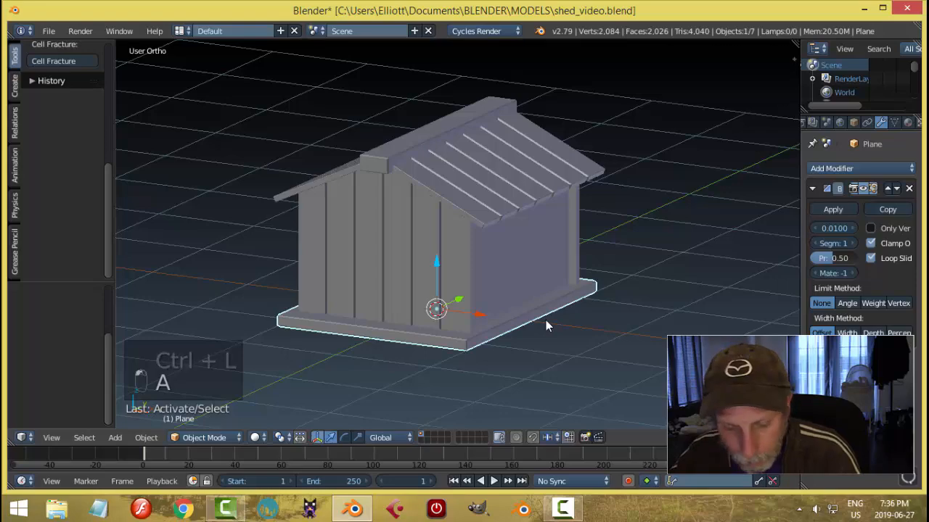
key(s)
key(z)
click(572, 360)
key(a)
scroll(518, 321, down, 3)
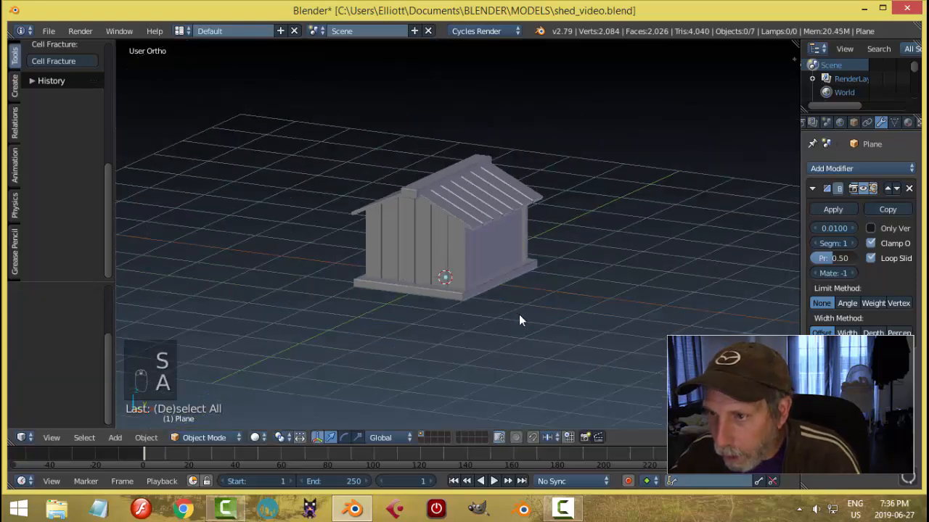
- Save the shed file and switch to the front orthographic view
middle_drag(518, 322, 488, 295)
scroll(509, 315, up, 2)
key(ctrl+s)
key(KP_1)
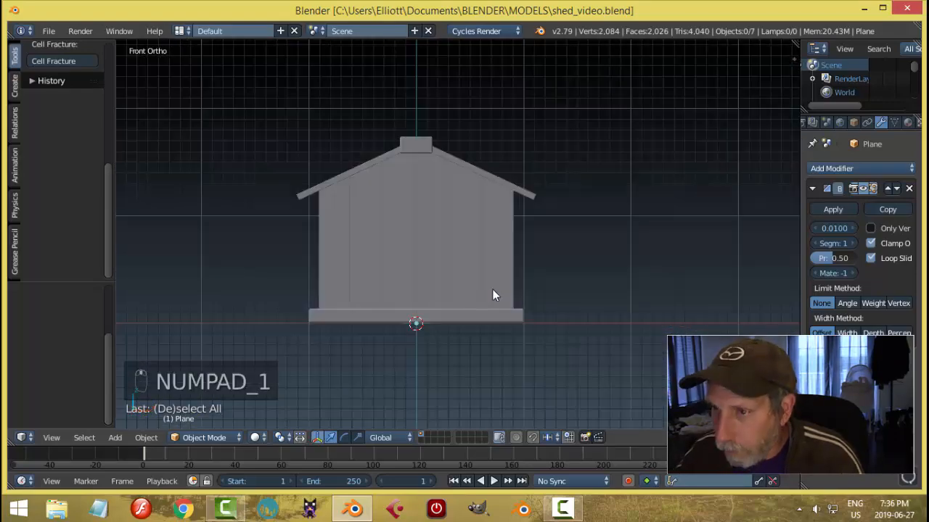
- Add a mesh circle at the origin and set it to 24 vertices
right_click(405, 248)
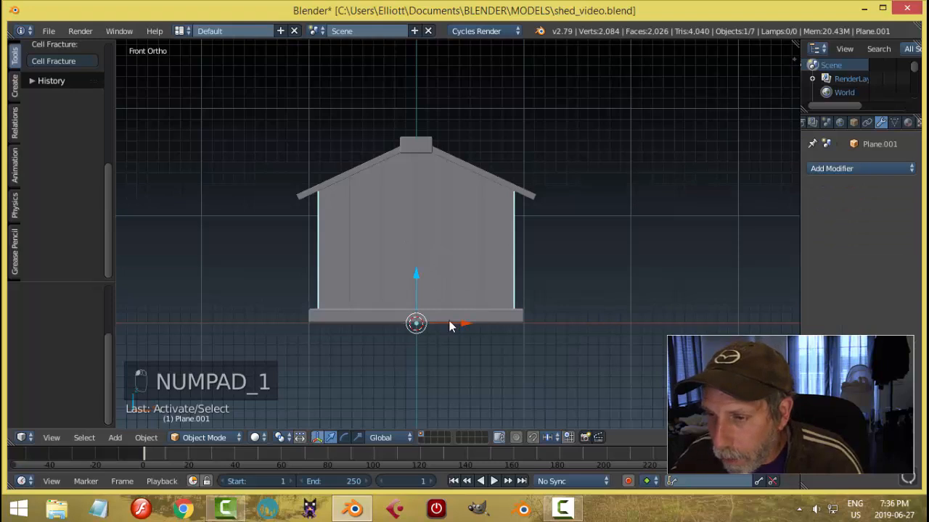
key(shift+a)
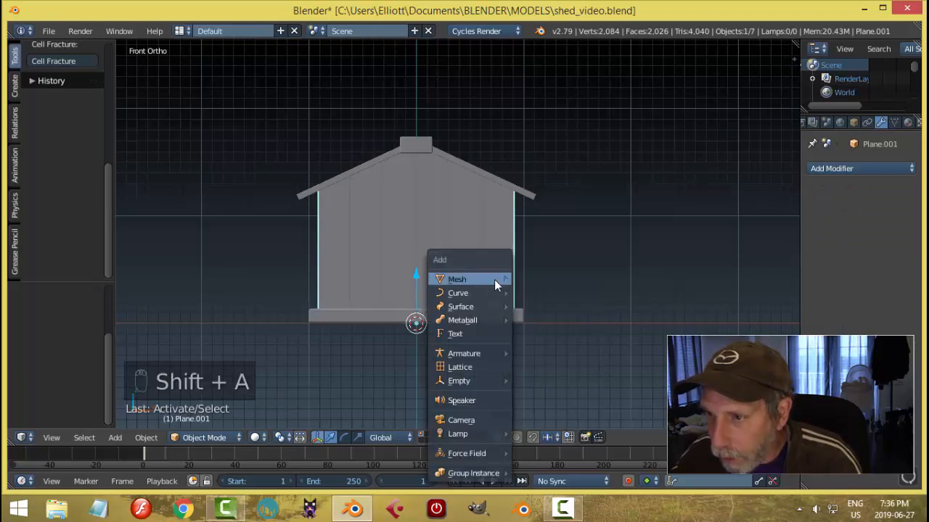
click(541, 306)
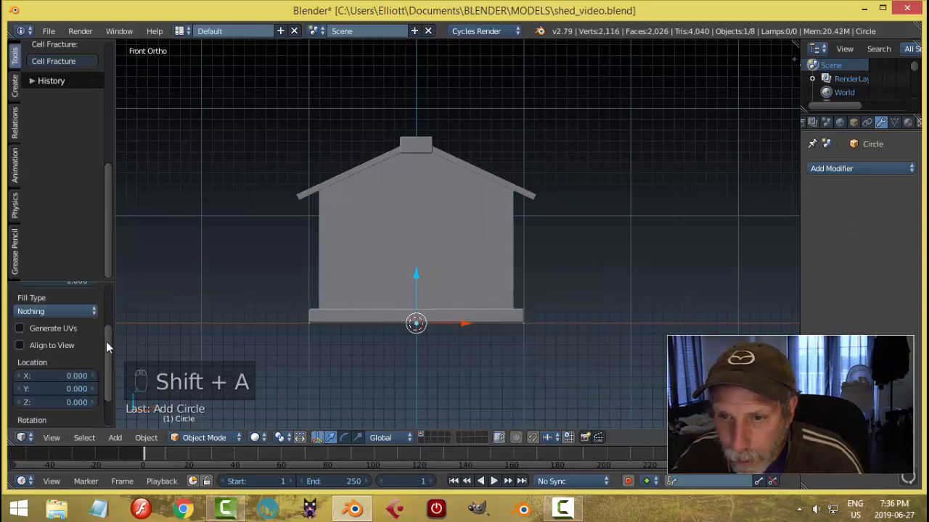
scroll(106, 342, up, 3)
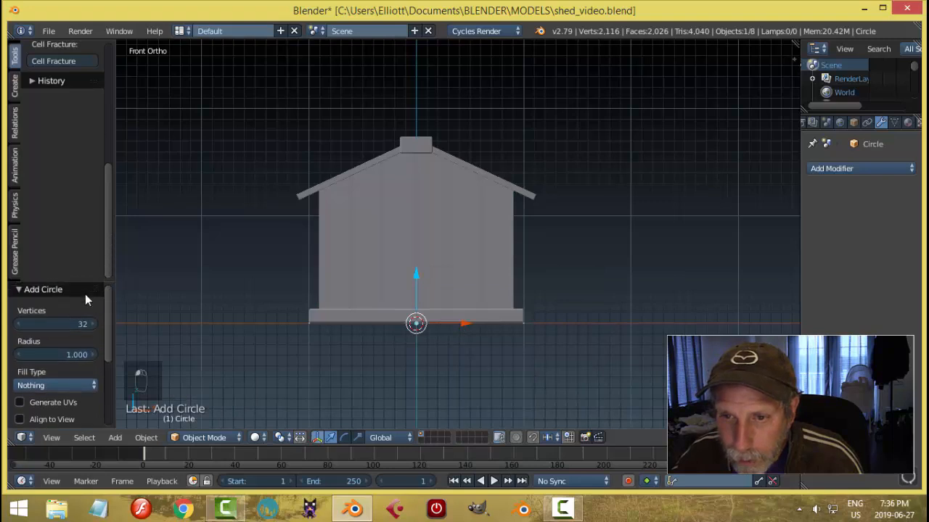
drag(75, 281, 77, 216)
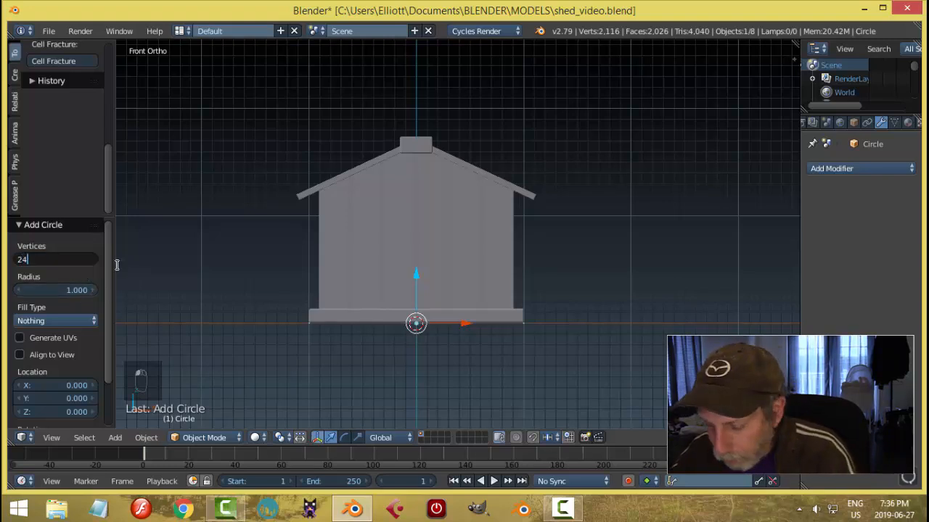
key(Return)
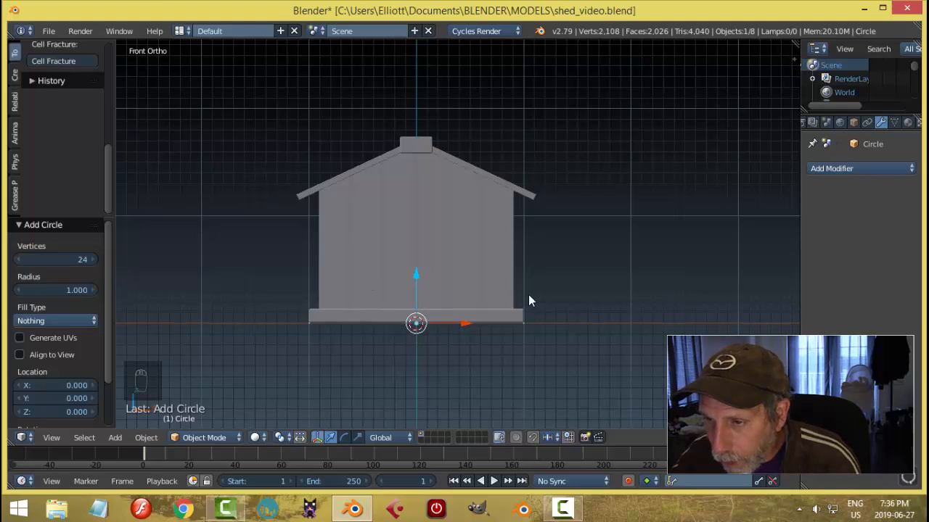
- Rotate the circle 90° about X and, in Edit Mode, move its geometry about -1.37 along Y, in front of the gable wall
text(rx90)
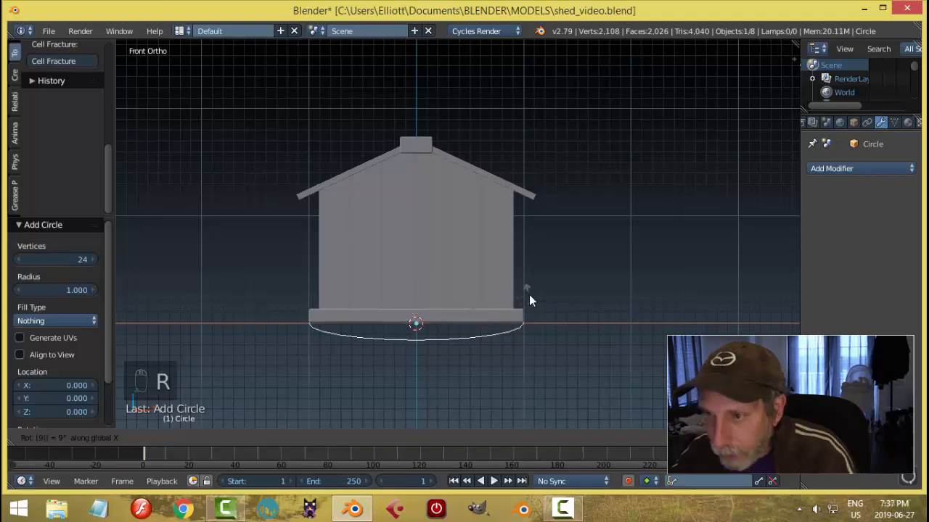
key(Return)
key(Tab)
middle_drag(655, 275, 514, 303)
drag(514, 304, 381, 299)
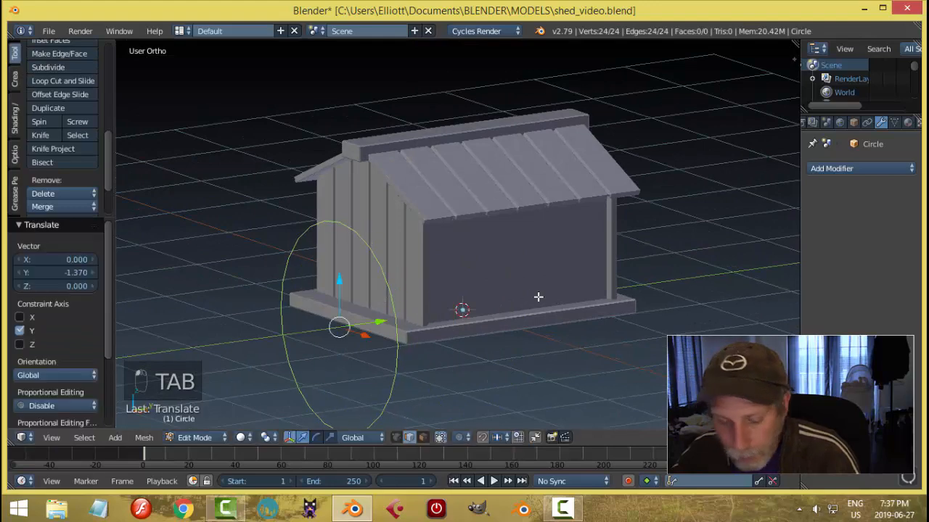
- Scale the circle down to roughly doorway width and raise it along Z, by about 0.344 and another 0.172
key(s)
click(448, 299)
drag(343, 286, 366, 253)
key(KP_1)
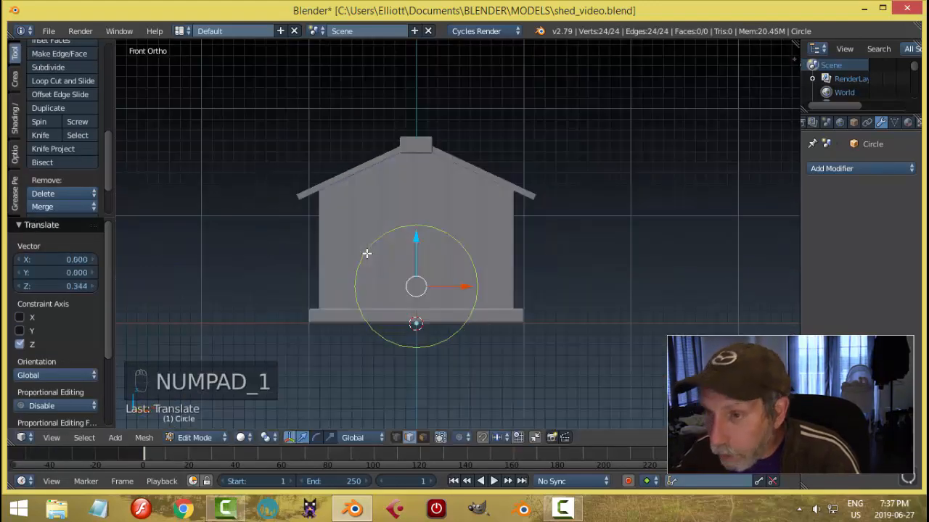
scroll(495, 257, up, 3)
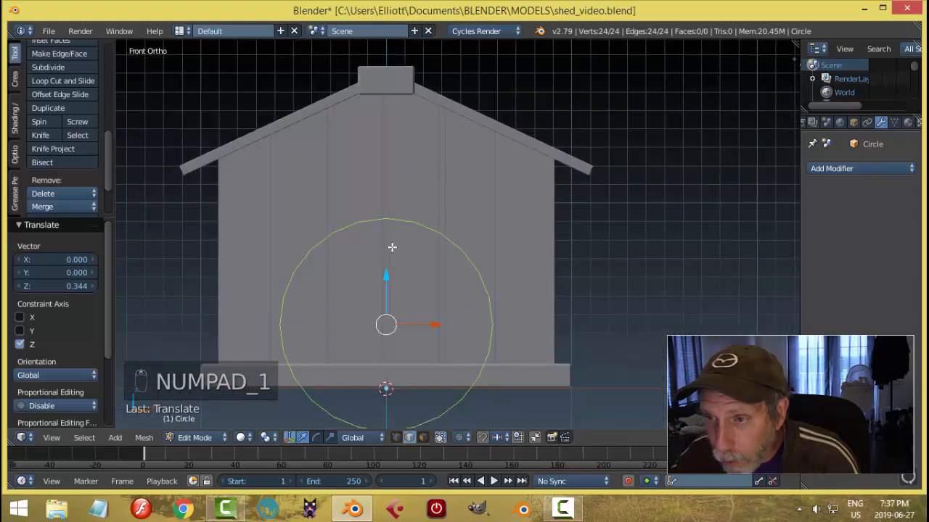
drag(388, 276, 385, 244)
- Switch to vertex selection and delete the circle's lower vertices, leaving a half-circle arch
key(Tab)
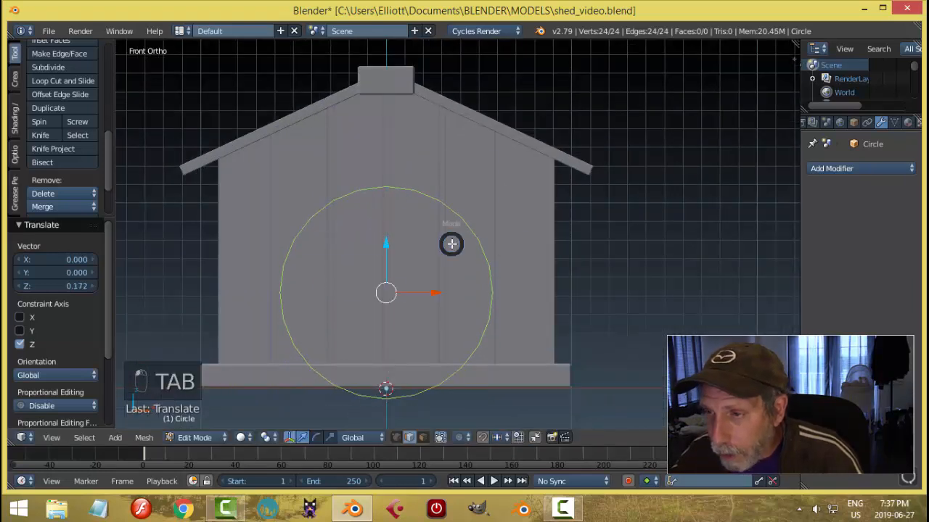
key(ctrl+Tab)
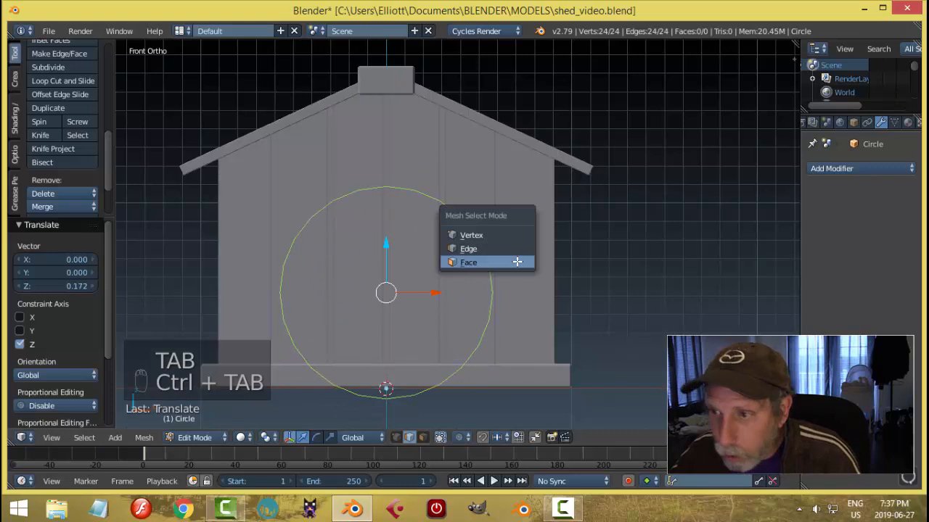
click(488, 237)
key(a)
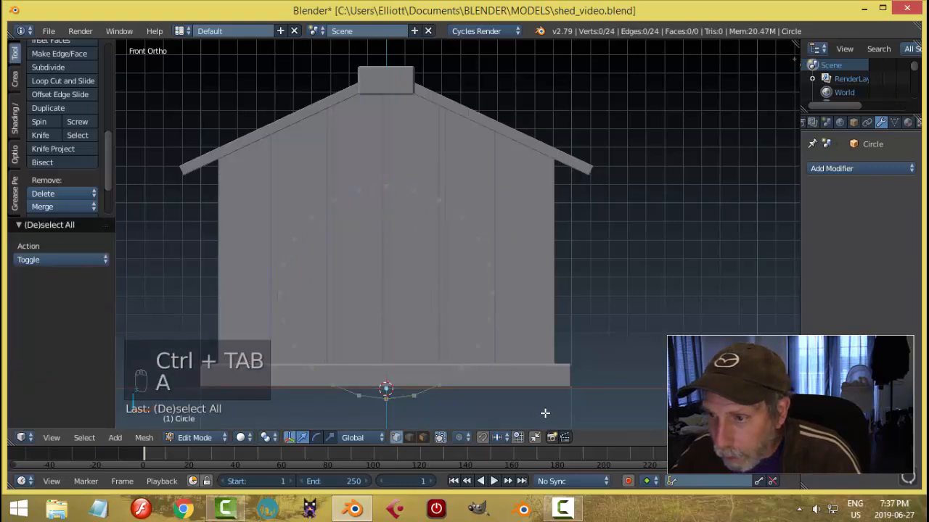
key(b)
drag(545, 413, 281, 313)
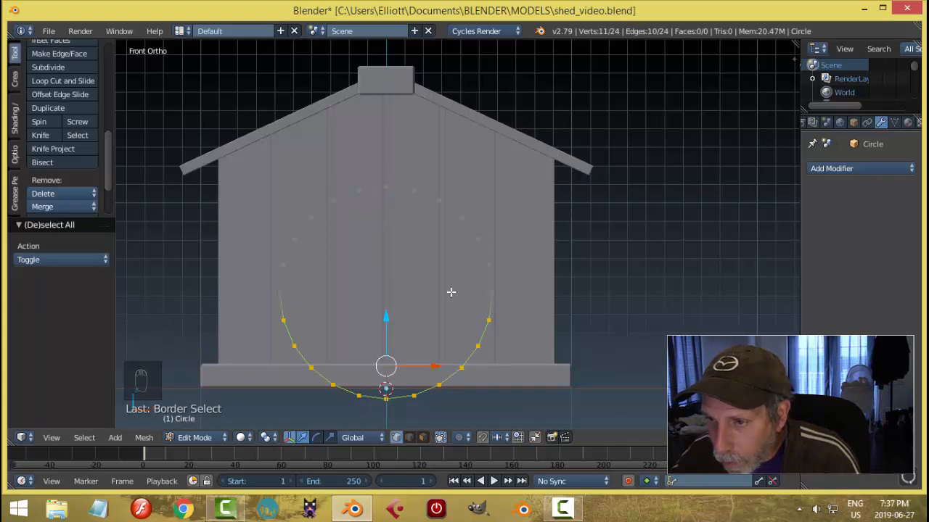
key(x)
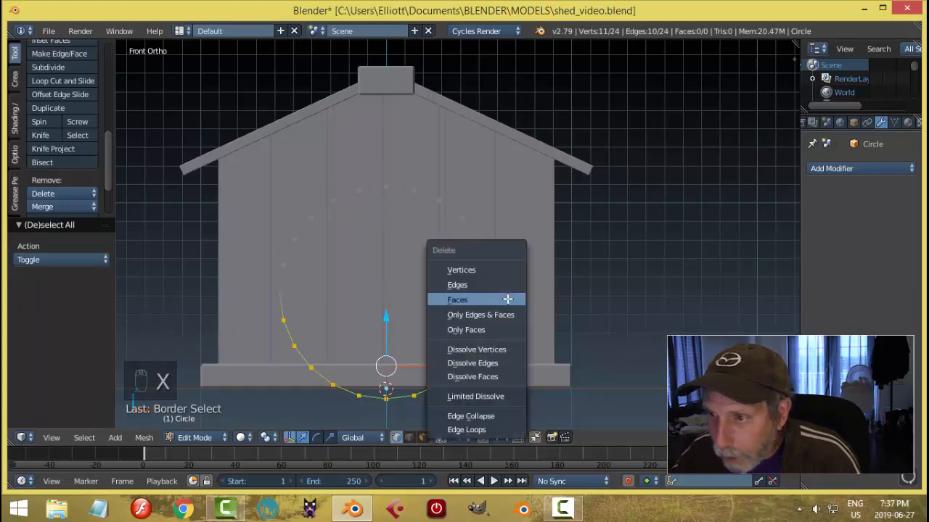
click(499, 267)
- Extrude the arch's two end vertices straight down to just below the floor slab to form the doorway's sides
right_click(281, 291)
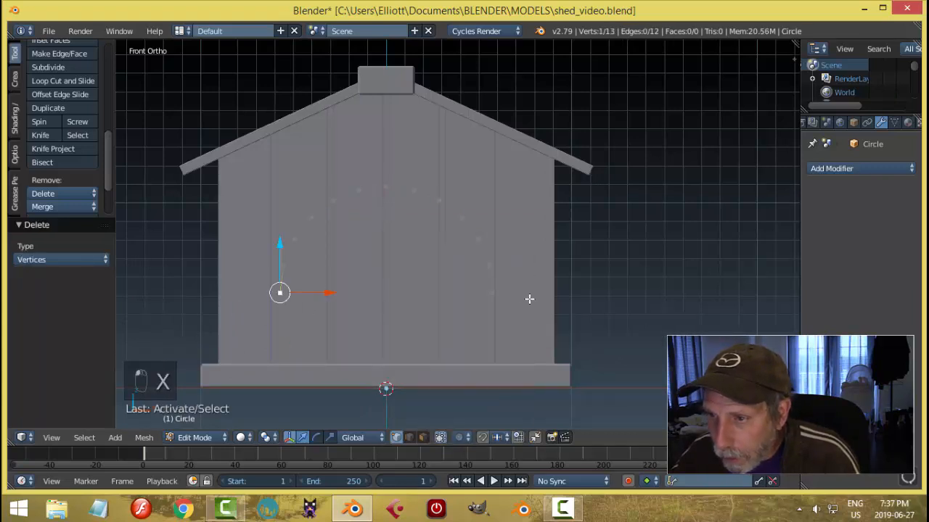
shift+right_click(500, 294)
key(e)
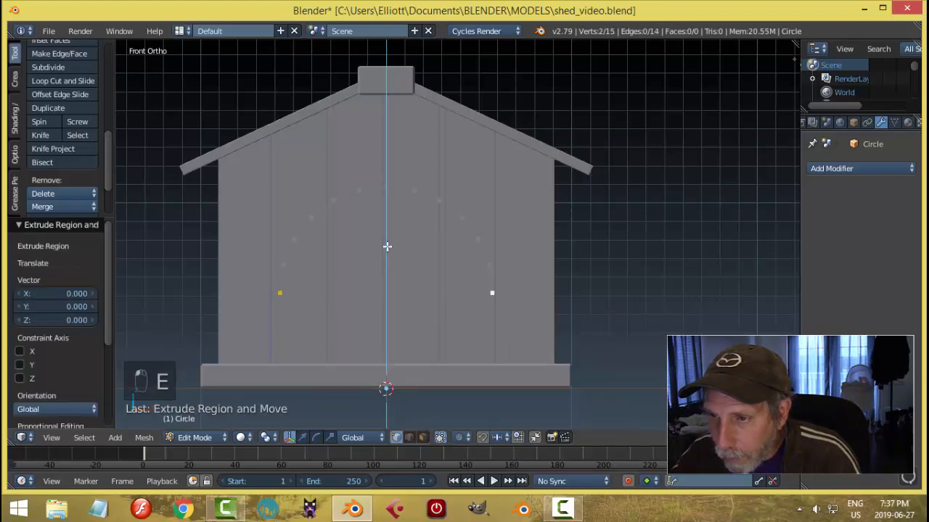
click(503, 327)
- Scale the whole door outline to about 0.689 and move it about 0.28 along Y toward the gable wall
key(a)
key(a)
key(a)
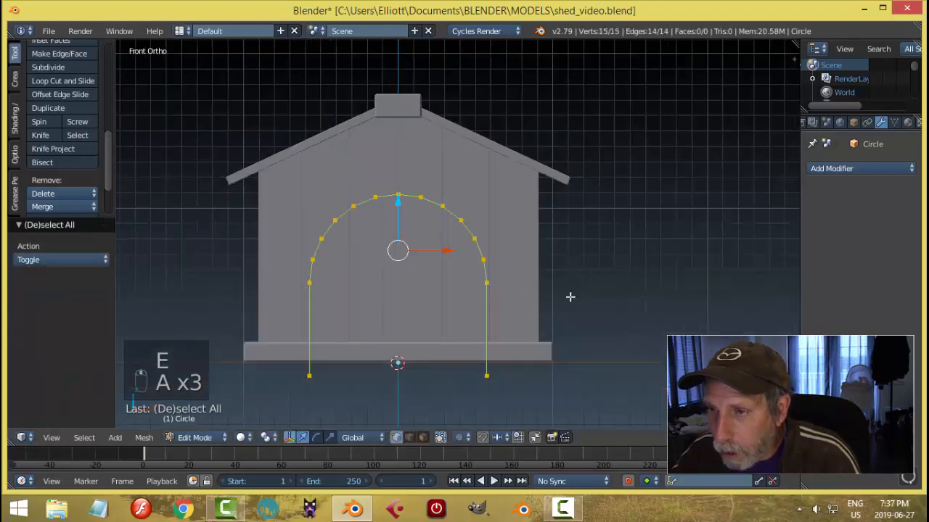
middle_drag(570, 297, 433, 331)
key(s)
click(460, 315)
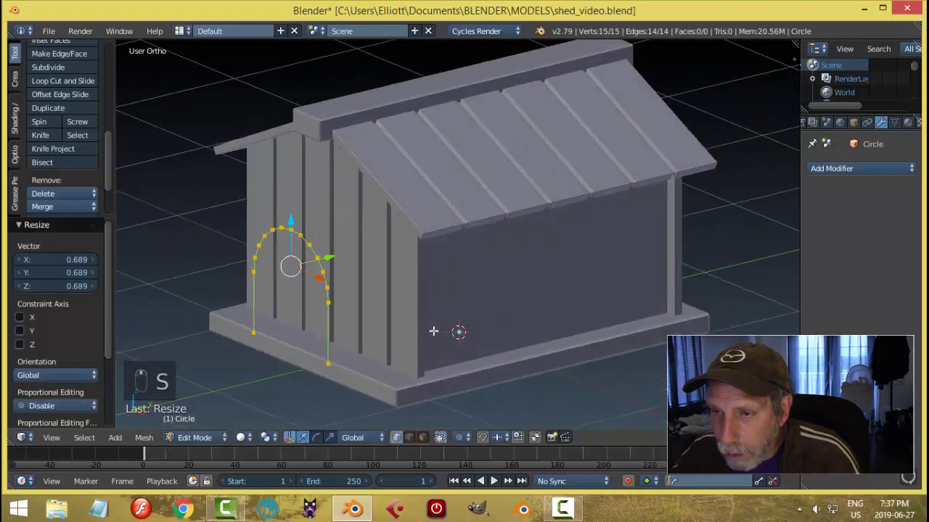
key(g)
key(y)
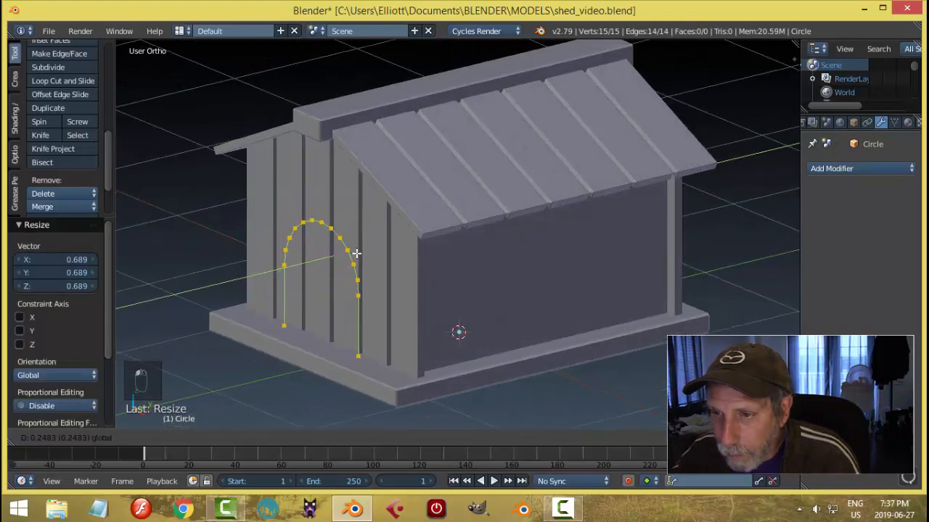
click(361, 254)
middle_drag(378, 307, 443, 283)
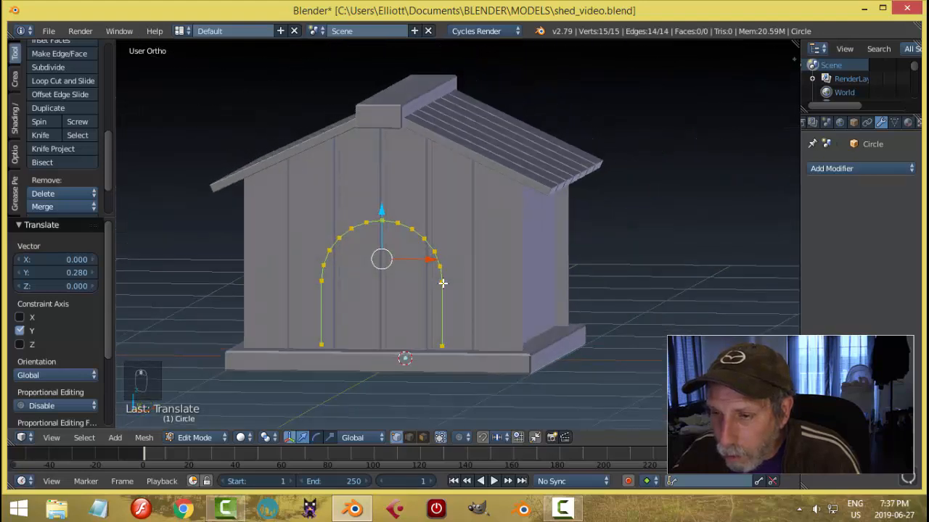
- Lower the outline's two bottom vertices along Z to below the floor slab and join them with an edge
right_click(323, 341)
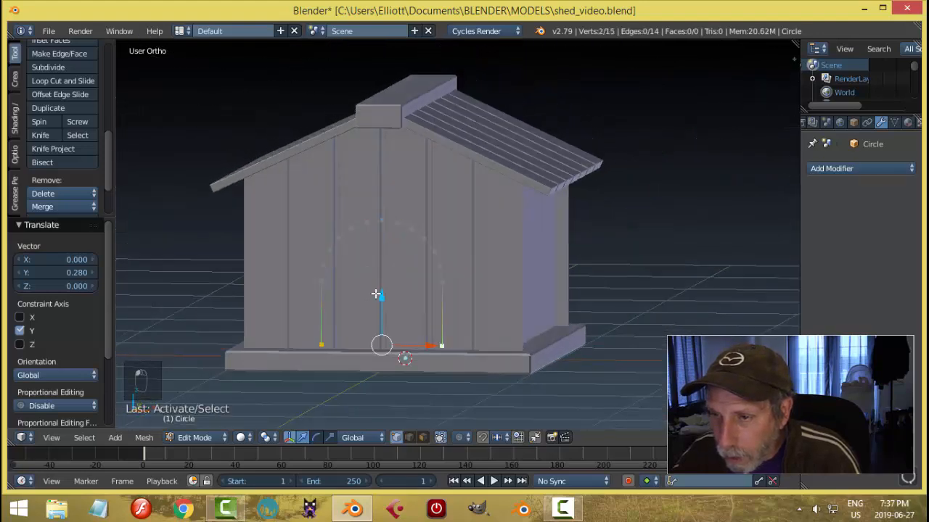
key(g)
key(z)
click(306, 336)
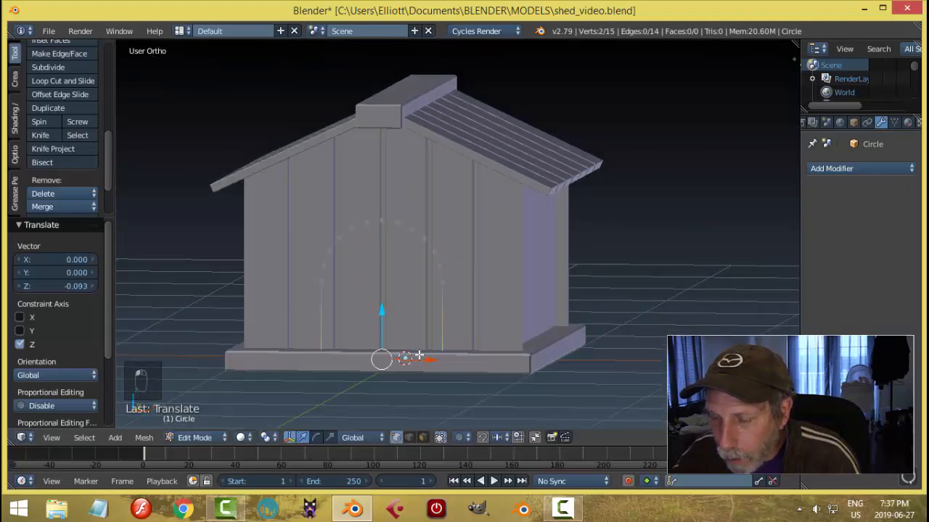
drag(384, 312, 385, 336)
middle_drag(540, 352, 490, 358)
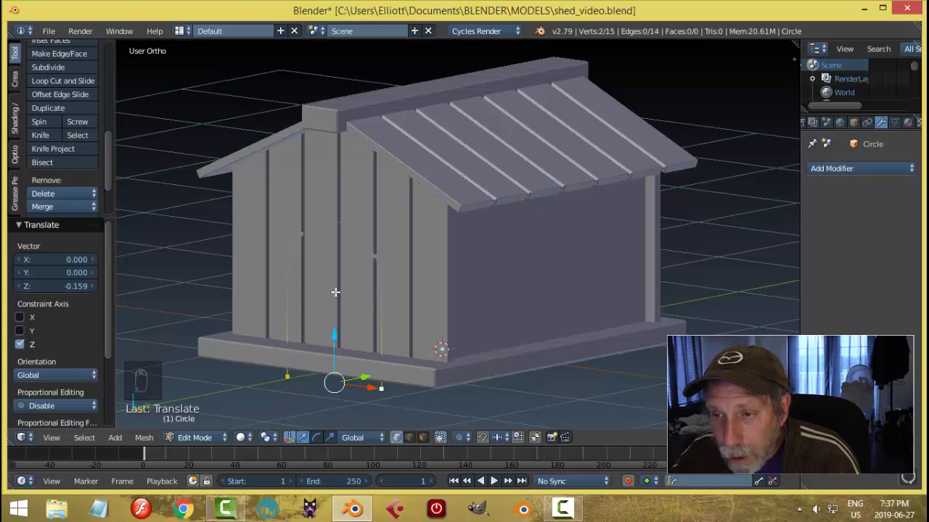
mouse_move(330, 329)
mouse_down()
mouse_move(336, 323)
mouse_move(334, 333)
mouse_up()
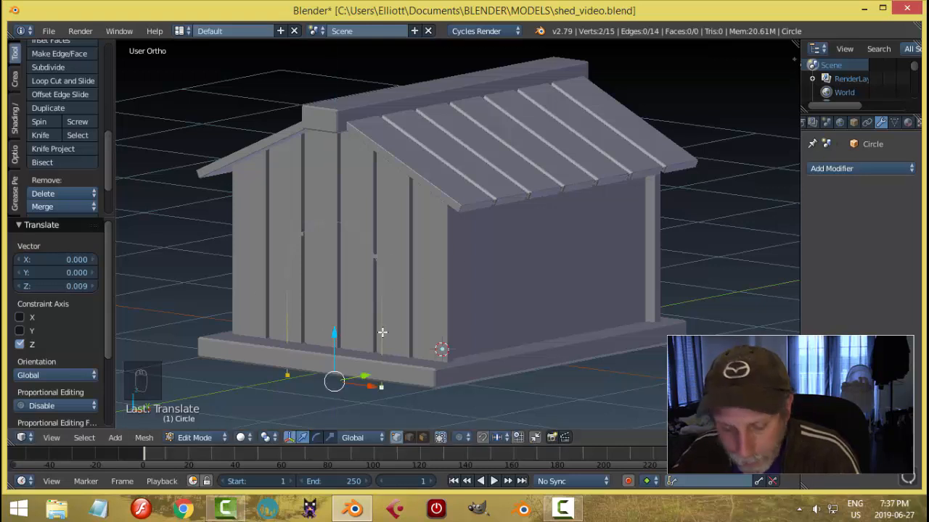
key(f)
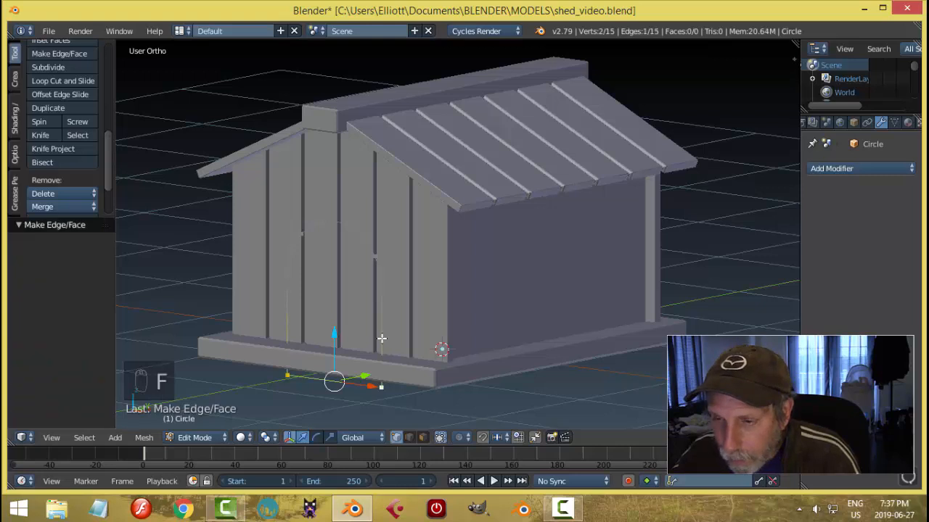
- Raise the door outline's bottom edge about 0.151 along Z so it lies within the floor slab's height
key(a)
middle_drag(363, 343, 403, 351)
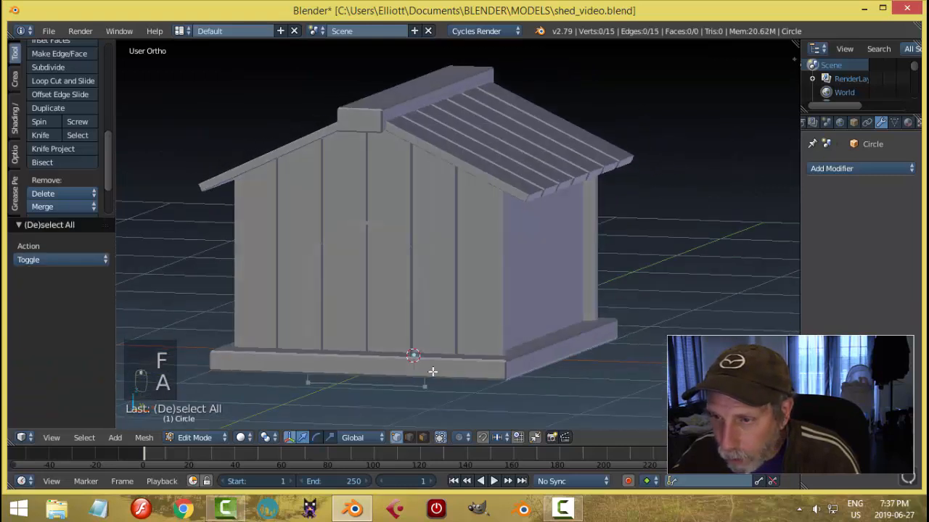
right_click(425, 386)
shift+right_click(309, 377)
key(g)
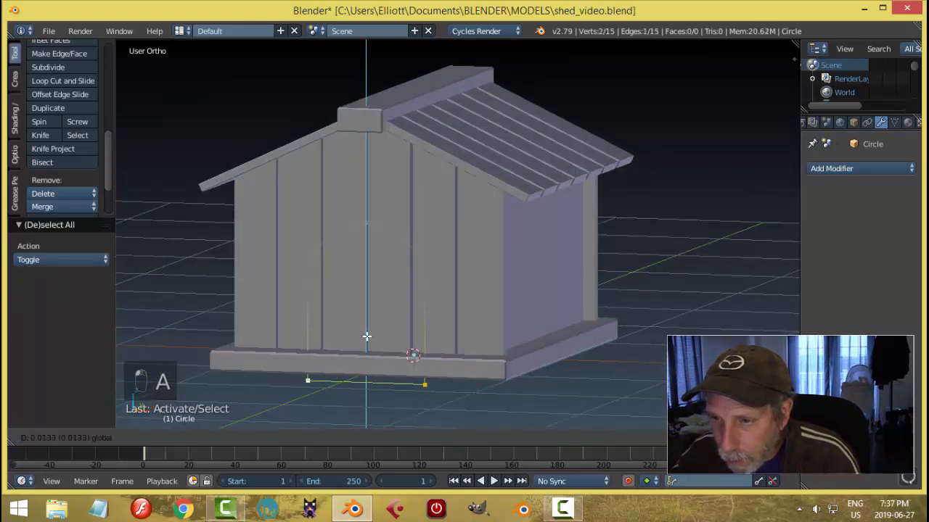
key(z)
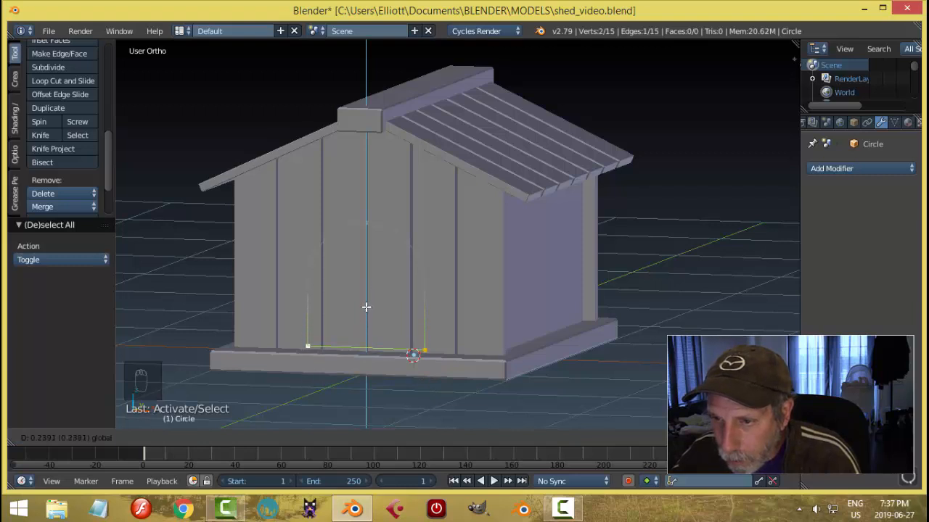
click(364, 320)
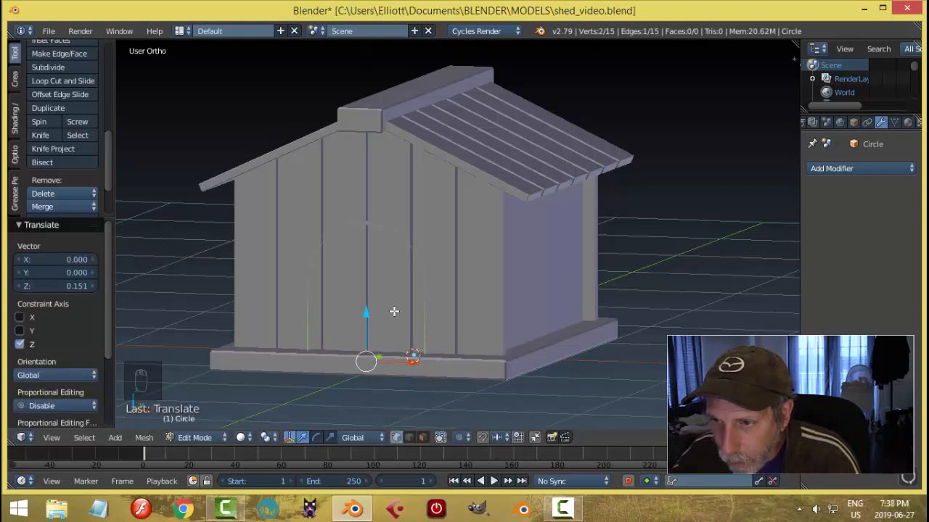
- Move the whole door outline along Y out in front of the floor slab and fill it with a face
key(a)
key(a)
key(a)
middle_drag(440, 315, 356, 254)
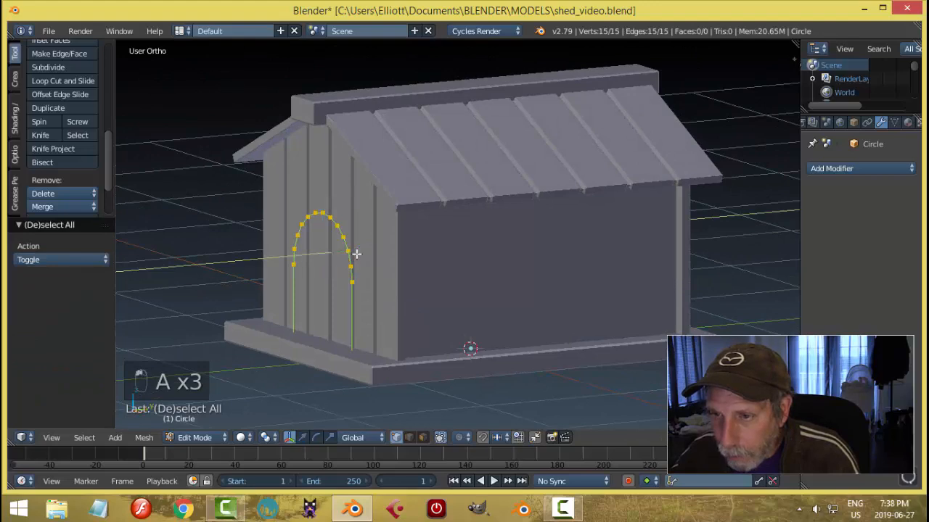
drag(356, 254, 317, 266)
middle_drag(318, 265, 462, 282)
key(f)
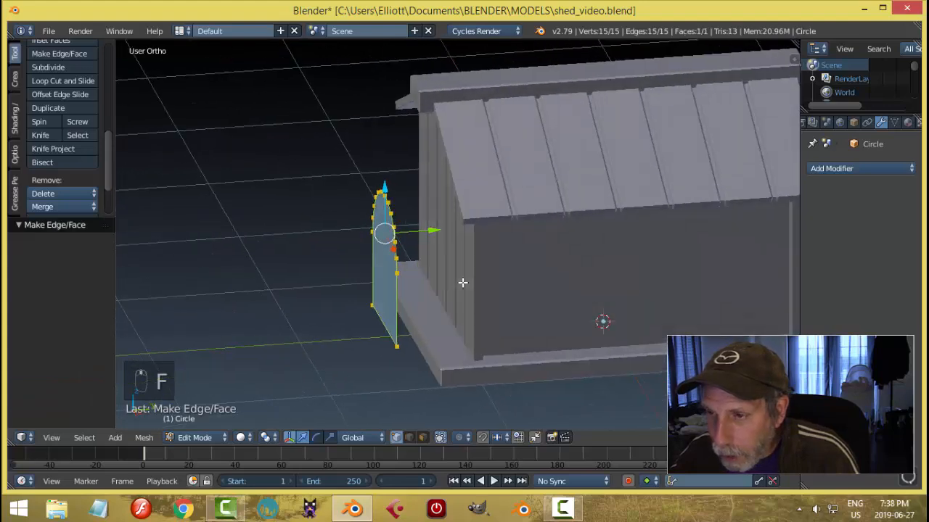
- Extrude the arched face about 0.385 along Y toward the gable wall, push its far end slightly further, and deselect everything
key(e)
drag(428, 232, 486, 232)
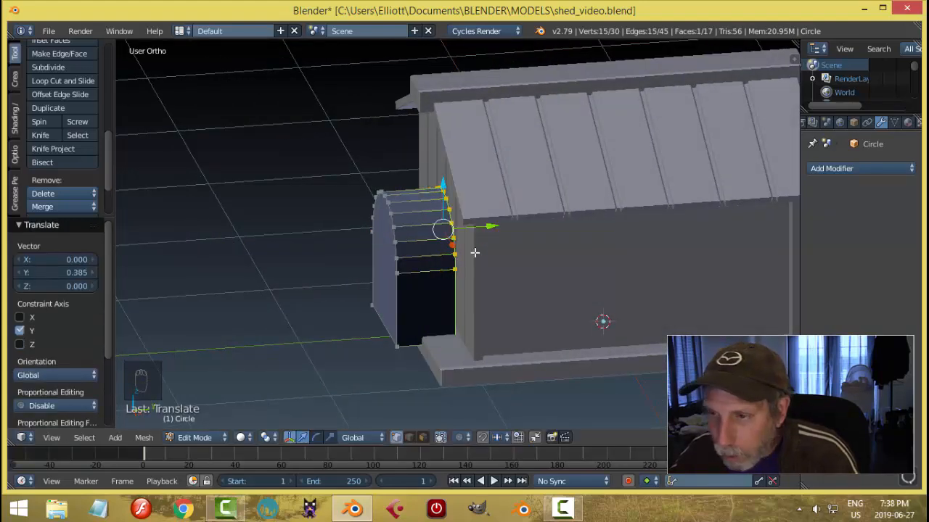
key(g)
key(y)
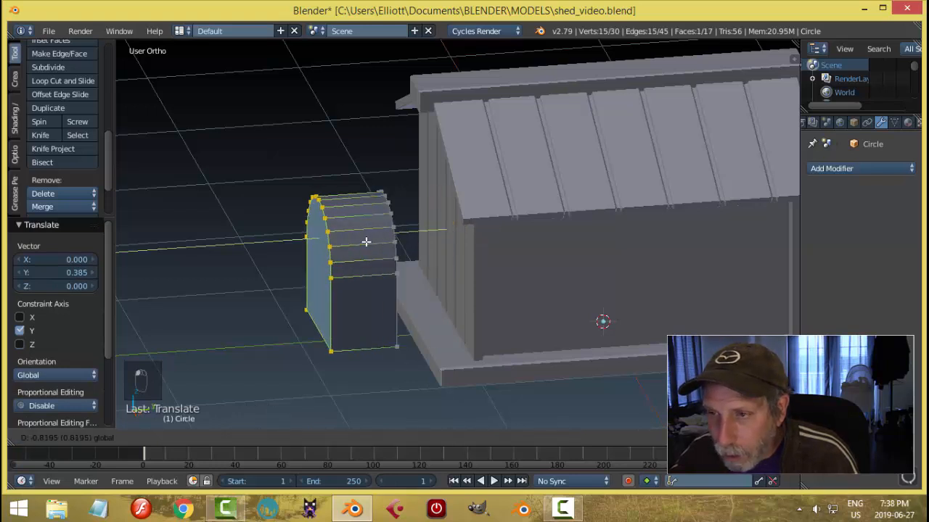
click(521, 230)
key(a)
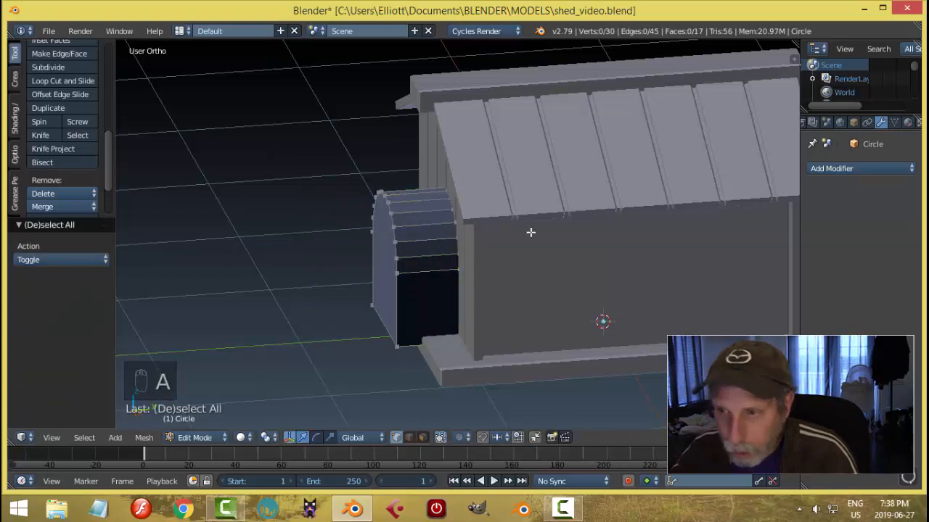
- Recalculate the door block's normals consistently and move the whole block about 0.219 along Y into the gable wall
key(a)
key(ctrl+n)
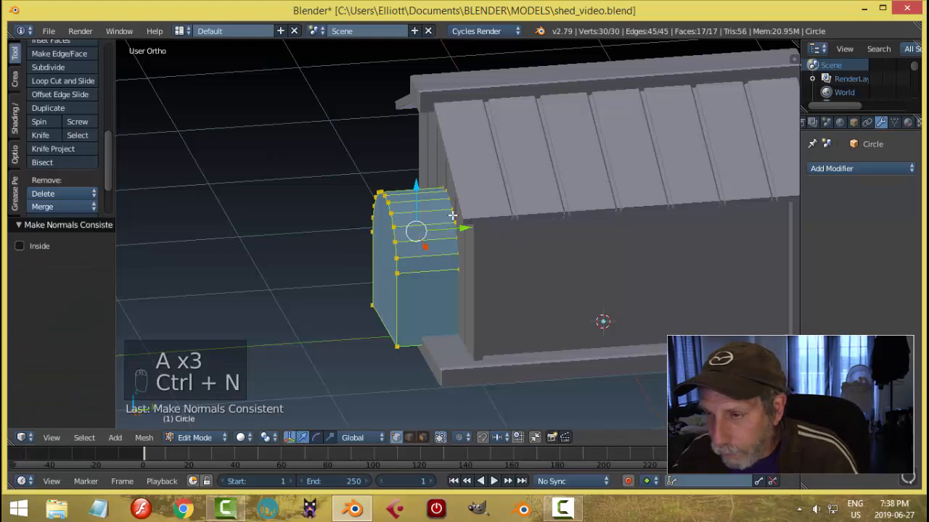
drag(456, 226, 493, 232)
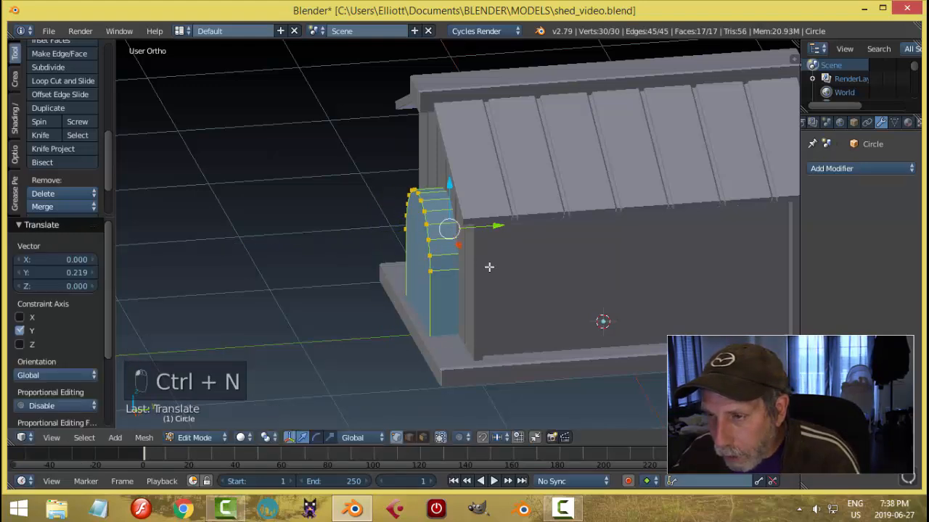
middle_drag(489, 266, 719, 242)
- Return to Object Mode and hide the shed's long side wall
key(Tab)
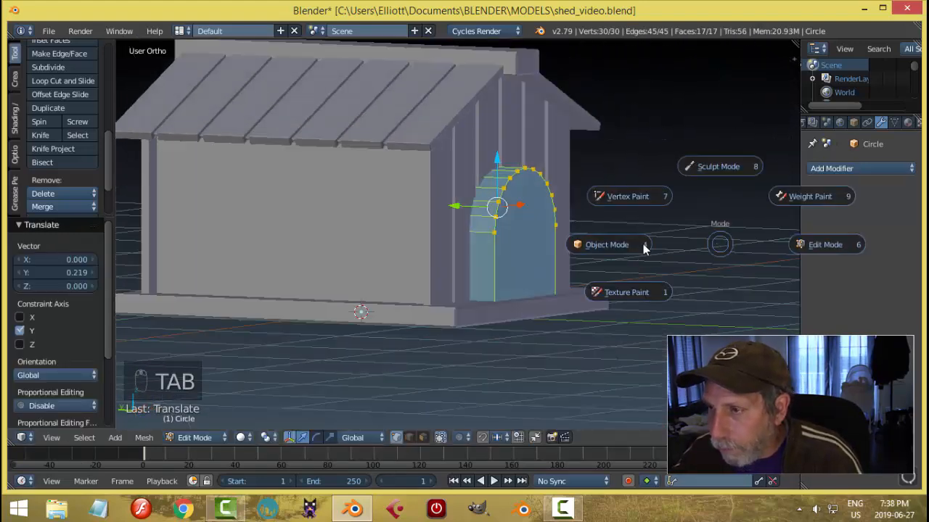
right_click(363, 205)
key(h)
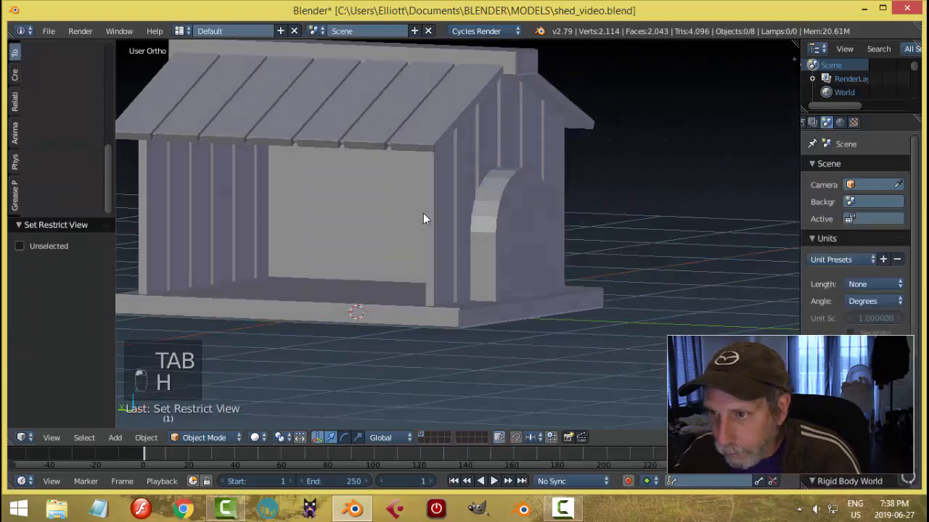
- Apply the door block's rotation and scale, and set its origin to its geometry
middle_drag(422, 214, 447, 217)
middle_drag(522, 211, 508, 235)
right_click(570, 234)
middle_drag(570, 238, 464, 272)
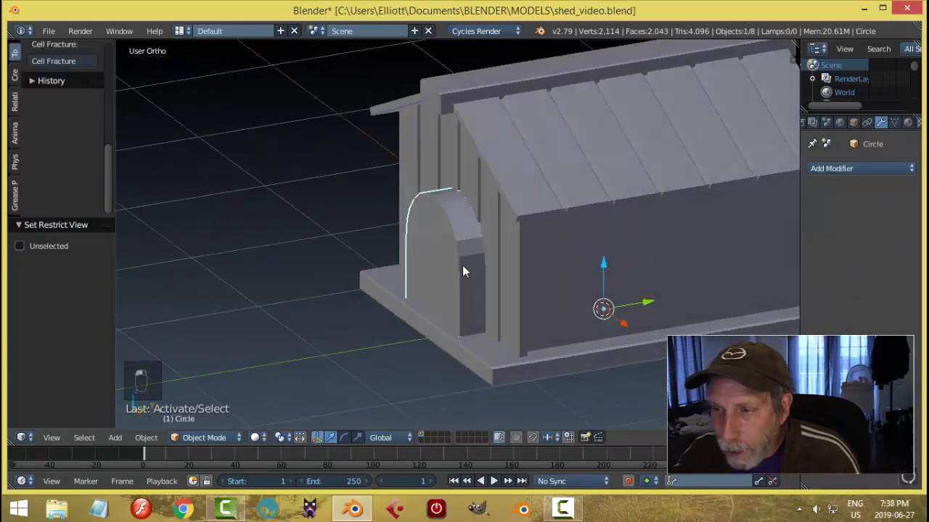
key(ctrl+a)
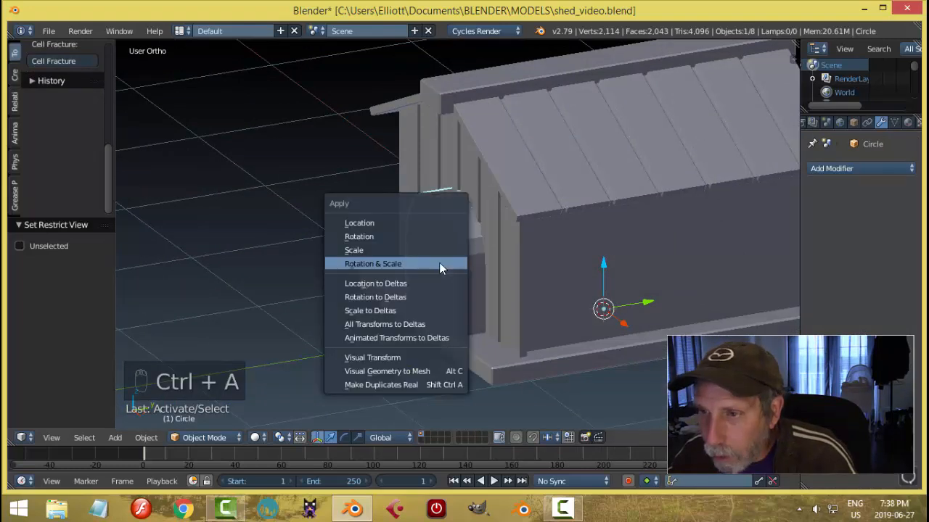
click(441, 264)
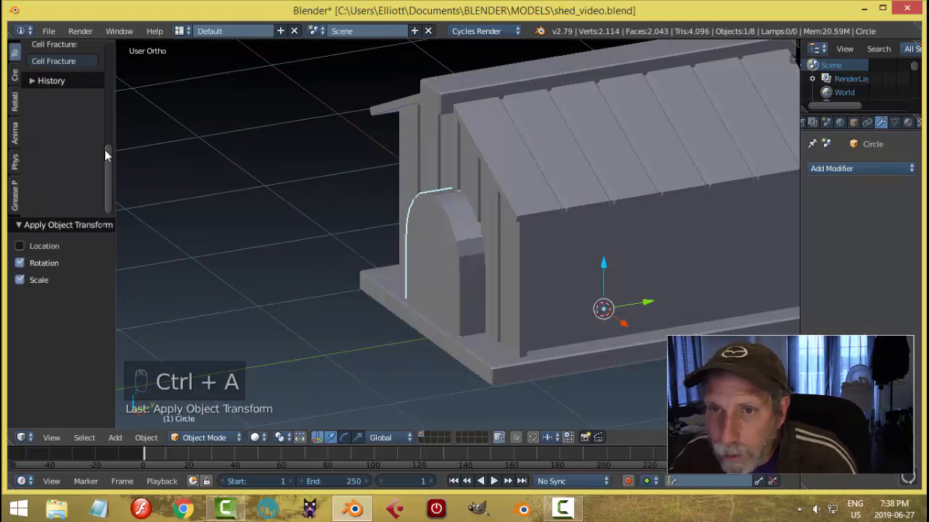
scroll(79, 154, up, 4)
scroll(57, 116, up, 1)
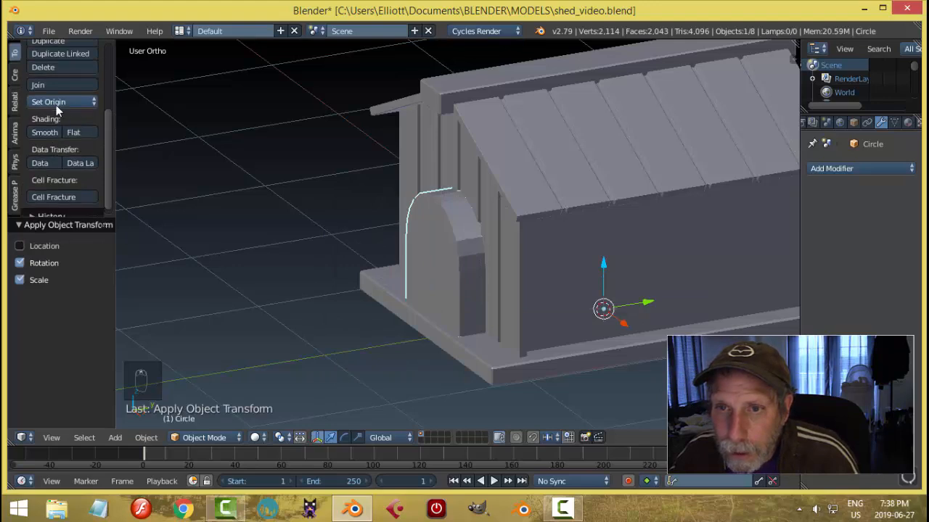
click(56, 103)
click(72, 133)
- Cut the arched doorway from the front gable wall with a Boolean Difference modifier using the door block, and apply the modifier
middle_drag(537, 261, 494, 285)
right_click(487, 253)
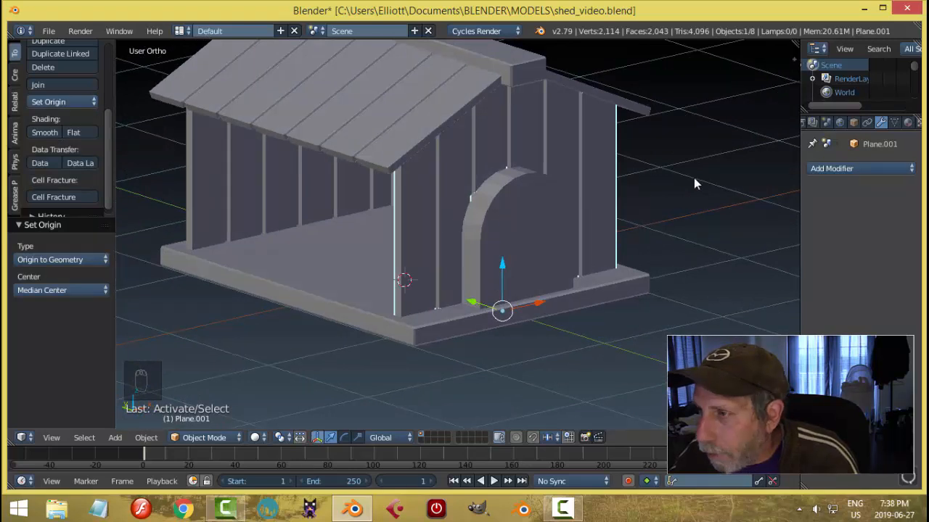
click(830, 169)
click(656, 227)
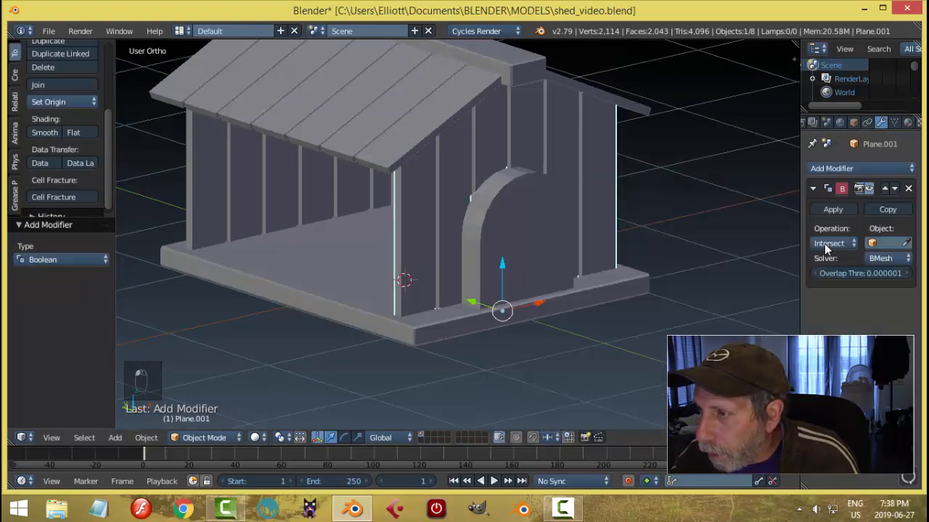
click(842, 244)
click(823, 199)
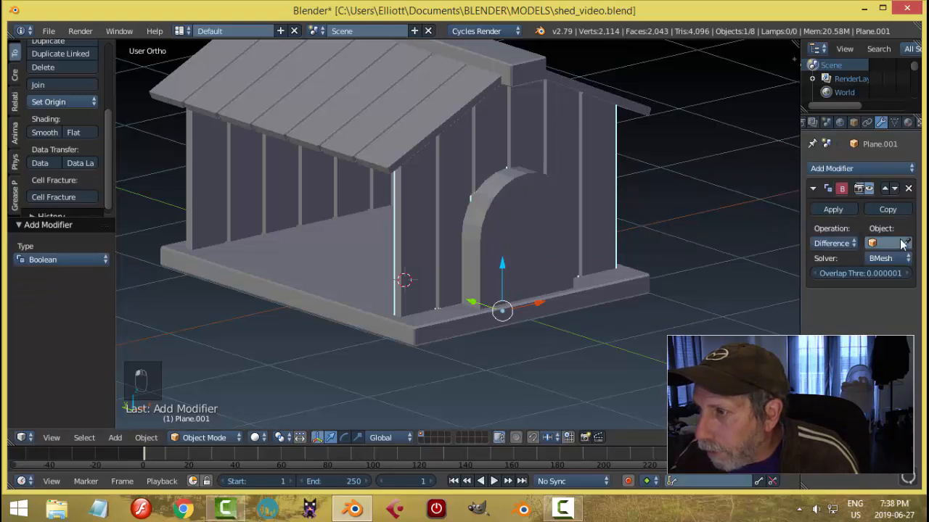
click(485, 215)
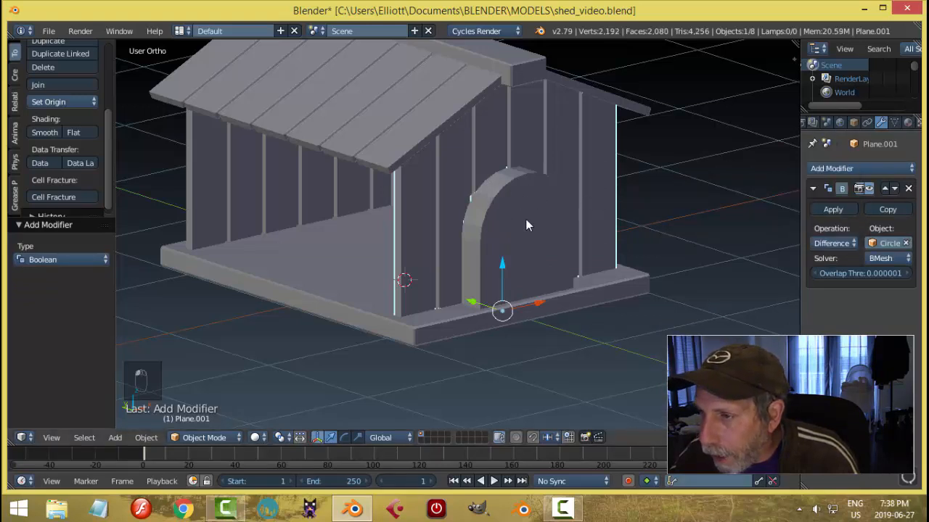
click(818, 208)
- Move the door block along Y out in front of the floor slab, unhide all objects, and deselect everything
right_click(513, 212)
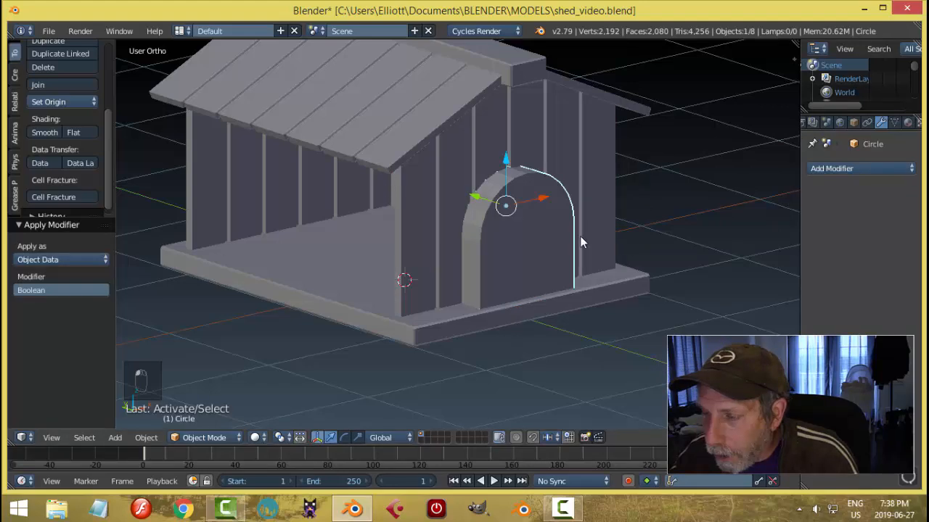
drag(473, 201, 591, 274)
middle_drag(591, 273, 548, 239)
key(alt+h)
key(a)
- Check the modifiers on the roof panel against those on the front gable wall
right_click(545, 184)
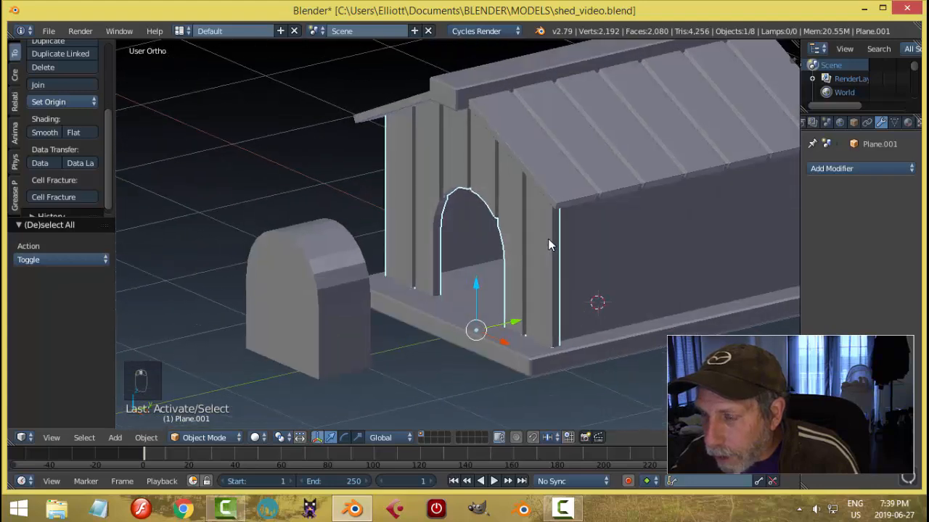
shift+right_click(552, 168)
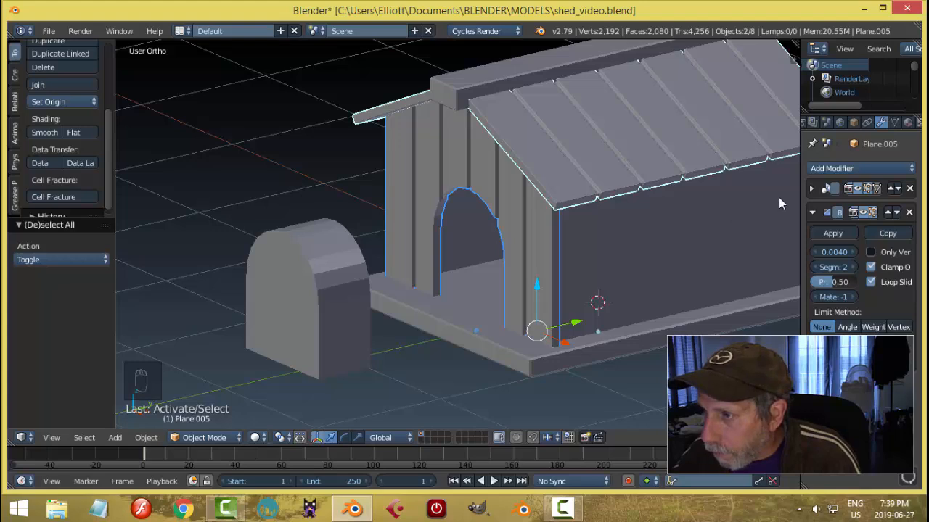
click(812, 189)
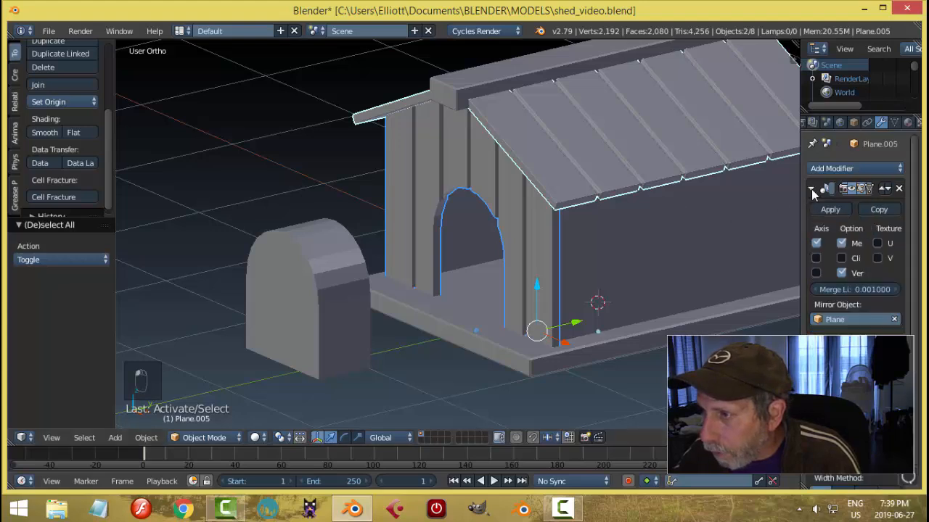
click(812, 189)
key(a)
scroll(595, 237, down, 2)
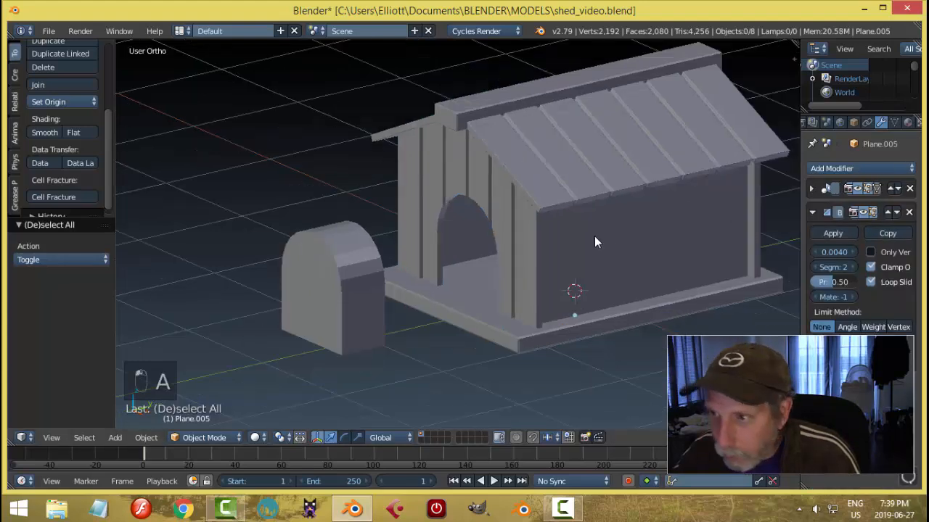
middle_drag(595, 237, 581, 218)
right_click(581, 218)
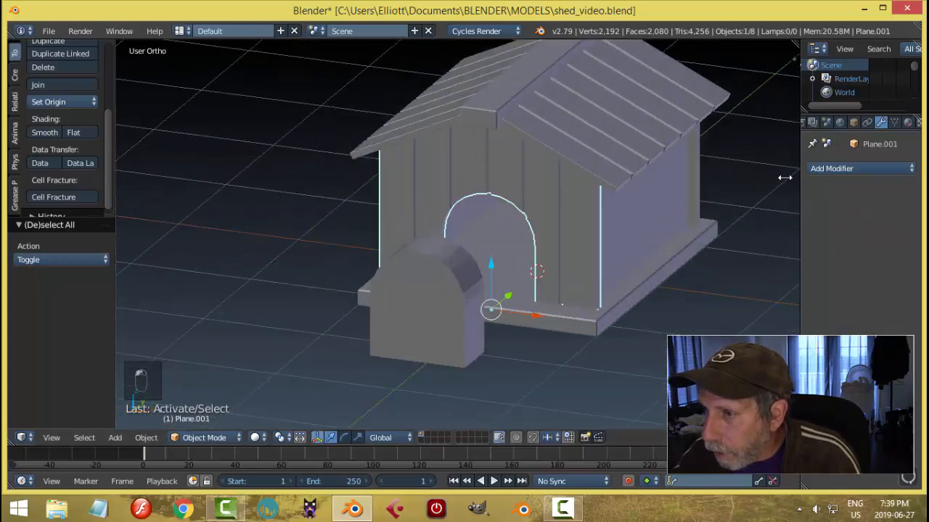
shift+right_click(589, 145)
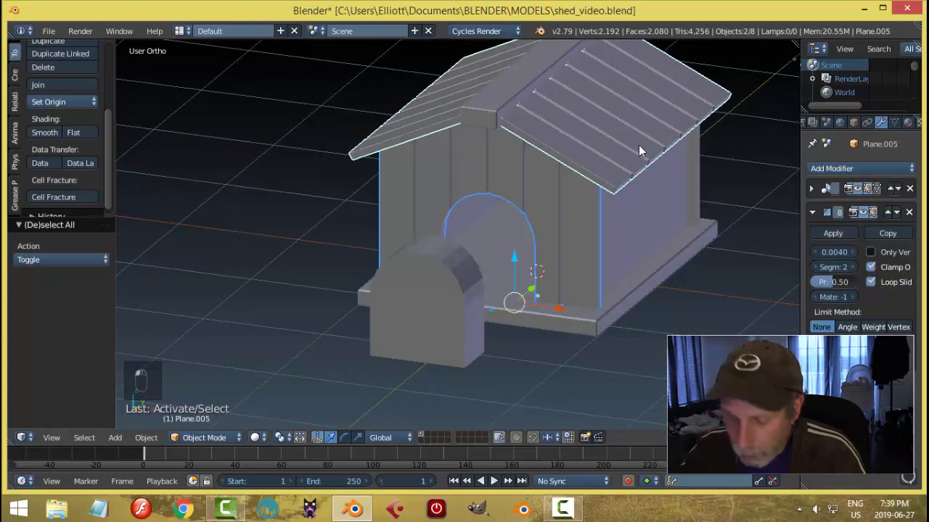
key(a)
- Add a Bevel modifier with 2 segments to the front gable wall and inspect the doorway edges
right_click(547, 187)
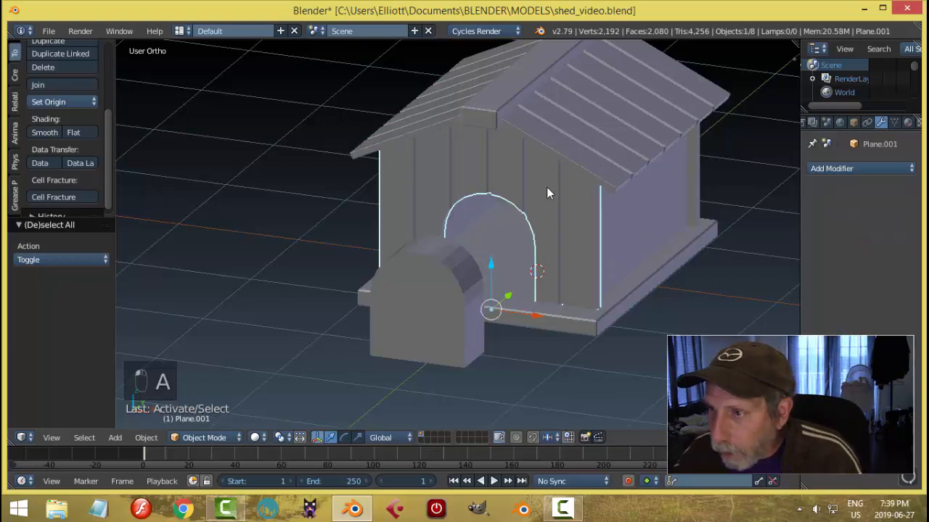
click(838, 169)
click(652, 212)
scroll(656, 244, up, 3)
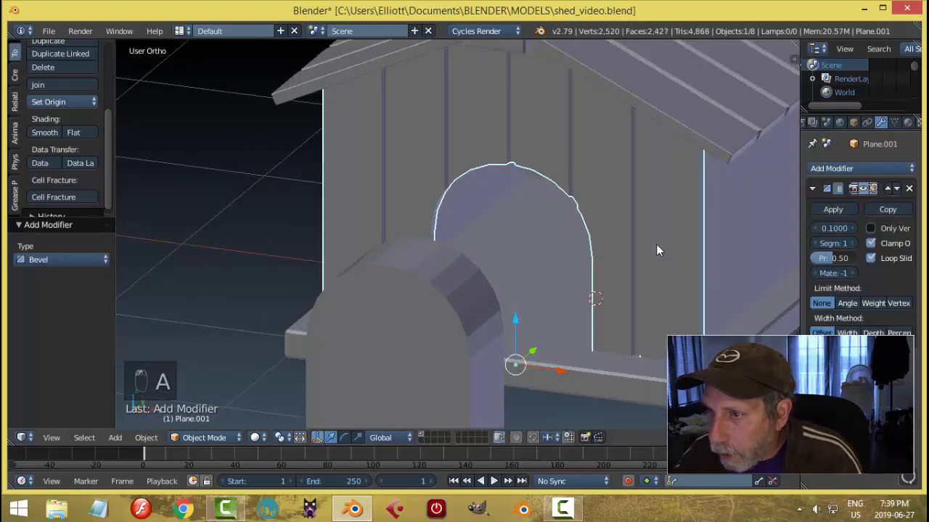
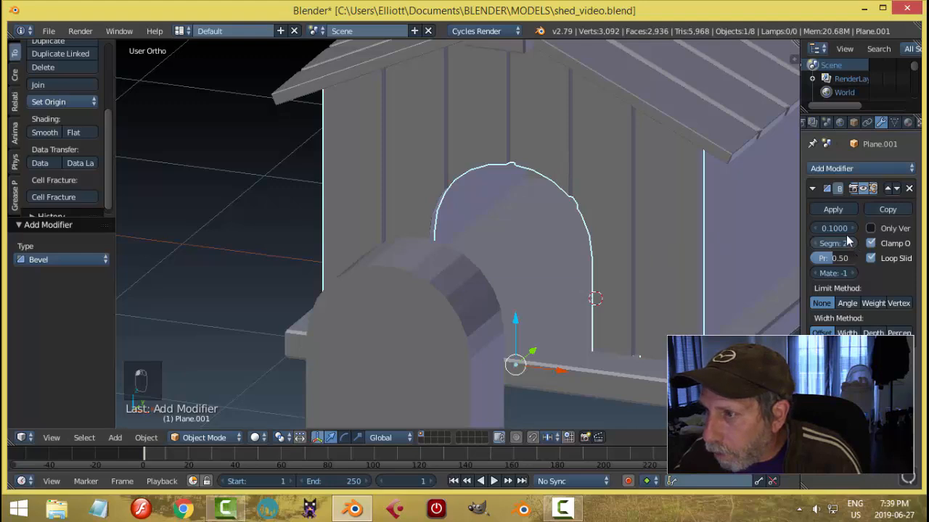
key(a)
middle_drag(508, 246, 646, 181)
scroll(537, 234, up, 4)
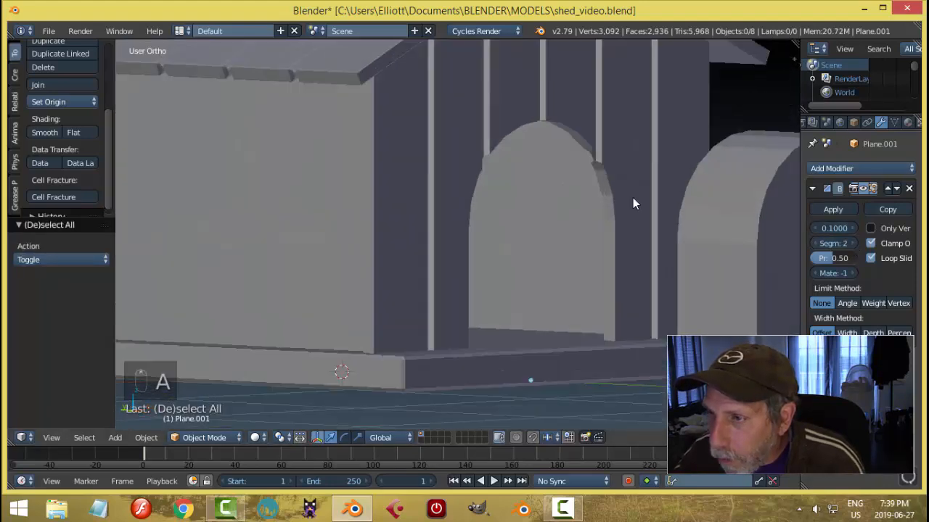
- Move the door block about 0.694 along Y toward the gable wall
scroll(608, 126, down, 4)
middle_drag(612, 157, 350, 268)
right_click(398, 300)
drag(345, 270, 443, 265)
middle_drag(443, 265, 446, 267)
- Scale the door block to about 0.433 along Y and slide it along Y into the doorway opening
key(s)
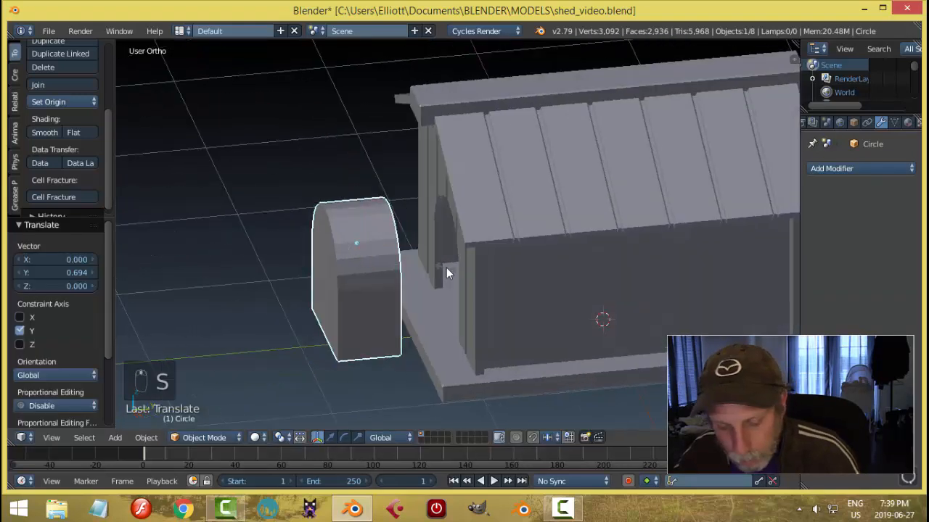
key(y)
click(389, 273)
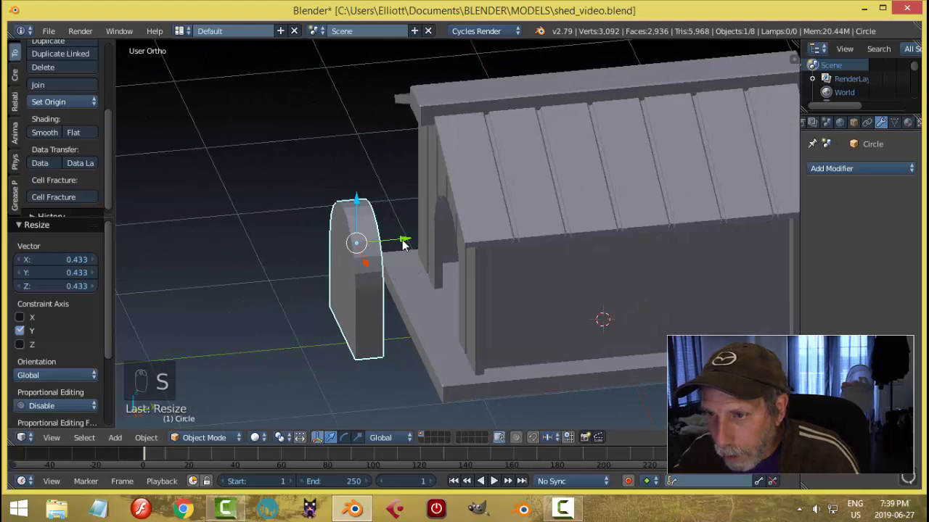
drag(404, 245, 505, 236)
middle_drag(505, 236, 578, 242)
- Hide the long side wall again to expose the inside of the shed
right_click(320, 231)
key(h)
middle_drag(320, 231, 499, 234)
- Inset the door block's front and back arched faces by about 0.0715 in face select mode
right_click(501, 235)
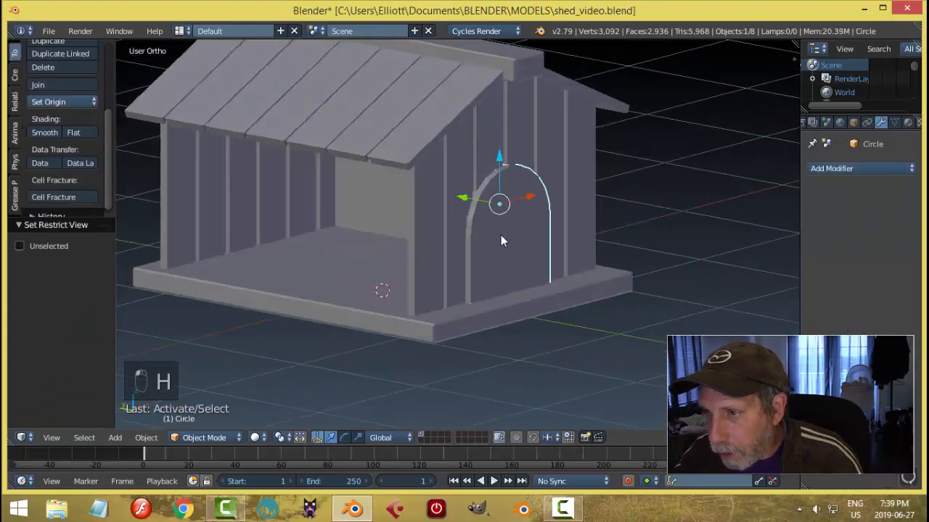
key(Tab)
key(a)
key(a)
key(ctrl+Tab)
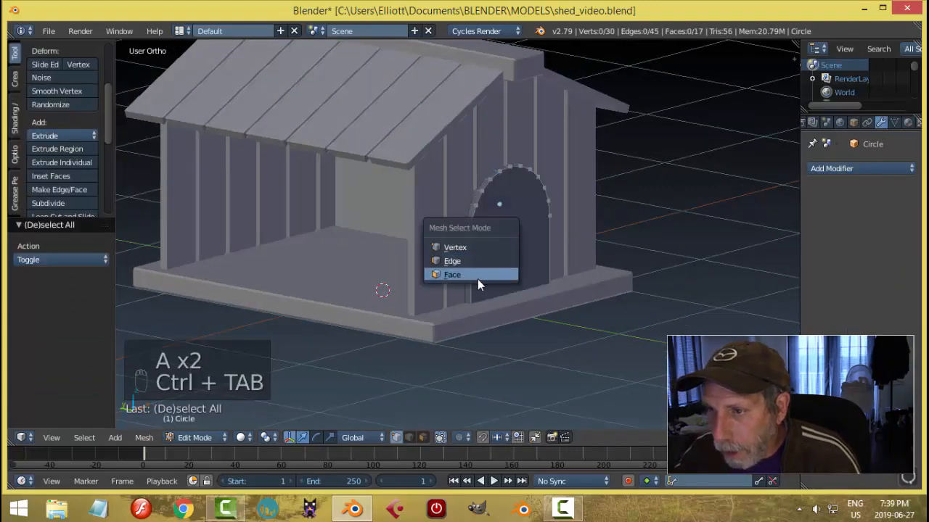
click(478, 279)
right_click(501, 249)
middle_drag(400, 283, 529, 264)
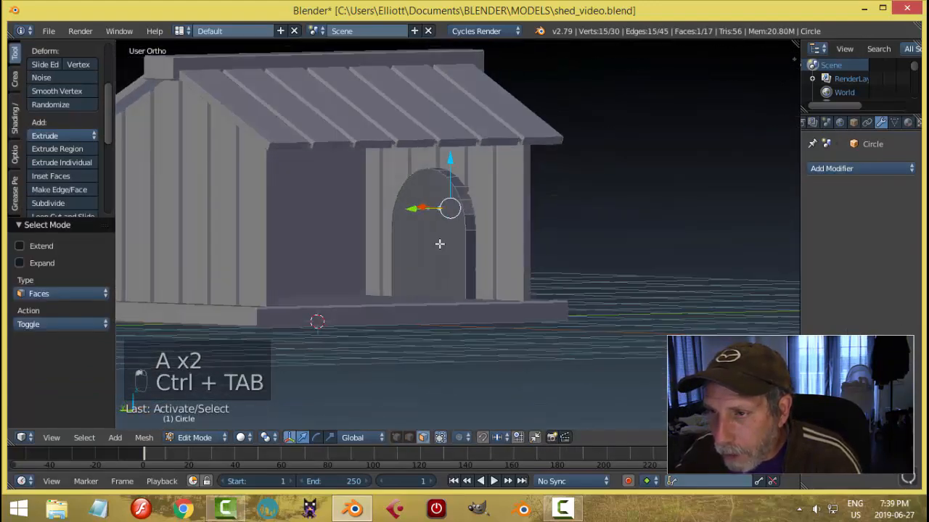
key(i)
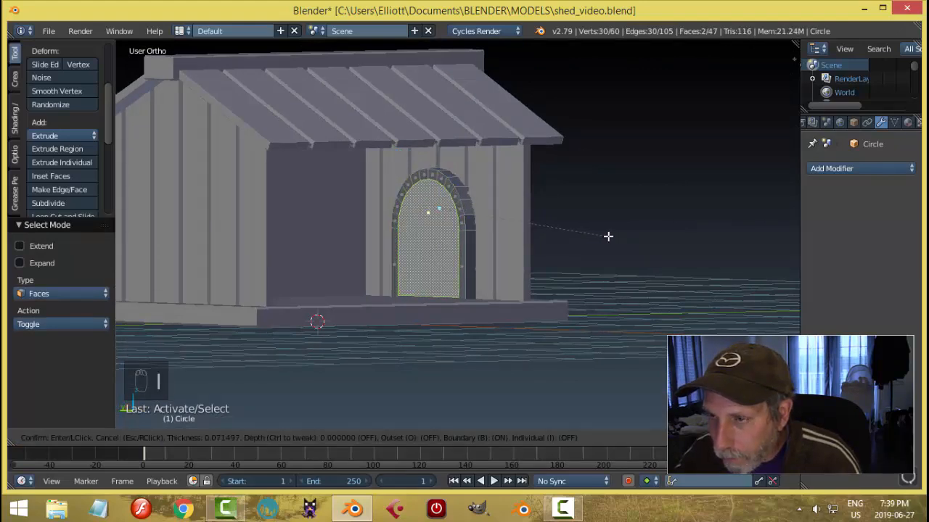
click(609, 236)
- Bridge the two inset faces into a hollow arch frame and move the frame about -0.444 along Y in front of the gable
middle_drag(568, 249, 419, 273)
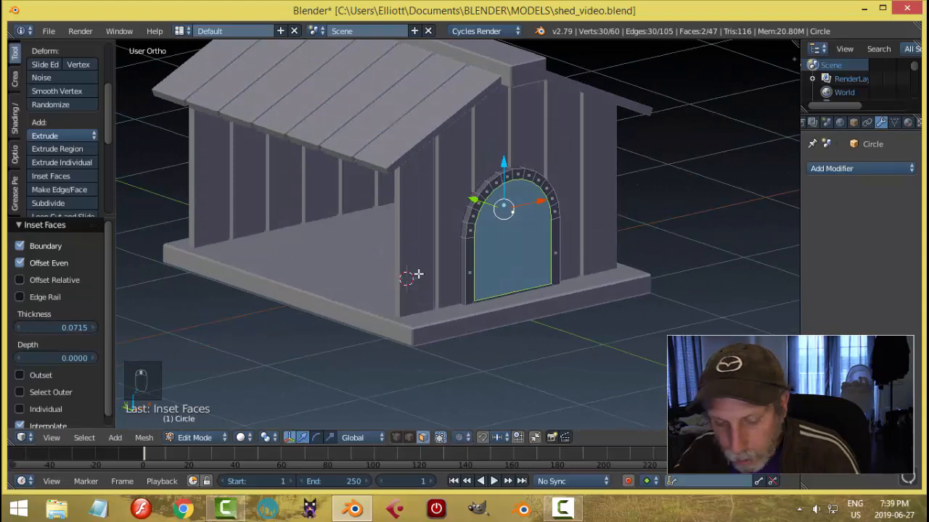
key(ctrl+e)
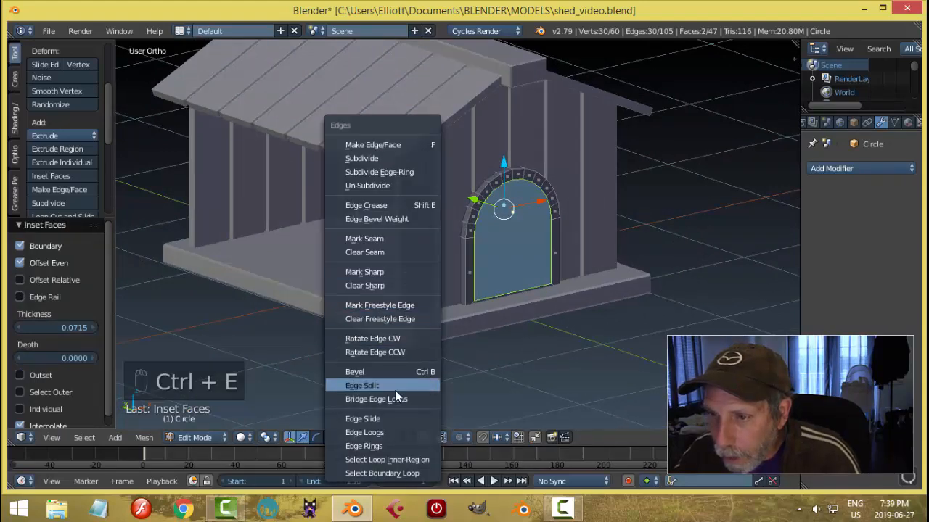
key(a)
scroll(551, 312, up, 3)
middle_drag(551, 313, 512, 306)
key(a)
drag(515, 230, 519, 275)
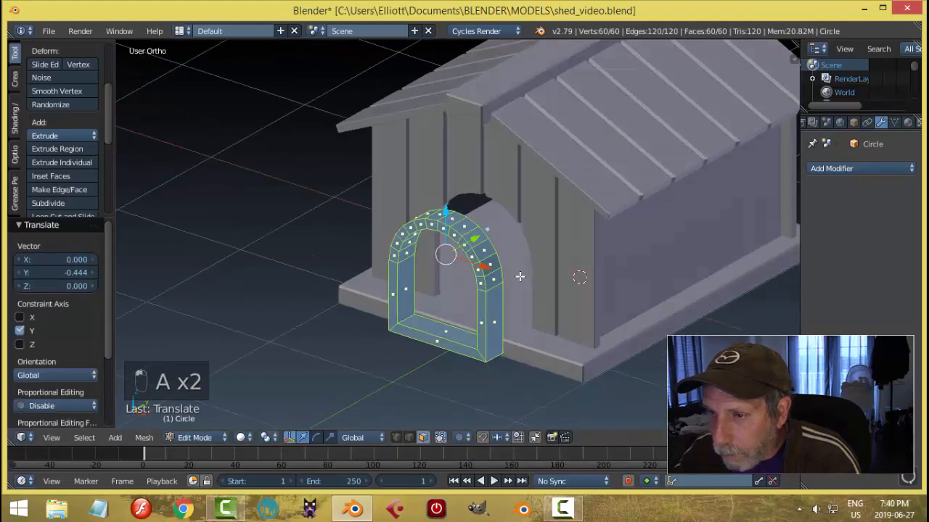
- Delete the four faces that form the bottom bar of the arch frame
key(a)
right_click(439, 340)
right_drag(440, 339, 441, 340)
middle_drag(441, 340, 552, 320)
right_click(467, 331)
scroll(570, 336, up, 2)
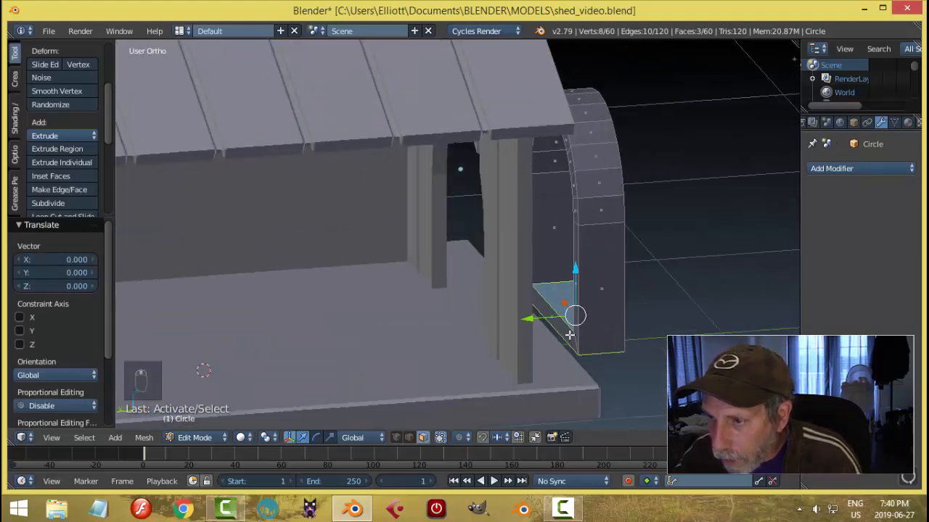
key(x)
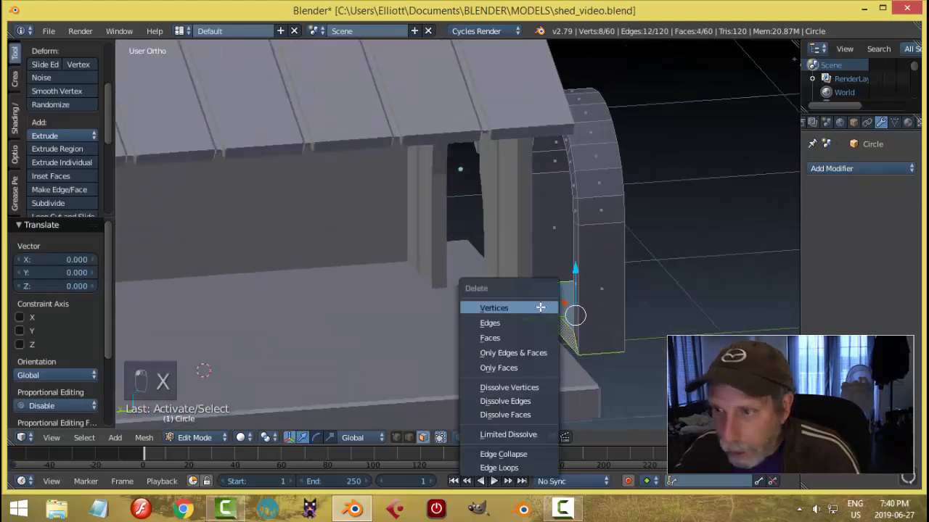
click(527, 340)
middle_drag(636, 327, 582, 310)
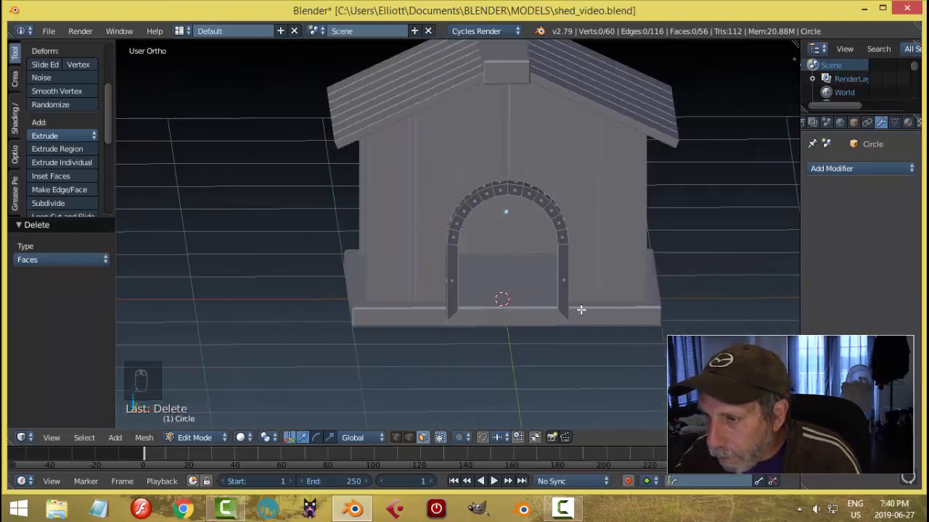
- Flatten the bottom vertices of the arch frame's right leg by scaling them to 0 along Z in wireframe vertex mode
key(KP_1)
scroll(578, 326, up, 3)
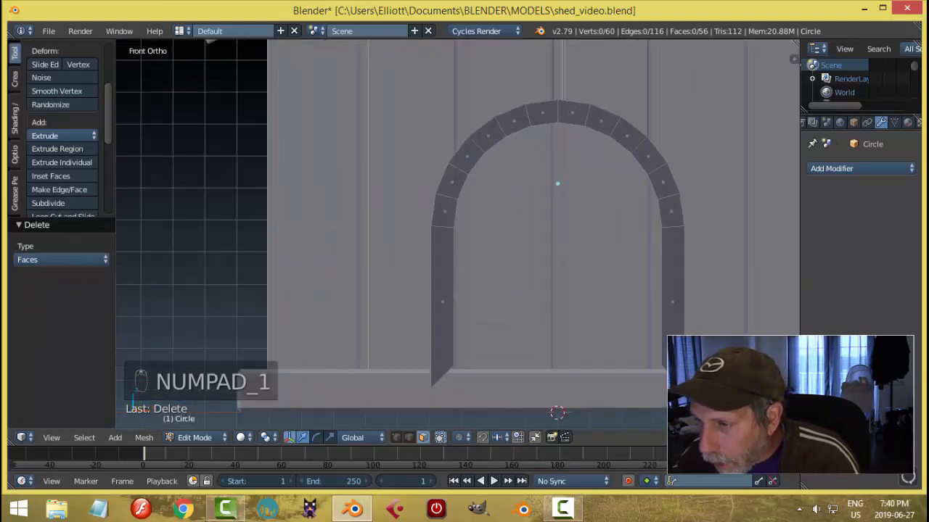
shift+middle_drag(627, 371, 489, 282)
key(ctrl+Tab)
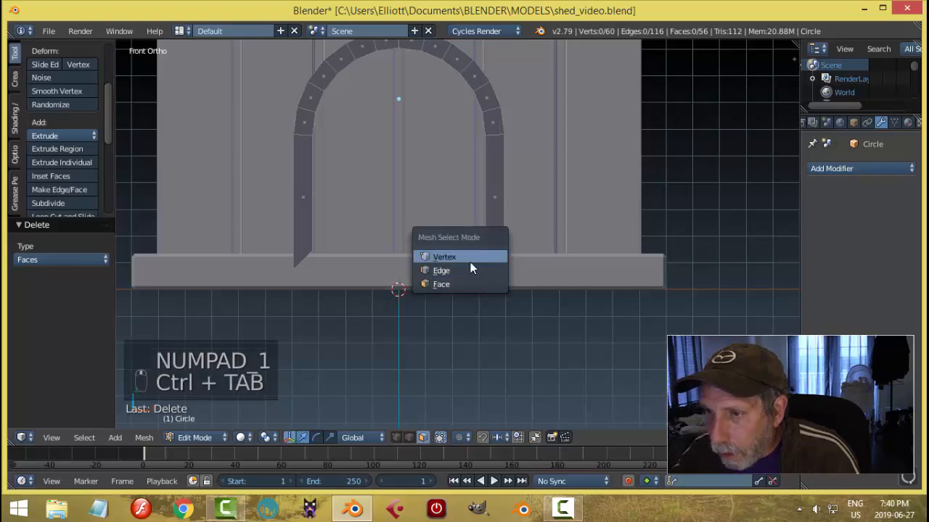
click(472, 261)
key(z)
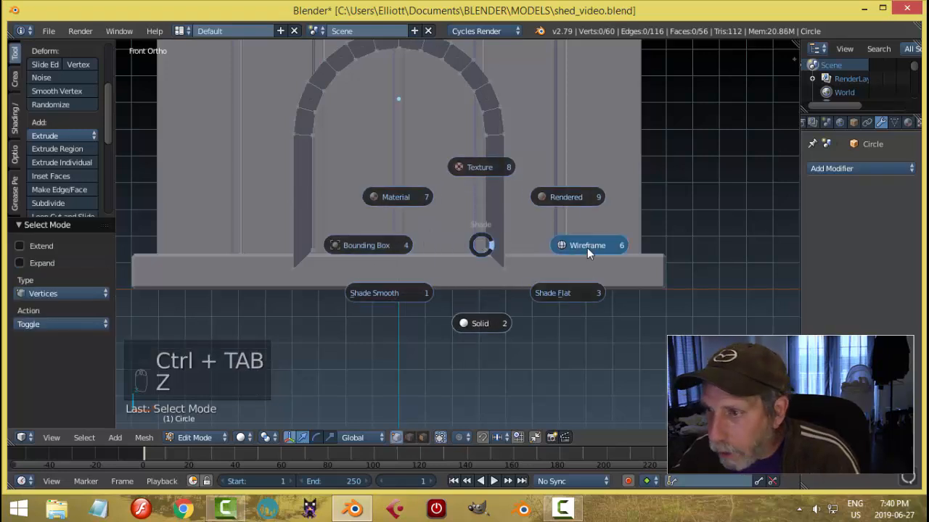
click(587, 248)
key(b)
drag(467, 225, 566, 335)
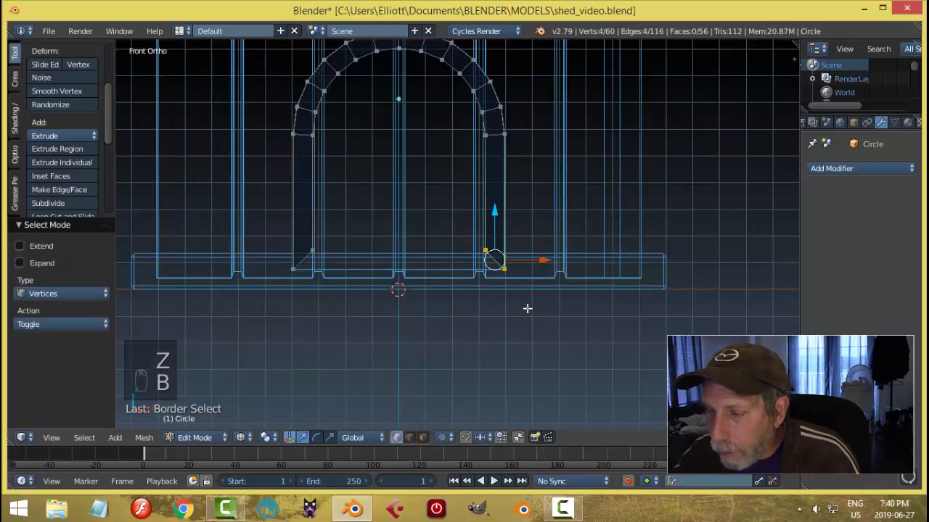
key(s)
key(z)
key(0)
key(Return)
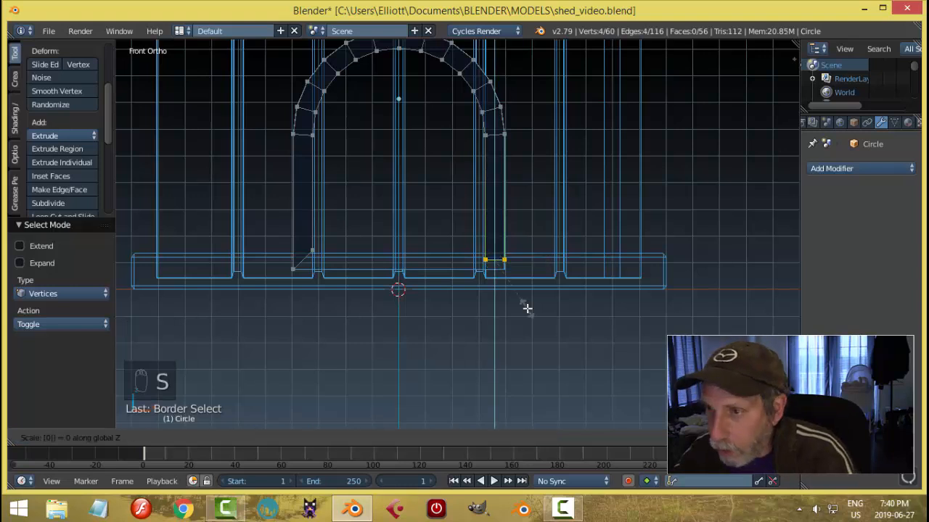
- Flatten the bottom vertices of the left leg to 0 along Z and return to object mode with solid shading
key(a)
key(b)
drag(247, 215, 363, 316)
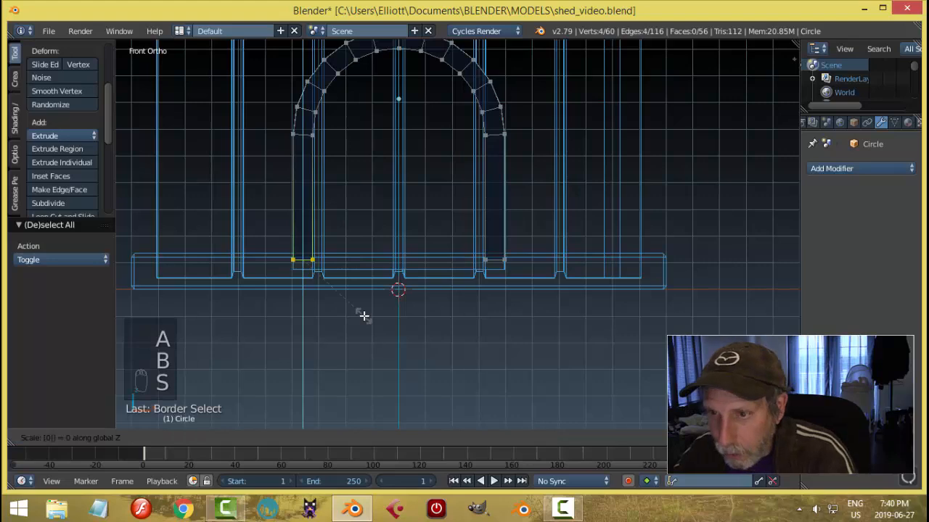
key(Return)
key(a)
key(Tab)
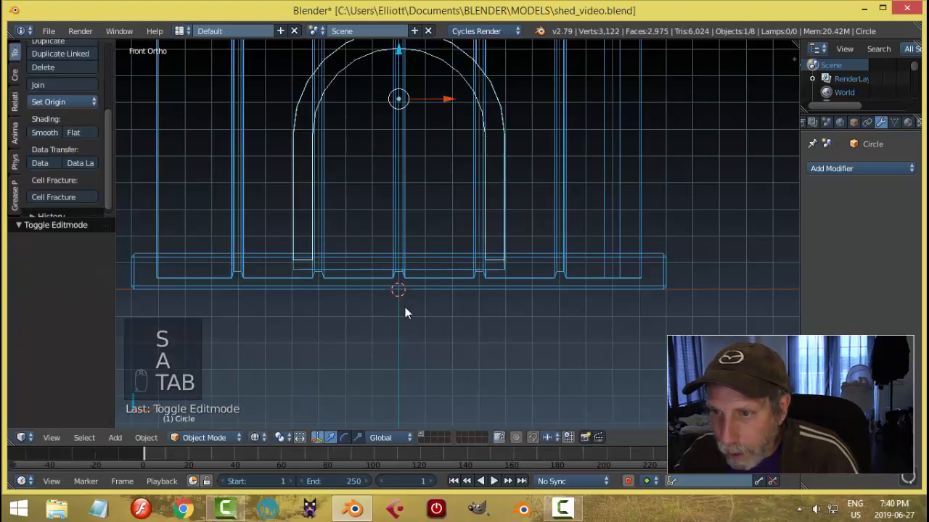
key(z)
click(449, 368)
scroll(537, 280, down, 2)
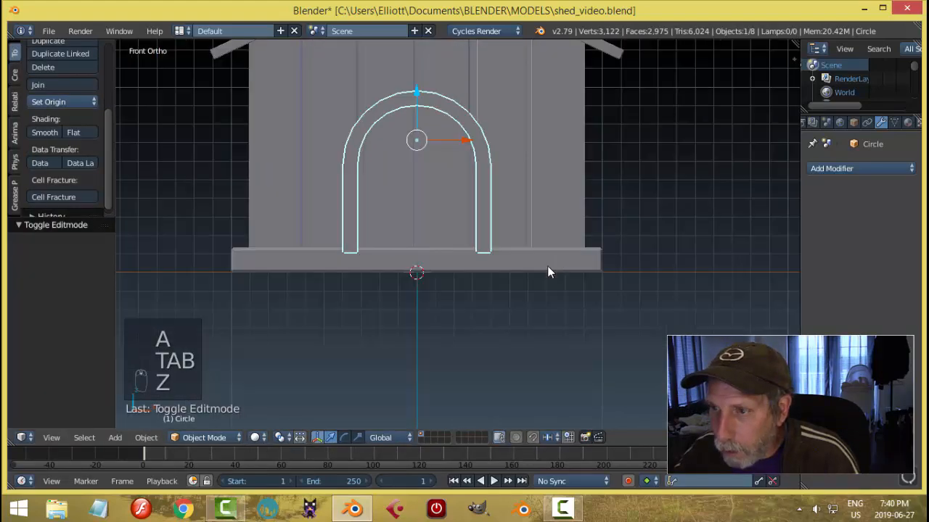
- Set the arch frame's origin to its geometry and move the frame 0.450 along Y into the doorway
middle_drag(549, 273, 420, 269)
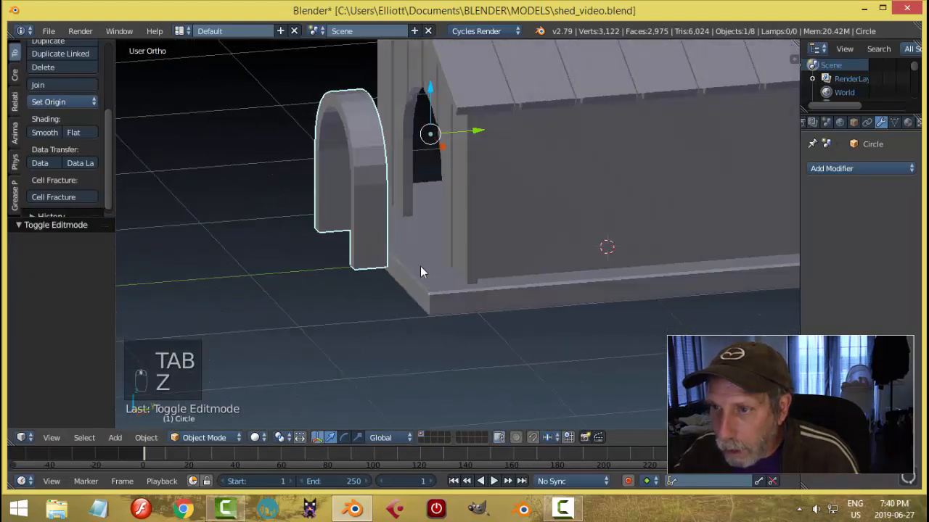
click(53, 103)
click(66, 133)
drag(404, 140, 495, 169)
mouse_move(496, 170)
middle_down()
mouse_move(531, 170)
mouse_move(460, 199)
mouse_move(487, 183)
middle_up()
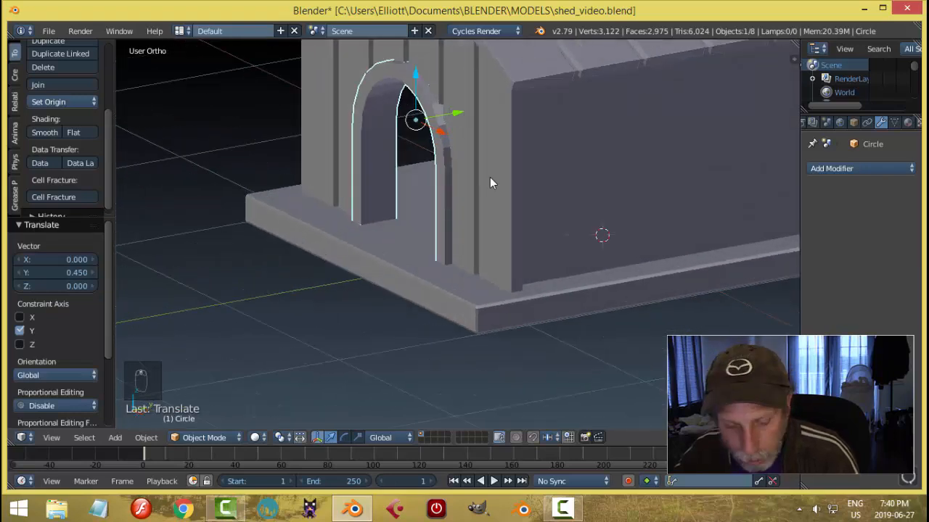
- Scale the arch frame to 0.804 along Y and shift it -0.013 along Y within the wall opening
key(s)
click(453, 189)
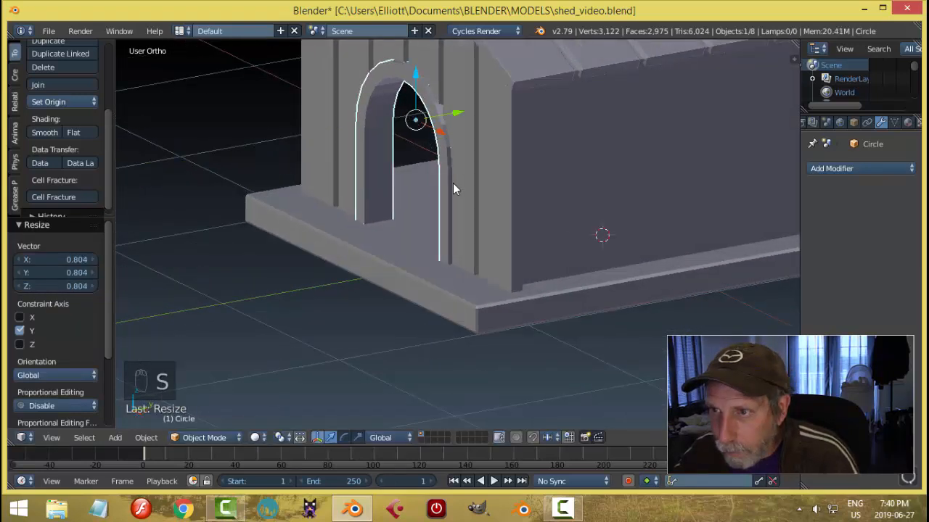
drag(459, 112, 456, 113)
- Scale the whole arch frame up uniformly by about 1.011 to fit the doorway, and deselect it
middle_drag(457, 113, 547, 157)
key(s)
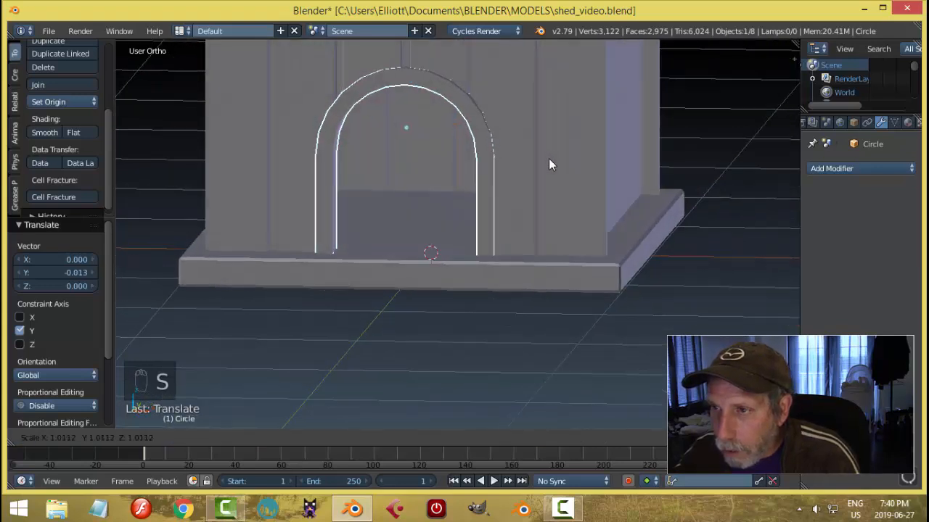
click(551, 161)
key(a)
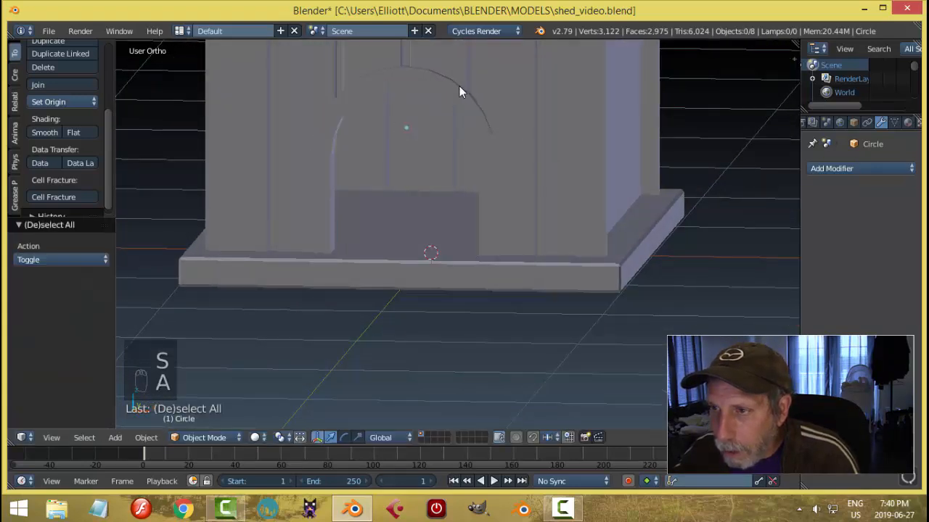
scroll(481, 112, down, 3)
middle_drag(489, 133, 452, 141)
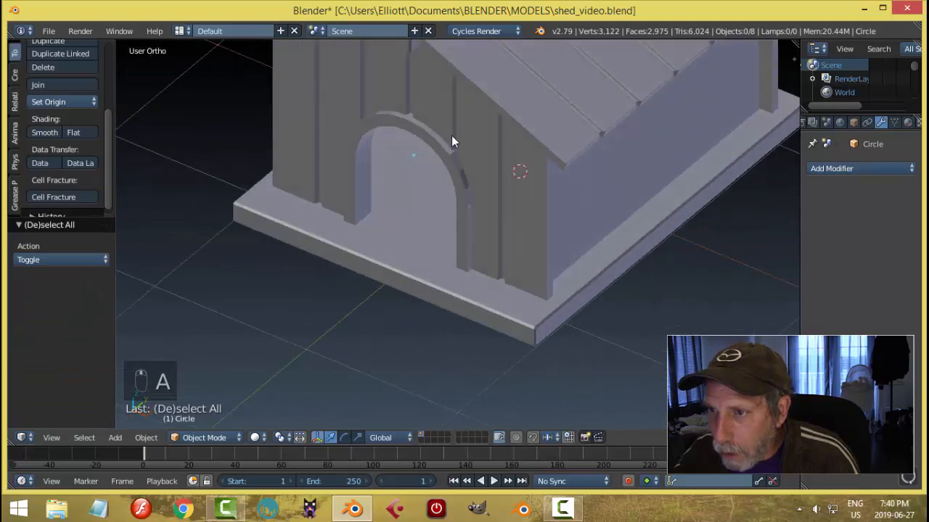
- Select the arch frame and apply its rotation and scale
scroll(479, 138, up, 2)
middle_drag(507, 133, 445, 158)
key(ctrl+a)
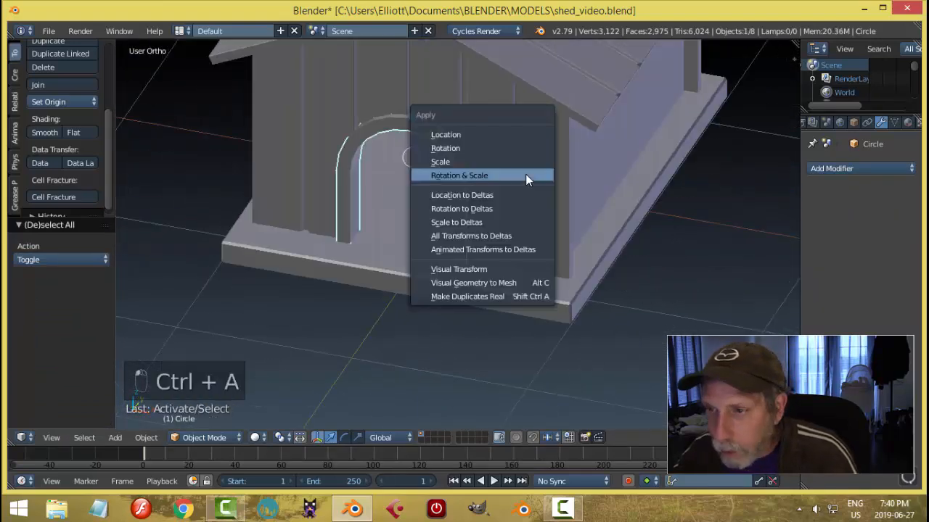
click(526, 178)
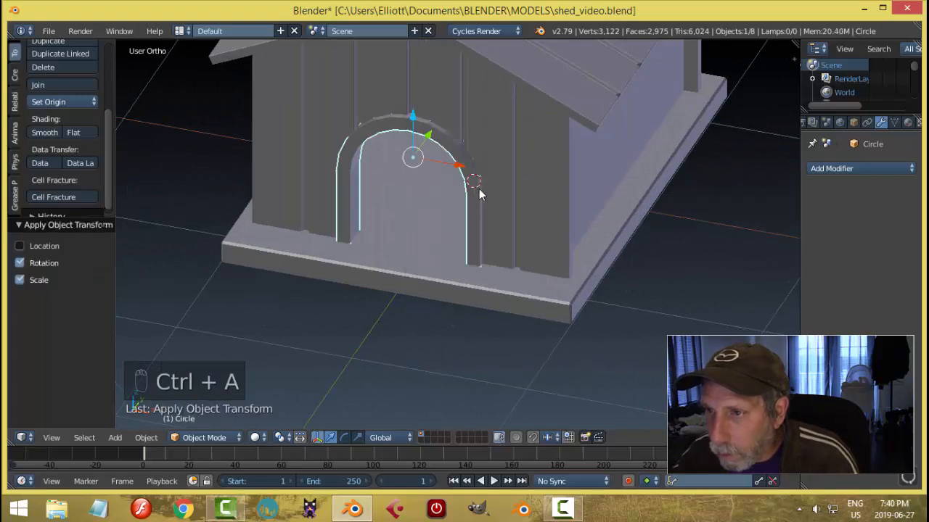
- Add a Subdivision Surface modifier to the arch frame and shade it smooth
click(853, 168)
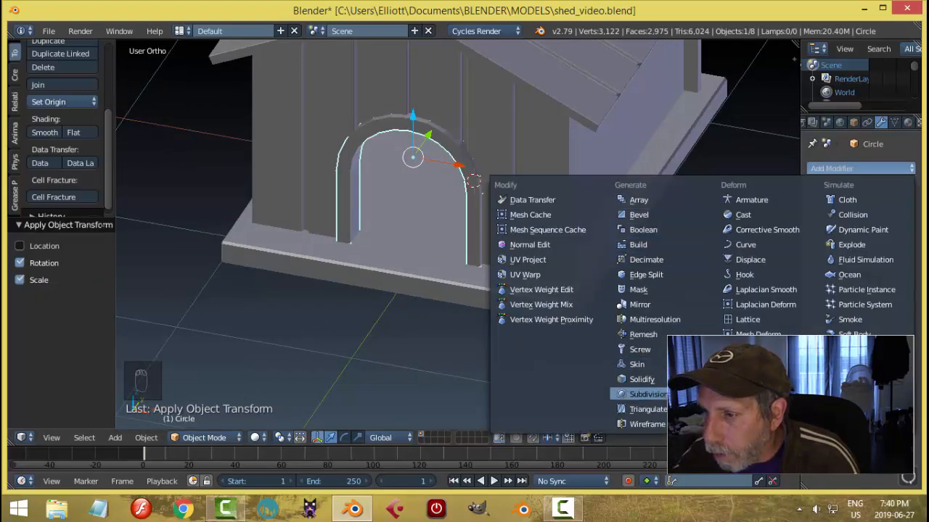
click(642, 394)
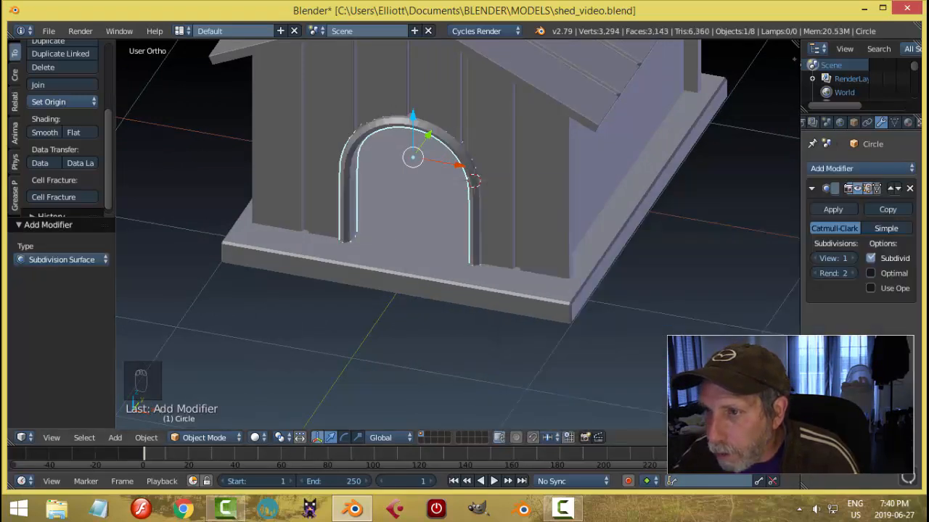
click(50, 135)
- Add two lengthwise loop cuts on the frame's inner face near its edges, with slide factors -0.751 and 0.822
middle_drag(398, 186, 529, 177)
key(Tab)
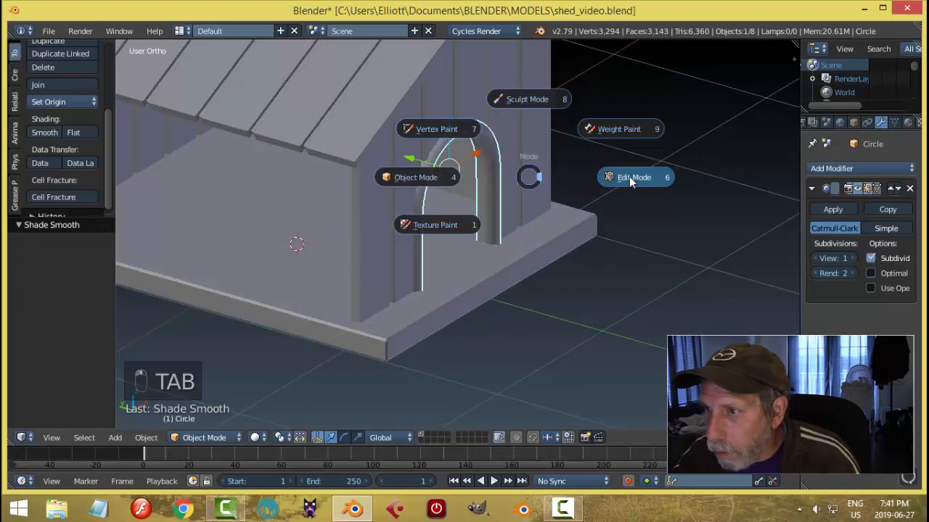
click(629, 176)
scroll(534, 187, up, 5)
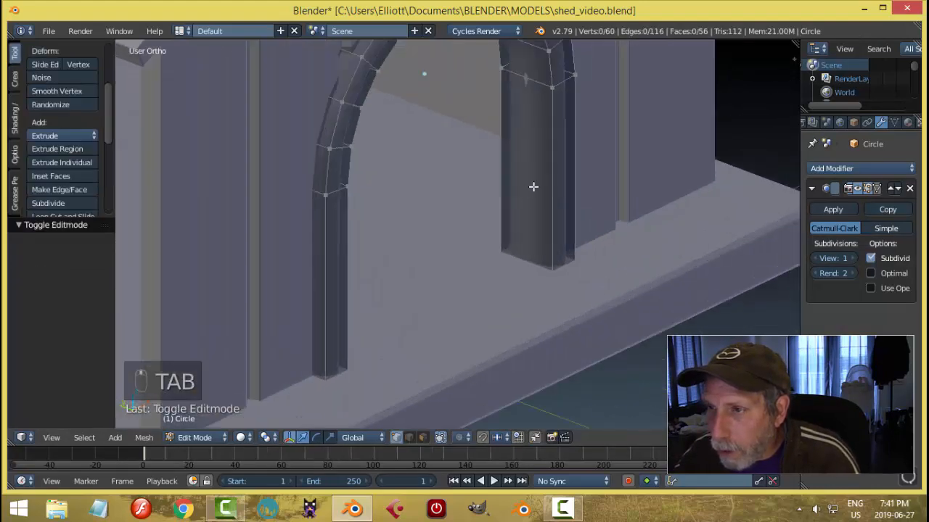
key(ctrl+r)
click(514, 254)
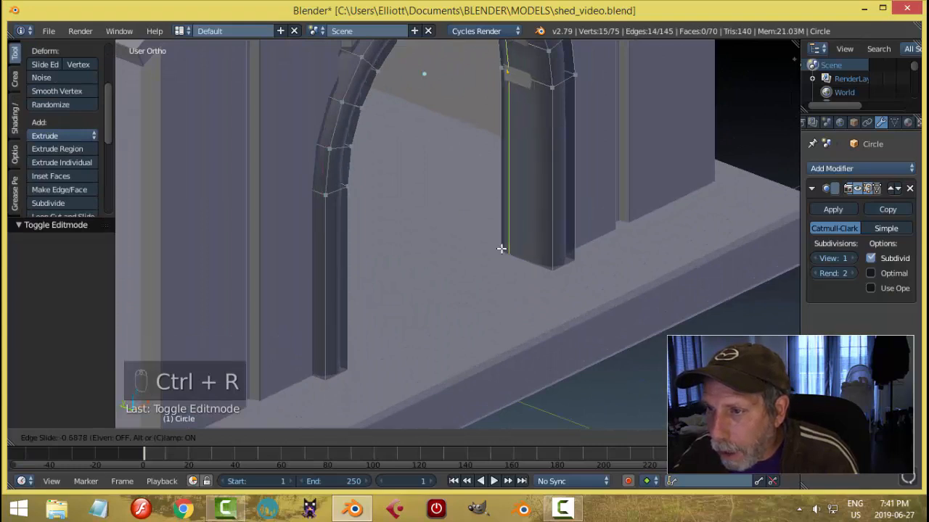
click(501, 249)
key(ctrl+r)
click(536, 270)
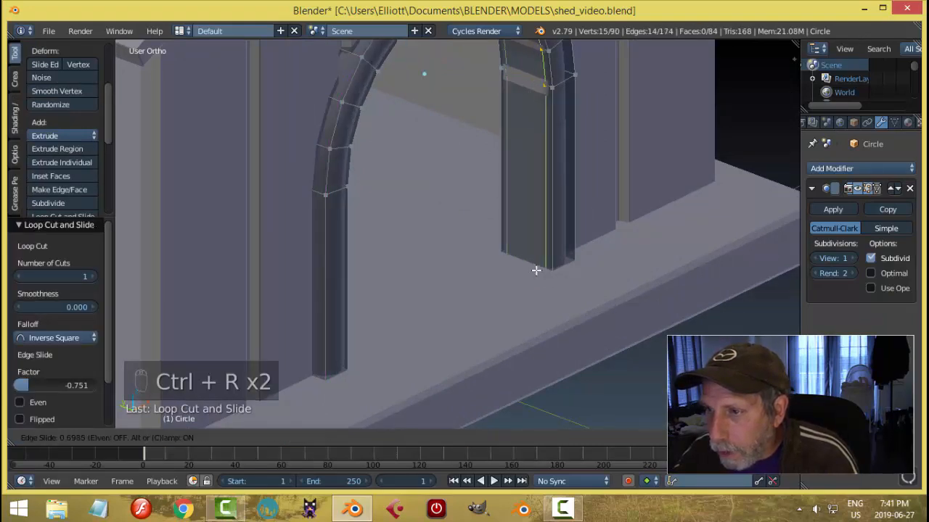
click(538, 272)
key(ctrl+r)
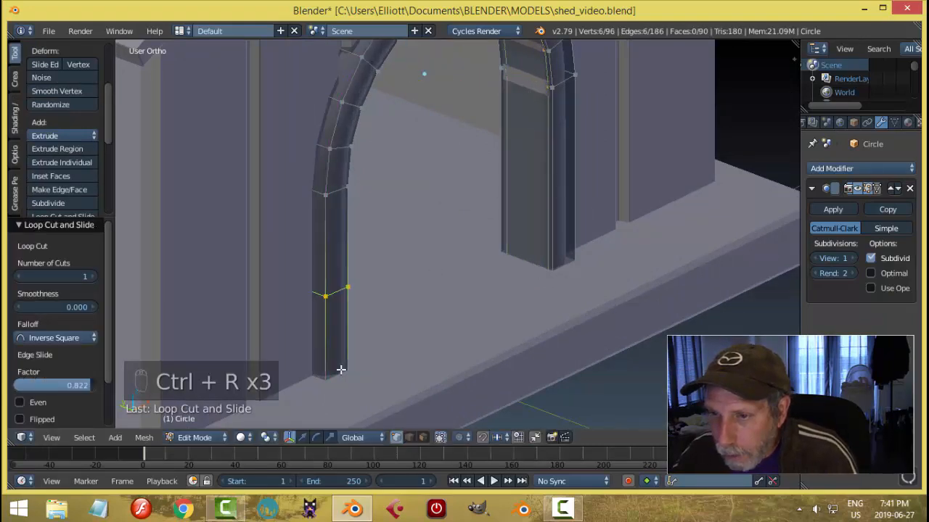
click(341, 368)
click(341, 368)
key(ctrl+z)
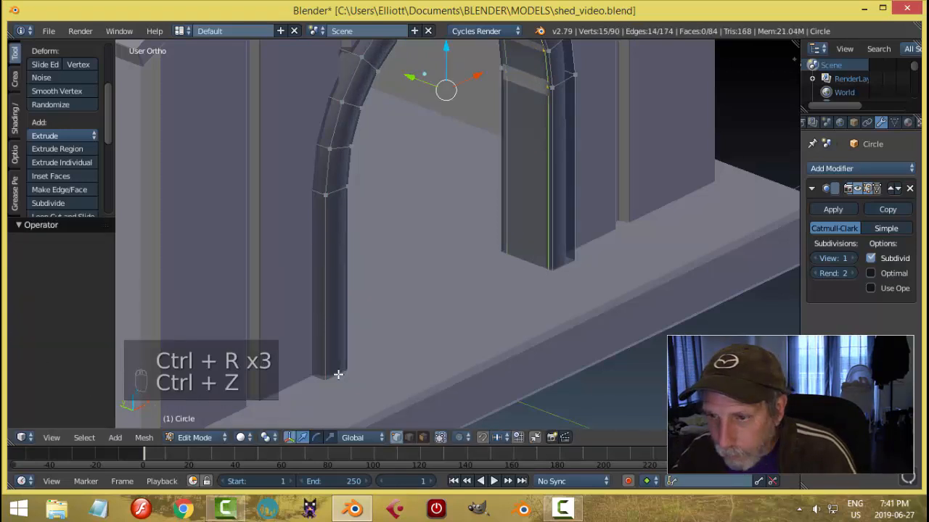
- Add two lengthwise loop cuts on the frame's front face near its edges, with slide factors -0.619 and 0.600
key(ctrl+r)
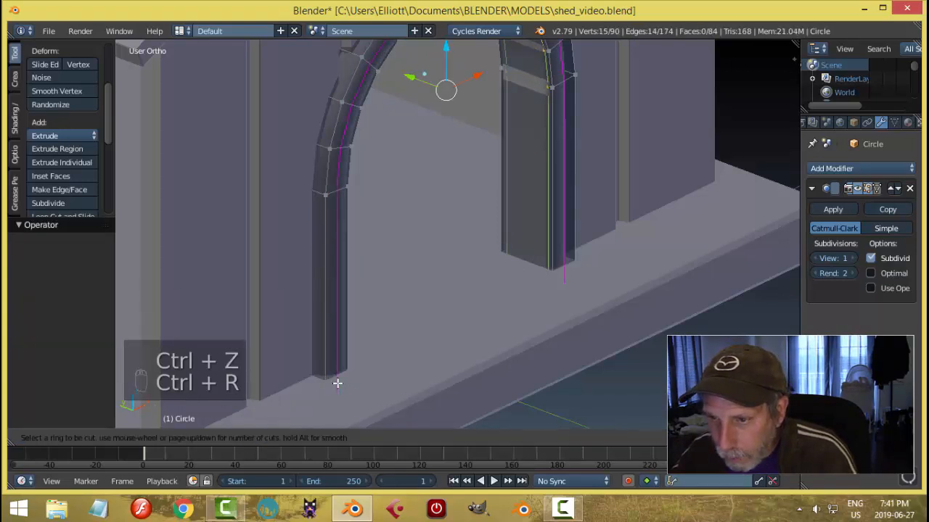
click(337, 383)
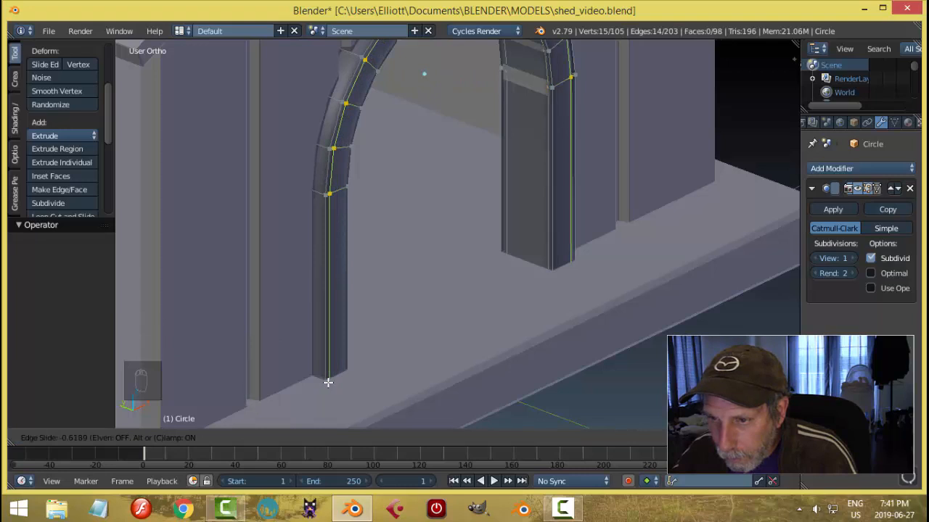
click(332, 379)
key(ctrl+r)
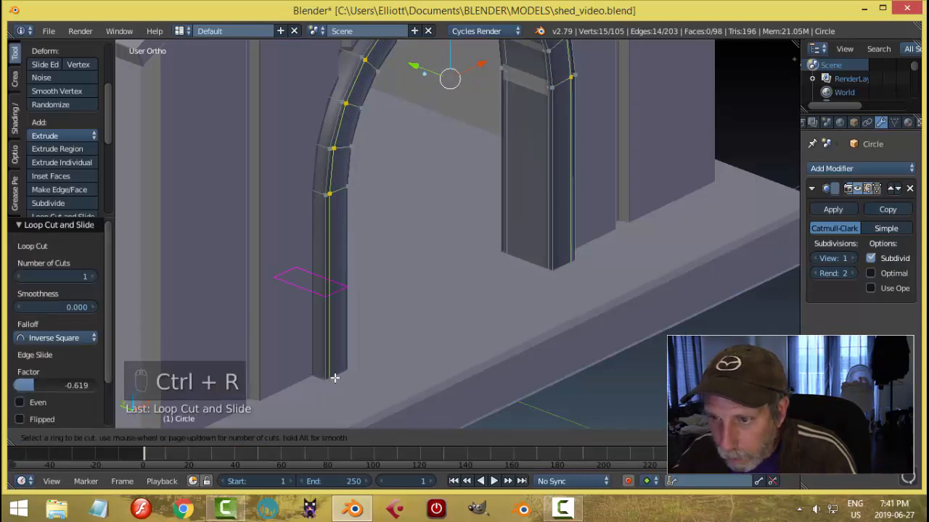
click(347, 392)
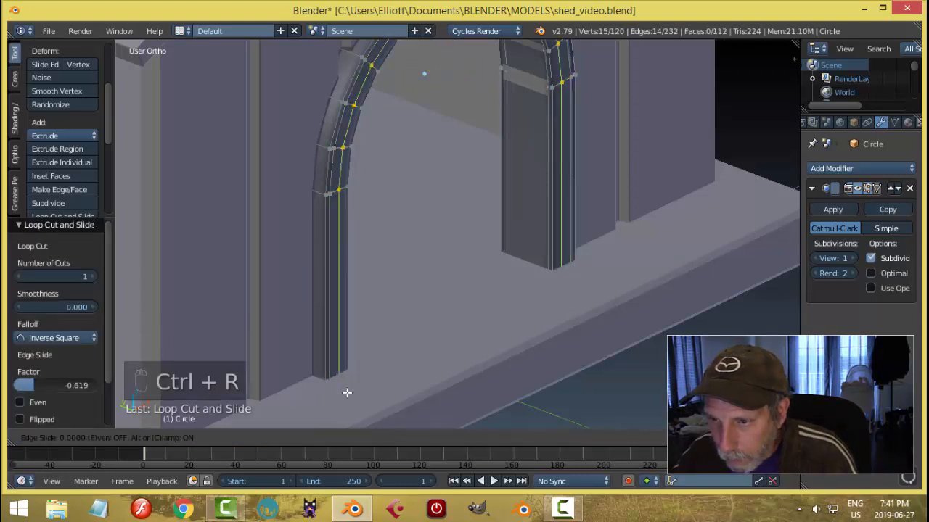
click(356, 396)
- Add two lengthwise loop cuts on the frame's back face near its edges, with slide factors 0.760 and -0.724
middle_drag(386, 373, 610, 332)
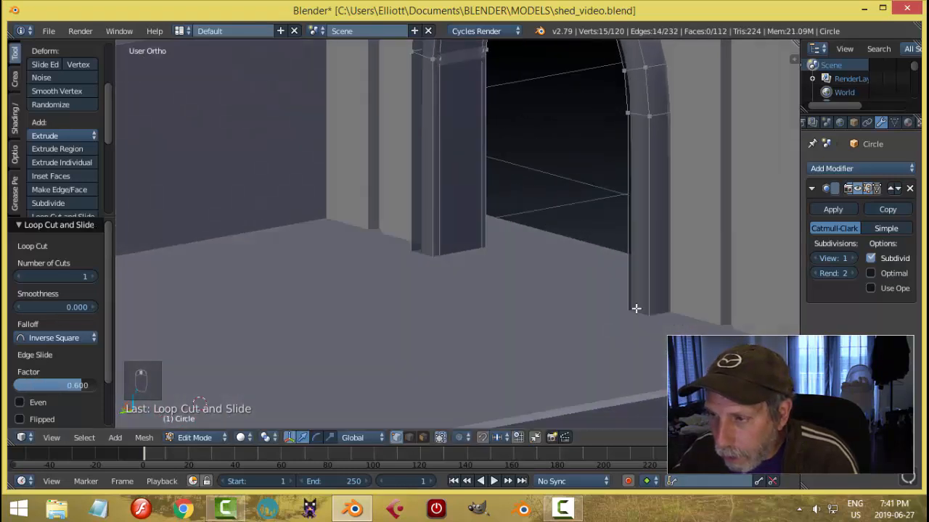
key(ctrl+r)
click(629, 335)
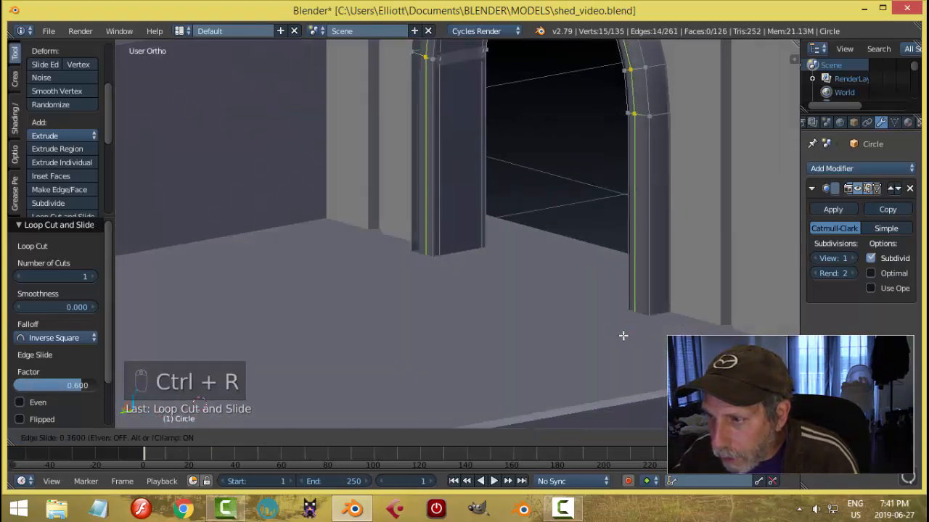
click(620, 334)
key(ctrl+r)
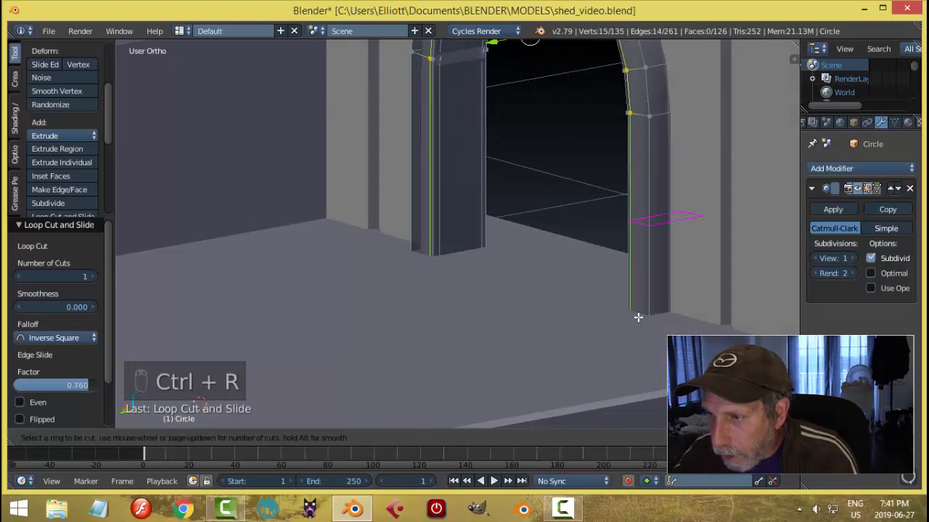
click(634, 334)
click(636, 339)
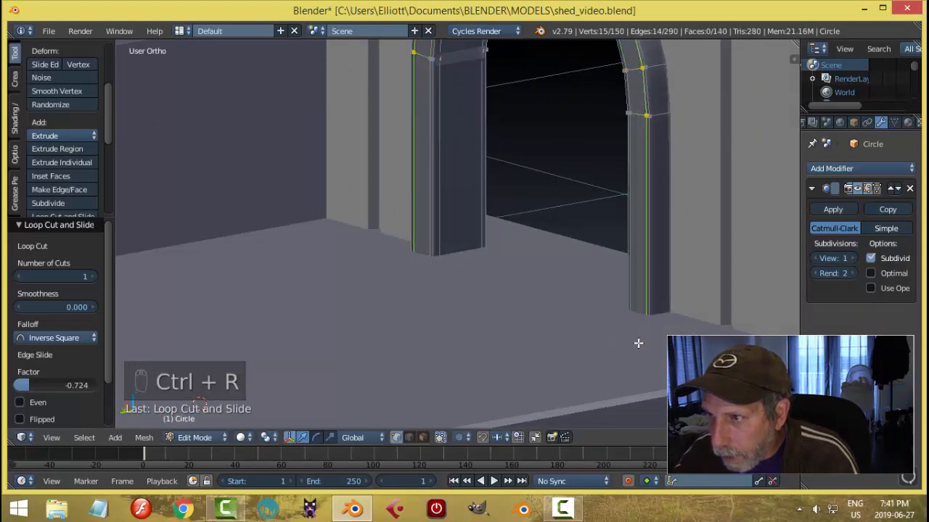
middle_drag(636, 342, 611, 331)
key(ctrl+r)
click(593, 329)
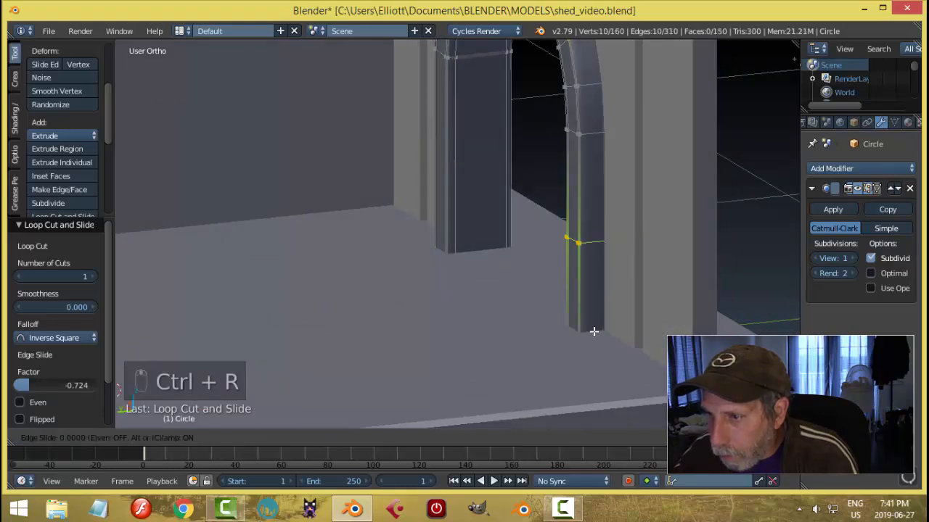
click(592, 338)
key(ctrl+z)
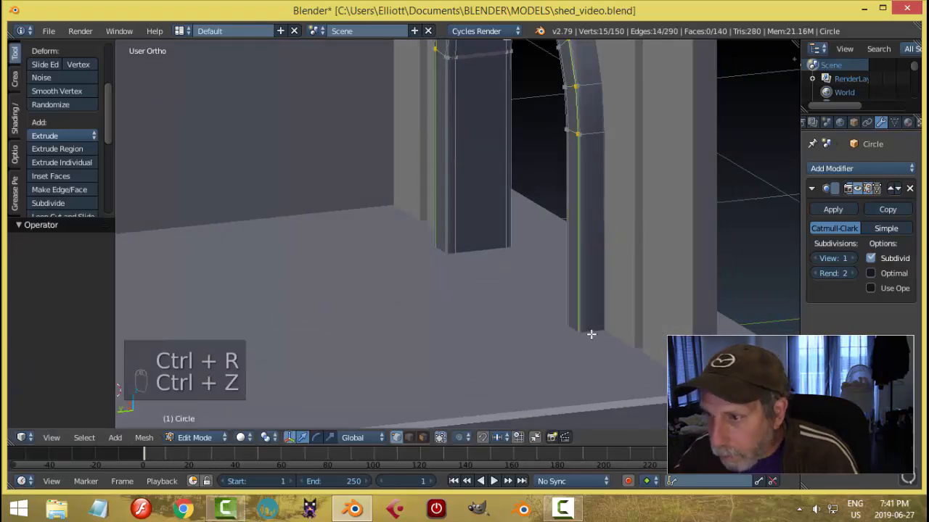
- Add another lengthwise loop cut on the arch frame, slide it close to the neighbouring edge, and return to Object Mode
key(ctrl+r)
click(592, 338)
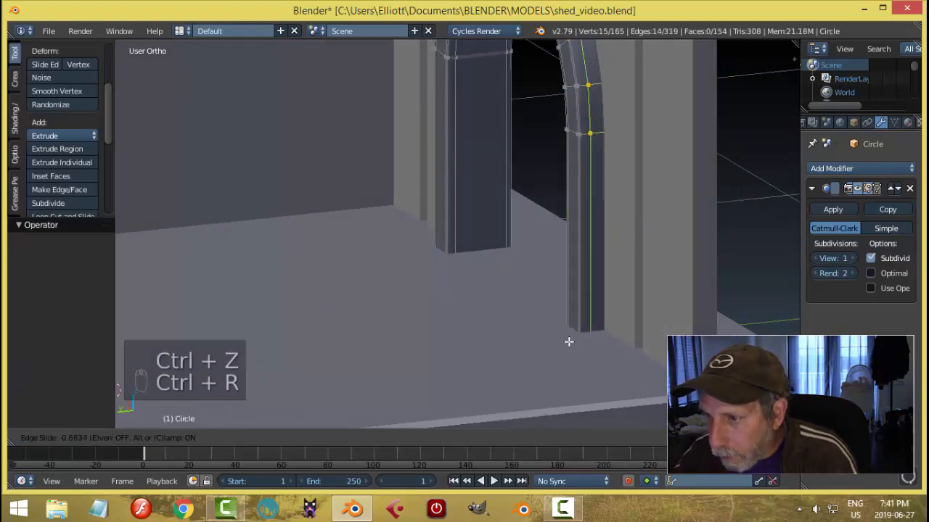
click(564, 341)
key(a)
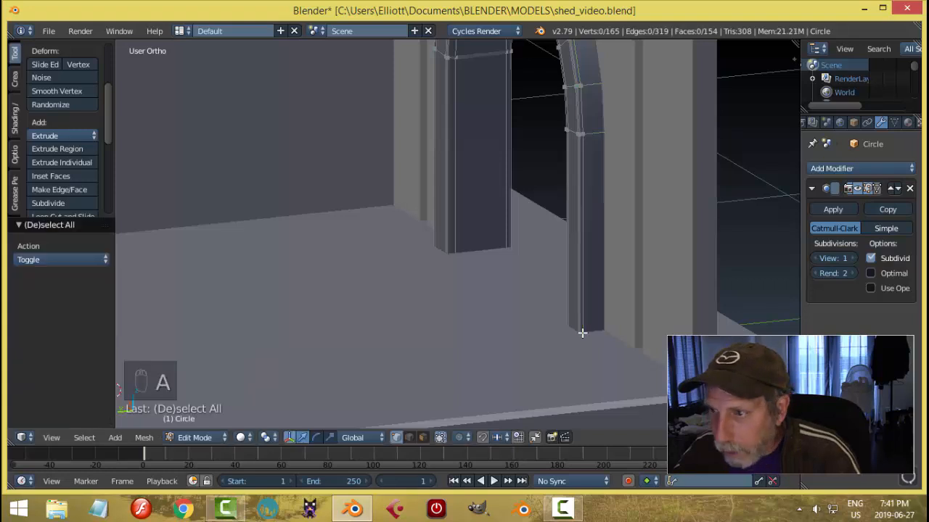
key(Tab)
click(523, 341)
key(a)
key(a)
scroll(626, 269, down, 4)
scroll(482, 289, up, 4)
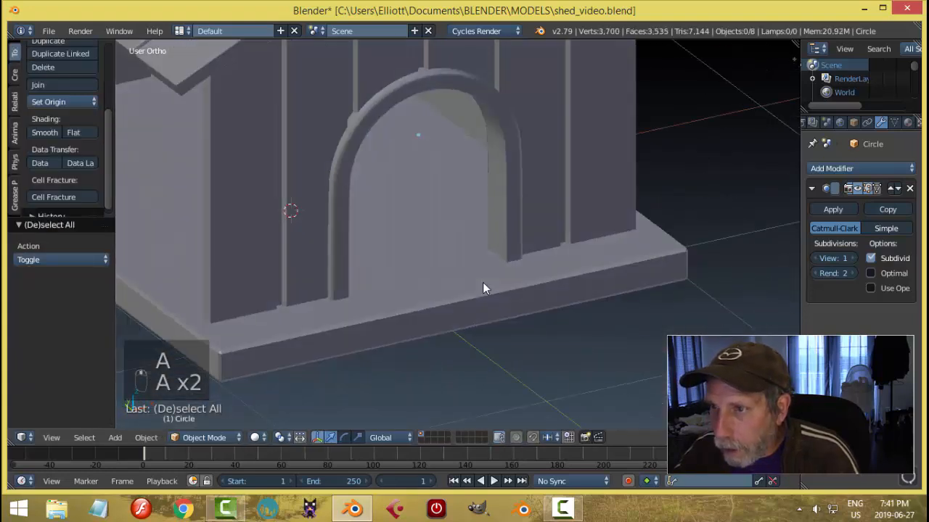
- Shade the arch frame smooth and reveal all hidden parts of the shed
right_click(491, 115)
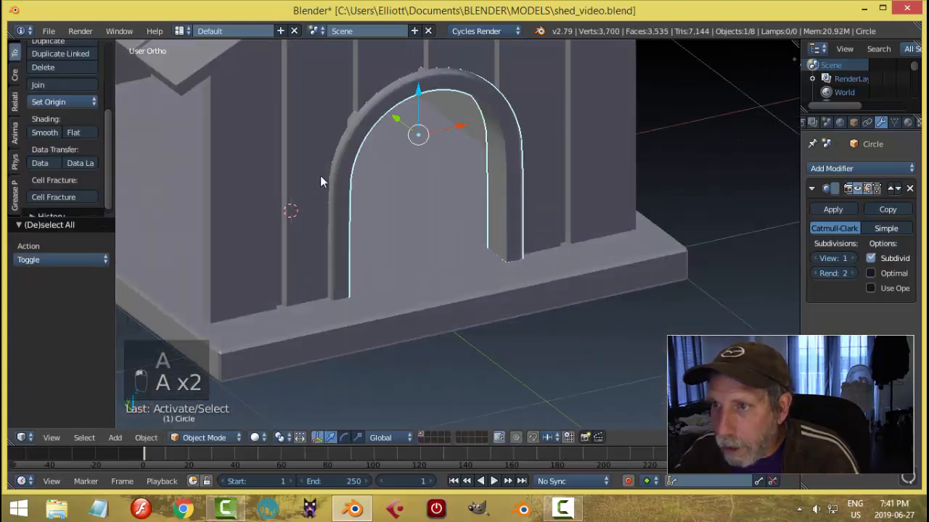
click(41, 132)
key(a)
scroll(512, 139, down, 5)
mouse_move(520, 201)
middle_down()
mouse_move(469, 141)
mouse_move(503, 100)
mouse_move(577, 122)
mouse_move(577, 180)
mouse_move(457, 191)
mouse_move(568, 168)
mouse_move(436, 193)
mouse_move(414, 208)
mouse_move(495, 186)
mouse_move(424, 207)
mouse_move(496, 222)
mouse_move(510, 211)
middle_up()
key(alt+h)
scroll(573, 187, down, 3)
scroll(495, 221, up, 3)
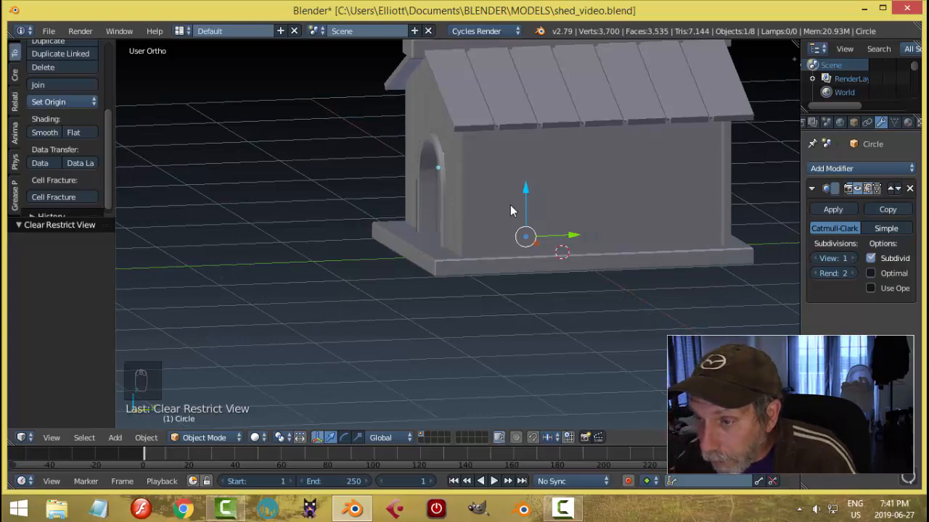
- Duplicate the floor slab and raise the copy to roughly mid-height of the doorway
scroll(510, 205, down, 3)
middle_drag(510, 205, 497, 253)
scroll(548, 243, up, 3)
right_click(433, 269)
mouse_move(546, 279)
middle_down()
mouse_move(518, 284)
mouse_move(548, 275)
middle_up()
key(shift+d)
right_click(549, 276)
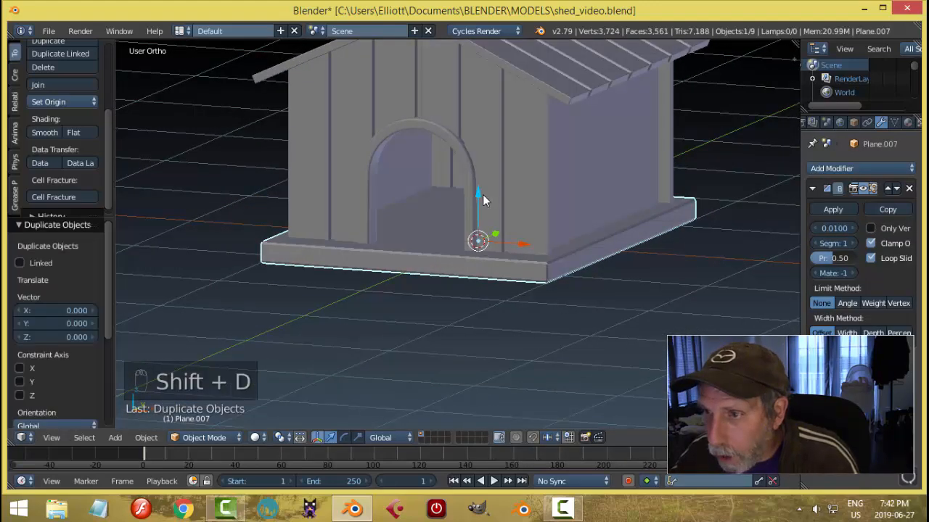
drag(482, 195, 485, 137)
- Scale the raised slab copy's mesh by about 0.529 along Z and about 0.619 uniformly so it fits inside the walls
key(Tab)
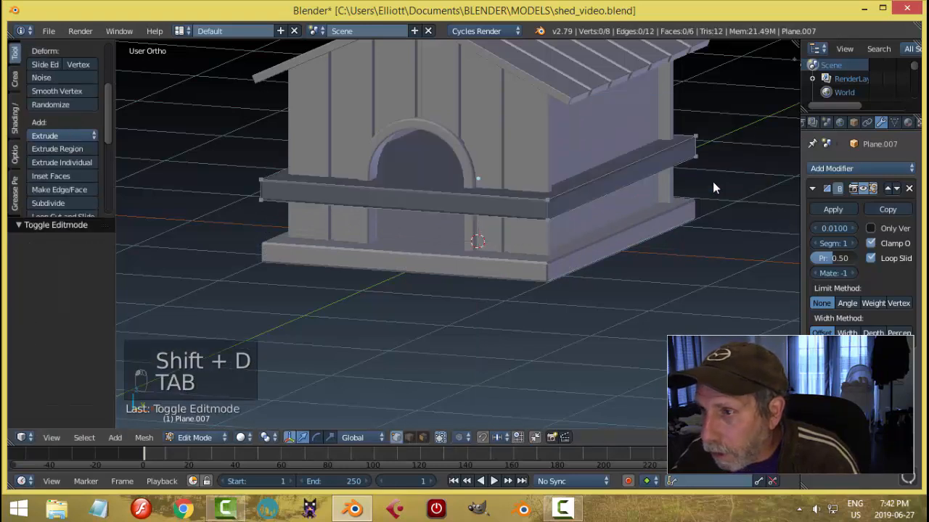
key(a)
key(a)
key(s)
key(z)
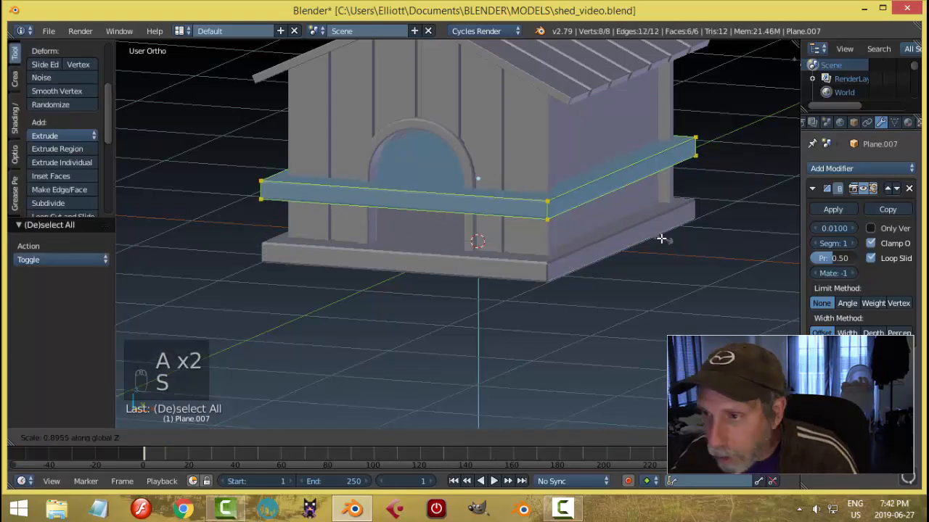
click(589, 229)
key(s)
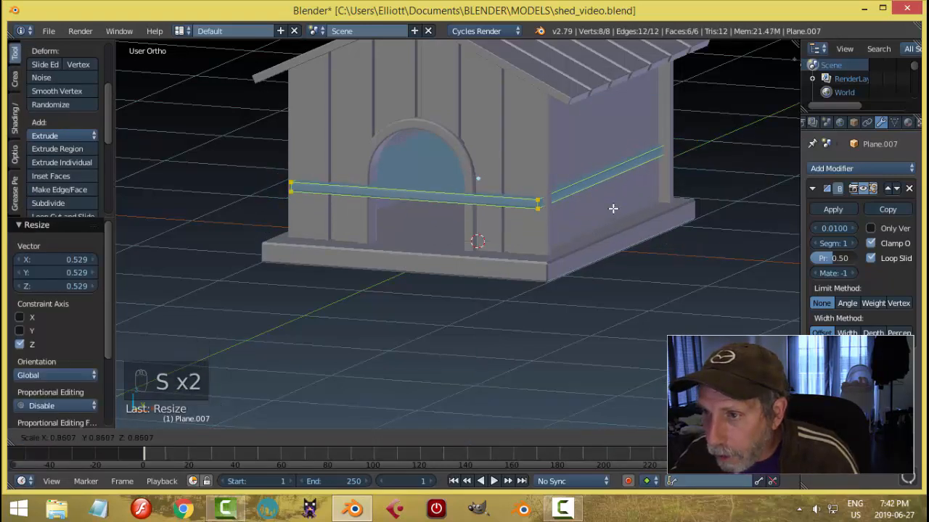
click(553, 219)
middle_drag(552, 219, 649, 216)
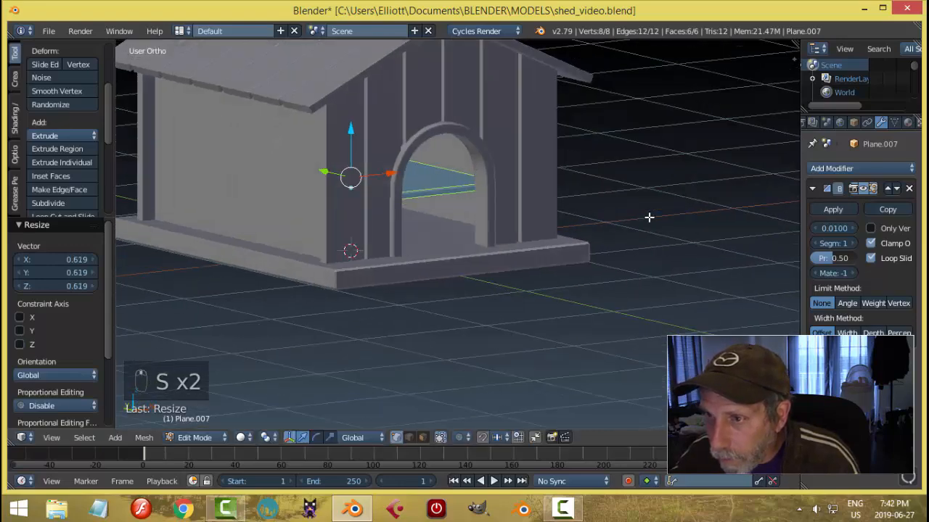
key(Tab)
click(571, 203)
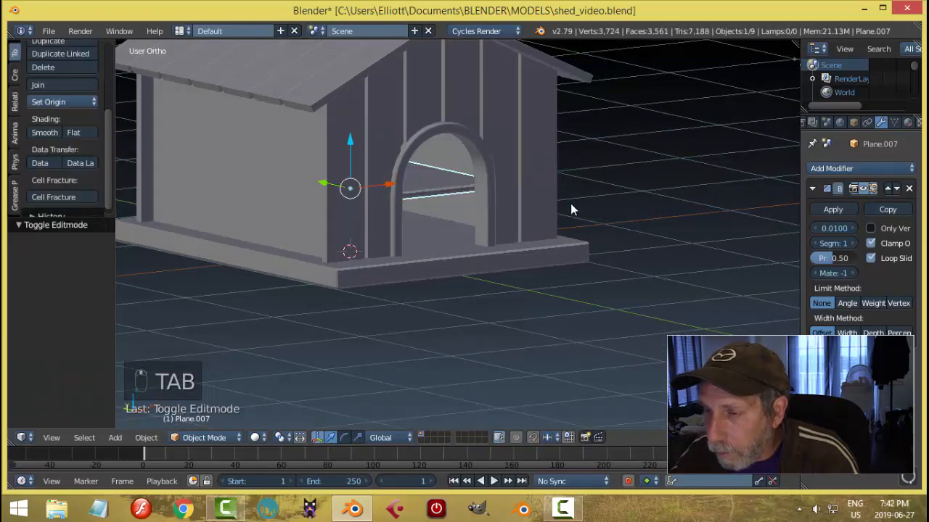
- Hide the back wall and widen the interior panel along X by about 1.27 to reach the side walls
middle_drag(570, 203, 626, 229)
right_click(697, 198)
key(h)
right_click(681, 220)
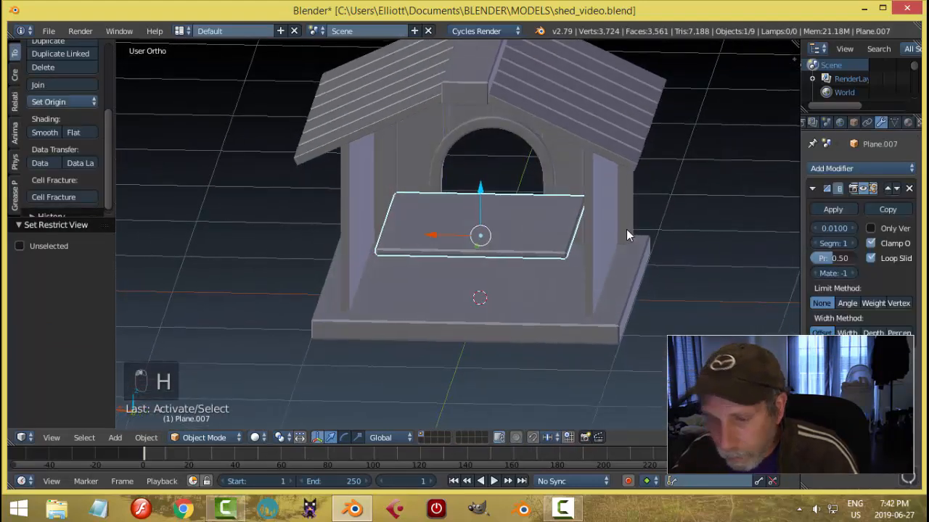
key(s)
key(x)
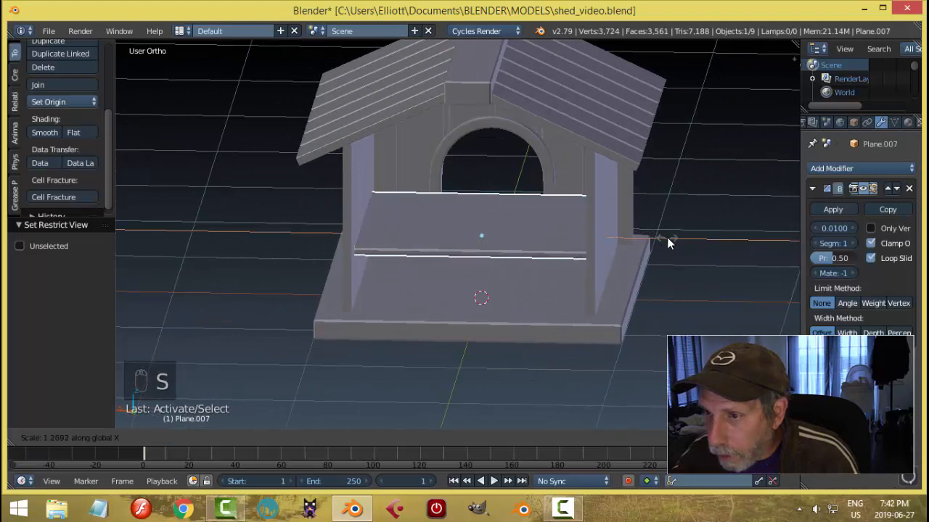
click(667, 237)
middle_drag(544, 237, 538, 210)
- Reposition the interior panel, shifting it 0.133 along Y, and reveal the hidden back wall
mouse_move(494, 164)
mouse_down()
mouse_move(495, 143)
mouse_move(500, 167)
mouse_up()
key(a)
middle_drag(501, 167, 721, 210)
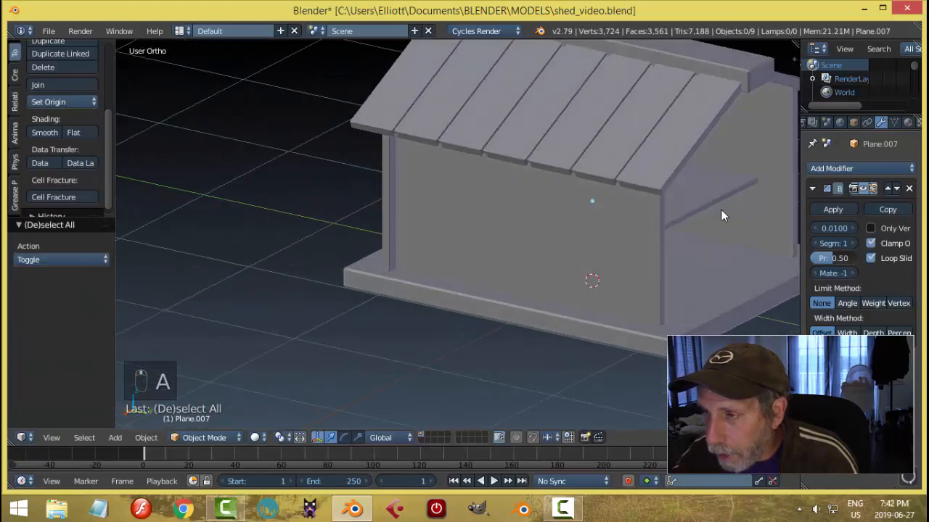
right_click(715, 196)
drag(634, 206, 702, 223)
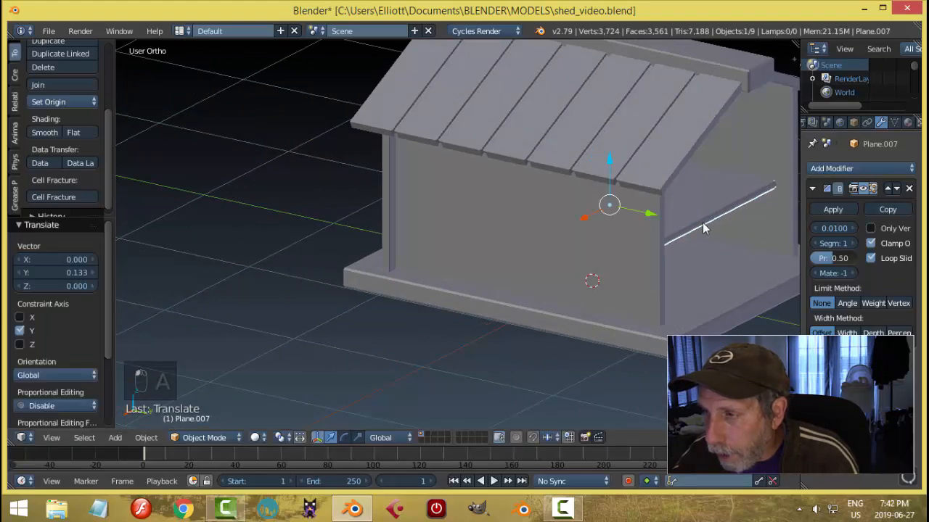
key(alt+h)
key(a)
scroll(506, 229, down, 5)
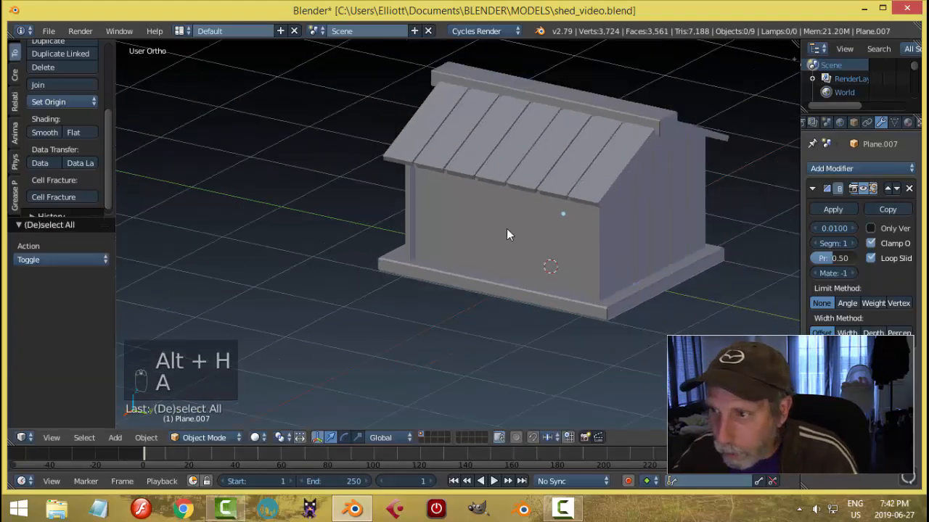
middle_drag(506, 229, 567, 221)
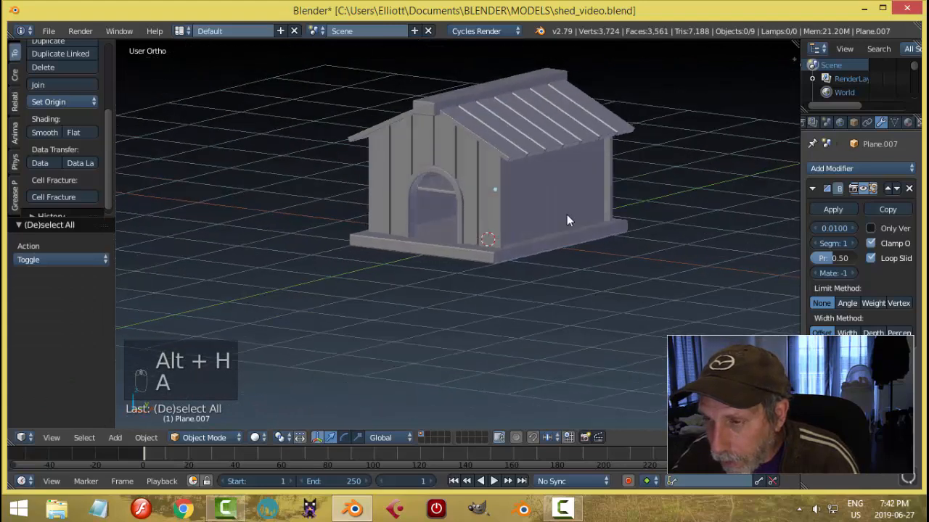
- Add two loop cuts to the interior panel seen through the doorway, using slide factor -0.625 for the first
scroll(451, 209, up, 3)
middle_drag(451, 209, 383, 197)
right_click(456, 204)
scroll(456, 205, up, 3)
key(Tab)
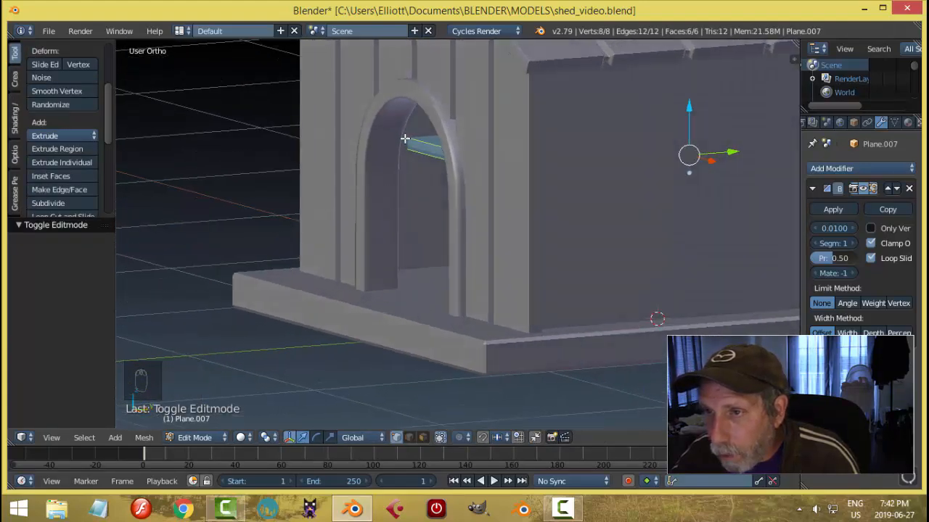
key(ctrl+r)
click(405, 140)
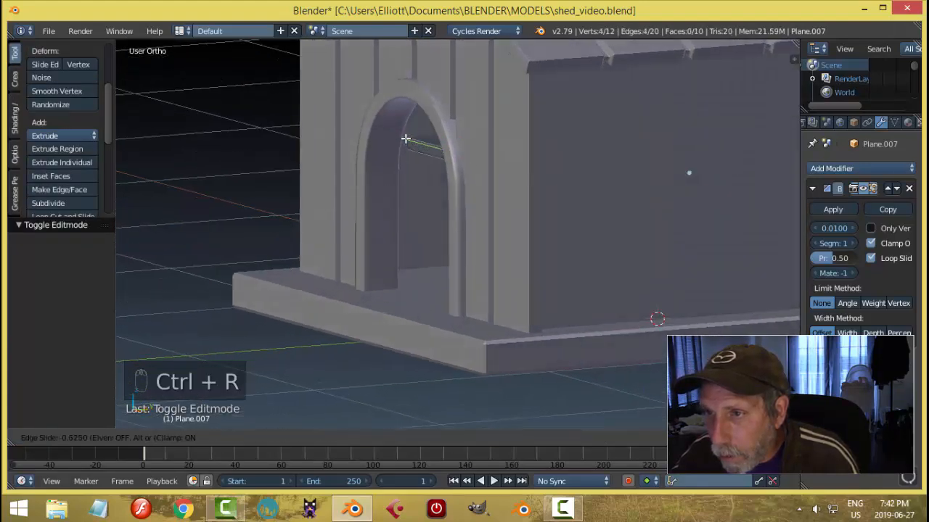
click(406, 139)
key(ctrl+r)
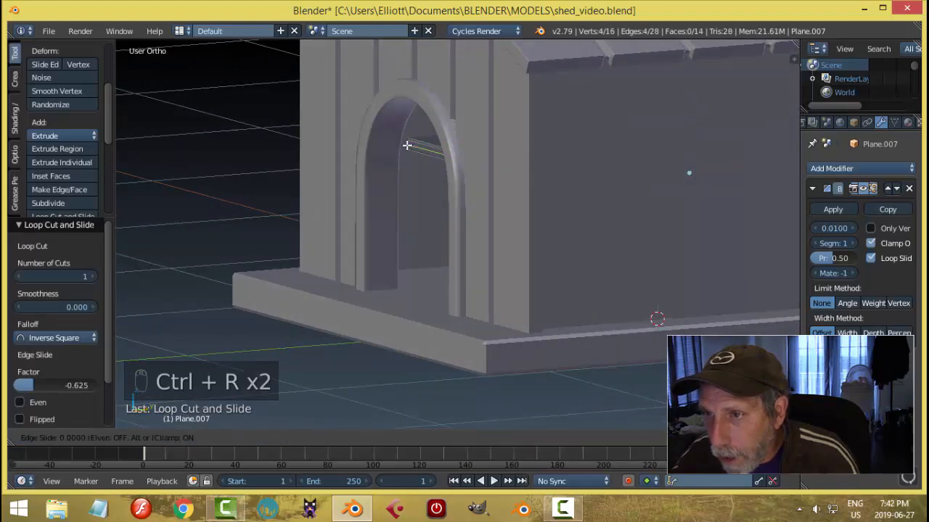
click(407, 147)
key(a)
key(Tab)
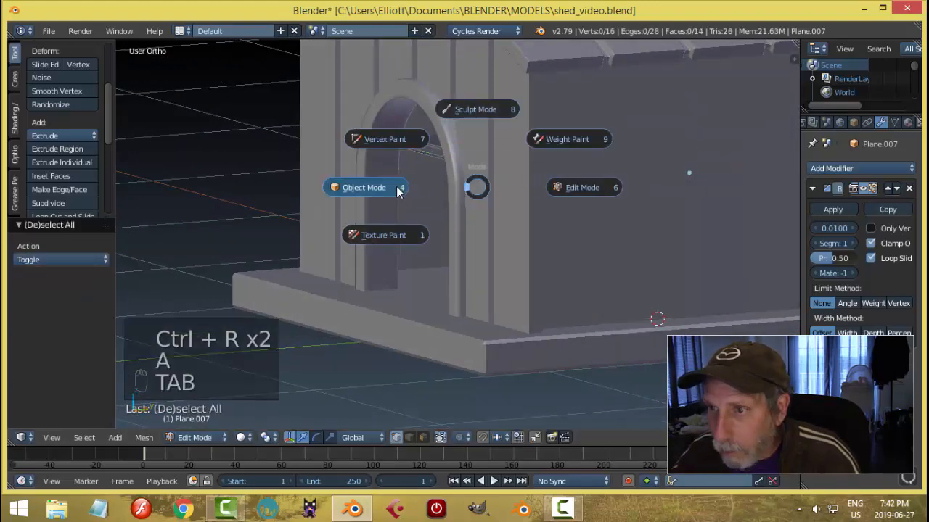
key(a)
key(a)
- Duplicate the doorway's arch frame and move the copy -0.698 along Y, in front of the shed
scroll(457, 191, down, 4)
middle_drag(512, 192, 512, 246)
scroll(494, 238, down, 2)
right_click(510, 210)
scroll(411, 228, up, 2)
right_click(379, 208)
scroll(487, 239, down, 2)
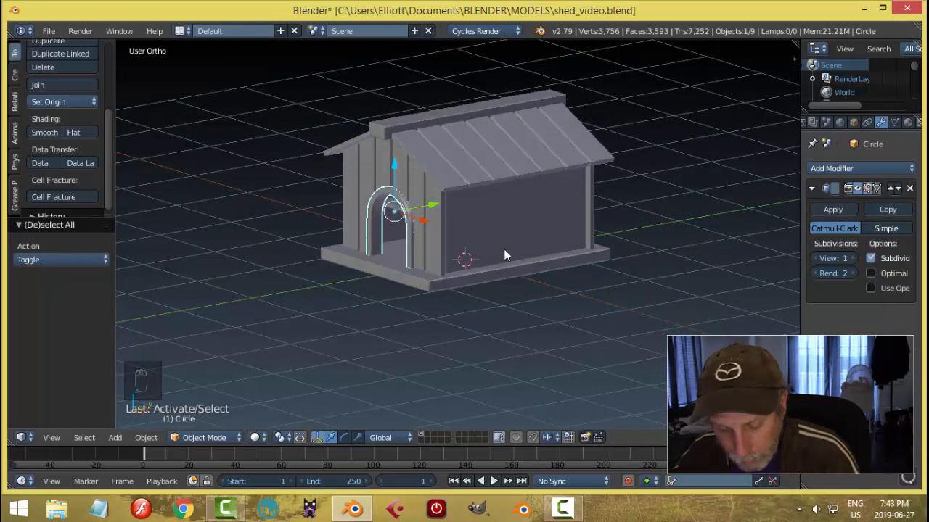
key(alt+h)
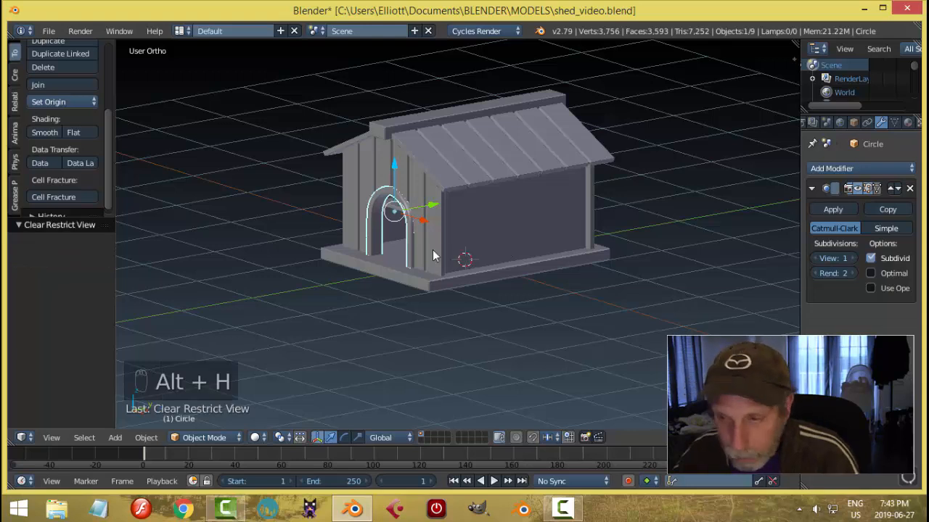
key(a)
right_click(406, 218)
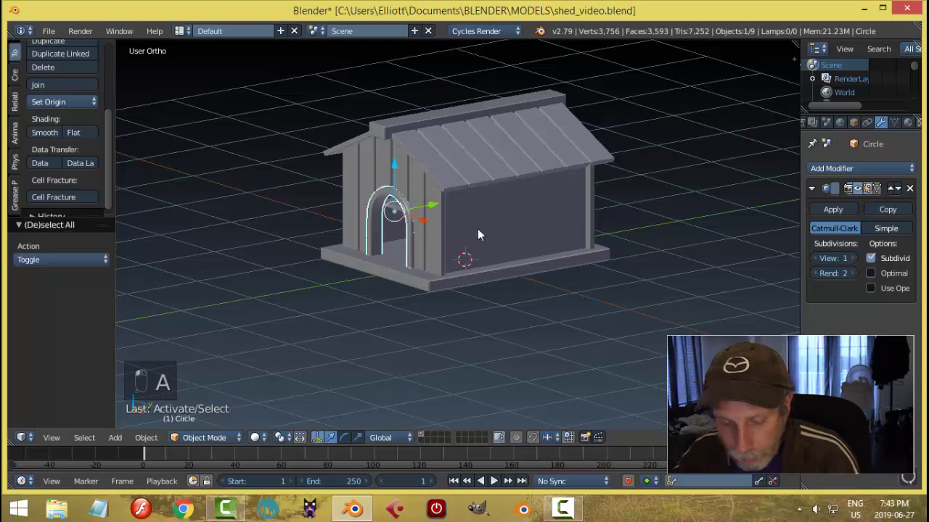
key(shift+d)
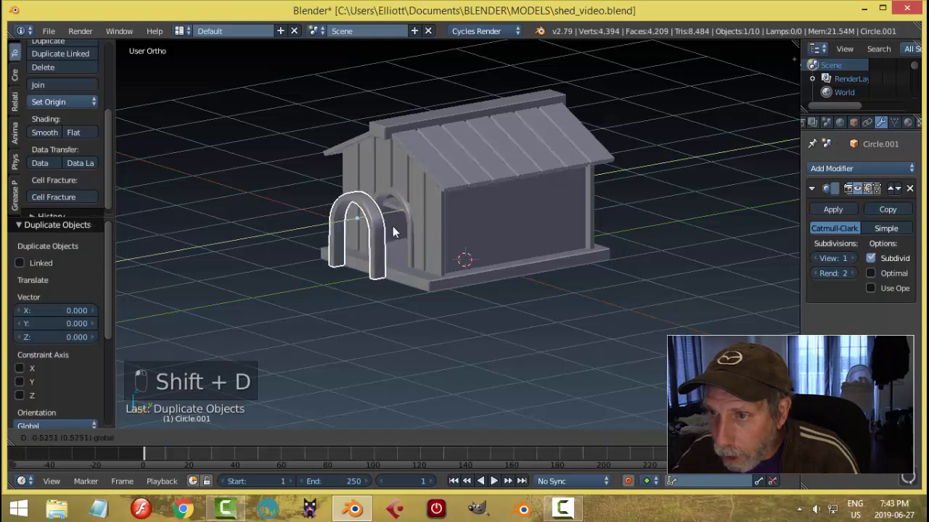
click(406, 269)
- Rotate the copied arch frame 90 degrees about the Z axis
text(r)
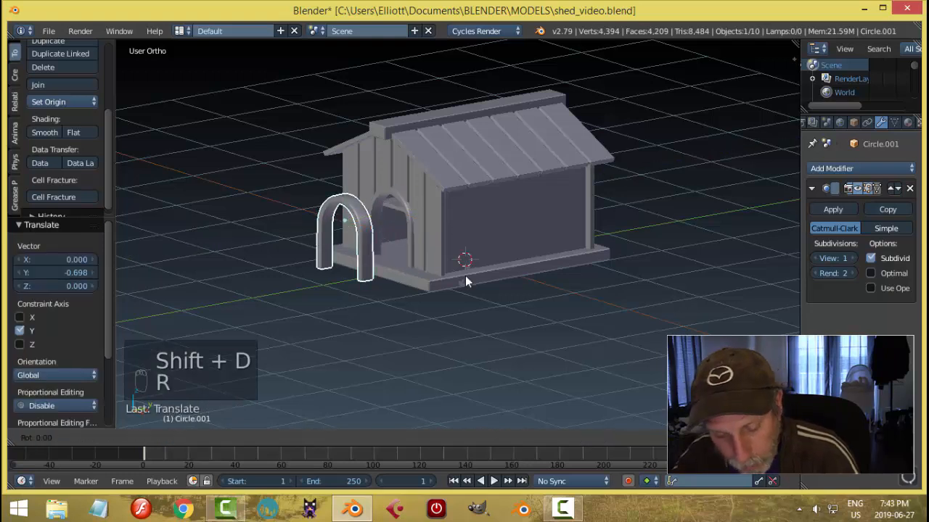
text(z90)
key(Return)
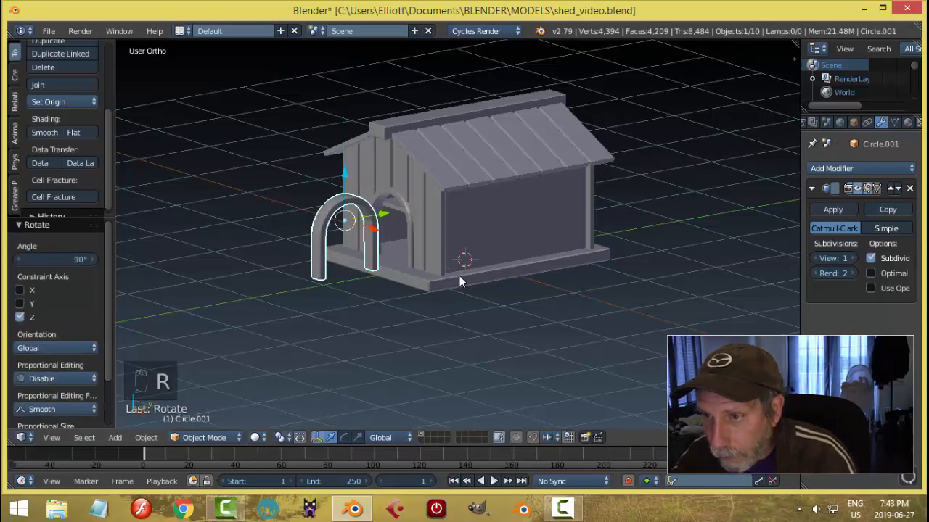
- Place the copied frame at the side wall by moving it 2.219 along Y, 0.943 along X and -0.547 along Y
key(g)
key(y)
click(548, 226)
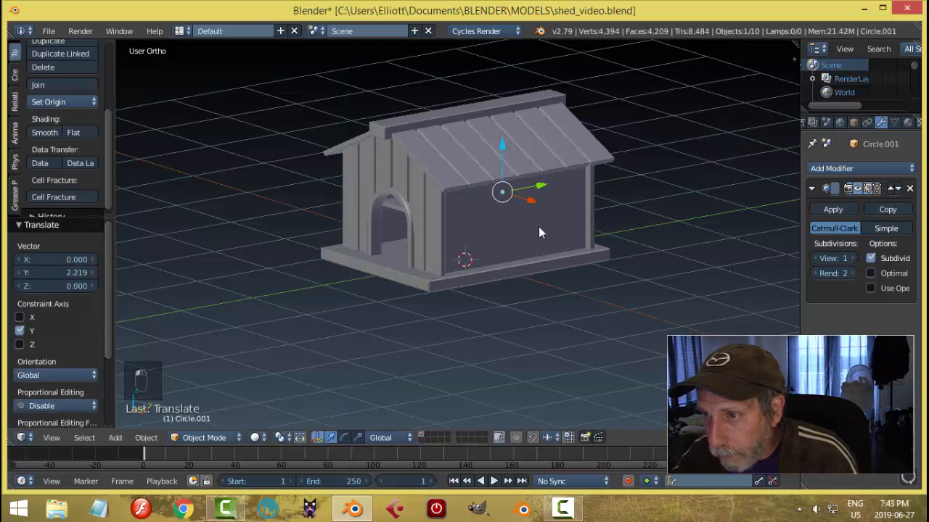
key(g)
key(x)
click(573, 260)
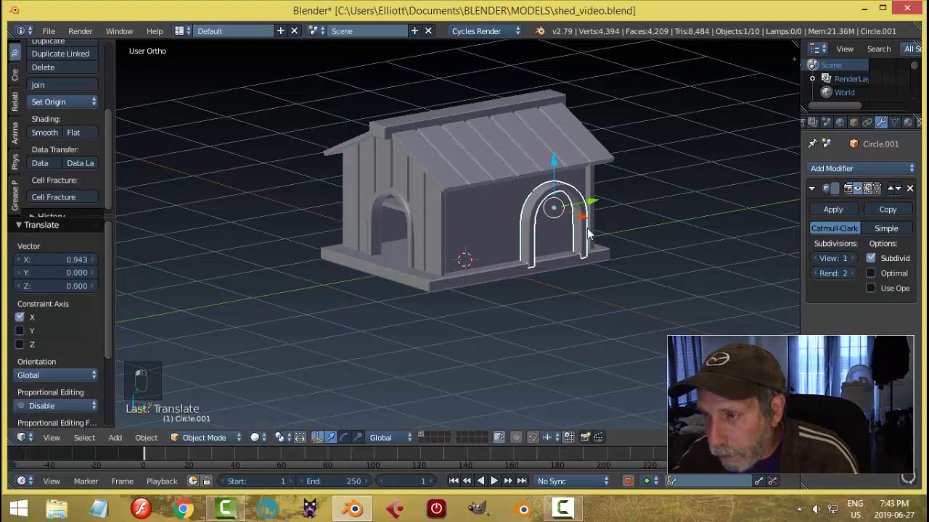
mouse_move(599, 204)
mouse_down()
mouse_move(564, 213)
mouse_move(589, 212)
mouse_up()
- Select the lengthwise edge loop around the copied frame's inner opening and separate it into its own object
key(KP_3)
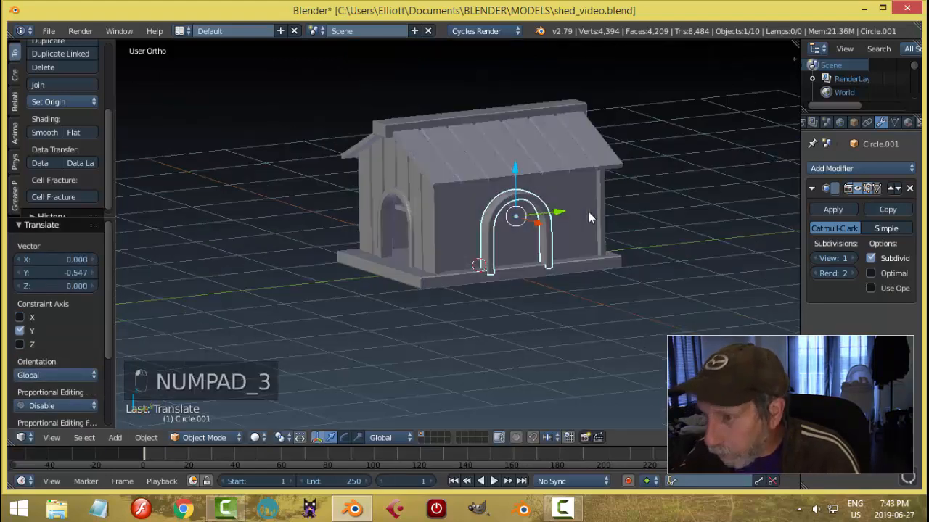
scroll(598, 213, up, 5)
key(Tab)
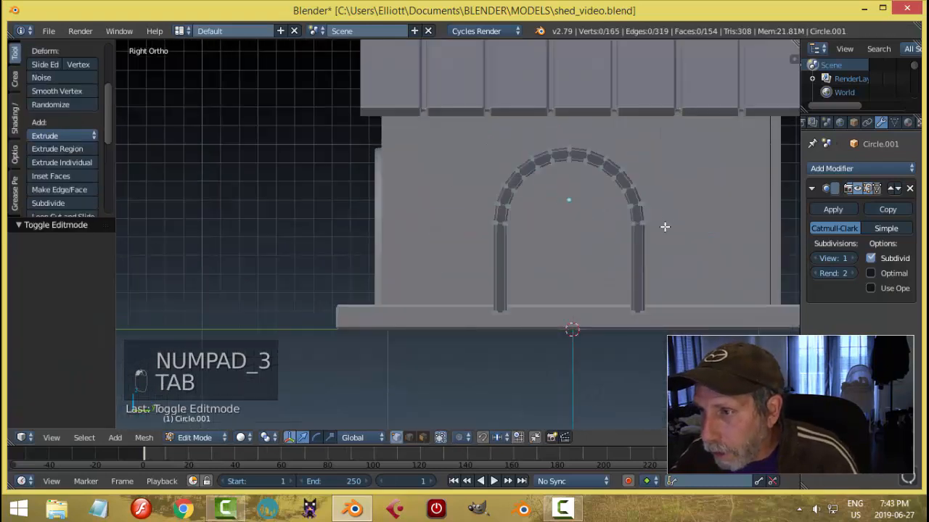
scroll(664, 224, up, 3)
shift+middle_drag(725, 205, 409, 208)
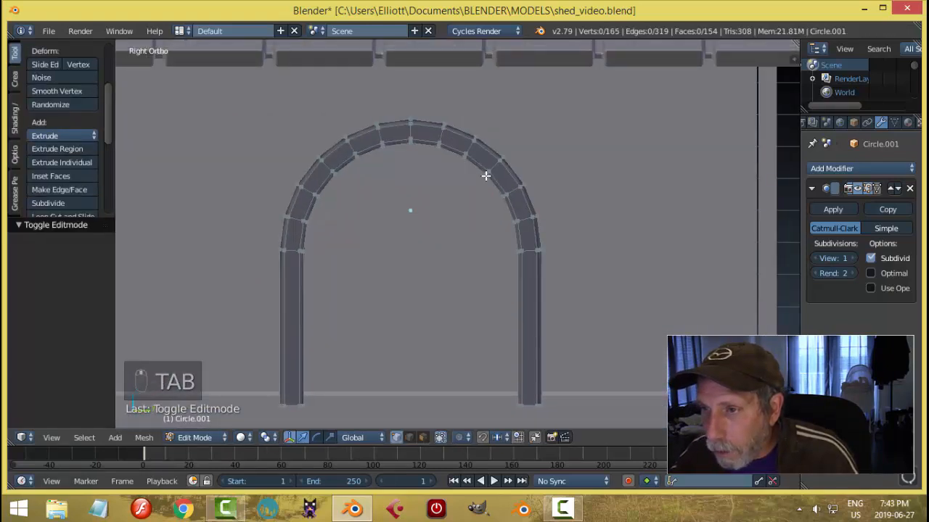
key(ctrl+Tab)
click(454, 189)
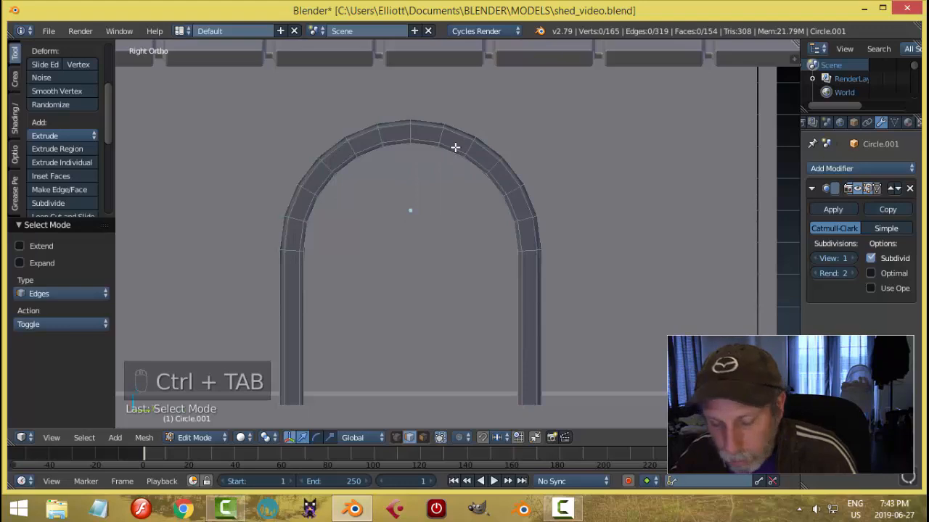
alt+right_click(455, 147)
scroll(518, 207, down, 4)
middle_drag(518, 208, 509, 242)
scroll(505, 242, up, 3)
key(p)
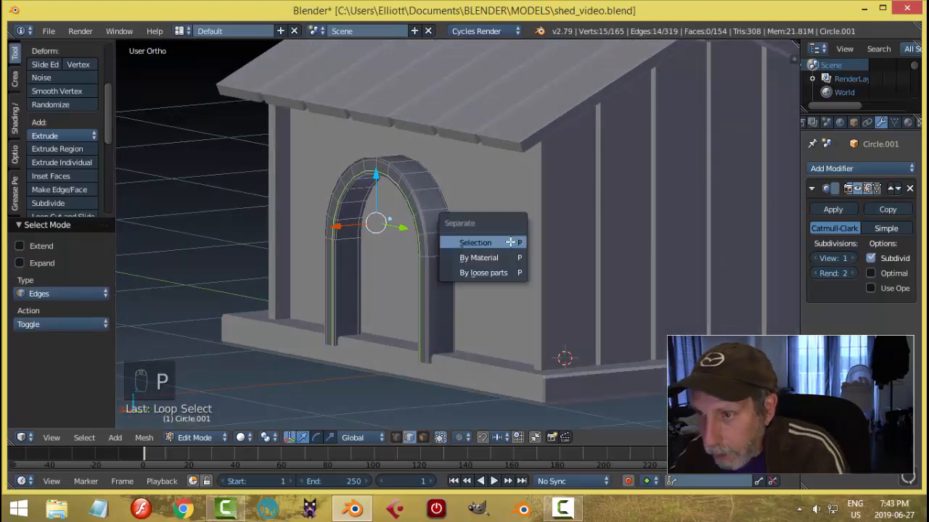
click(511, 242)
key(Tab)
click(393, 185)
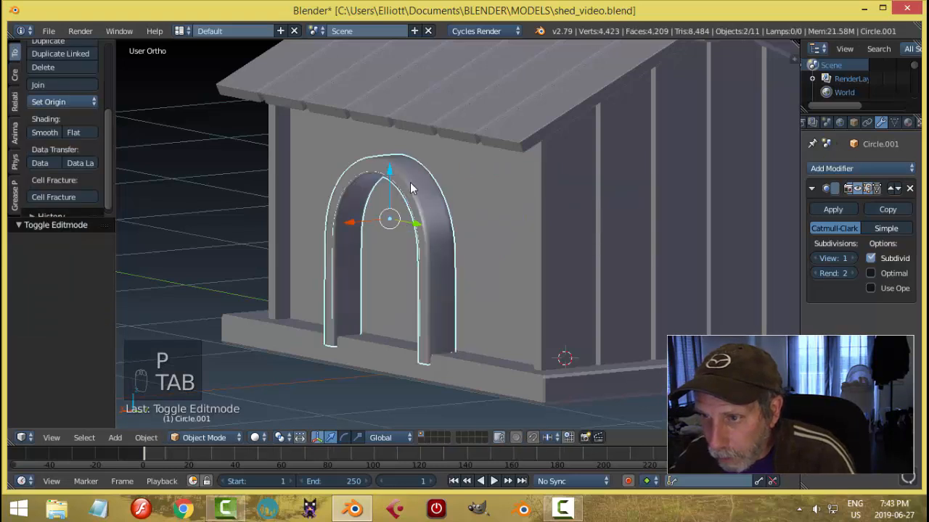
right_click(410, 182)
key(x)
click(410, 185)
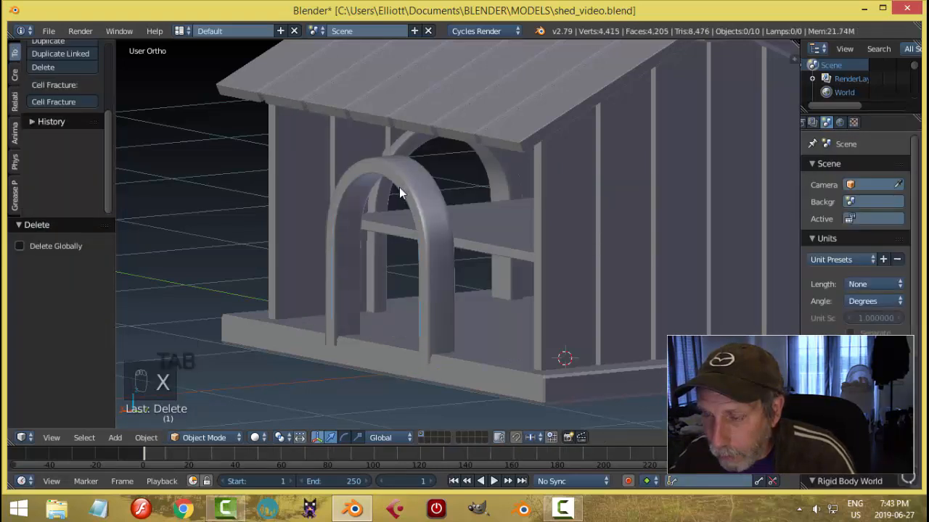
key(ctrl+z)
key(ctrl+z)
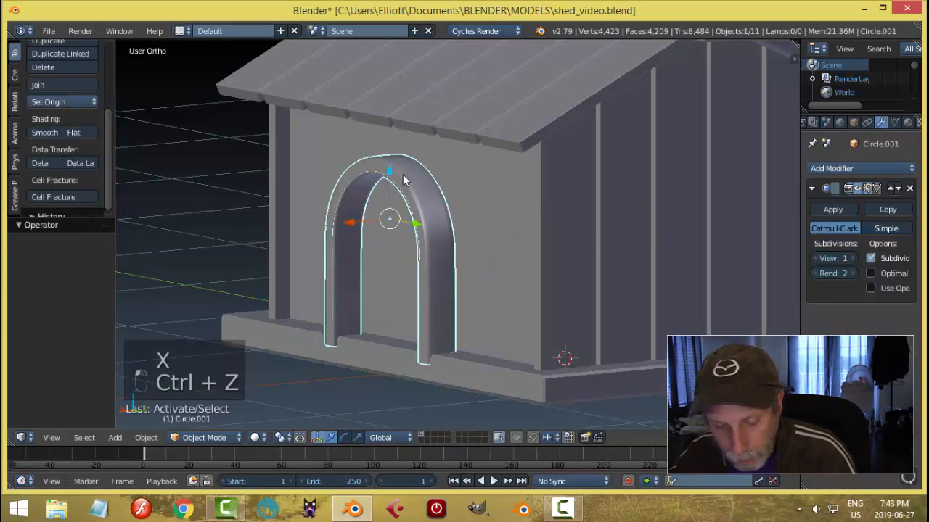
- Delete the copied arch frame at the side wall, keeping only its separated inner outline
key(x)
click(403, 175)
- Scale the separated arch outline down uniformly to window size and raise it 0.167 along Z
right_click(397, 186)
scroll(475, 210, up, 3)
middle_drag(475, 211, 497, 235)
key(s)
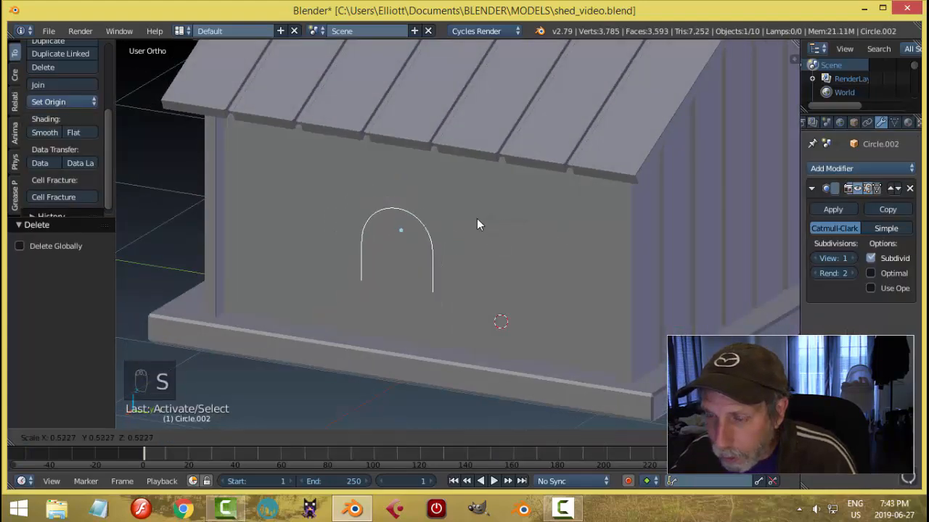
click(473, 217)
drag(404, 191, 417, 152)
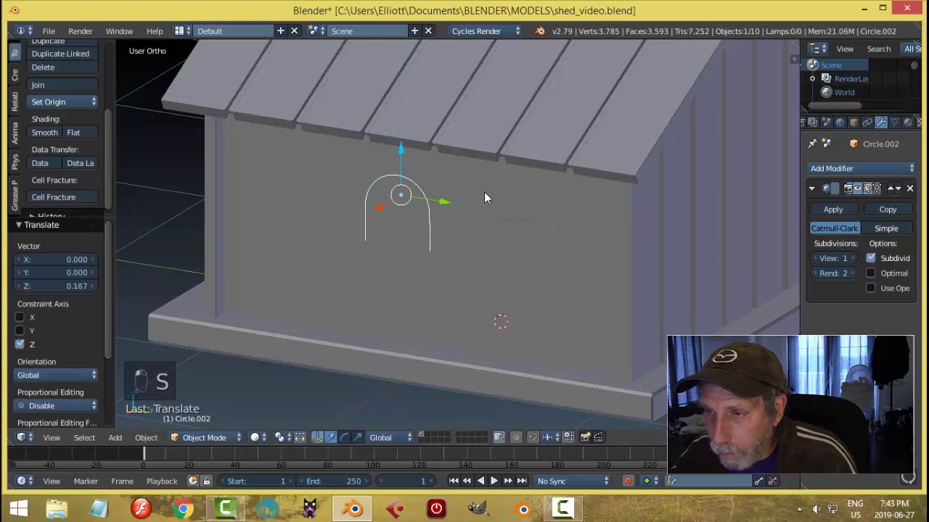
- Join the two lower end vertices of the arch outline with an edge and fill the closed outline with a face
key(Tab)
click(573, 194)
key(ctrl+Tab)
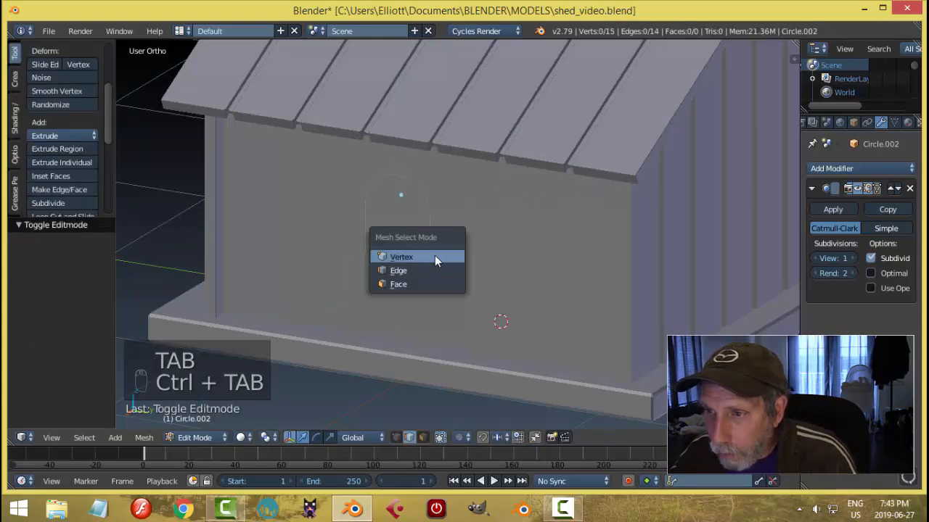
click(439, 266)
key(f)
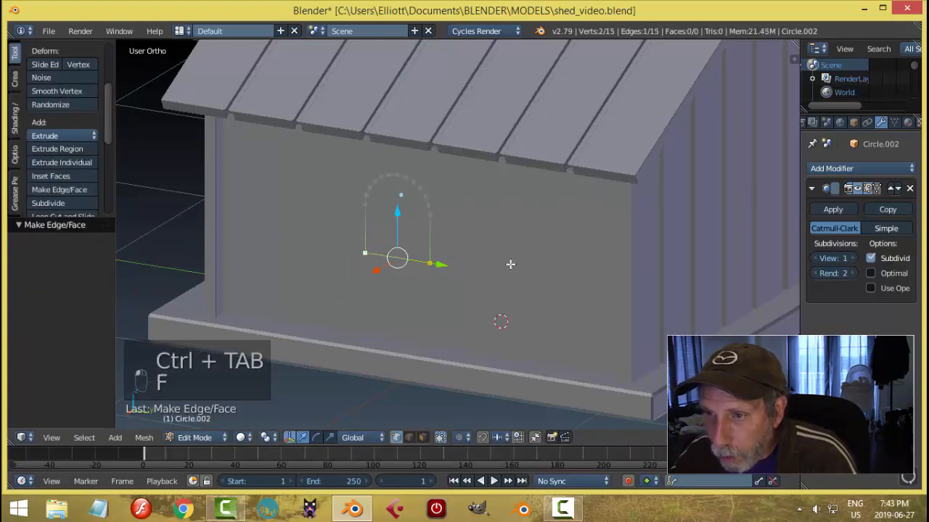
key(a)
key(a)
middle_drag(512, 261, 478, 273)
key(f)
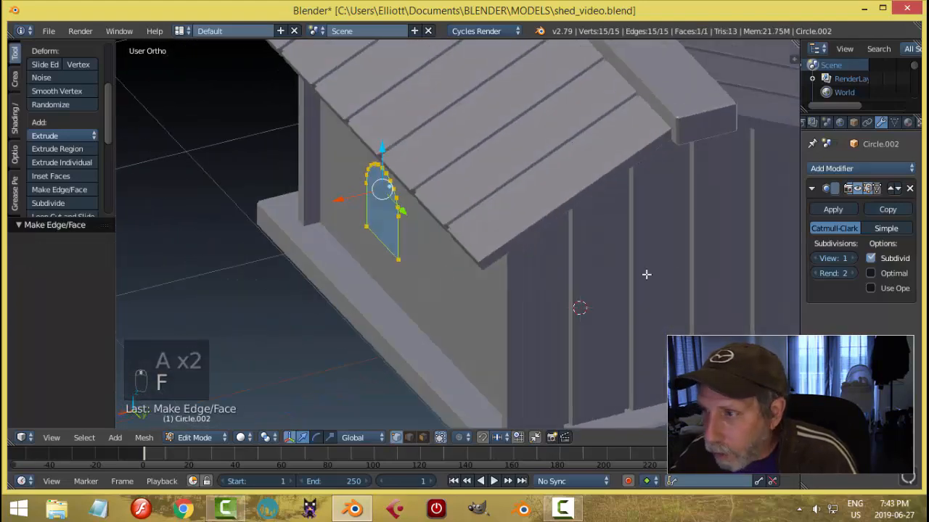
- Remove the arch's Subsurf modifier and extrude its face into a solid window cutter
click(912, 188)
middle_drag(342, 276, 508, 256)
key(e)
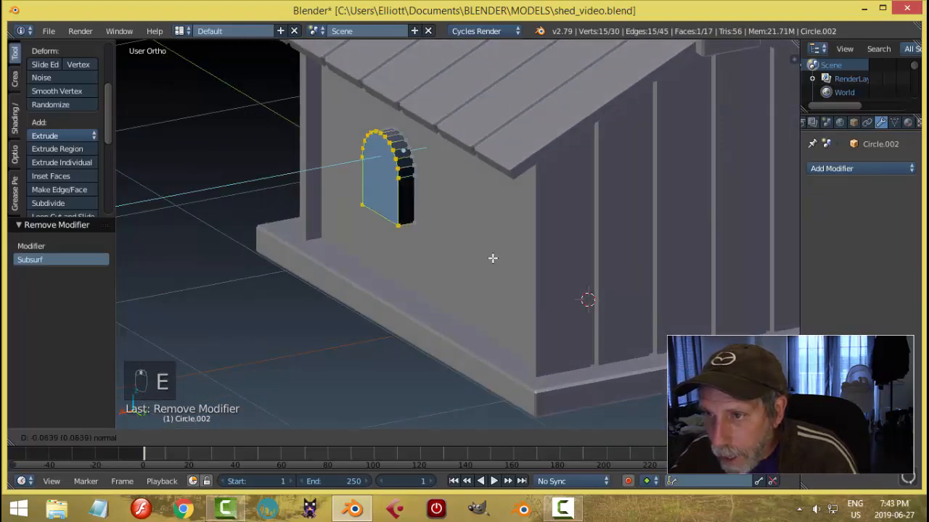
click(452, 234)
- Select the entire window cutter mesh and make its normals consistent
key(a)
key(a)
key(a)
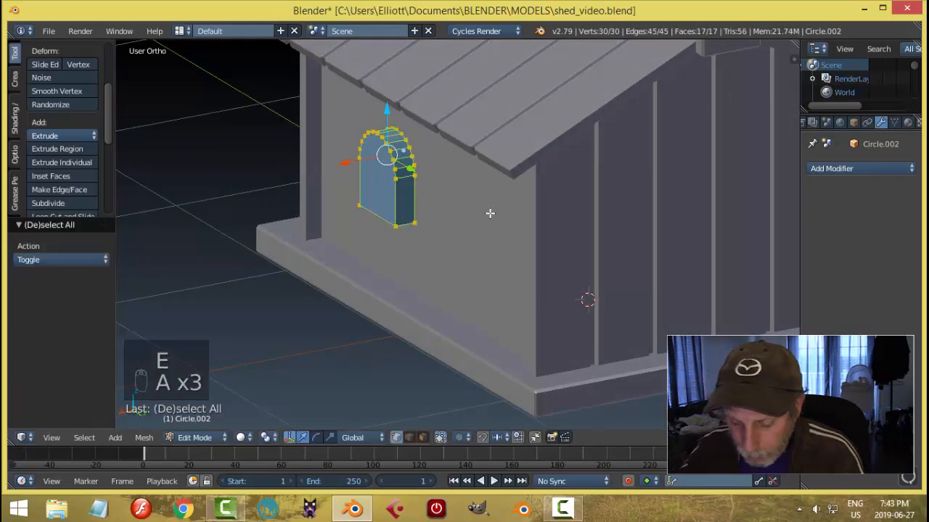
key(ctrl+n)
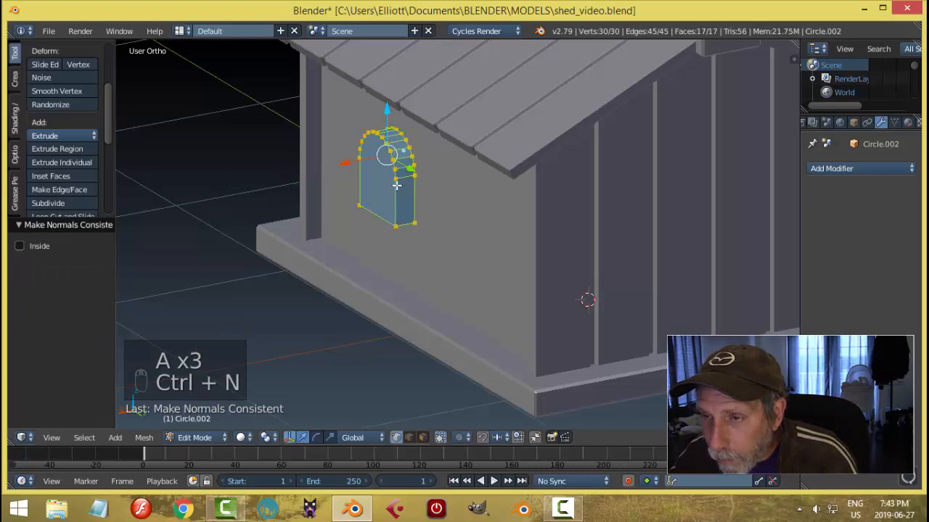
- Scale the cutter mesh 1.411 along X and move it -0.221 along X and -0.202 along Y through the side wall
key(s)
click(450, 224)
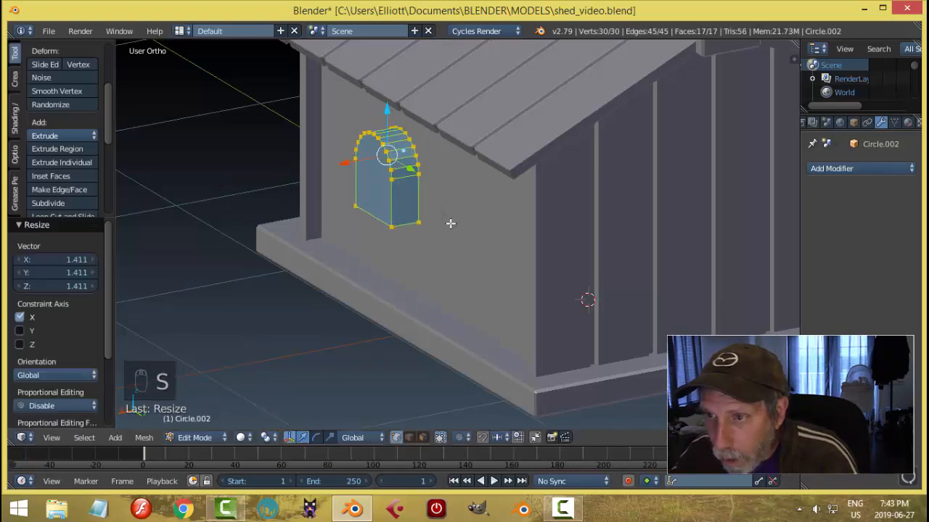
drag(335, 164, 375, 158)
middle_drag(338, 184, 427, 182)
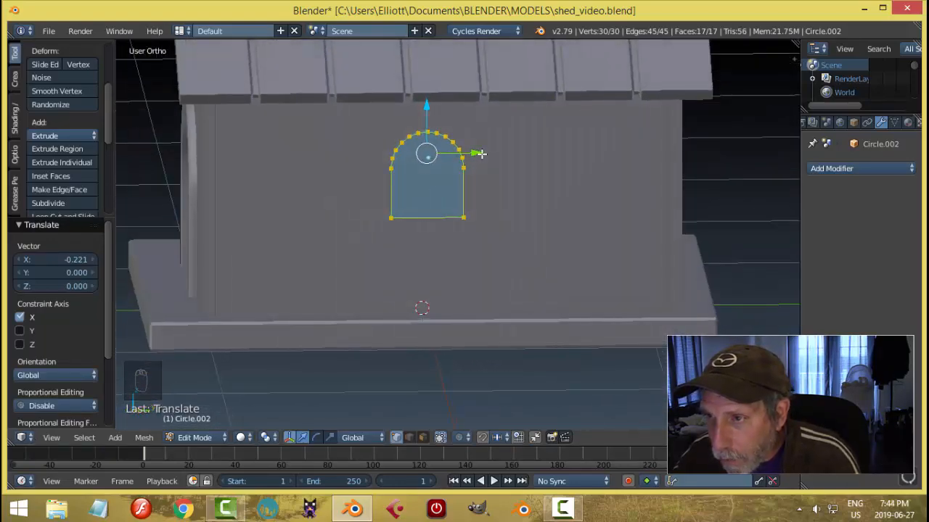
drag(479, 153, 426, 156)
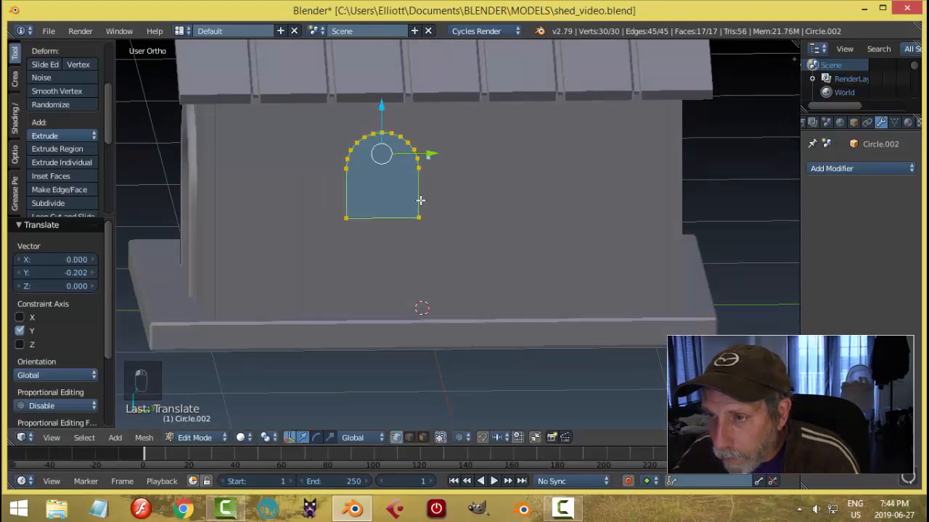
middle_drag(426, 157, 392, 177)
- Return to object mode and apply the window cutter's rotation and scale
key(Tab)
click(462, 219)
middle_drag(389, 228, 455, 225)
key(ctrl+a)
click(453, 220)
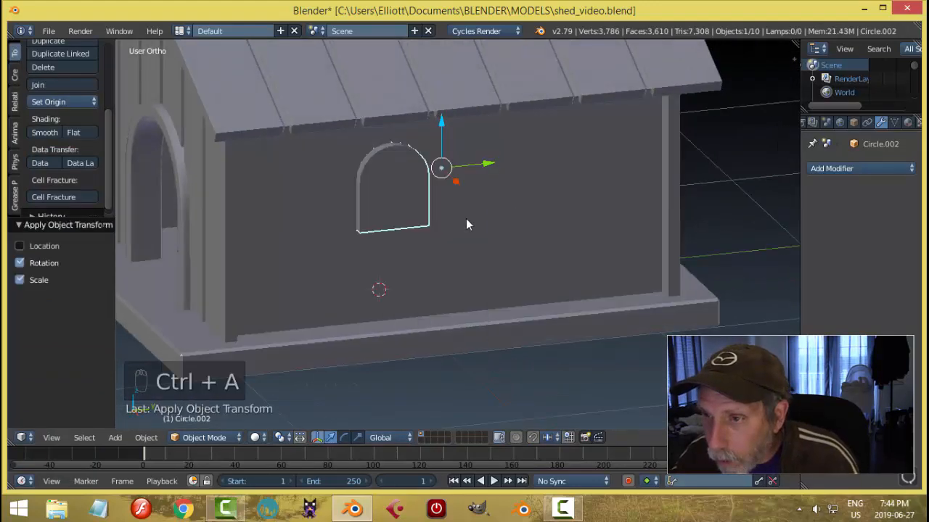
- Cut the arched window into the side wall with a Boolean Difference using the cutter object, and apply the modifier
right_click(607, 218)
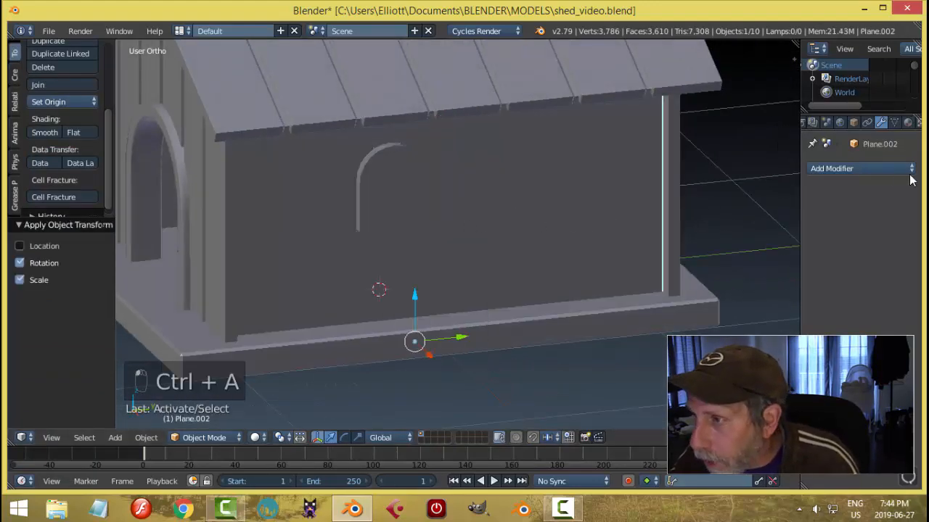
mouse_move(738, 195)
middle_down()
mouse_move(657, 191)
mouse_move(726, 190)
middle_up()
click(833, 169)
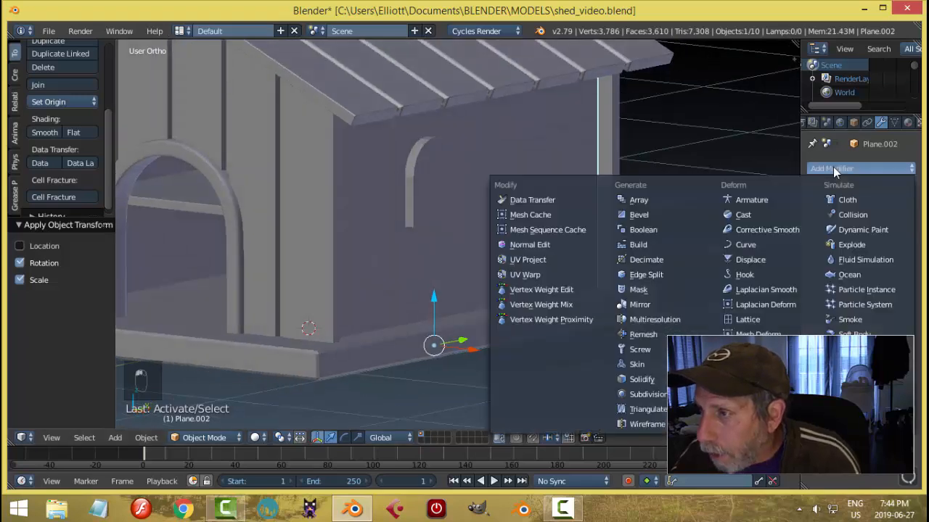
click(669, 230)
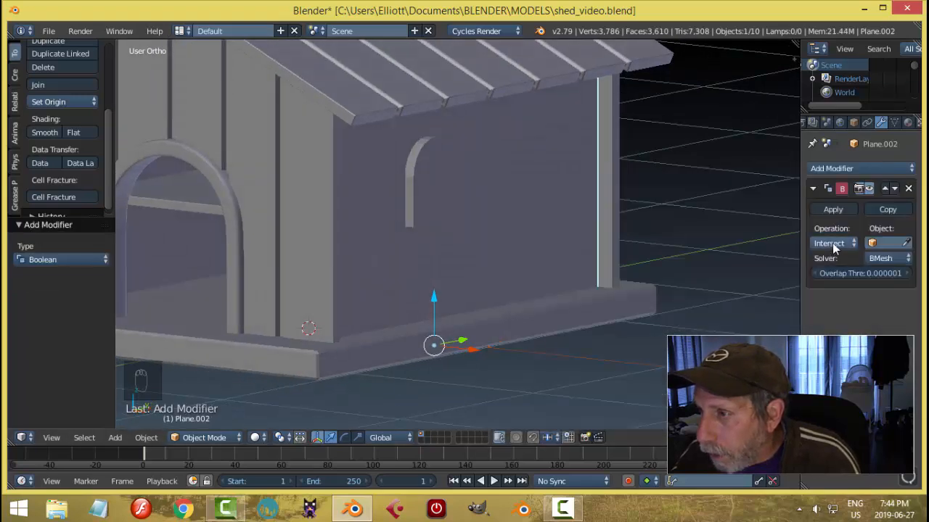
click(834, 248)
click(826, 201)
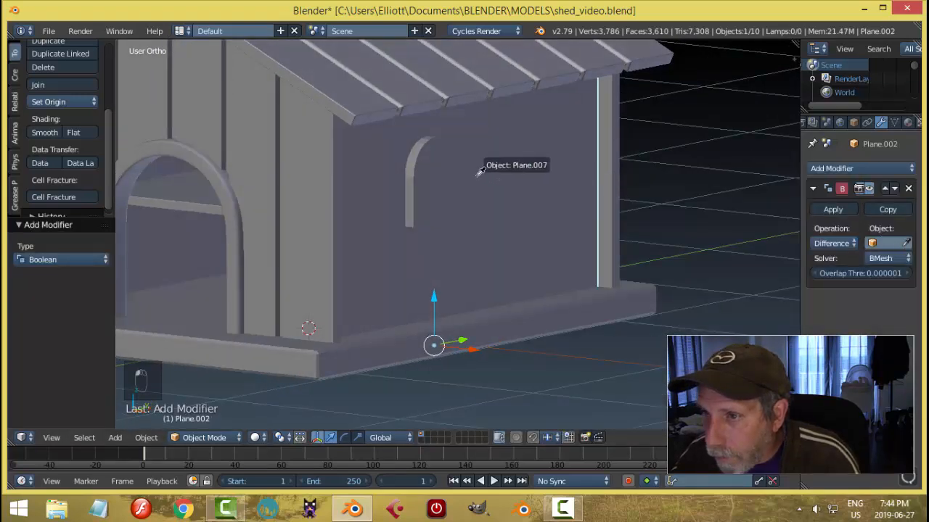
click(827, 209)
- Move the window cutter 0.567 along X, out of the side wall
key(g)
key(x)
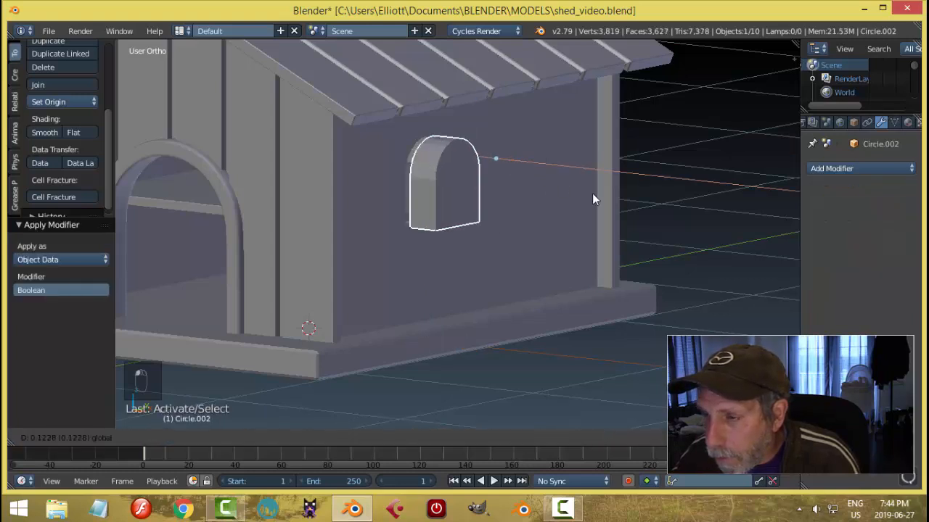
click(576, 228)
- Open the shed's interior panel for mesh editing in face select mode
middle_drag(577, 228, 489, 216)
right_click(547, 234)
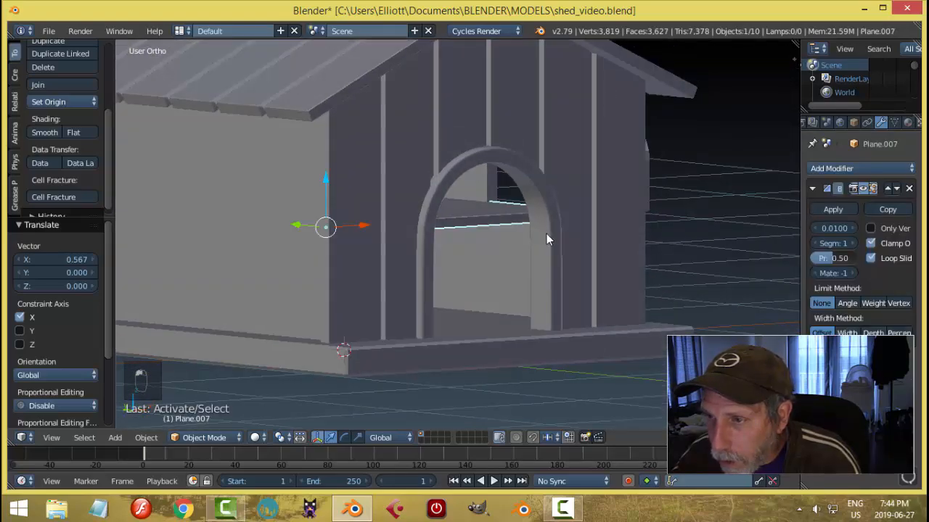
key(Tab)
scroll(476, 244, up, 2)
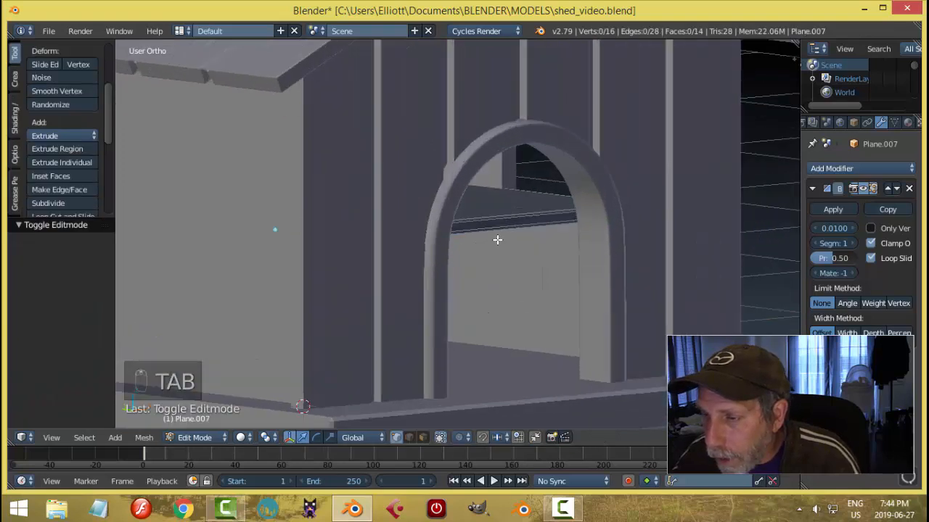
key(ctrl+Tab)
click(470, 262)
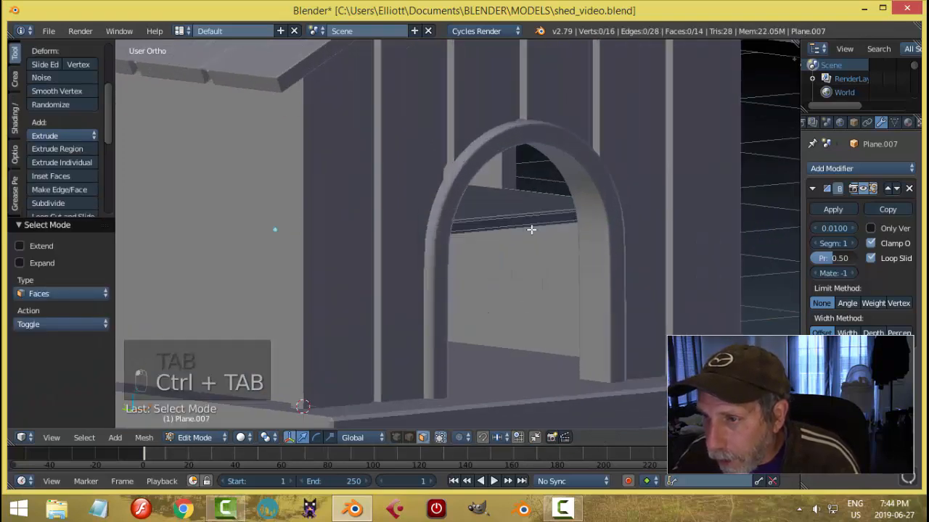
- Select three adjoining faces on the interior strip seen through the arched doorway and move them about 0.681 along Y
right_click(531, 230)
scroll(526, 221, up, 3)
shift+right_click(524, 201)
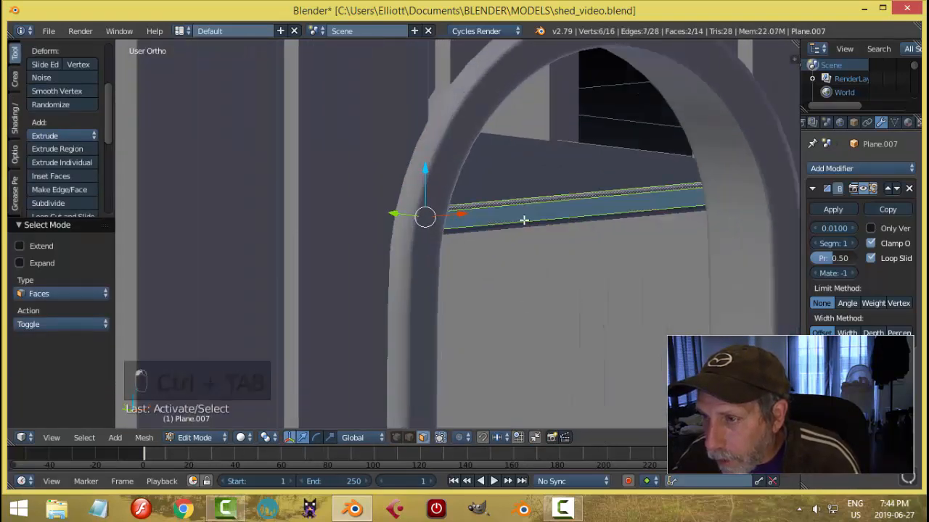
shift+right_click(524, 220)
scroll(528, 232, down, 4)
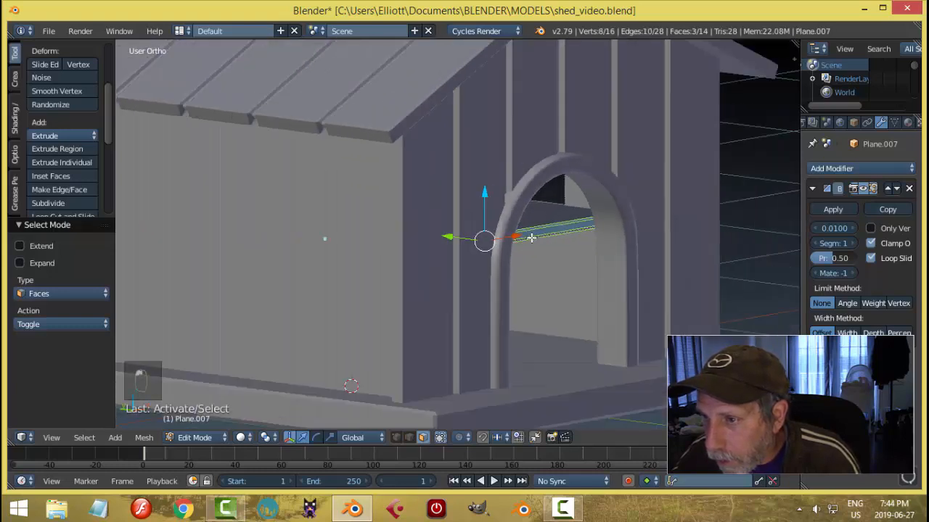
middle_drag(531, 238, 526, 232)
drag(411, 223, 376, 209)
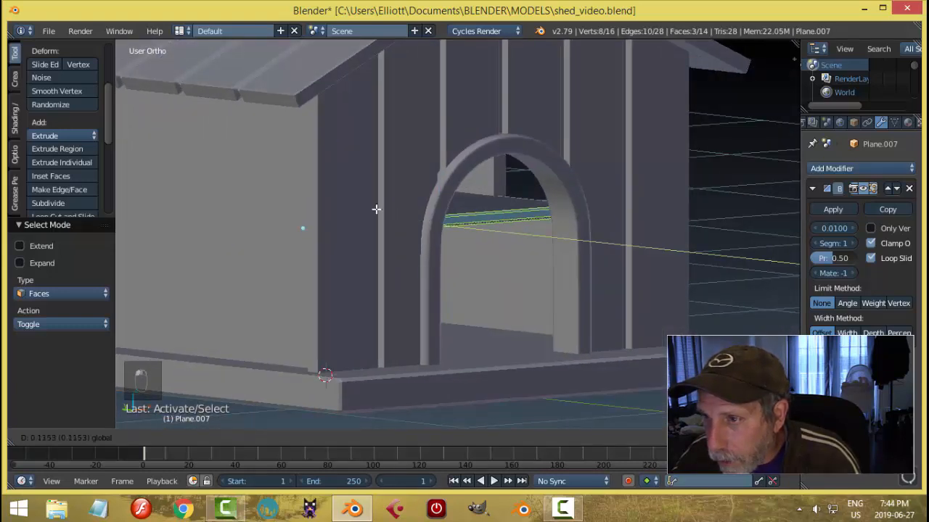
click(298, 180)
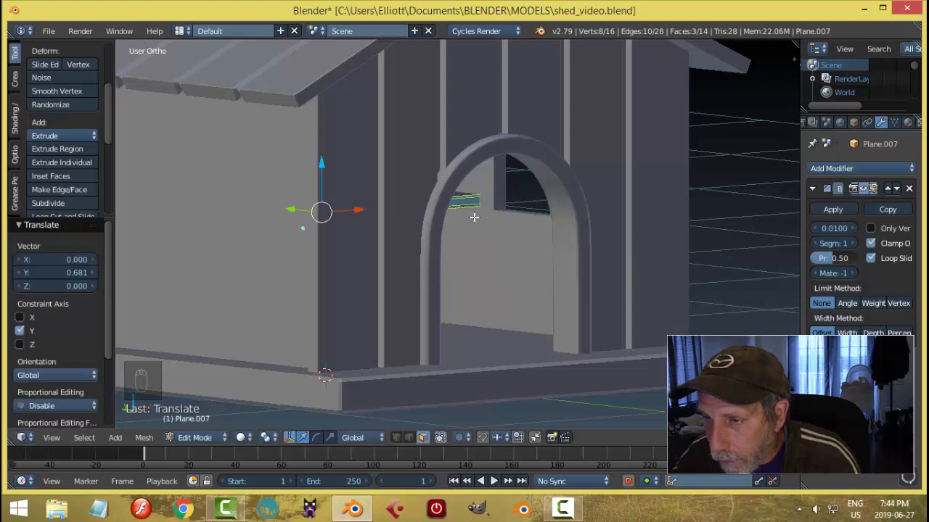
key(a)
scroll(503, 222, down, 3)
middle_drag(504, 222, 379, 228)
scroll(431, 222, up, 1)
key(Tab)
scroll(464, 222, up, 3)
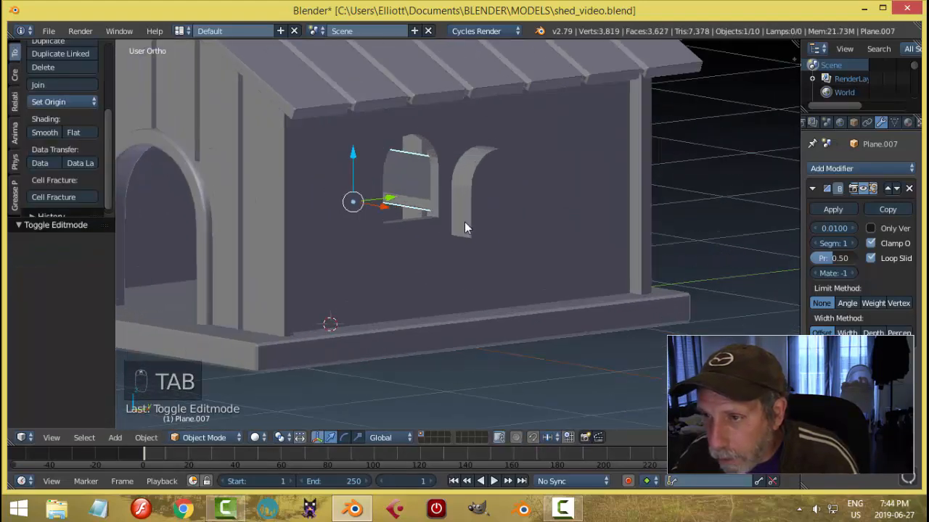
- Move the arched window piece about -0.576 along X so that it fits into the side wall's window opening
key(a)
middle_drag(464, 222, 427, 232)
scroll(513, 215, up, 3)
right_click(428, 232)
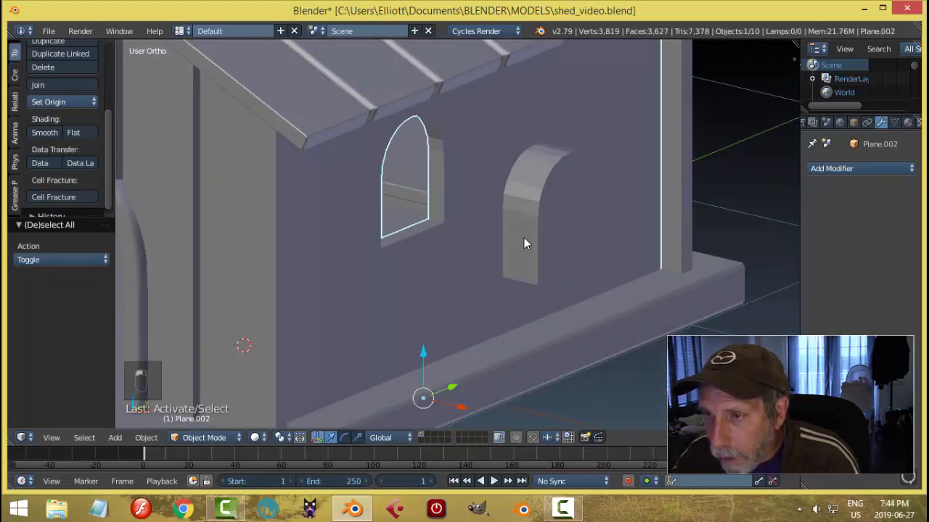
right_click(524, 233)
key(g)
key(x)
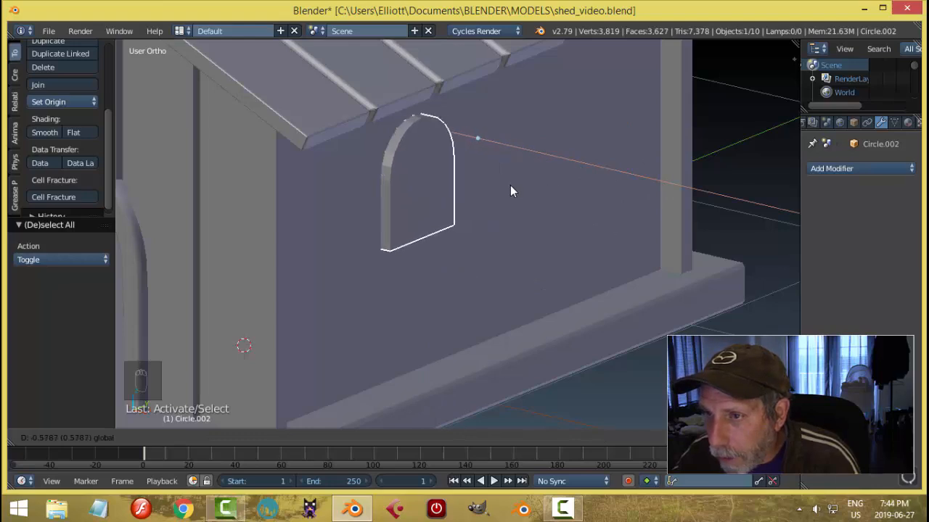
click(510, 186)
mouse_move(535, 236)
middle_down()
mouse_move(616, 200)
mouse_move(570, 222)
mouse_move(498, 230)
mouse_move(535, 249)
mouse_move(535, 239)
middle_up()
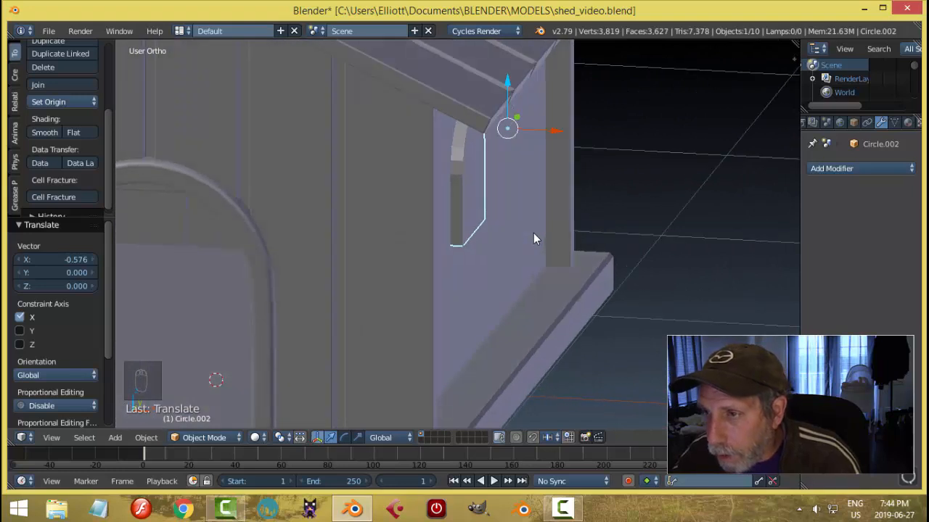
- Select the arched window piece's whole mesh and scale it down along the X axis to make it thinner
key(Tab)
key(a)
key(a)
key(a)
middle_drag(608, 245, 580, 240)
key(s)
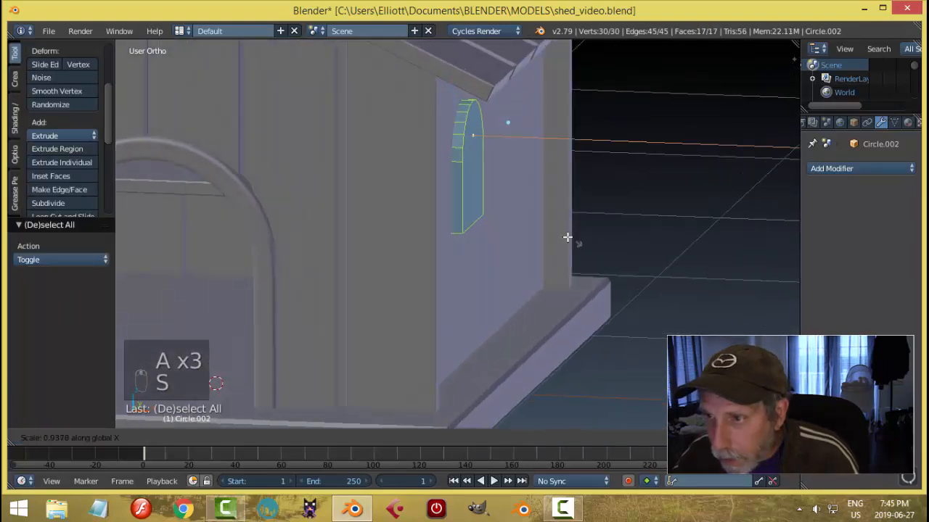
click(531, 220)
- Select the front and back arched faces of the window piece and inset them with a thickness of about 0.0306
middle_drag(539, 254, 467, 242)
key(a)
key(ctrl+Tab)
click(471, 241)
click(441, 163)
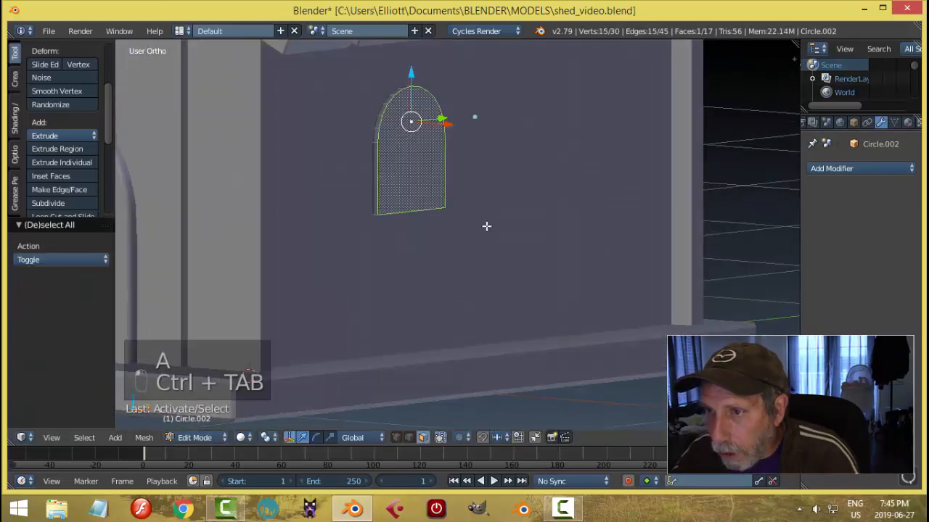
scroll(611, 216, up, 3)
middle_drag(612, 216, 585, 204)
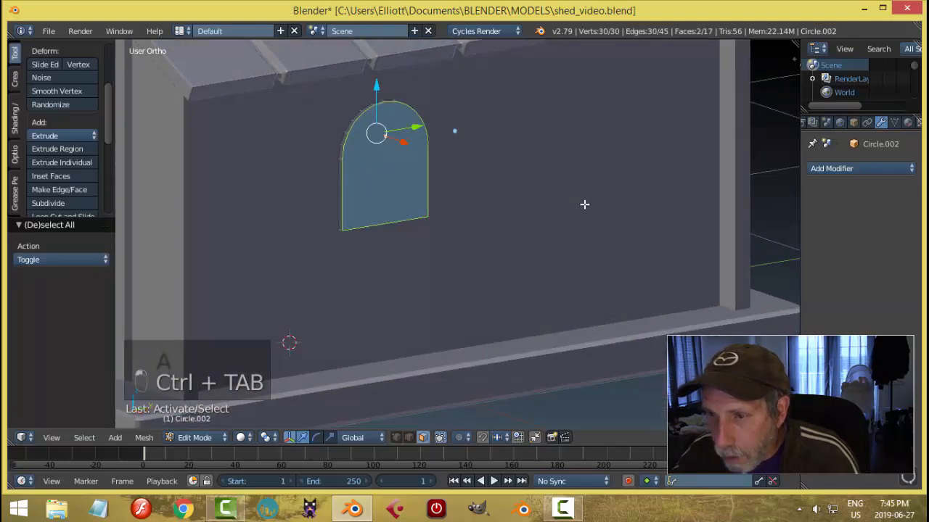
key(i)
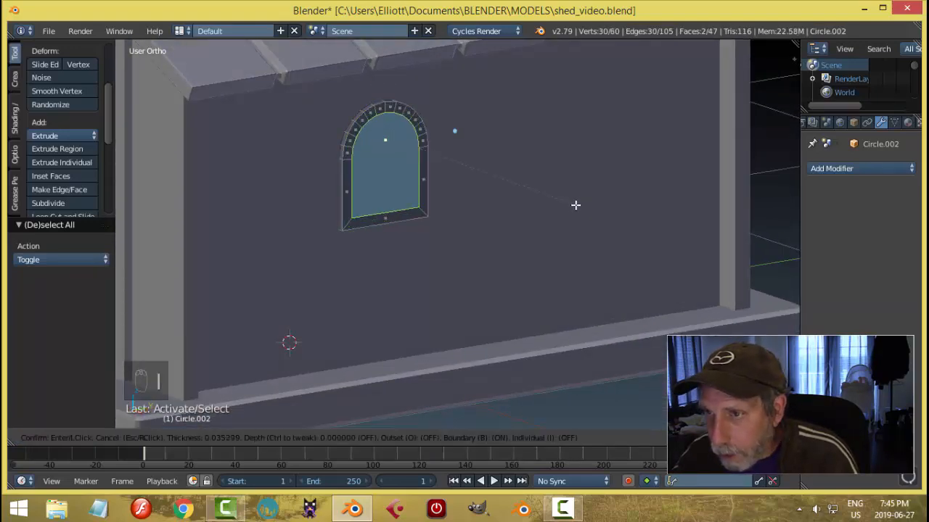
click(576, 206)
- Bridge the edge loops of the two inset faces to open a hole through the window frame, and leave mesh editing
middle_drag(577, 205, 649, 217)
key(ctrl+e)
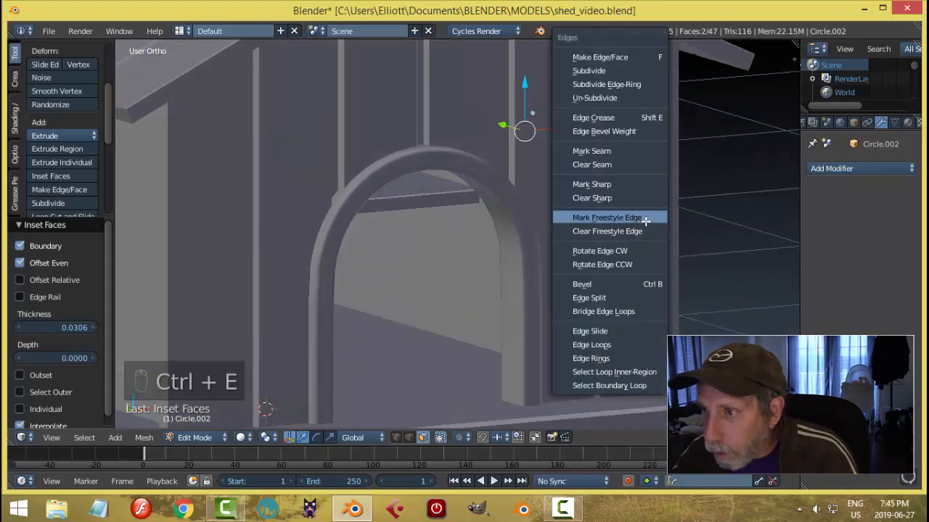
click(631, 311)
scroll(566, 230, down, 5)
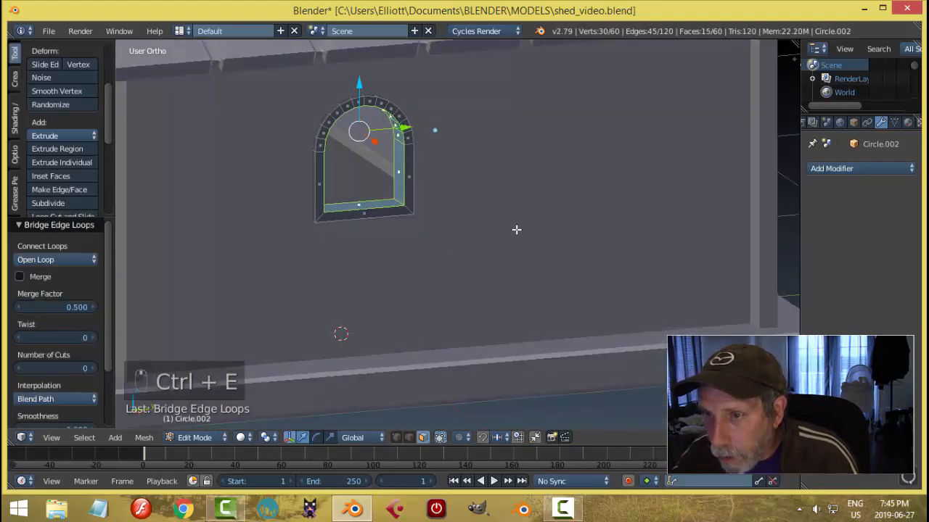
key(a)
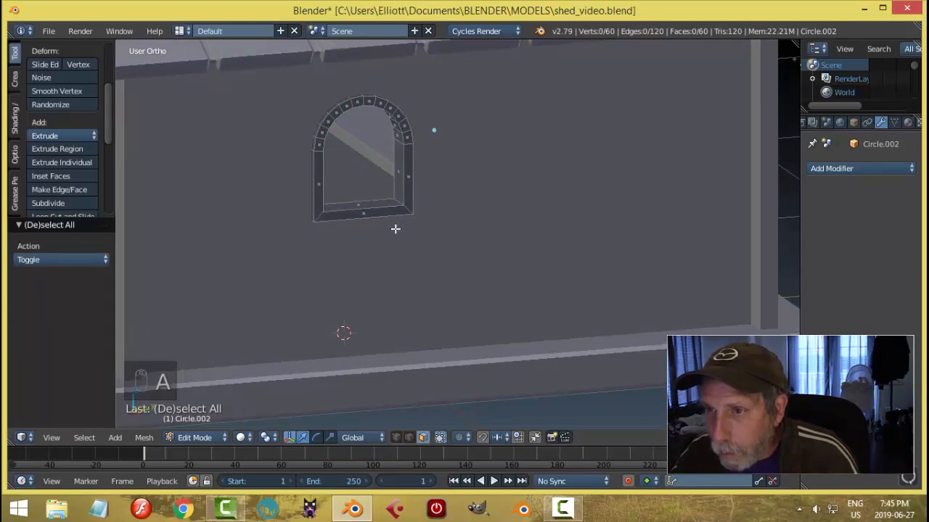
key(Tab)
- Set the window frame's origin to its geometry and add a Subdivision Surface modifier to it
click(334, 228)
scroll(392, 225, down, 3)
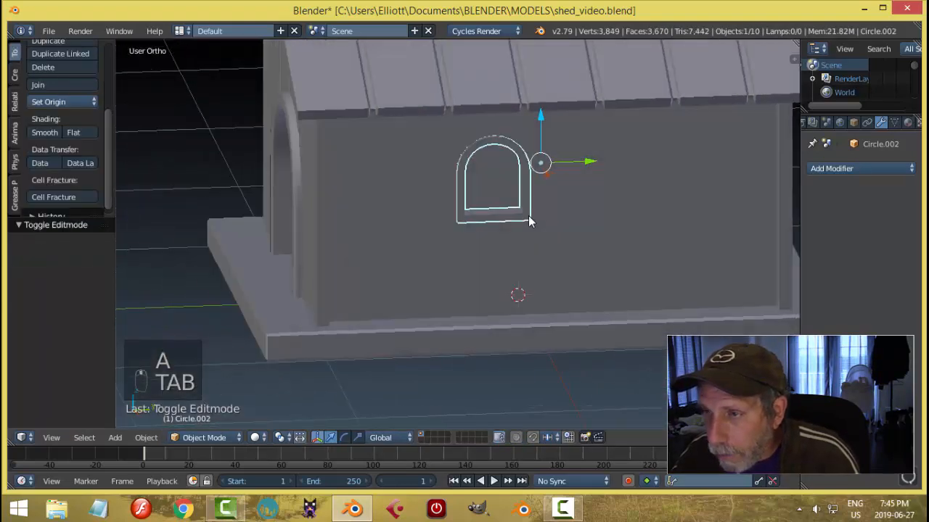
click(58, 102)
click(73, 133)
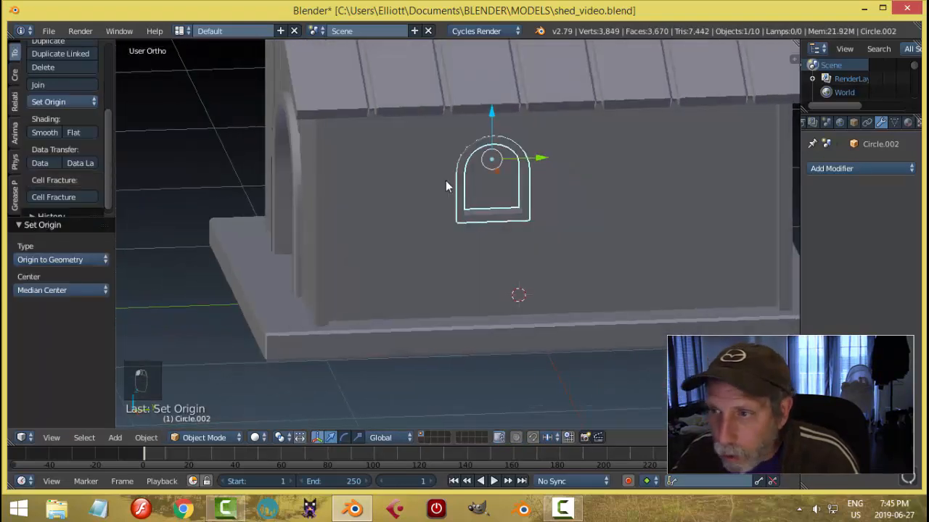
click(827, 168)
click(653, 394)
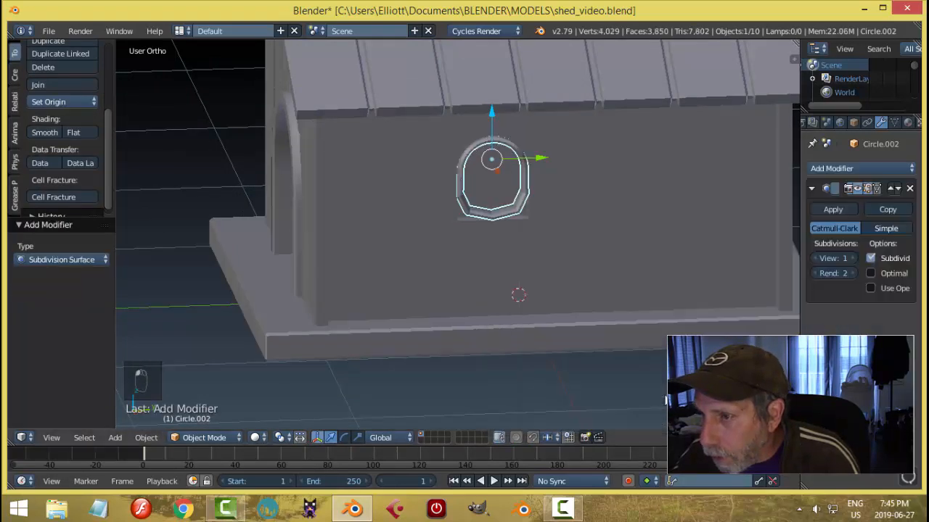
scroll(508, 221, up, 2)
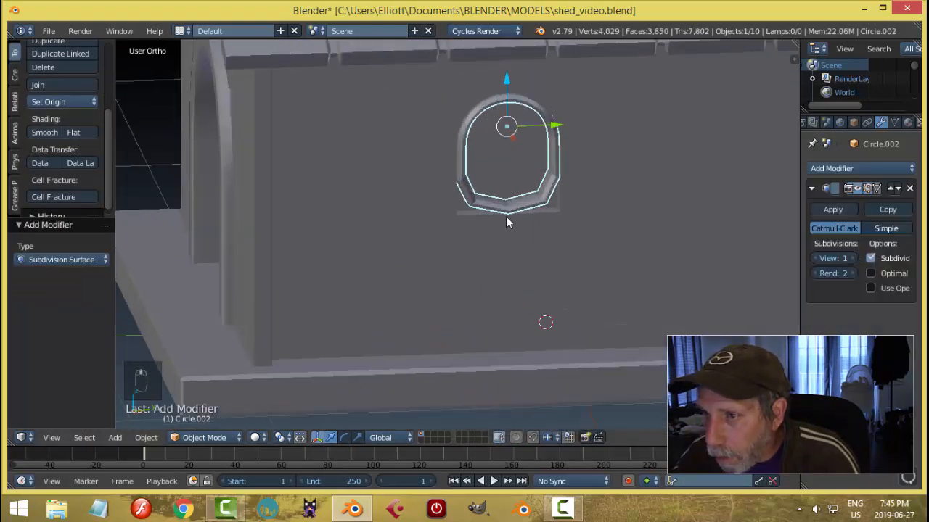
- Add a loop cut across each vertical side of the window frame, slid close to the bottom corners at about 0.955 and -0.959
key(Tab)
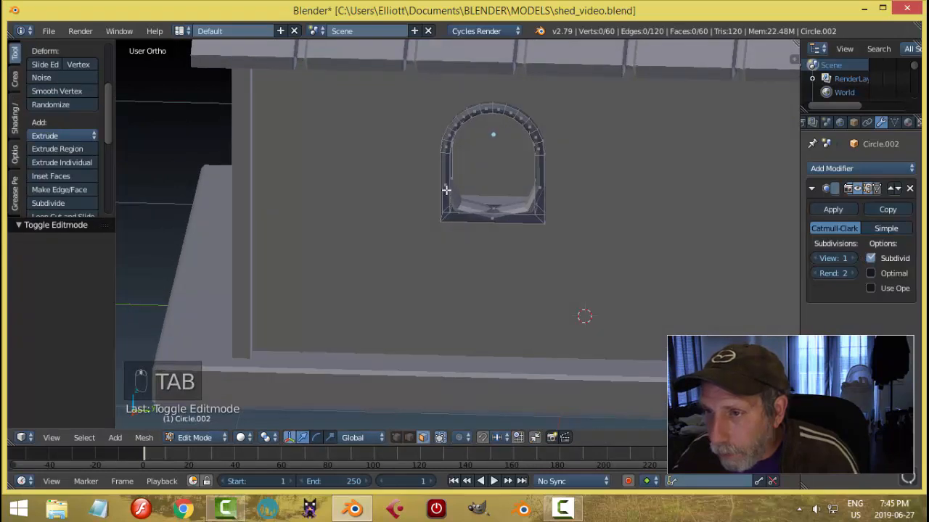
key(ctrl+r)
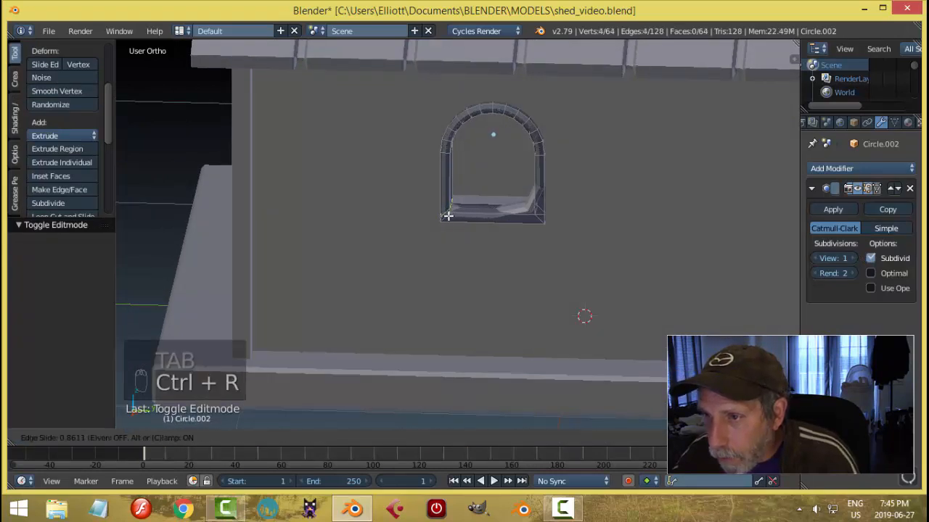
click(448, 215)
scroll(563, 210, up, 2)
key(ctrl+r)
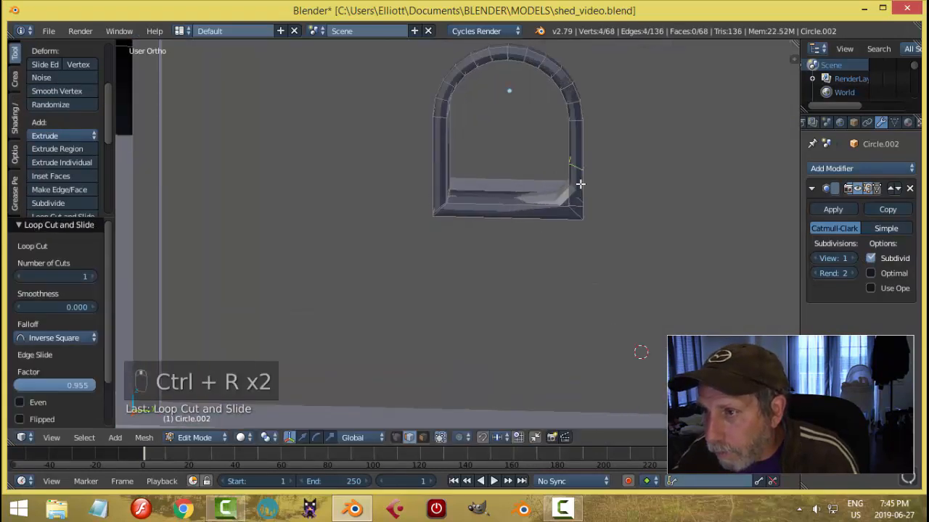
click(582, 187)
click(591, 232)
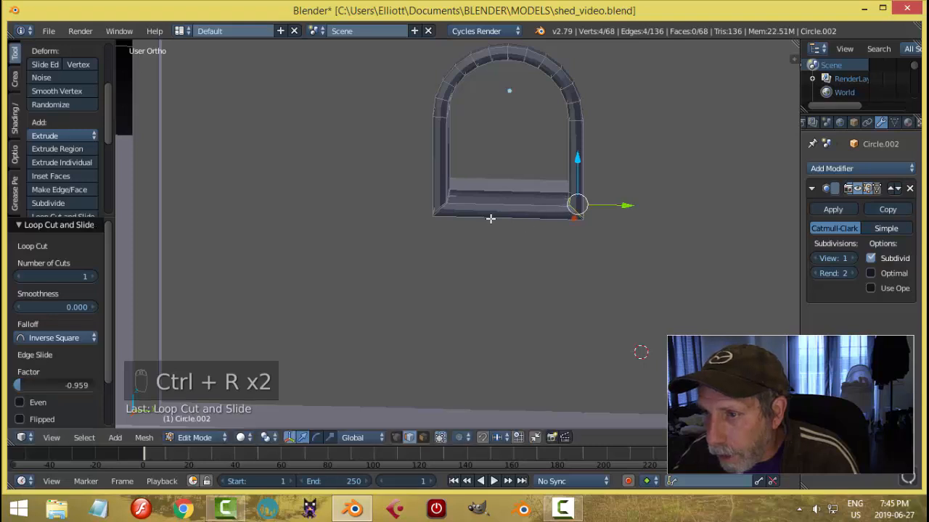
- Add two loop cuts across the frame's bottom member, slid close to its two corners at about -0.973 and -0.976
key(ctrl+r)
click(484, 218)
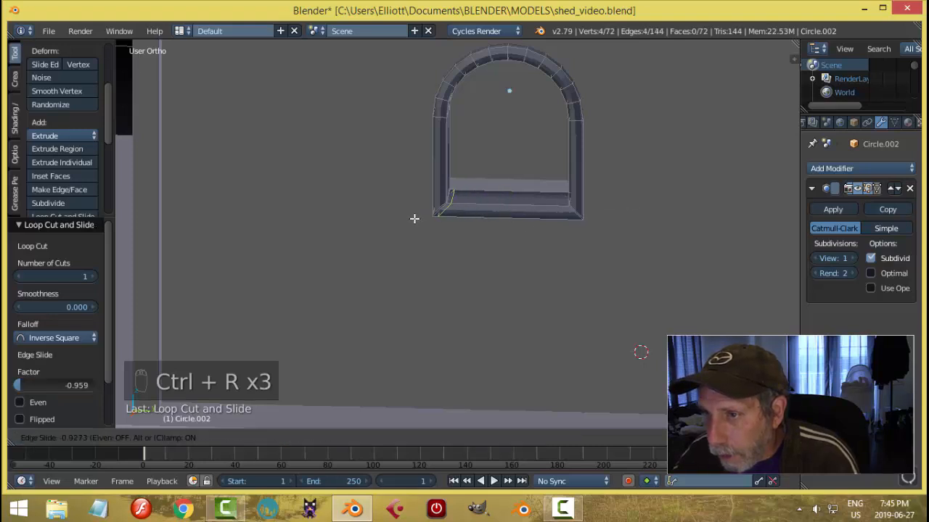
click(463, 212)
key(ctrl+r)
click(558, 212)
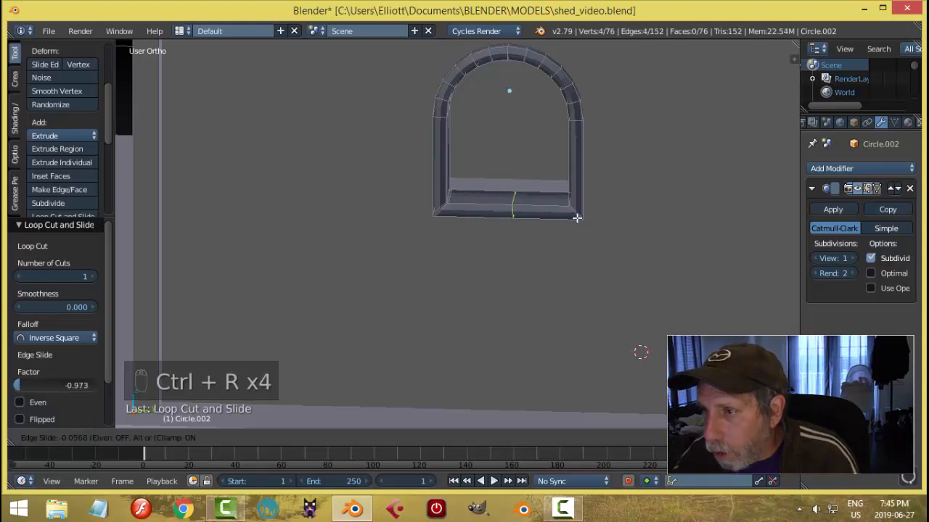
click(599, 227)
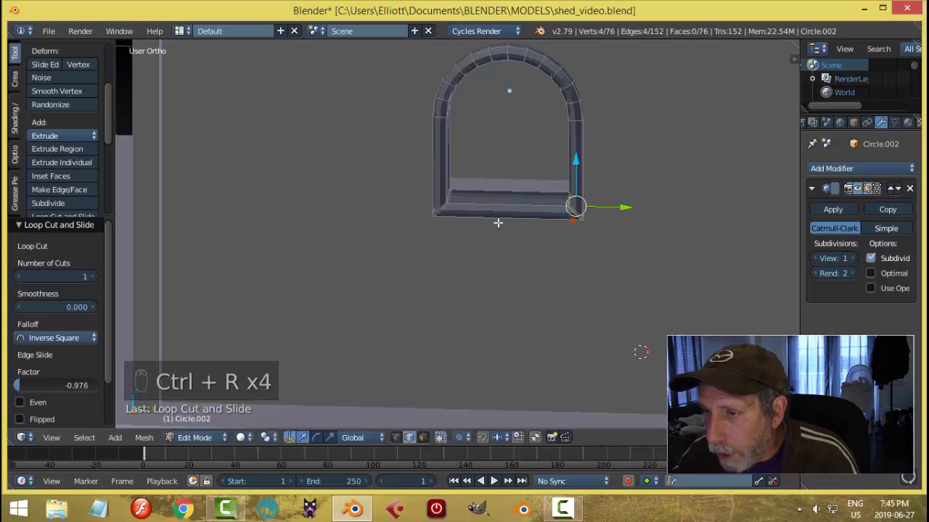
- Add two loop cuts around the frame's front face, one near the outer edge at about -0.755 and one near the inner edge at 0.728
scroll(463, 225, up, 3)
key(ctrl+r)
click(423, 200)
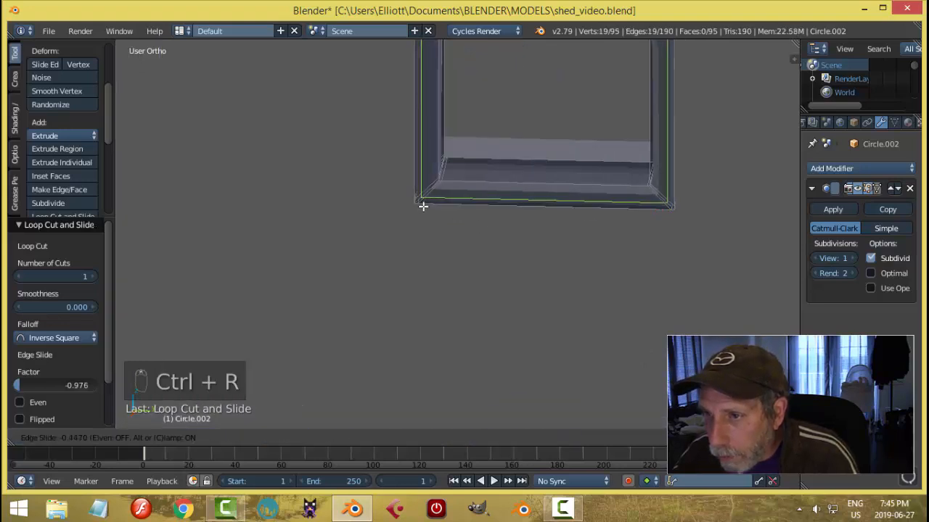
click(421, 212)
key(ctrl+r)
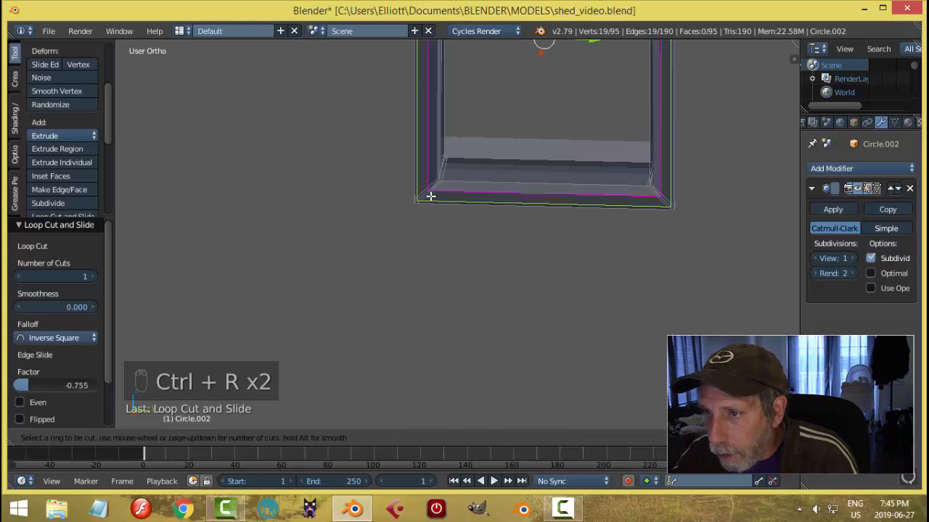
click(431, 191)
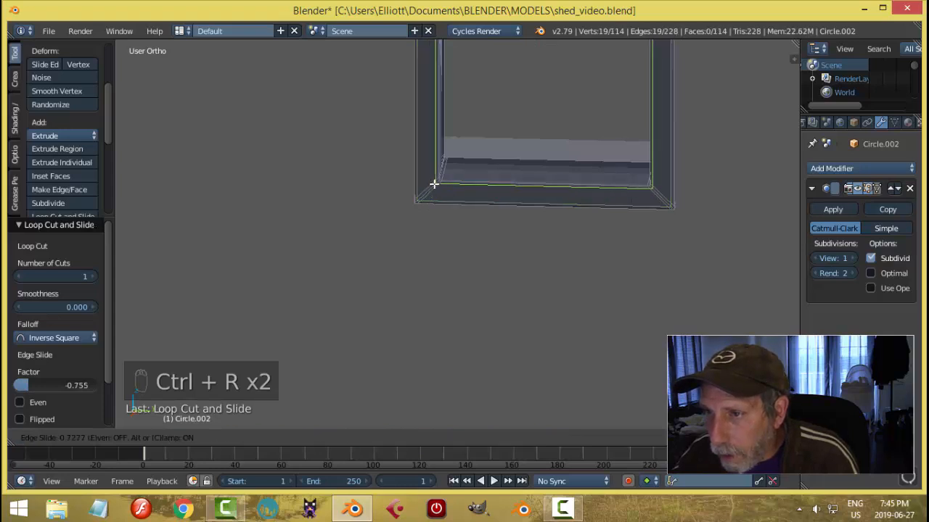
click(434, 184)
- Add two loop cuts around the inside of the frame's opening, near the back edge at about 0.861 and near the front edge at -0.890
middle_drag(550, 205, 508, 209)
key(ctrl+r)
click(351, 191)
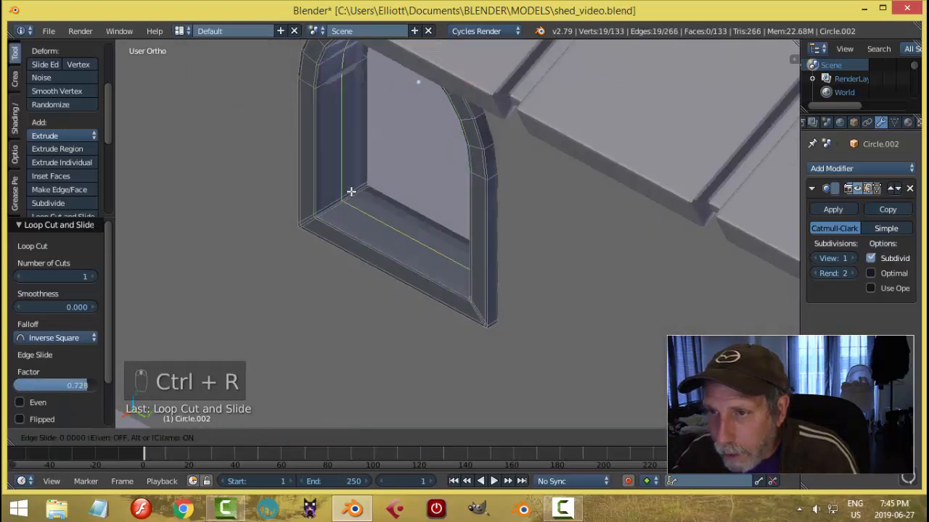
click(374, 181)
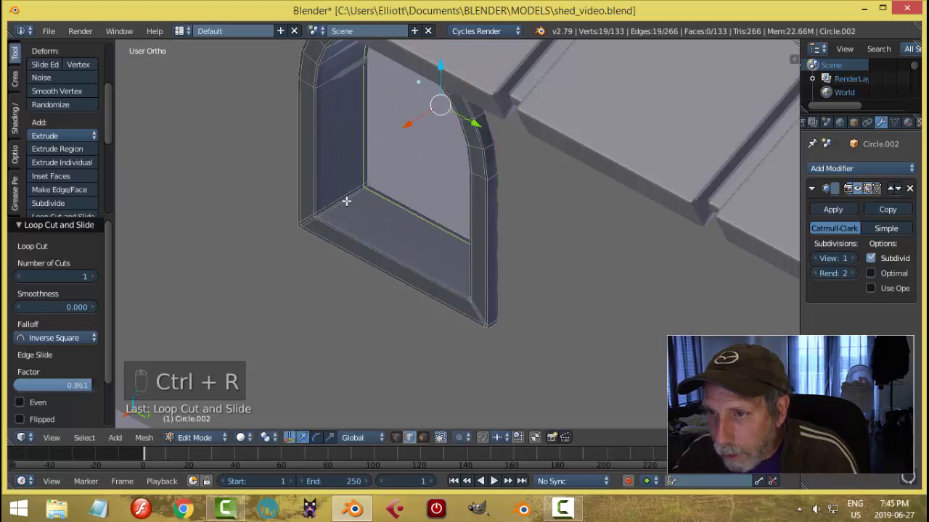
key(ctrl+r)
click(335, 206)
click(323, 212)
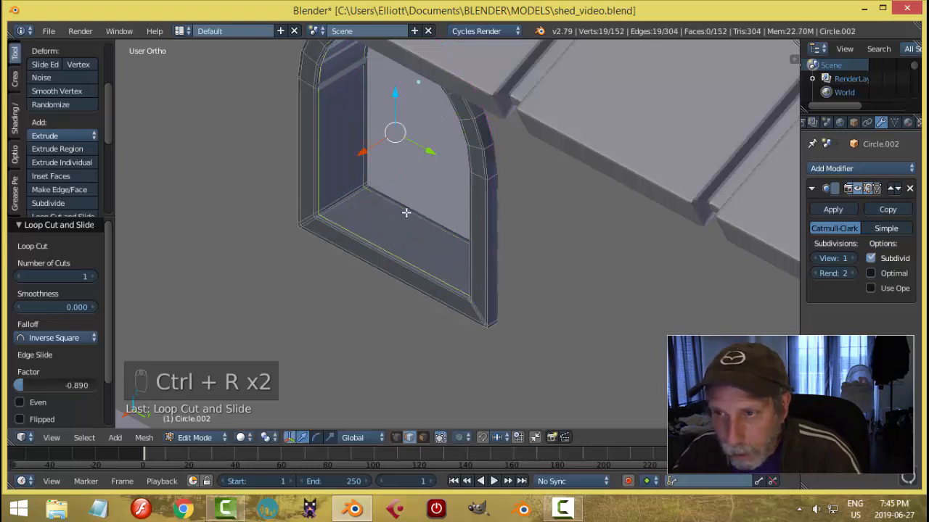
- Hide every object except the window frame and reopen its mesh for editing with the outer side in view
key(Tab)
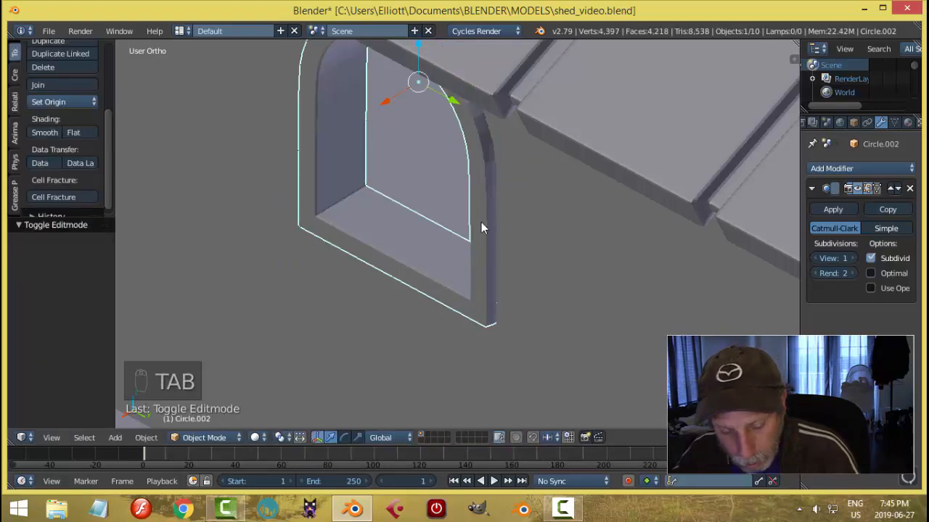
key(shift+h)
middle_drag(535, 222, 390, 239)
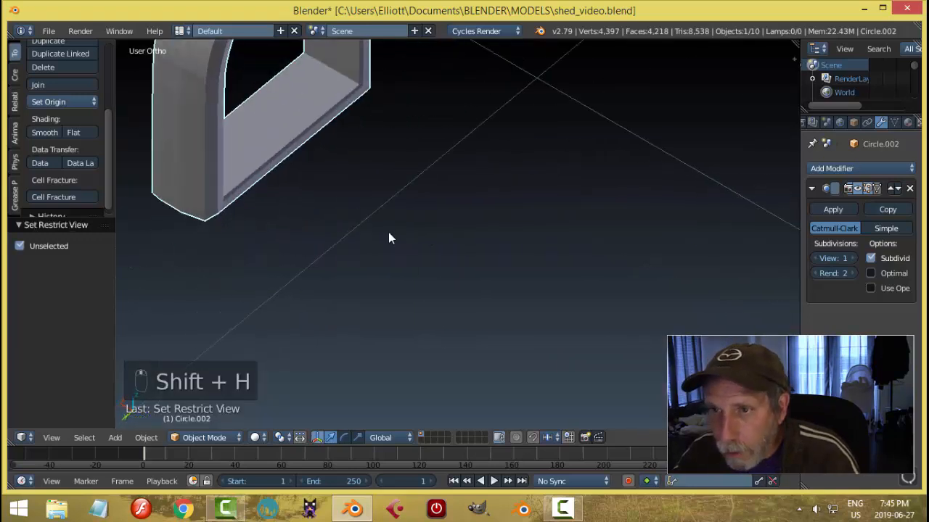
key(Tab)
shift+middle_drag(222, 149, 310, 217)
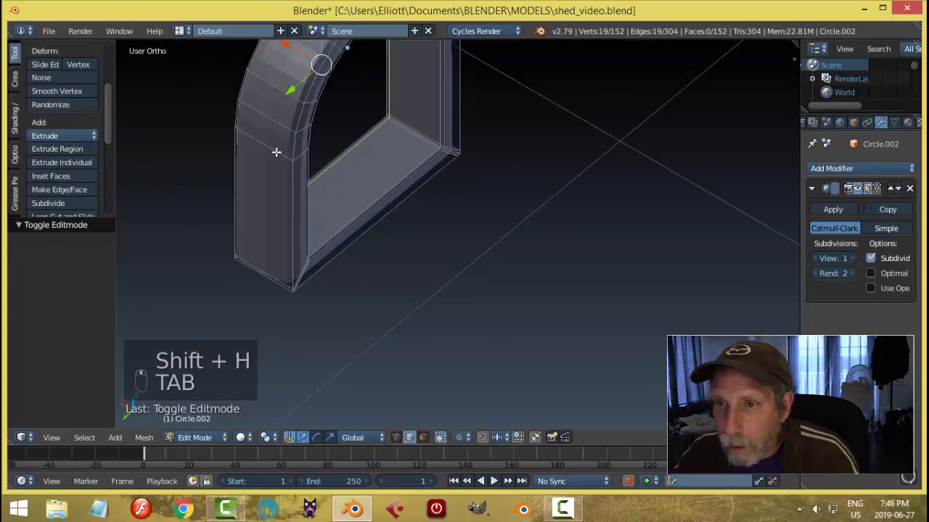
- Add two loop cuts around the window frame's outer side, one near each edge at 0.906 and -0.951
key(ctrl+r)
click(277, 153)
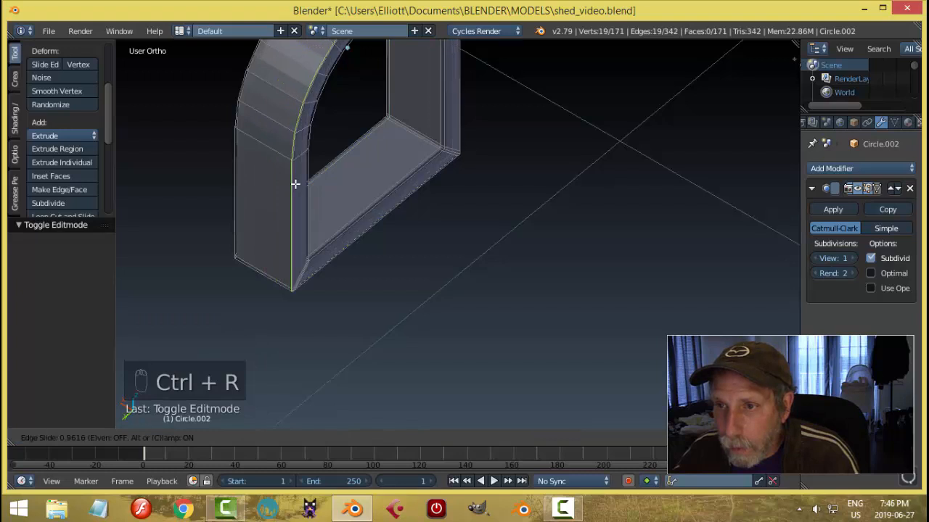
click(294, 183)
mouse_move(294, 183)
middle_down()
mouse_move(283, 201)
mouse_move(290, 196)
middle_up()
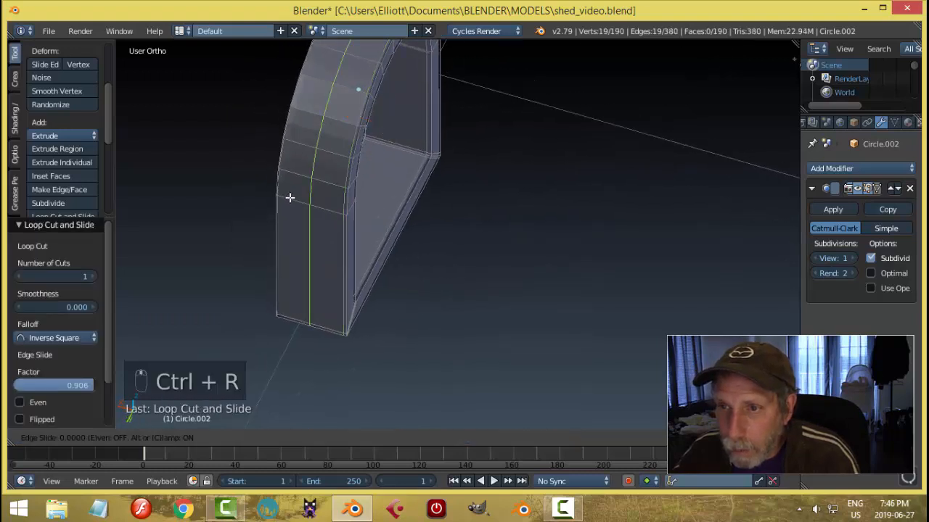
click(260, 181)
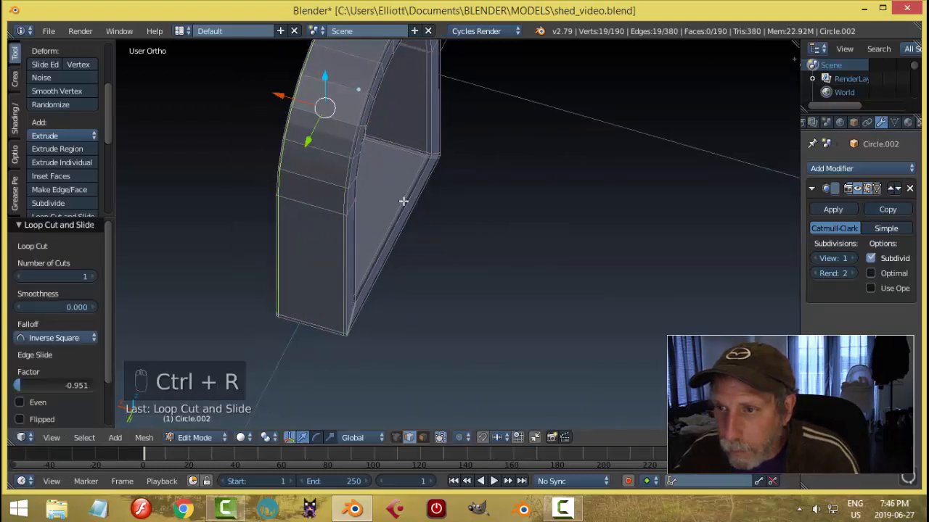
- Add a loop cut around the frame's narrow face, slid close to its outer edge
middle_drag(404, 201, 339, 173)
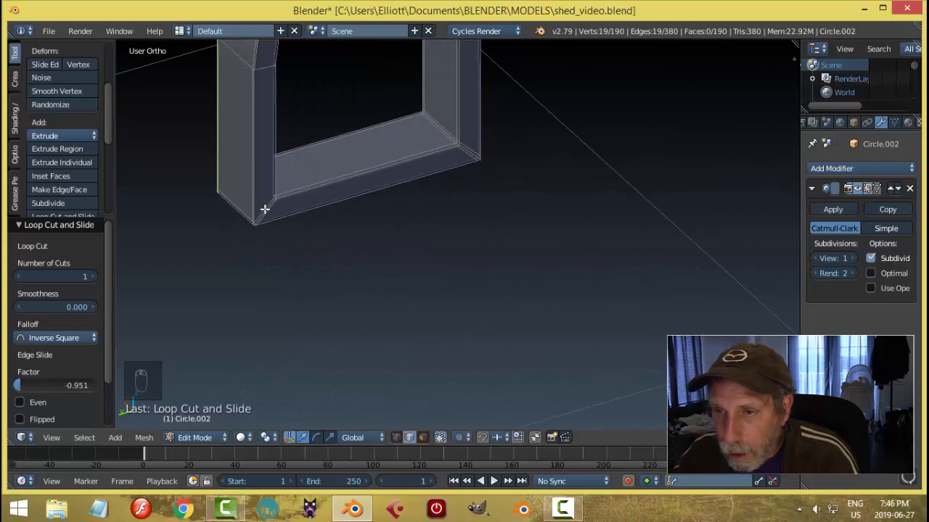
scroll(352, 209, up, 2)
key(ctrl+r)
click(472, 123)
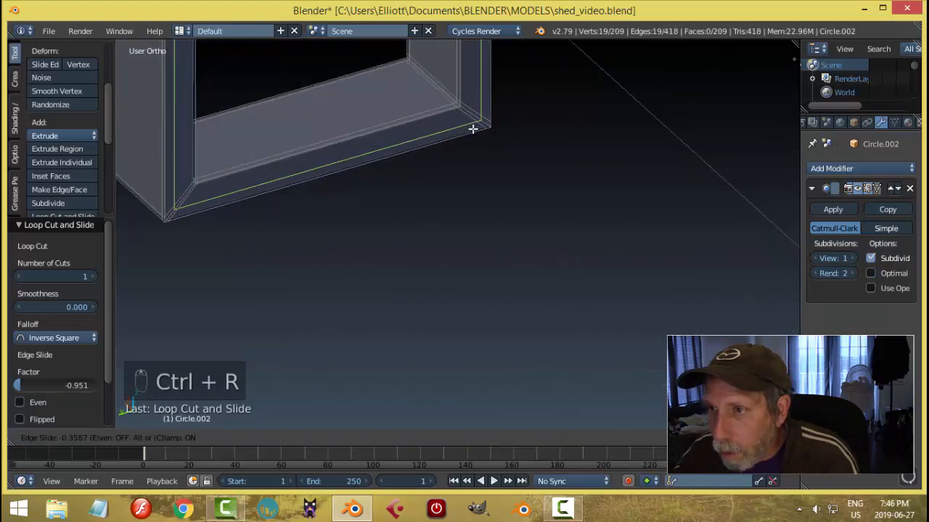
click(475, 137)
- Return the window frame to Object Mode and give it smooth shading
key(a)
key(Tab)
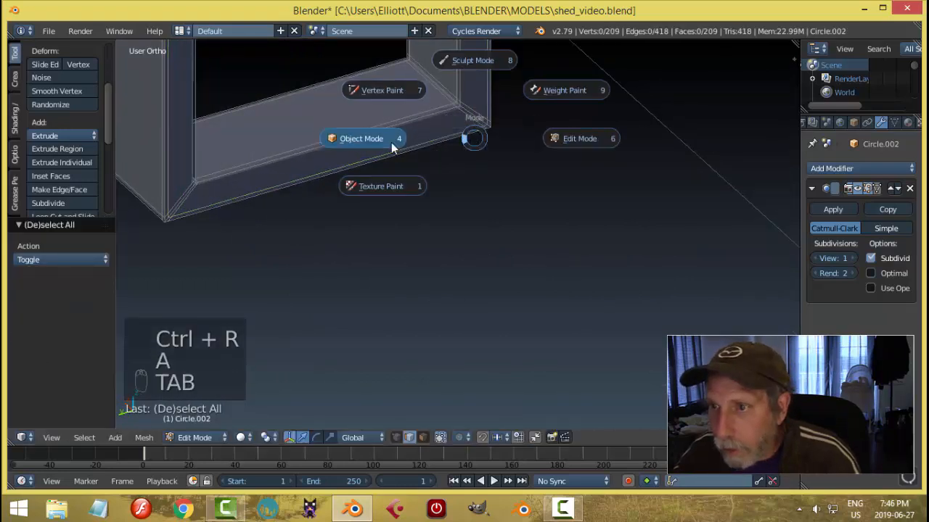
click(391, 142)
middle_drag(394, 156, 426, 202)
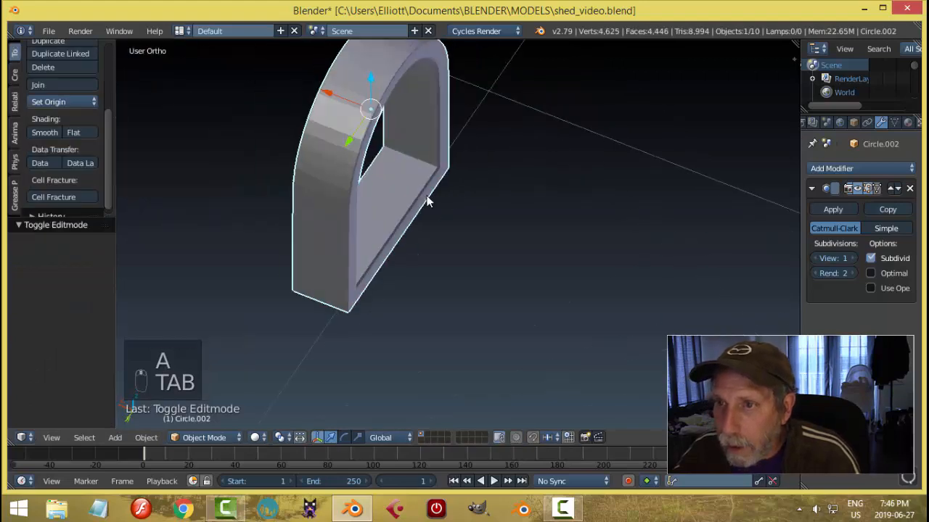
click(48, 136)
- Unhide all the shed's objects and leave everything deselected
scroll(300, 180, down, 3)
mouse_move(299, 180)
middle_down()
mouse_move(472, 150)
mouse_move(502, 128)
mouse_move(521, 172)
mouse_move(579, 149)
mouse_move(508, 178)
mouse_move(416, 188)
mouse_move(504, 189)
middle_up()
key(a)
key(alt+h)
key(a)
scroll(501, 128, down, 3)
scroll(504, 188, up, 3)
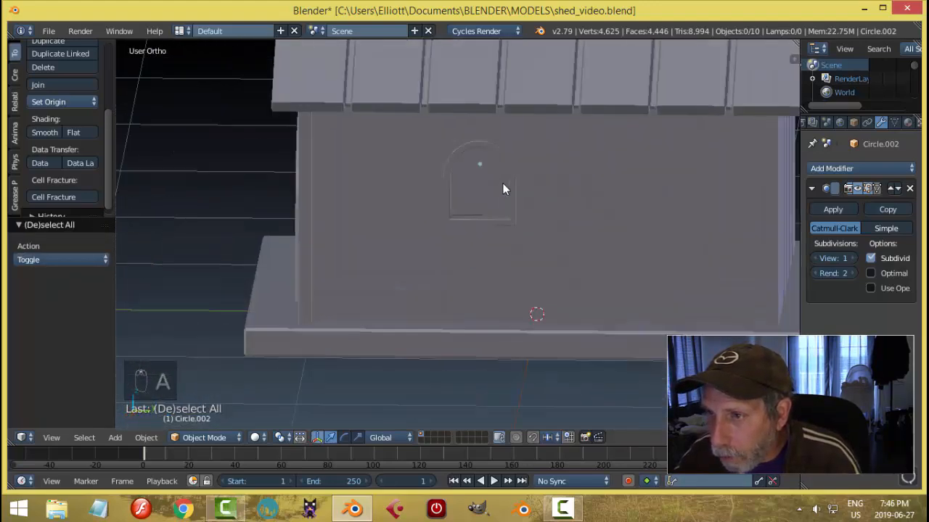
key(s)
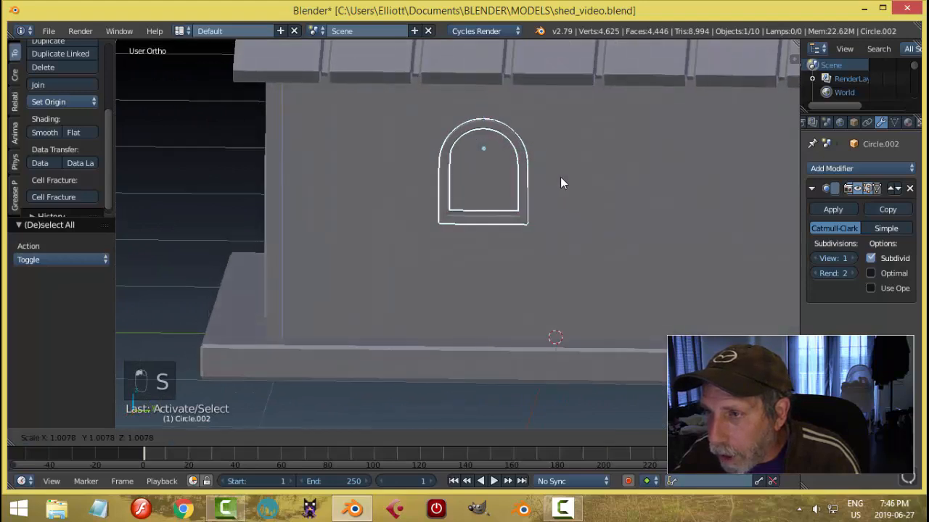
right_click(561, 177)
key(a)
- Scale the shed's base slab to 0.75 along Z and shift it slightly horizontally
scroll(546, 189, down, 3)
middle_drag(546, 188, 524, 299)
scroll(704, 169, up, 3)
scroll(704, 170, down, 4)
right_click(499, 294)
text(s)
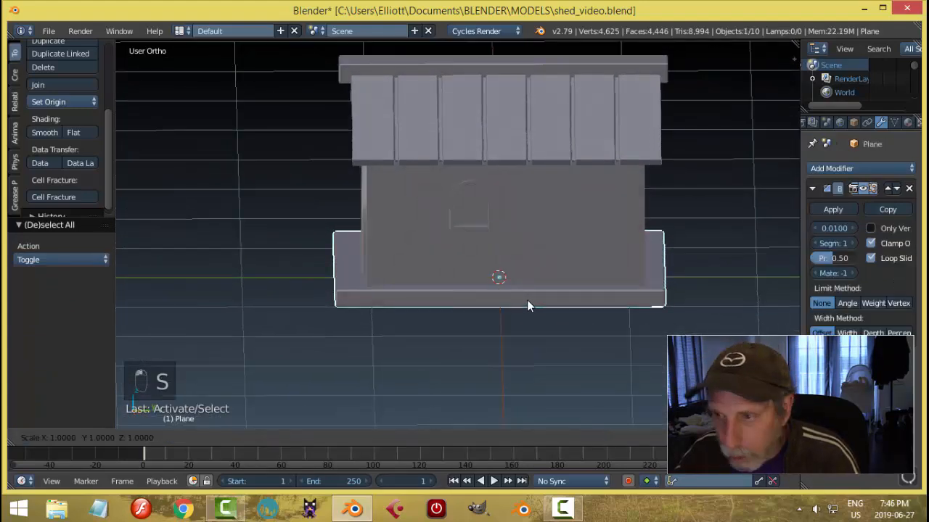
text(z.75)
key(Return)
key(g)
key(x)
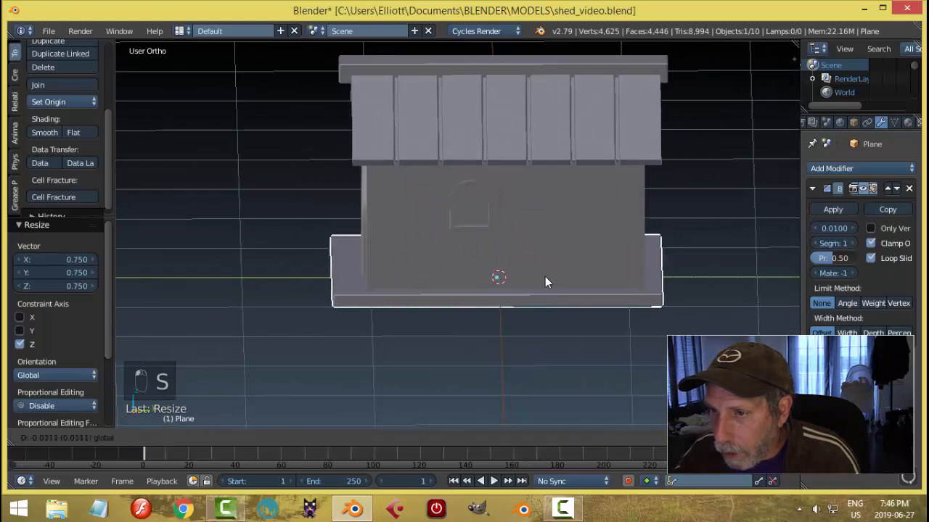
click(538, 276)
key(a)
- Duplicate the horizontal plank inside the shed and move the copy -3.135 along Y, out in front of the doorway
middle_drag(552, 286, 366, 248)
scroll(412, 254, up, 3)
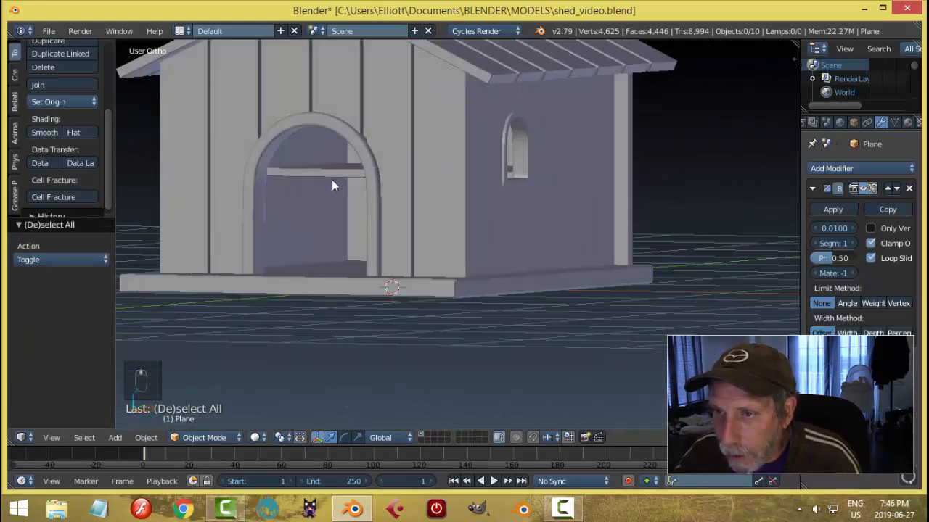
scroll(374, 194, down, 3)
middle_drag(374, 195, 434, 219)
key(shift+d)
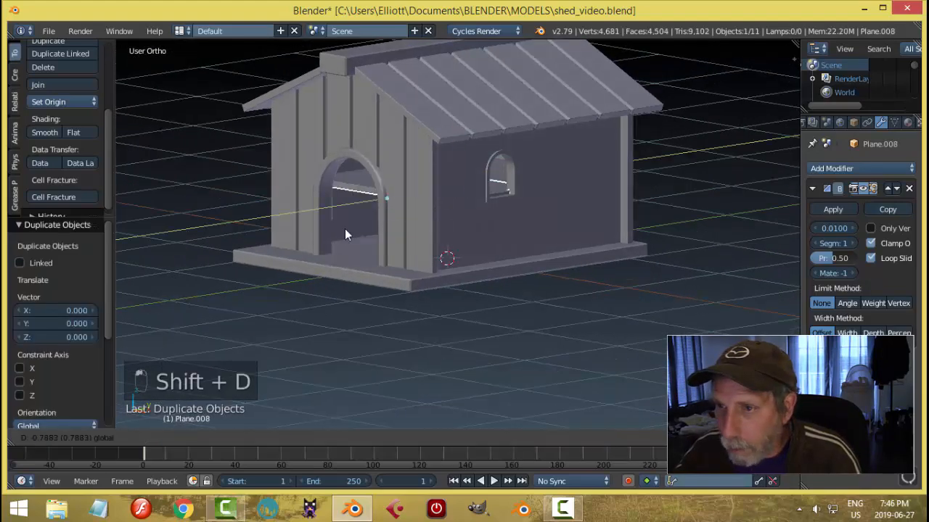
click(330, 275)
key(KP_Decimal)
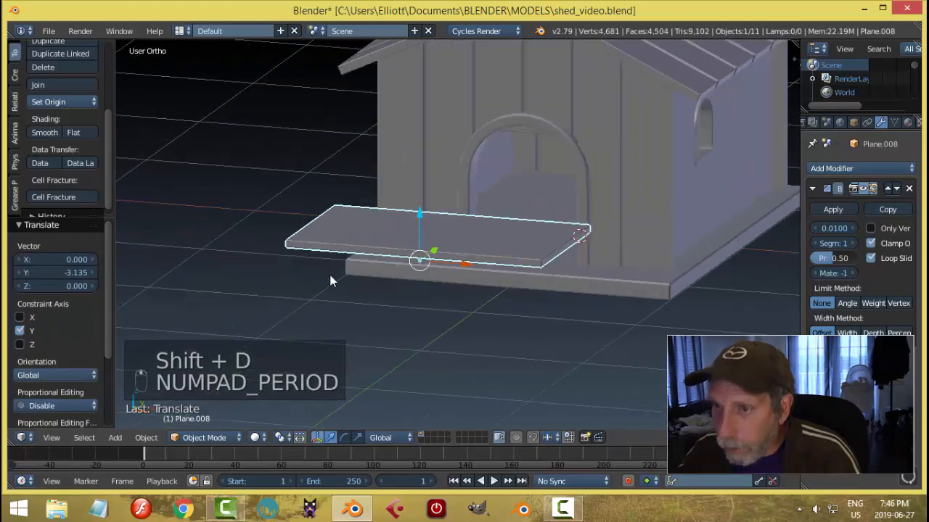
- Set the copied plank's origin to its geometry
middle_drag(415, 275, 425, 304)
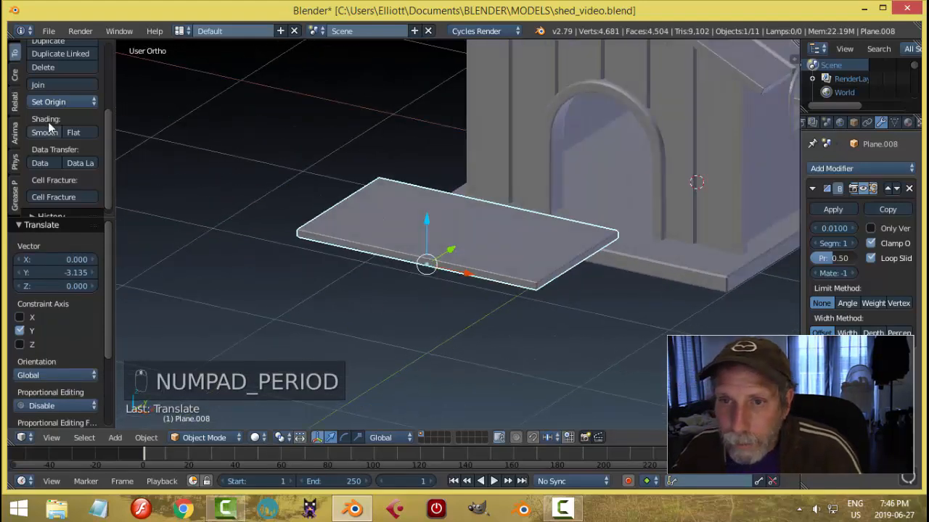
click(54, 104)
click(62, 133)
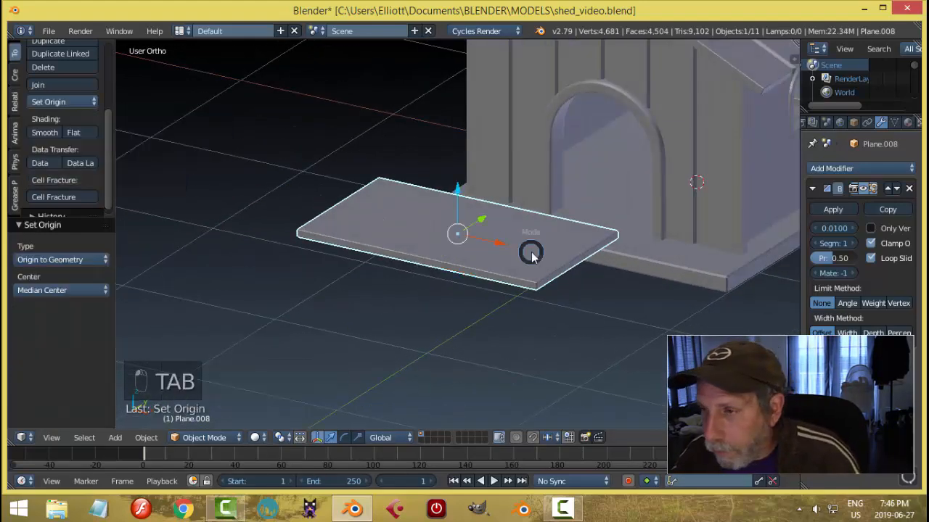
- Scale the copied plank's entire mesh down to 0.161 in Edit Mode
click(645, 258)
key(a)
key(a)
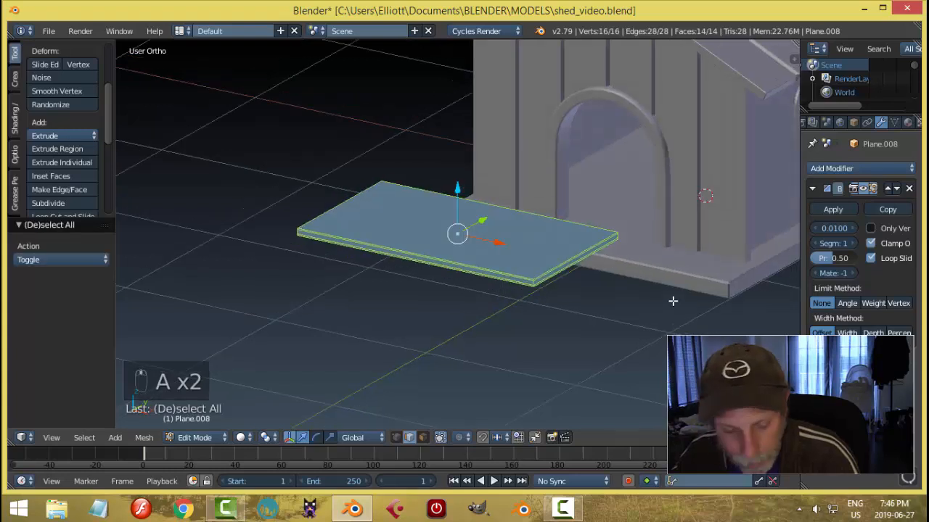
key(s)
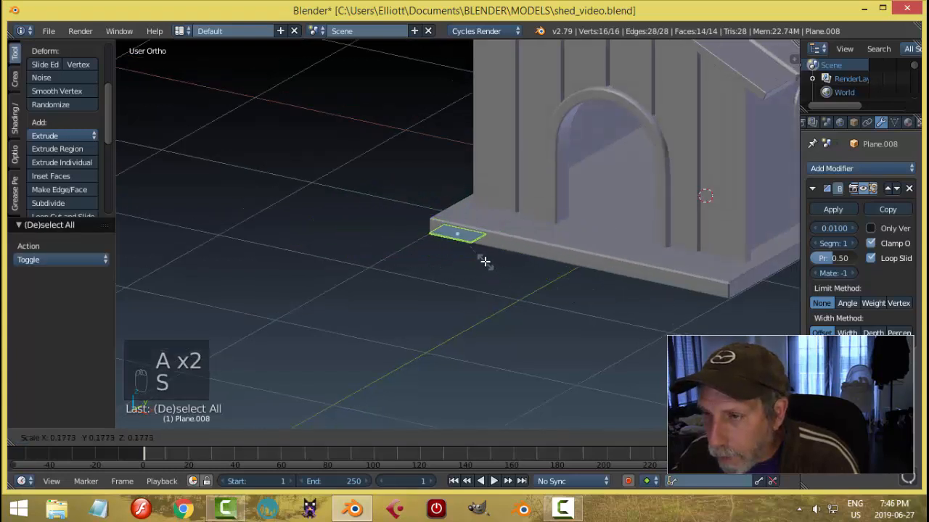
click(480, 265)
key(KP_Decimal)
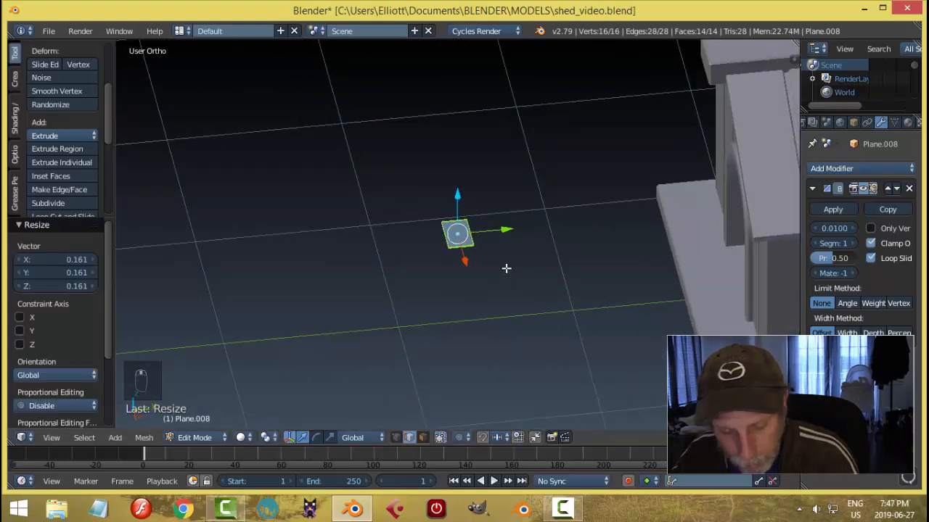
- Narrow the small plank's mesh along Y, finishing with a scale of 0.809
key(s)
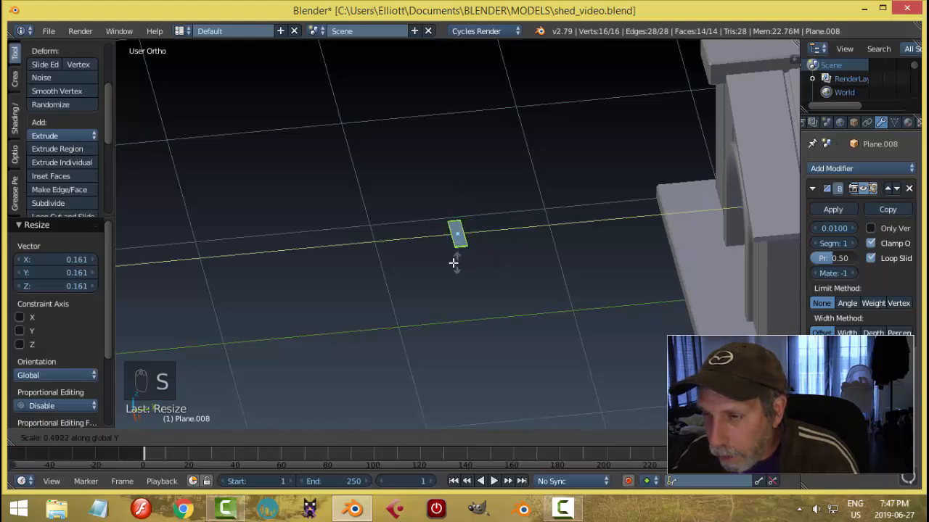
click(500, 284)
middle_drag(500, 284, 530, 259)
key(s)
click(524, 283)
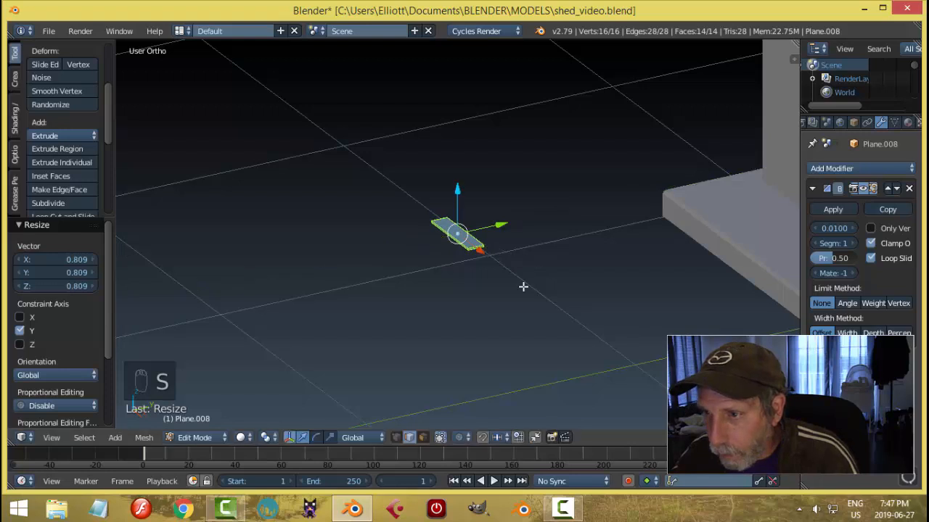
- Thicken the small plank's mesh about 5.3 times along Z to form a rung and return to Object Mode
middle_drag(525, 286, 549, 275)
key(s)
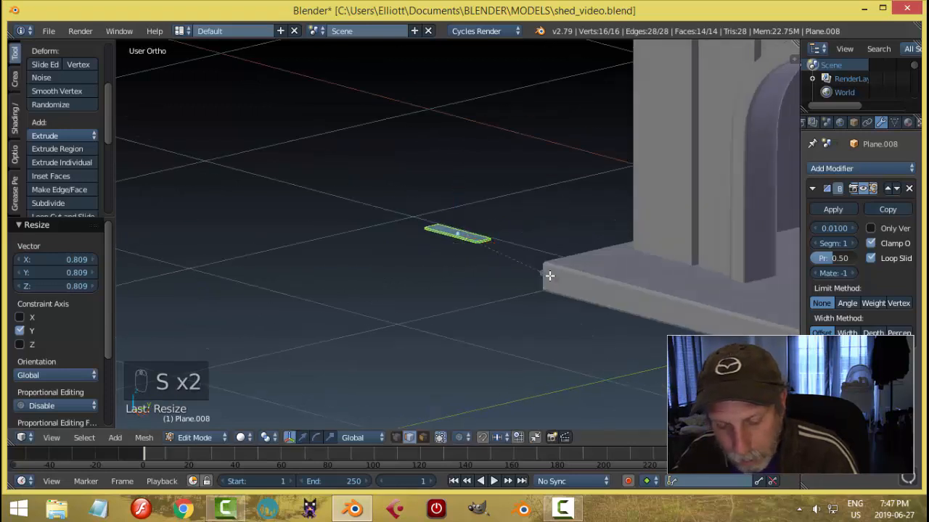
key(z)
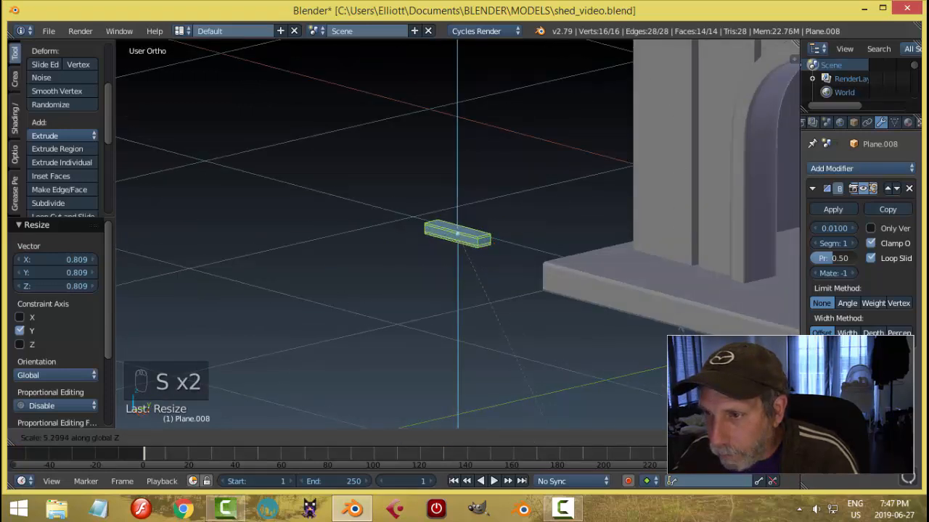
click(635, 353)
key(Tab)
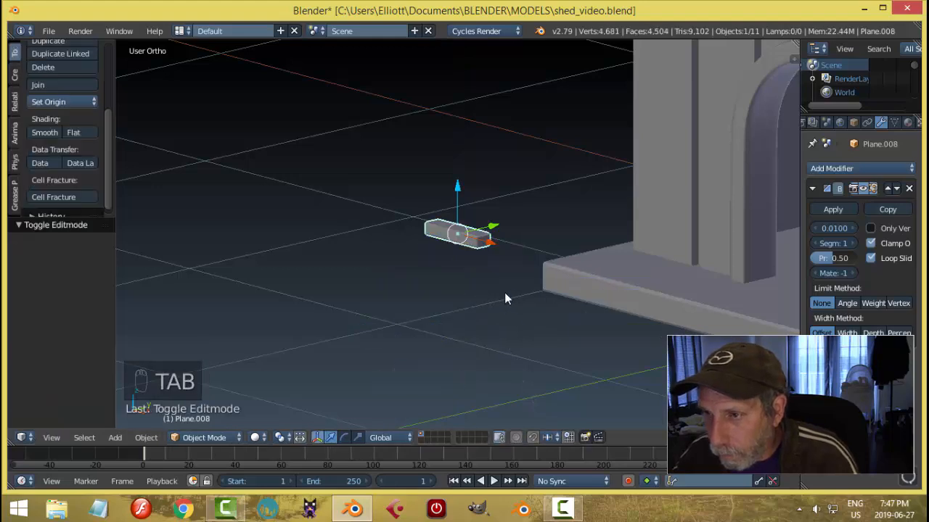
key(a)
- Collapse the rung's Bevel modifier settings and apply the rung's rotation and scale
middle_drag(495, 297, 514, 300)
middle_drag(473, 247, 551, 283)
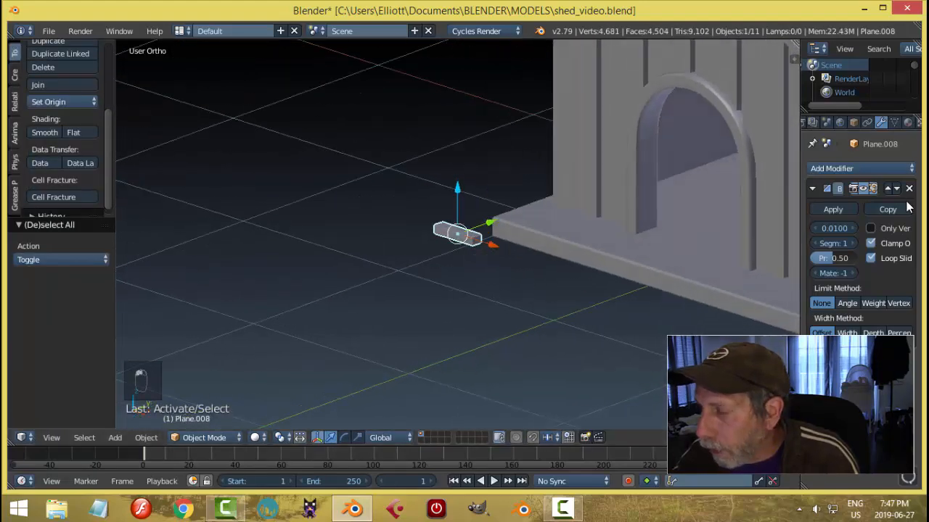
click(812, 188)
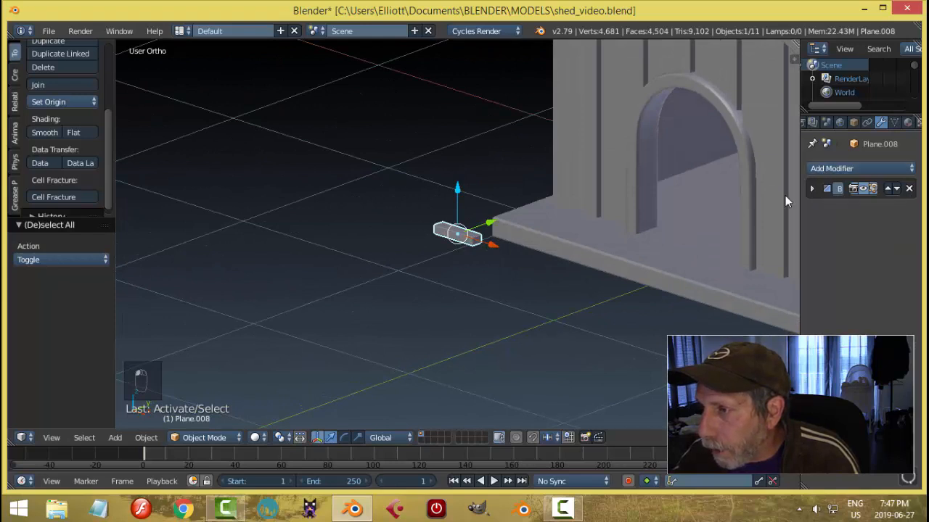
key(ctrl+a)
click(480, 263)
- Add an Array modifier to the rung with relative offsets of 0 in X and 4.2 in Z
click(831, 167)
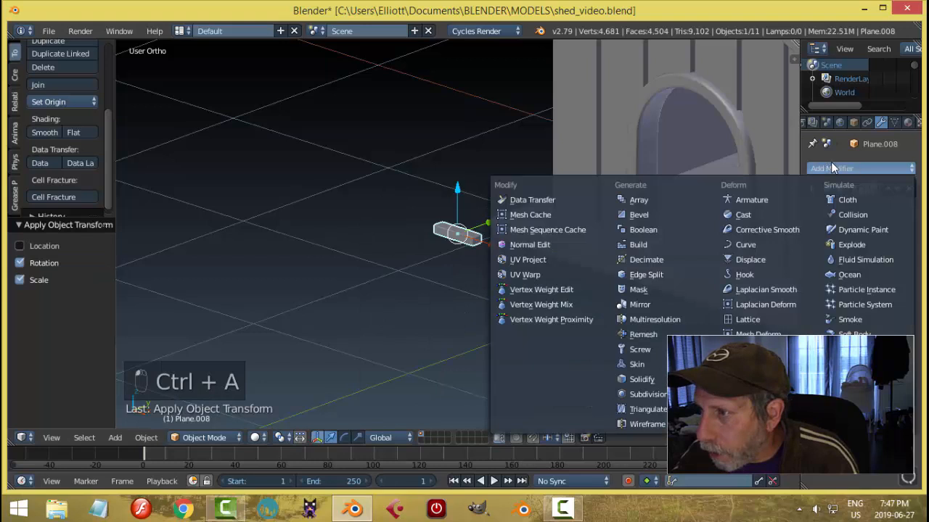
click(679, 201)
drag(886, 328, 908, 329)
click(890, 302)
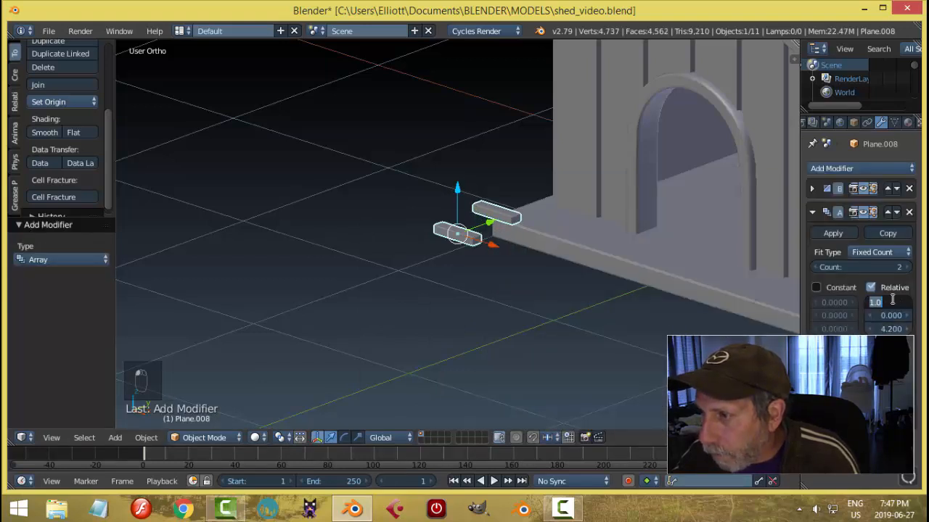
text(0)
key(Return)
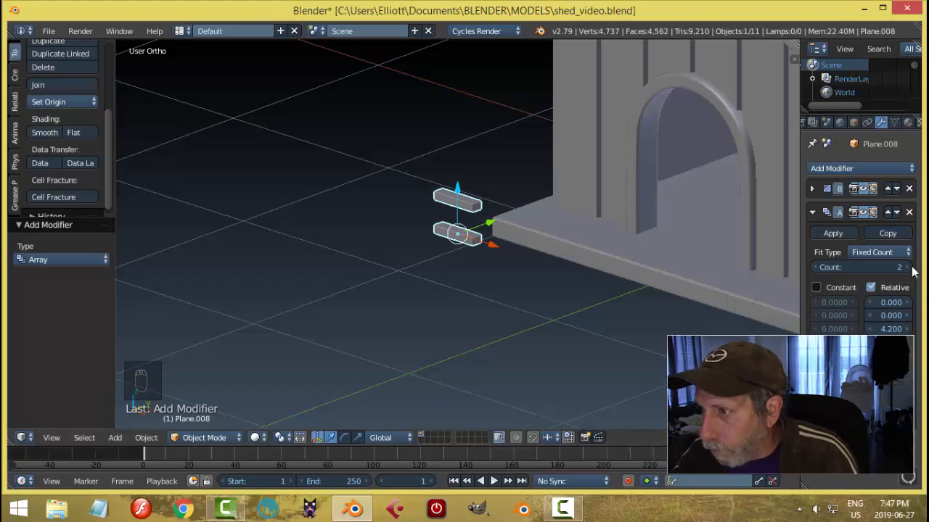
- Set the rung array's count to 6 and its relative Z offset to 4.0
drag(898, 267, 917, 267)
middle_drag(585, 258, 639, 251)
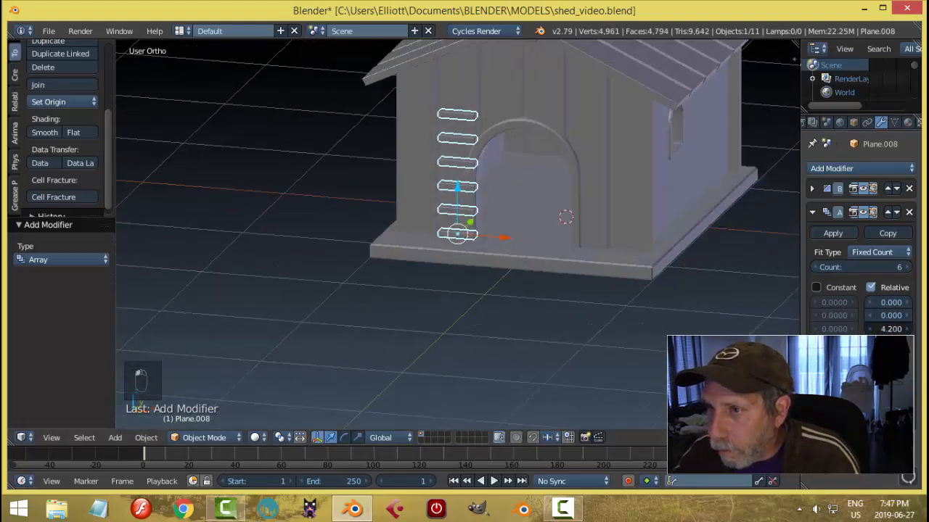
drag(907, 329, 899, 329)
- Duplicate the rungs 0.579 along X and remove the Array modifier from the copy
middle_drag(517, 258, 489, 267)
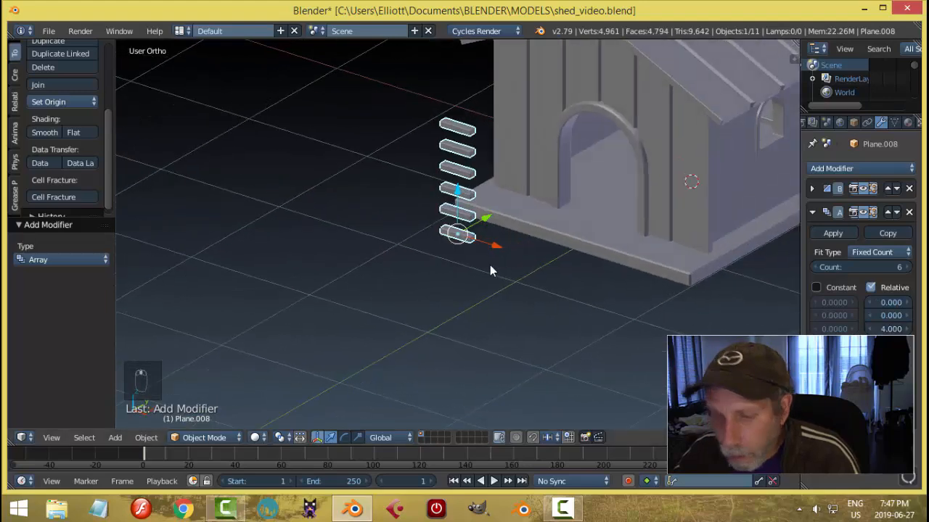
key(shift+d)
key(x)
click(684, 264)
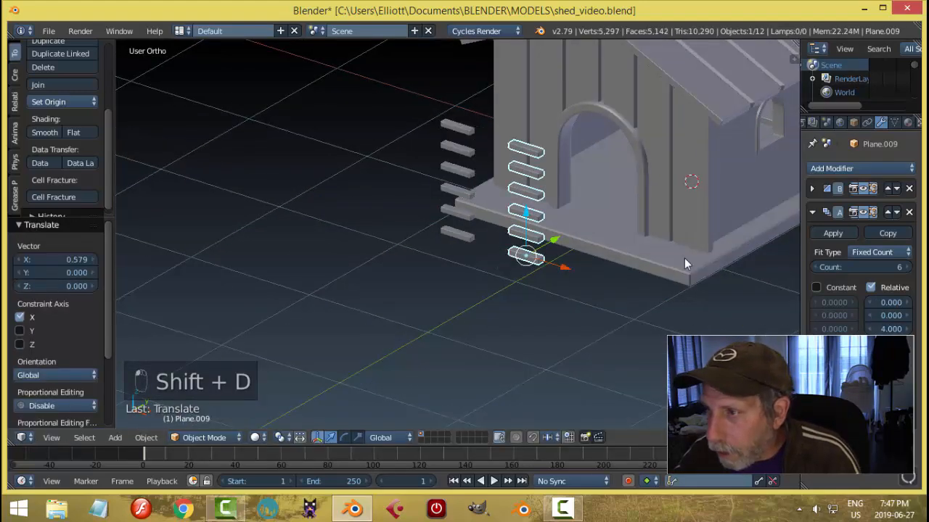
click(910, 213)
- Rotate the single copied rung 90° about Y and move it -0.453 along X against the rungs' ends
middle_drag(655, 259, 627, 259)
text(r)
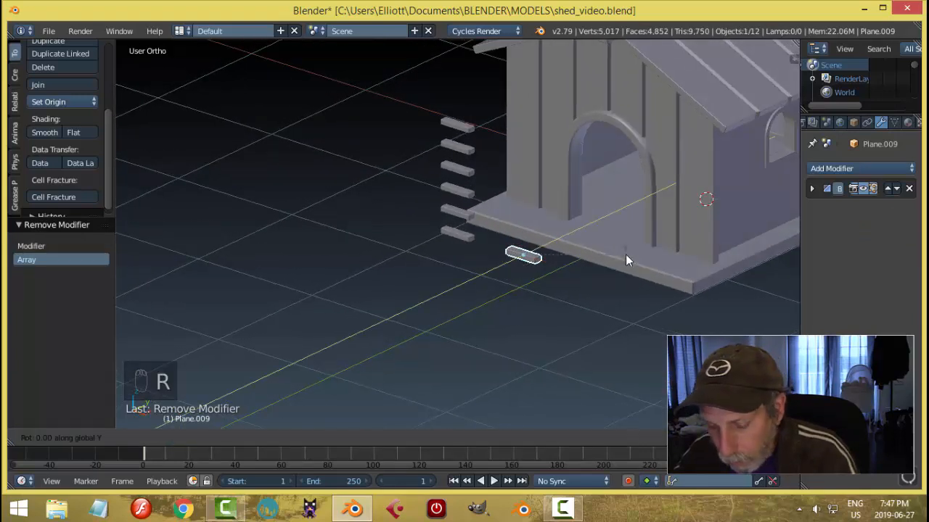
text(y90)
key(Return)
key(g)
key(x)
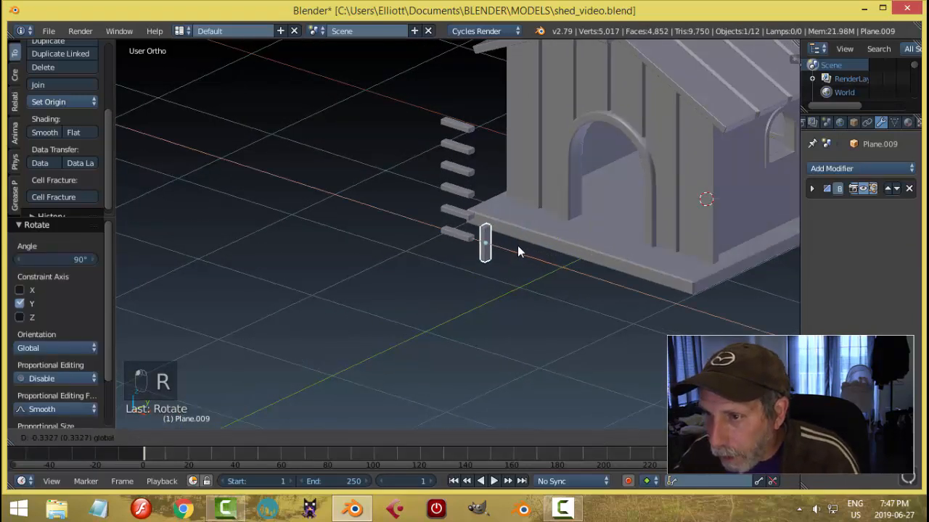
click(506, 239)
- Scale the arrayed rungs to 0.754 along Y so they are thinner than the upright
middle_drag(485, 254, 543, 263)
scroll(532, 268, up, 3)
right_click(480, 214)
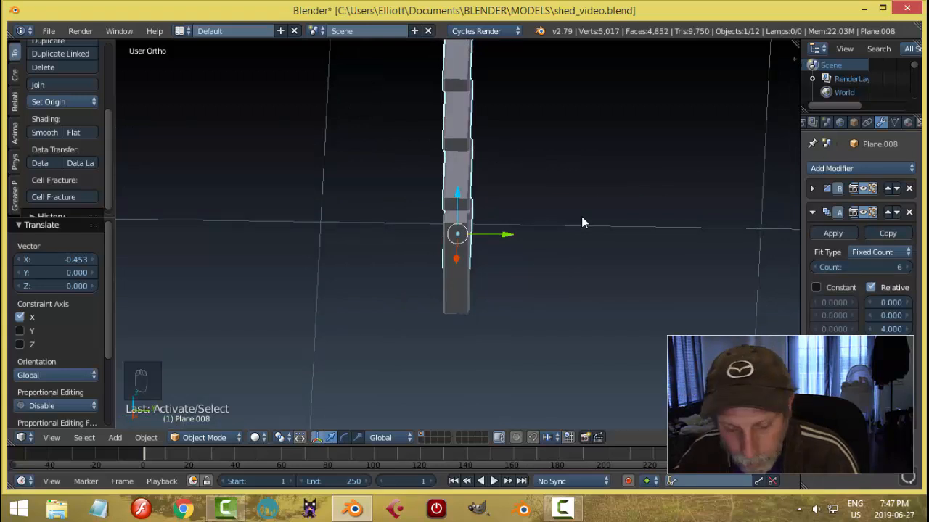
key(s)
key(y)
click(544, 217)
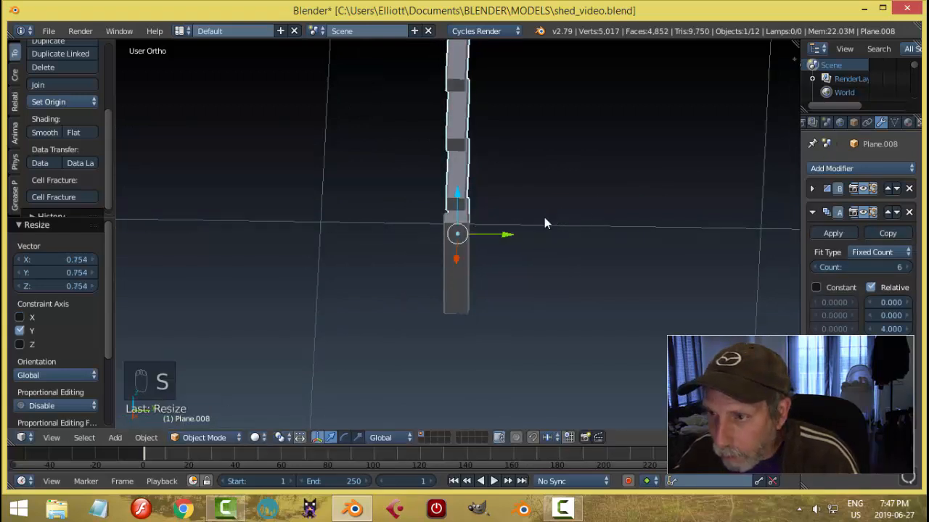
key(g)
key(x)
click(463, 267)
middle_drag(513, 256, 540, 252)
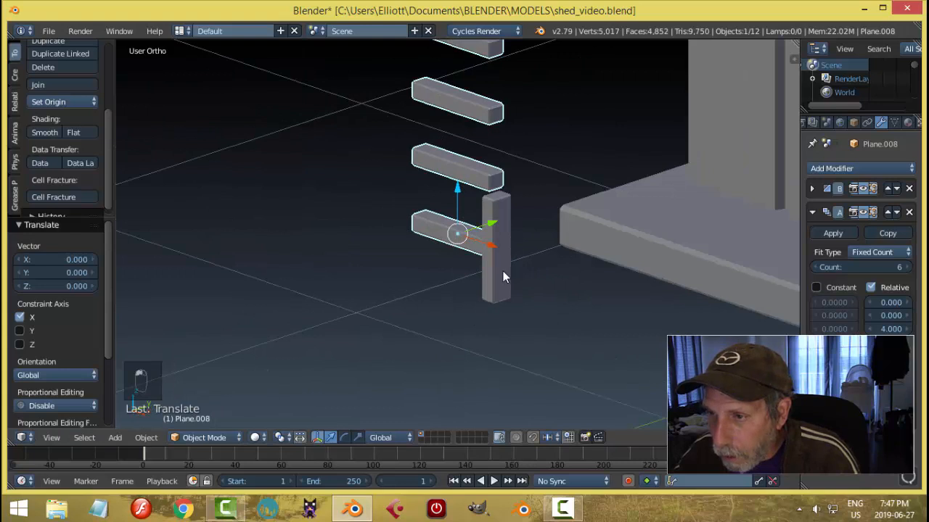
- Nudge the single upright slightly upward along Z beside the lowest rung
right_click(502, 204)
key(g)
key(z)
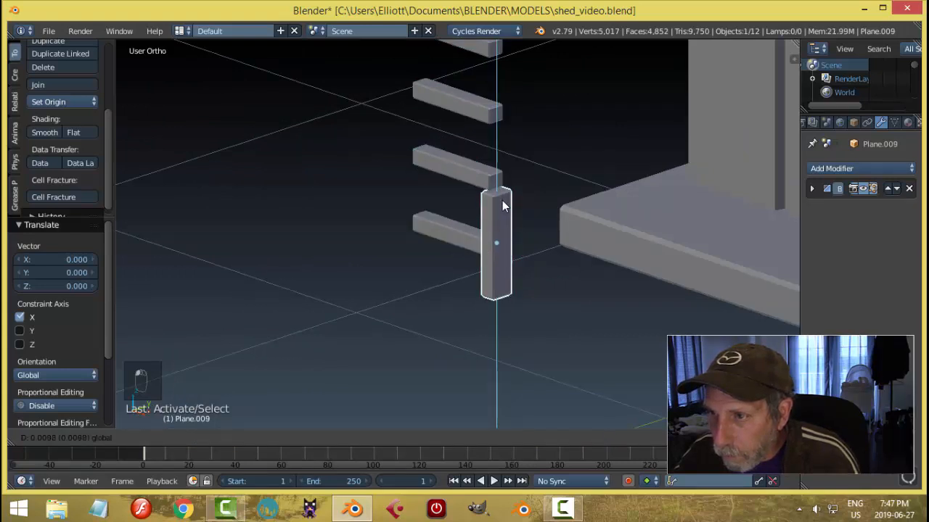
click(502, 203)
- Edit the upright's mesh in front wireframe view and raise its top end 0.748 along Z past the upper rungs
key(Tab)
scroll(532, 189, up, 2)
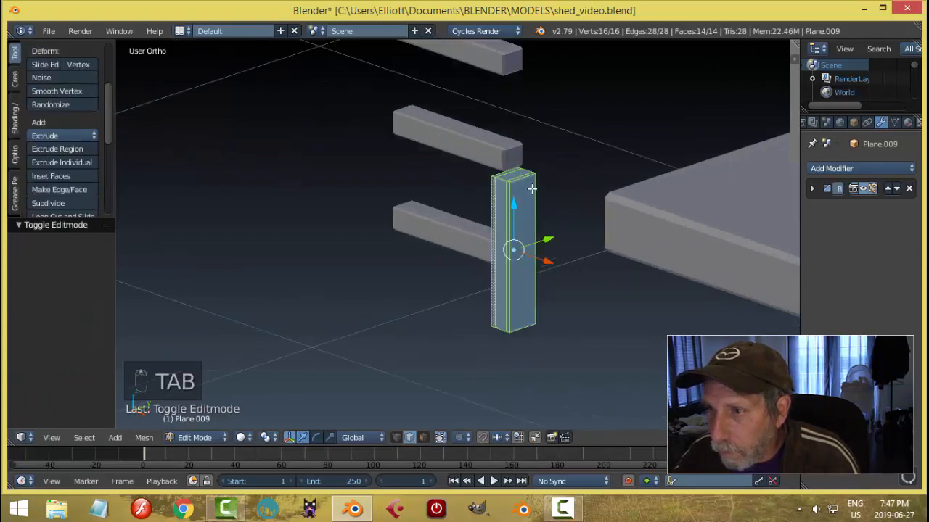
key(a)
key(a)
key(KP_1)
key(z)
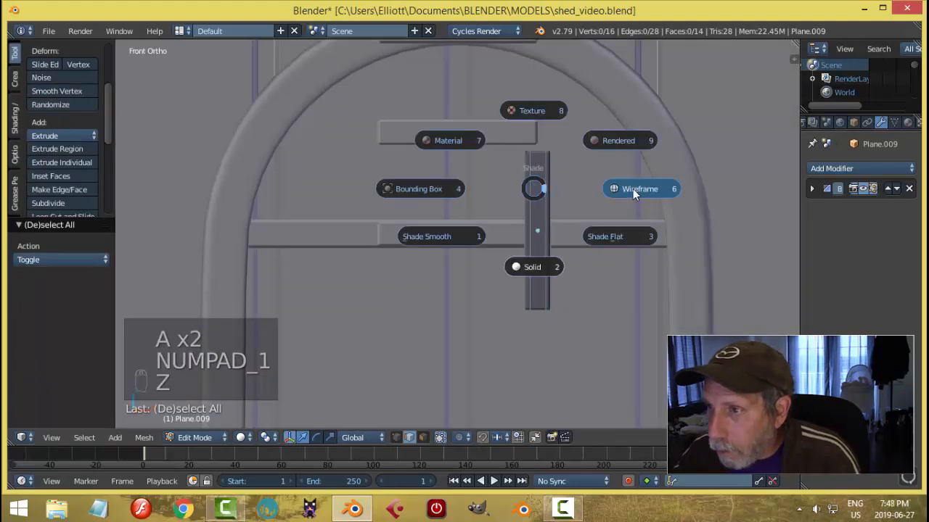
click(632, 188)
key(b)
drag(483, 119, 605, 176)
scroll(599, 211, down, 8)
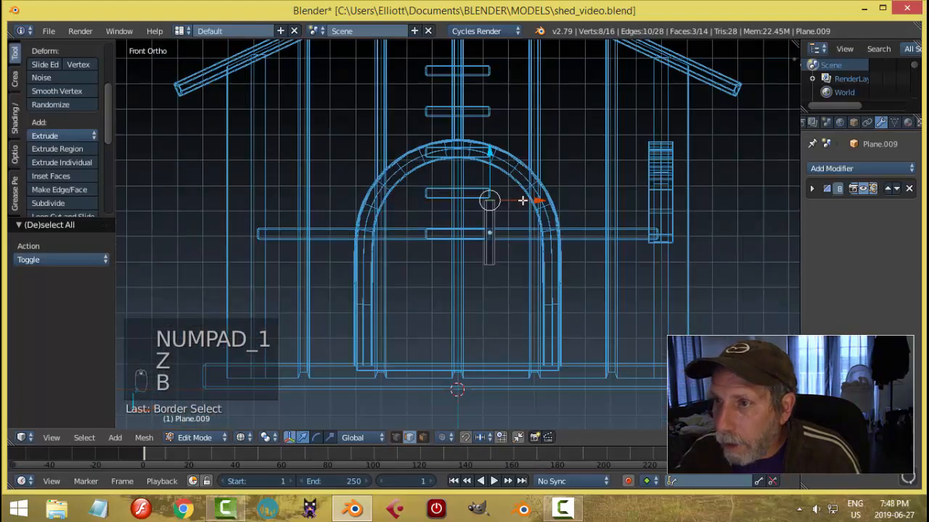
key(g)
key(z)
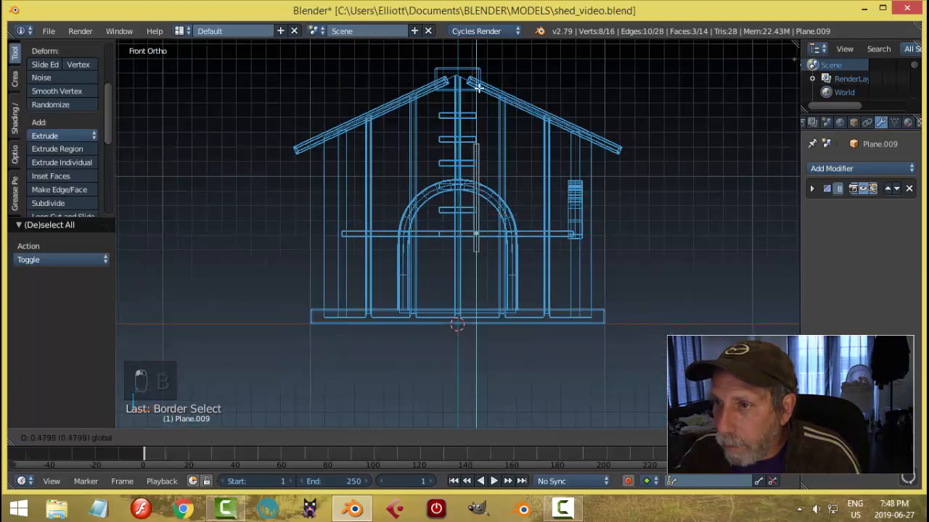
click(479, 56)
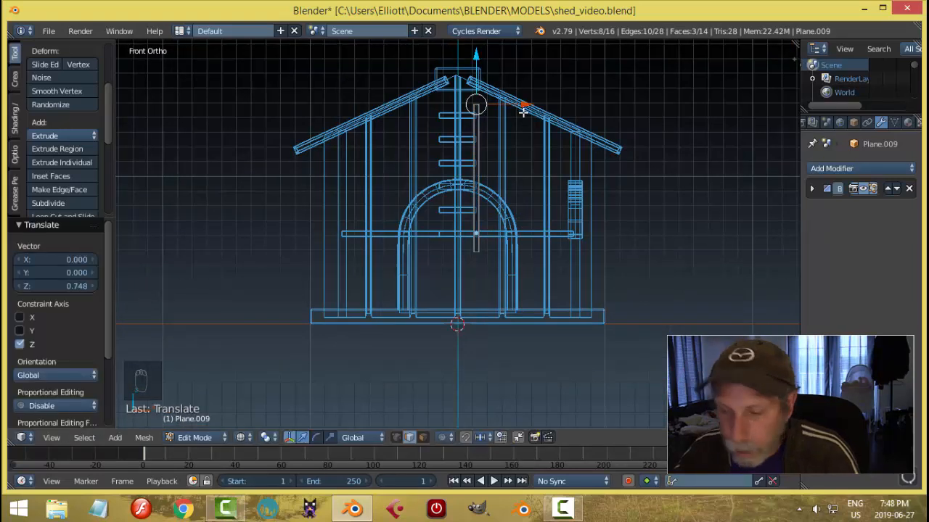
- Duplicate the whole upright mesh and place the copy -0.254 along X at the rungs' other ends
key(a)
key(a)
key(a)
key(shift+d)
key(x)
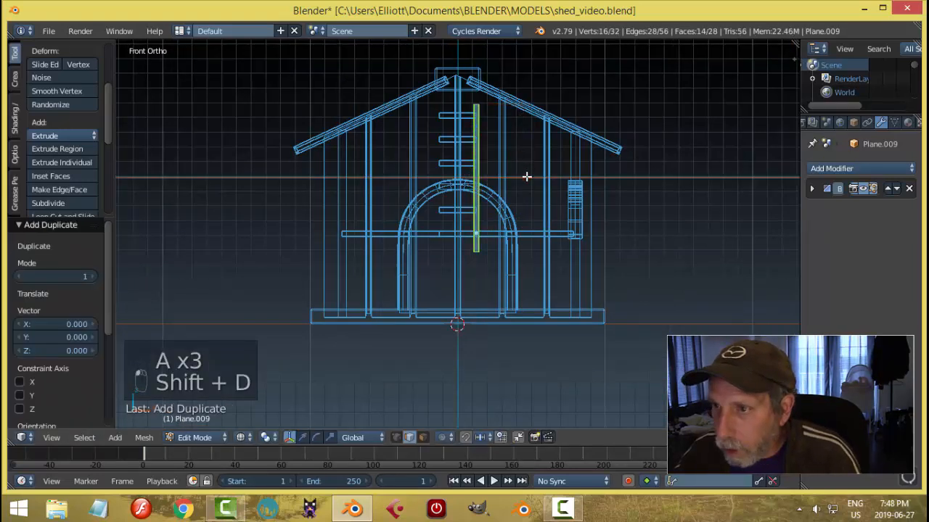
click(489, 181)
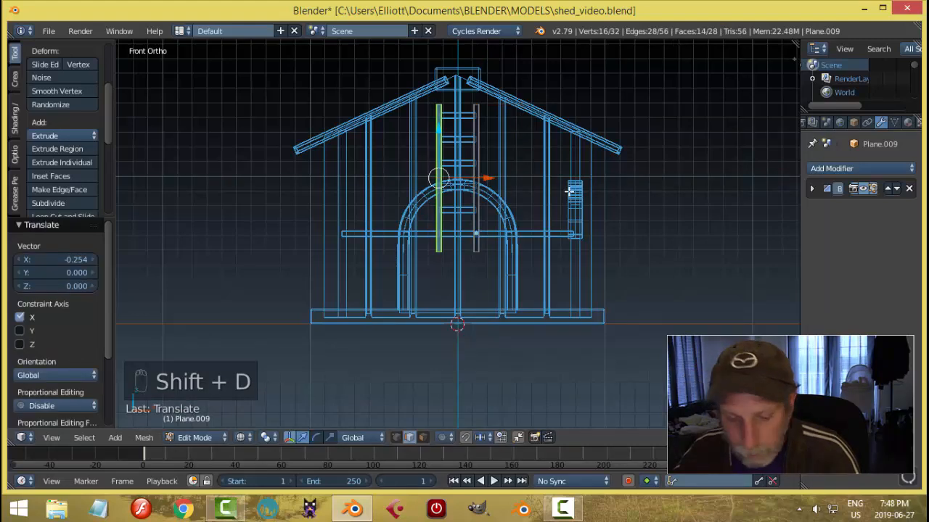
- Return to solid shading in Object Mode with everything deselected
key(z)
click(559, 269)
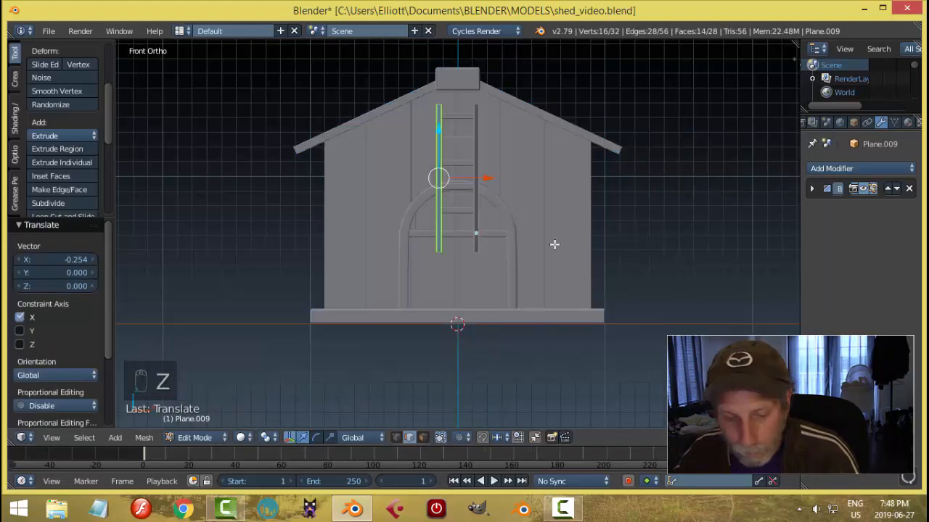
key(a)
key(Tab)
click(481, 243)
key(a)
key(a)
middle_drag(517, 218, 489, 217)
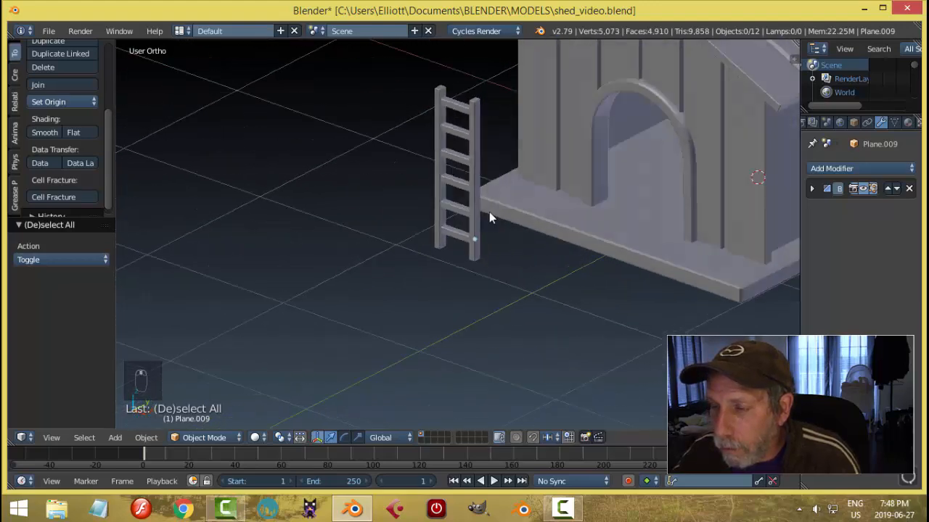
- Select the ladder's rungs and uprights and create a new group from them
scroll(486, 216, up, 3)
right_click(470, 134)
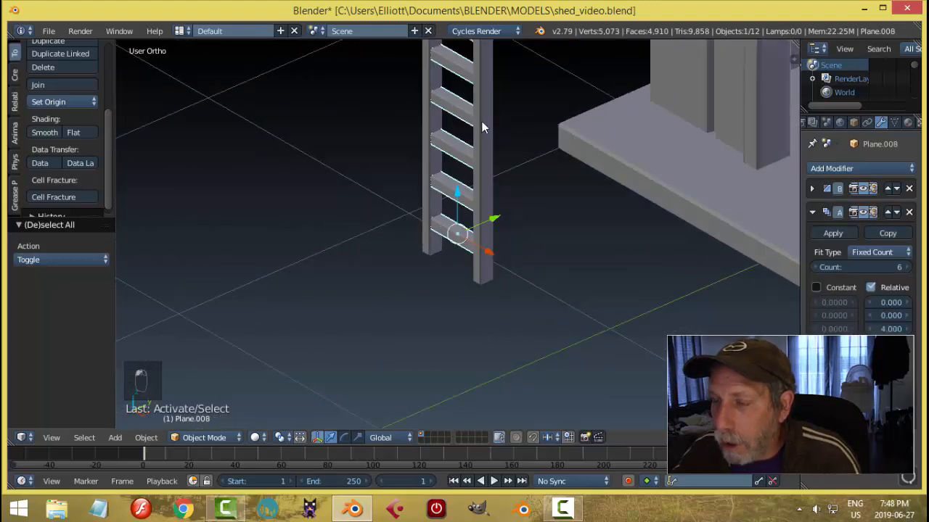
shift+right_click(482, 125)
key(ctrl+g)
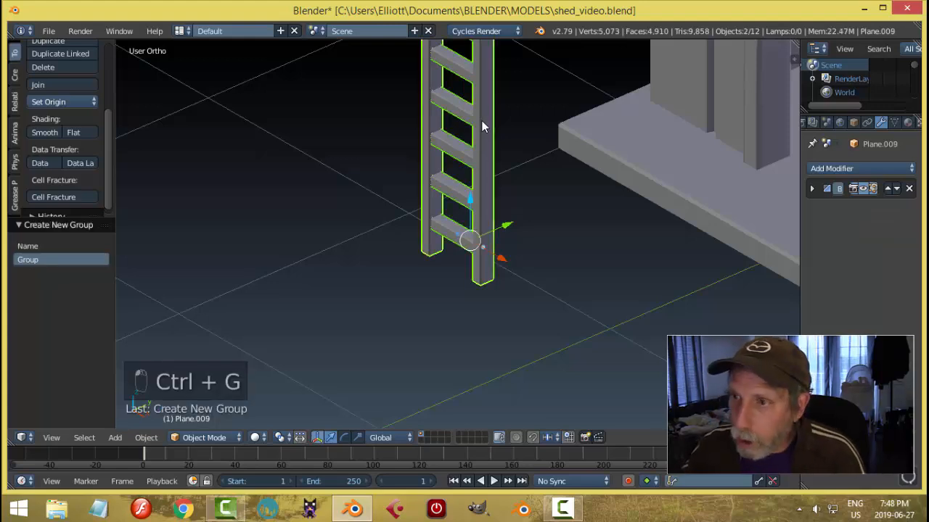
- Move the ladder along Y into the shed
scroll(507, 160, down, 4)
middle_drag(614, 206, 501, 224)
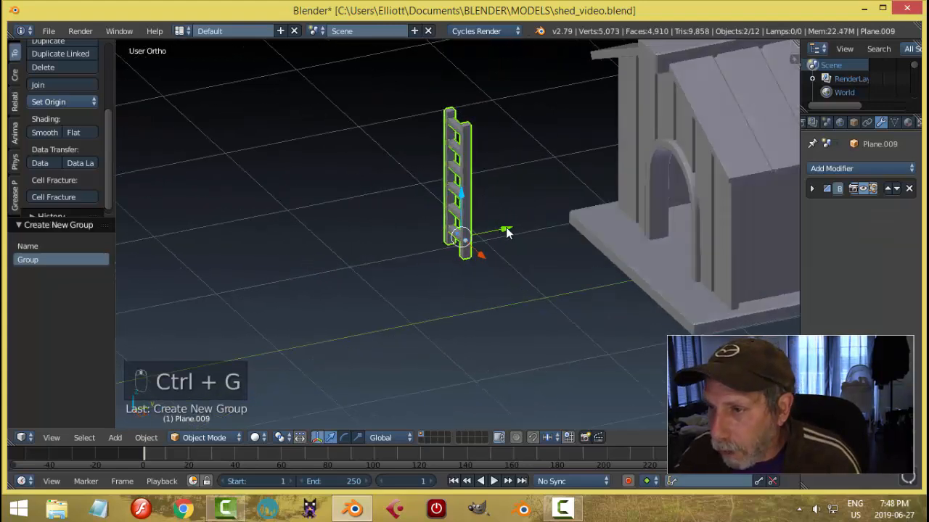
drag(507, 233, 731, 227)
- Hide the shed's front plank wall and select the ladder's uprights
middle_drag(731, 227, 681, 180)
right_click(672, 170)
key(h)
right_click(616, 113)
scroll(616, 113, down, 4)
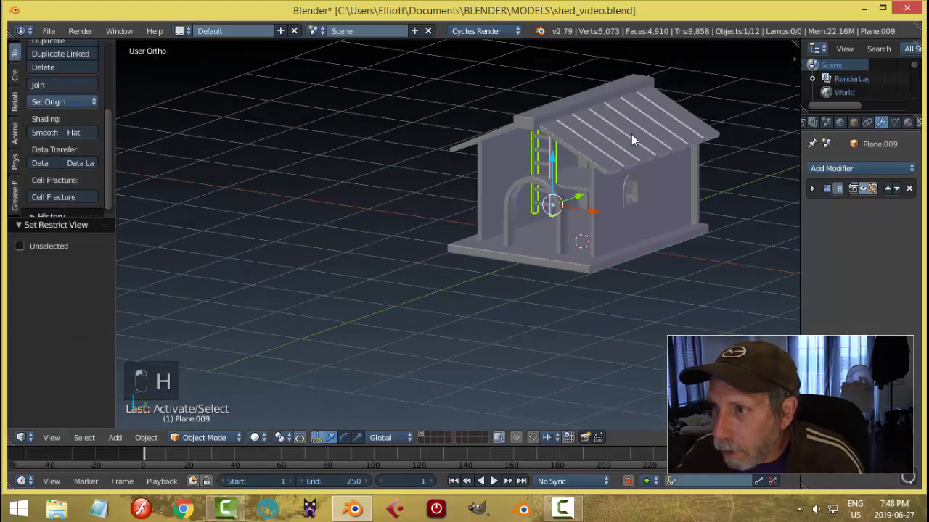
middle_drag(632, 138, 661, 119)
- Try moving only the ladder's uprights -0.399 along Z and undo the move
key(g)
key(z)
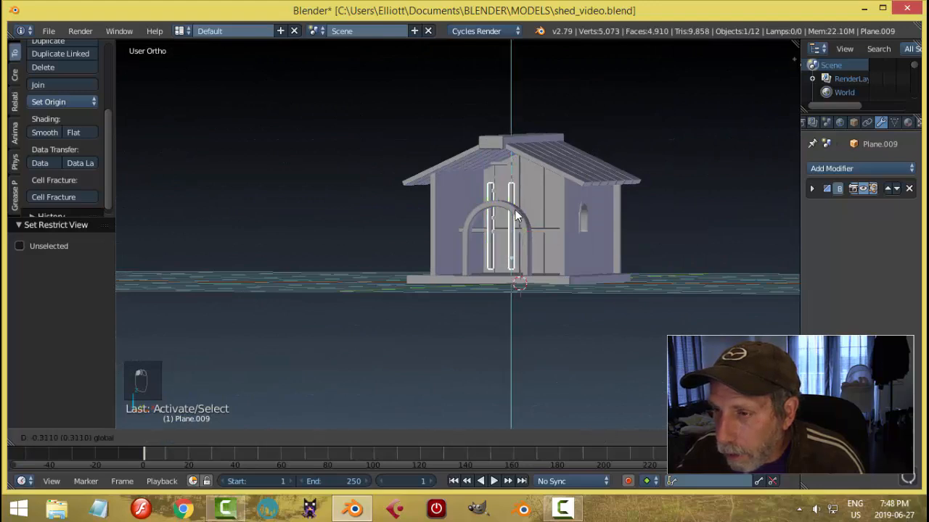
click(517, 222)
middle_drag(556, 213, 530, 234)
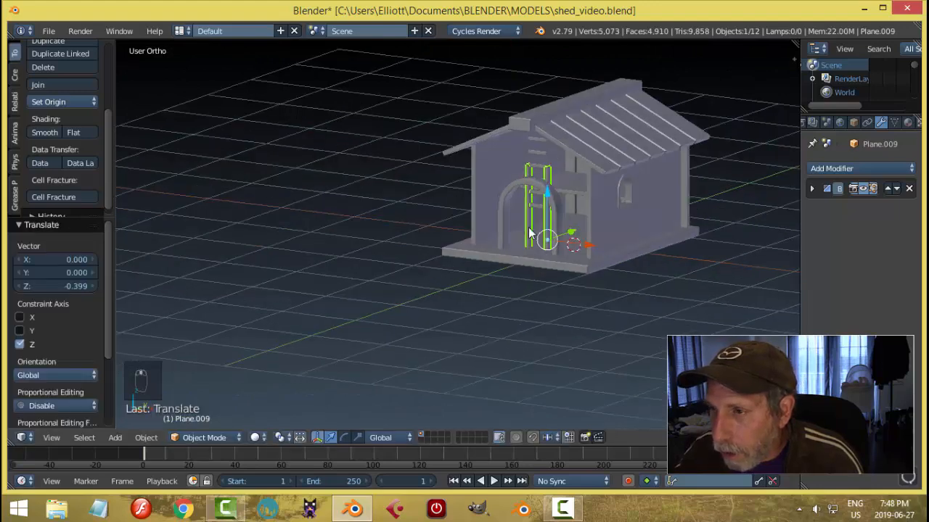
key(ctrl+z)
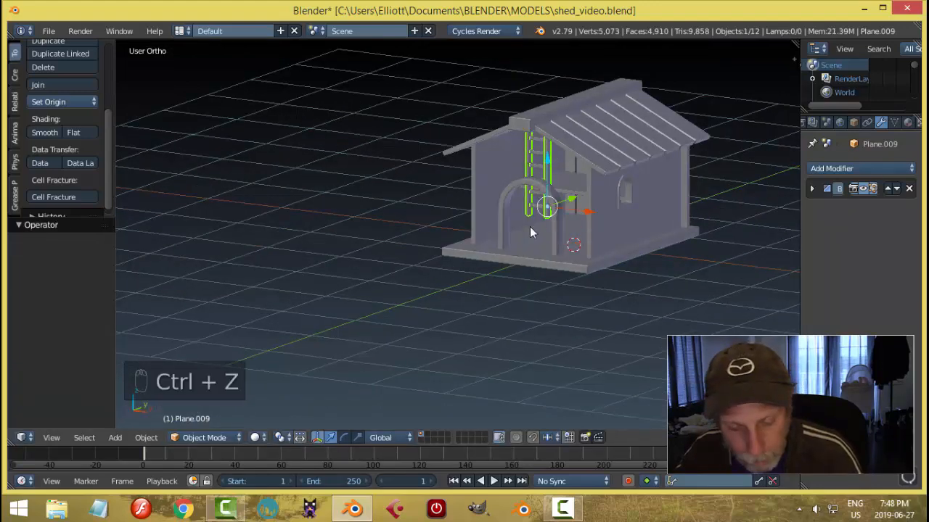
- Select the whole ladder by its group, lower it about 0.39 along Z and move it 0.369 along Y
key(shift+g)
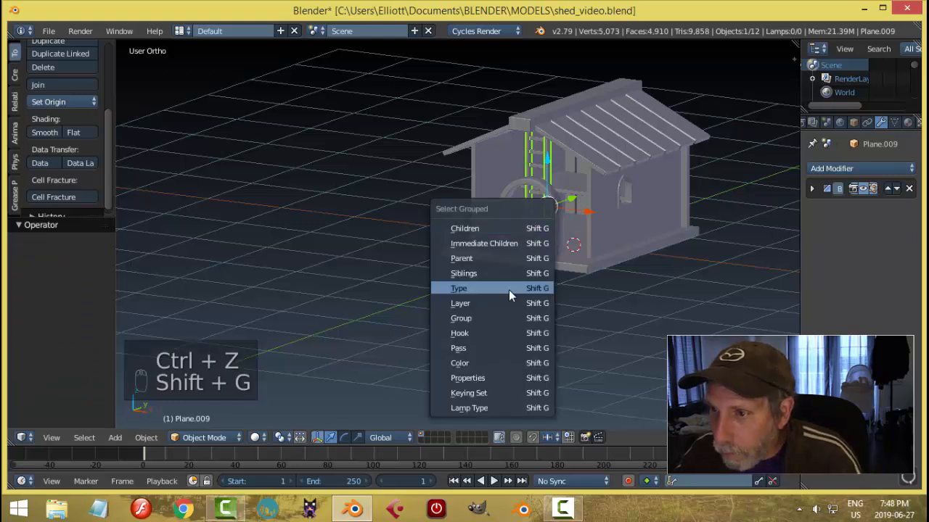
click(509, 318)
key(g)
key(z)
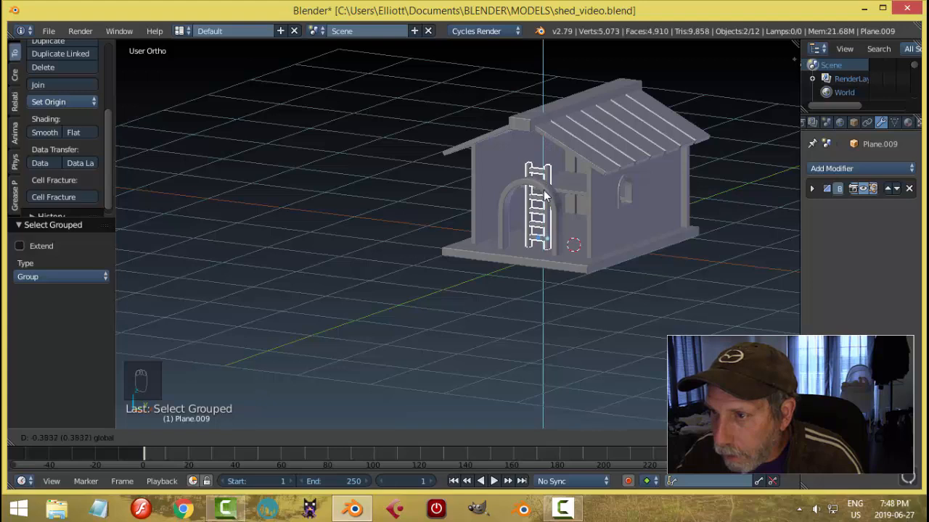
click(617, 201)
middle_drag(616, 201, 508, 216)
key(g)
click(619, 210)
- Tilt the ladder -11.3° about the X axis
scroll(522, 217, up, 2)
shift+middle_drag(628, 217, 548, 231)
scroll(498, 220, up, 2)
key(r)
key(x)
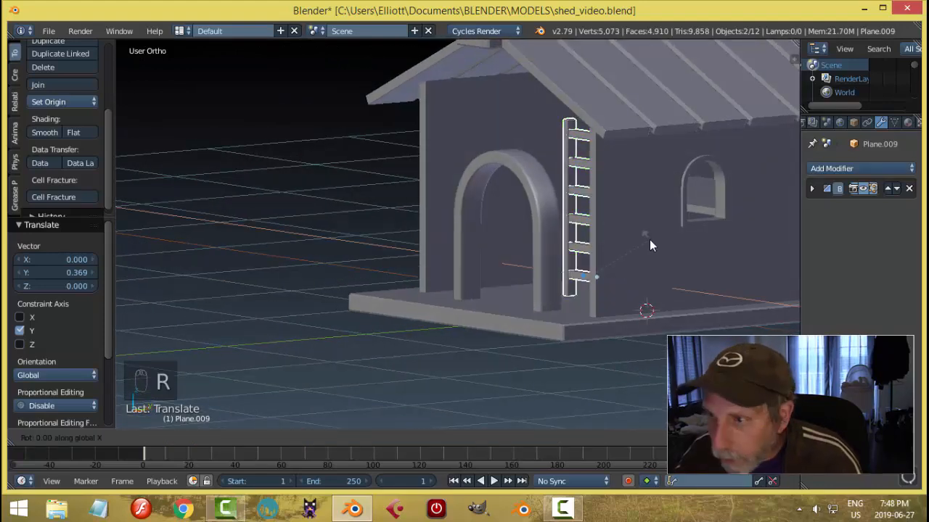
click(647, 257)
- Move the ladder -0.256 along X and scale it uniformly to 0.769
middle_drag(640, 254, 607, 260)
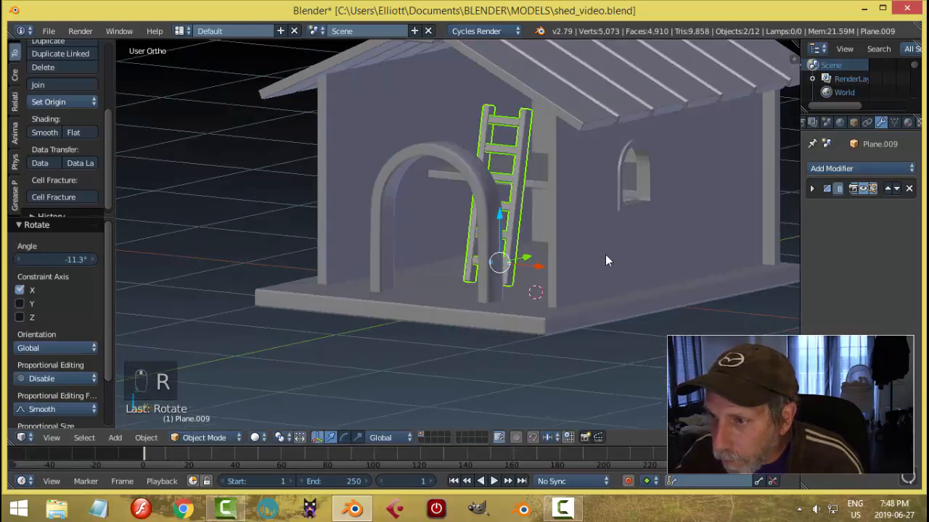
key(g)
key(x)
click(509, 257)
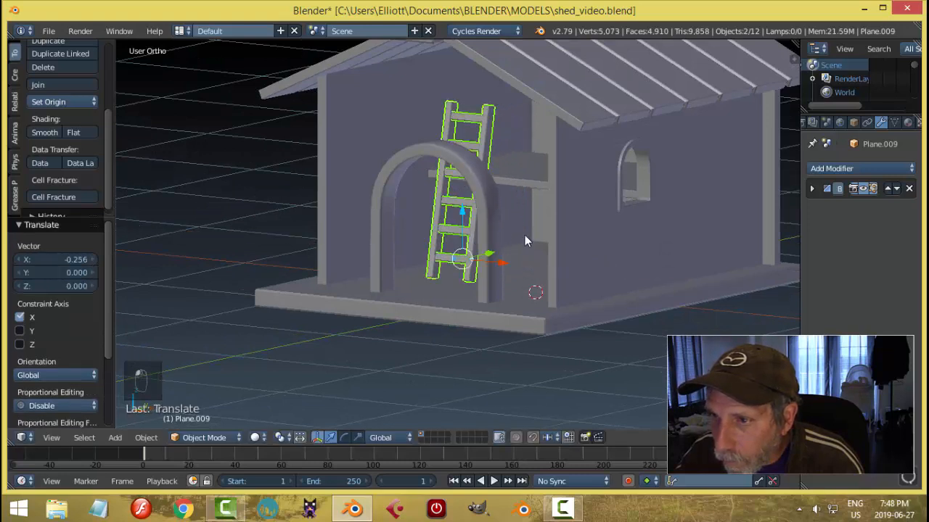
key(s)
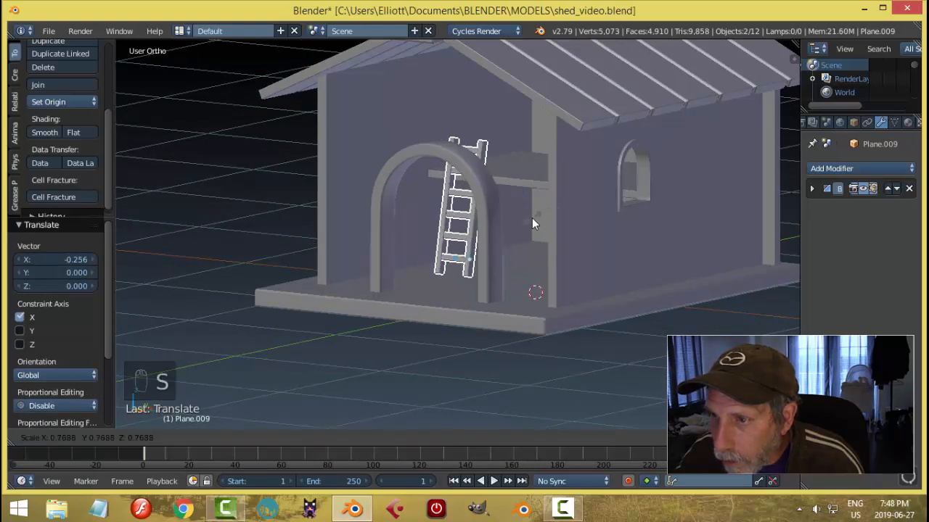
click(523, 214)
- Lower the ladder 0.043 along Z onto the floor and shift it slightly along Y
key(g)
key(z)
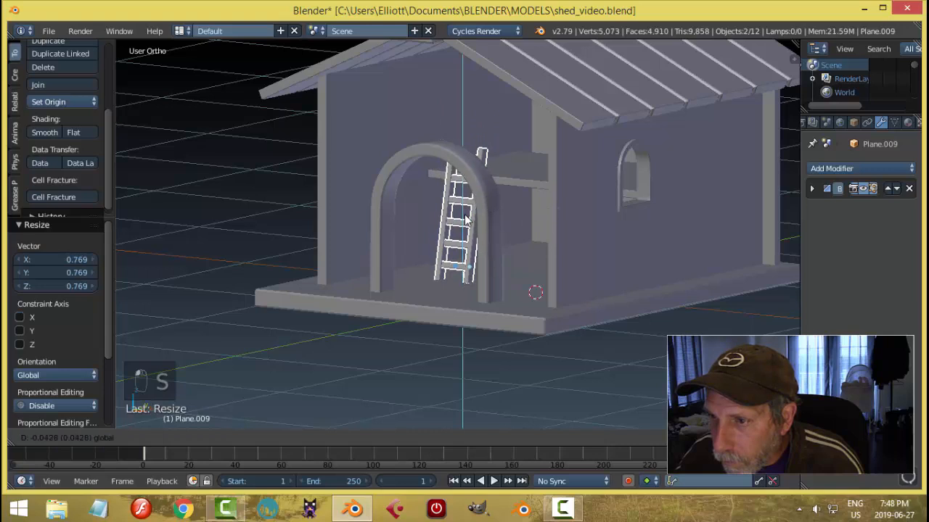
click(536, 229)
middle_drag(536, 229, 508, 234)
key(g)
key(y)
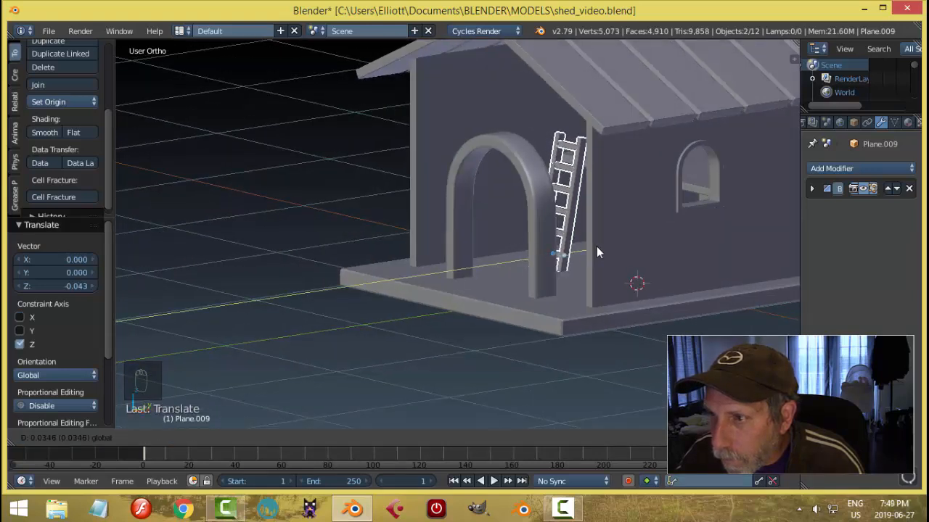
click(597, 246)
- Hide the shed's side wall around the arched window to expose the interior
right_click(612, 202)
key(h)
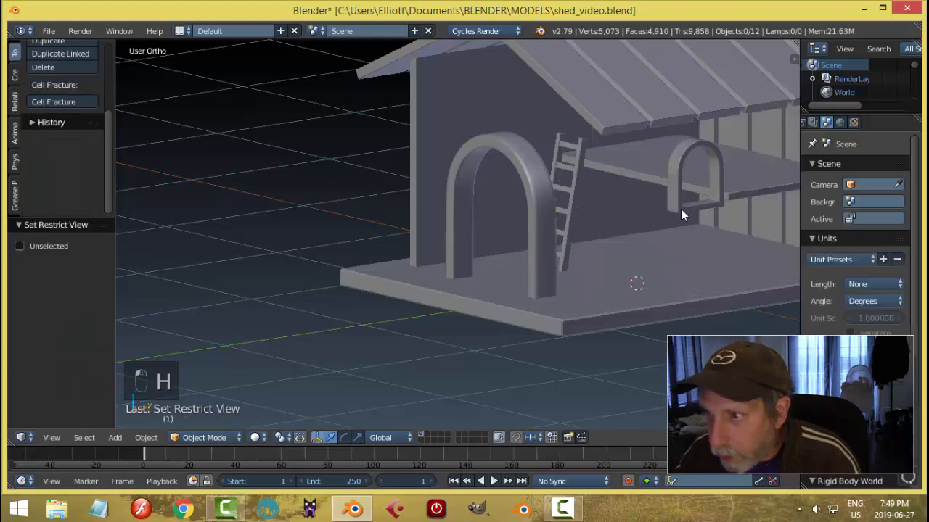
middle_drag(682, 210, 641, 213)
middle_drag(701, 190, 689, 203)
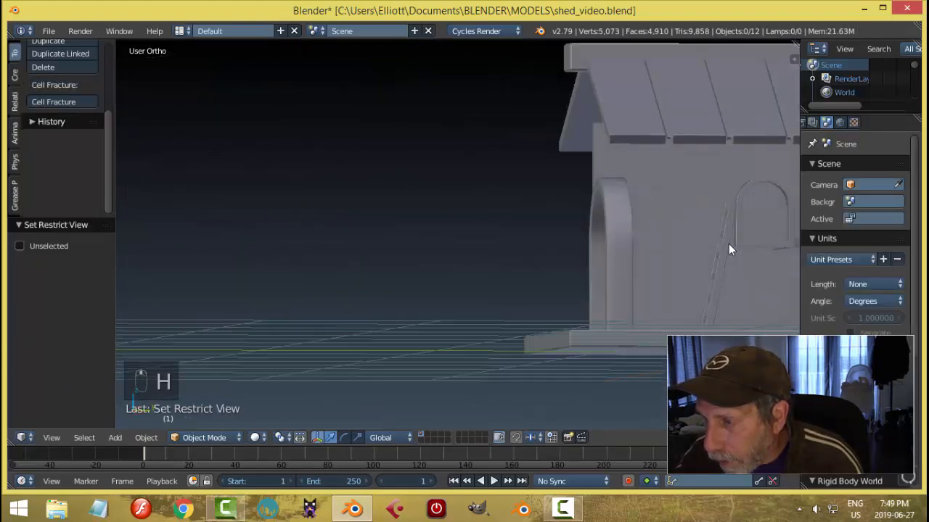
shift+middle_drag(729, 249, 470, 245)
- Select the ladder group and move it 0.337, then -0.019 along Y to lean against the loft's edge
right_click(467, 251)
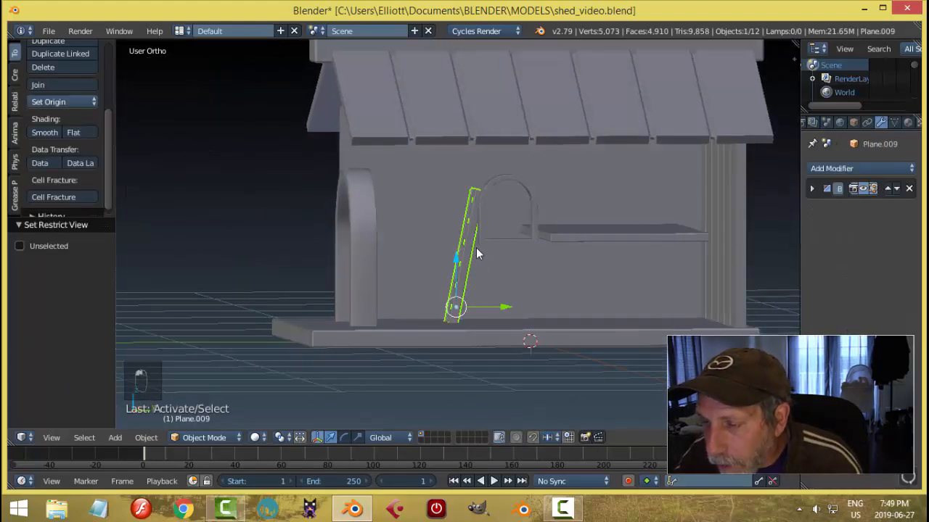
key(shift+g)
click(479, 248)
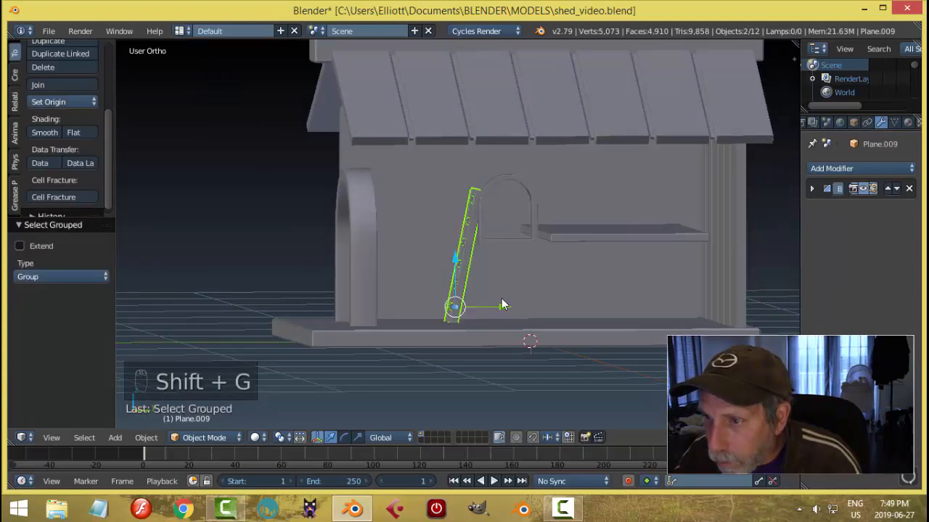
drag(503, 304, 559, 312)
middle_drag(606, 293, 595, 287)
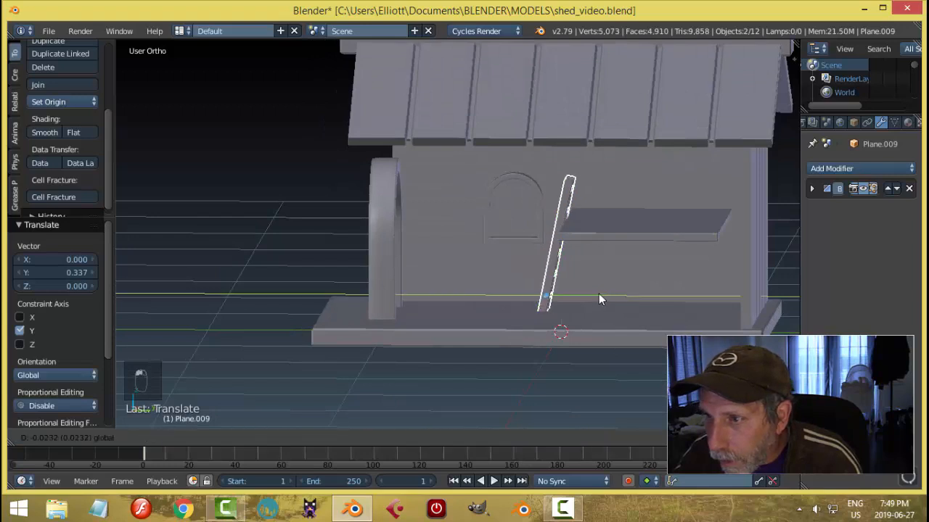
drag(598, 293, 573, 291)
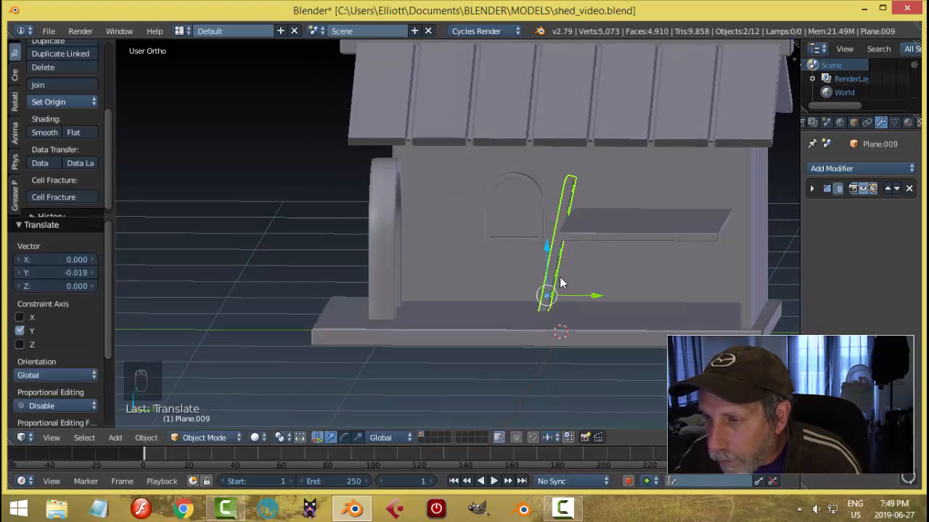
key(a)
scroll(561, 280, down, 5)
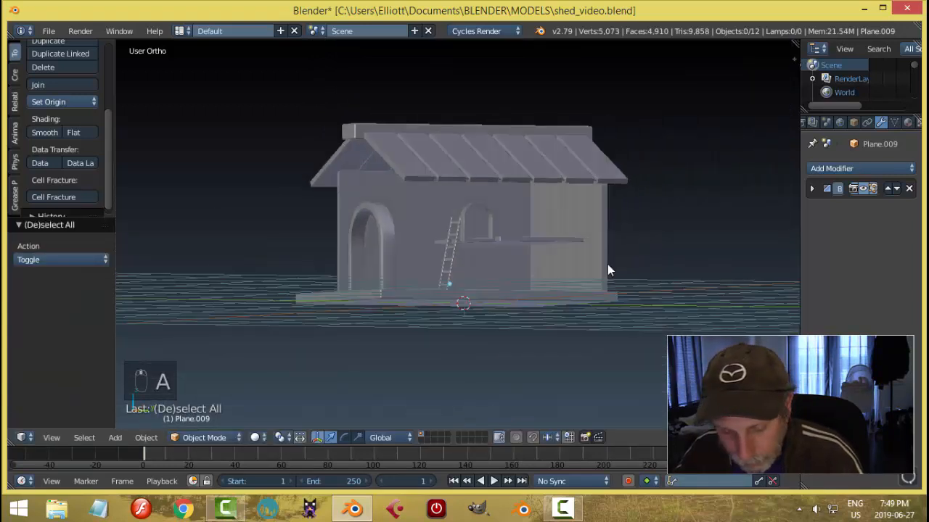
- Unhide the shed's side wall, clear the selection, and save the file
key(alt+h)
scroll(431, 246, down, 1)
key(a)
scroll(402, 222, down, 2)
middle_drag(402, 222, 488, 245)
scroll(435, 250, up, 4)
key(ctrl+s)
middle_drag(549, 250, 562, 275)
scroll(520, 290, up, 2)
scroll(582, 246, down, 2)
- Add a Sun lamp, move it beside the shed along X, raise it 1.693 along Z, and rotate it -38.3°
key(shift+a)
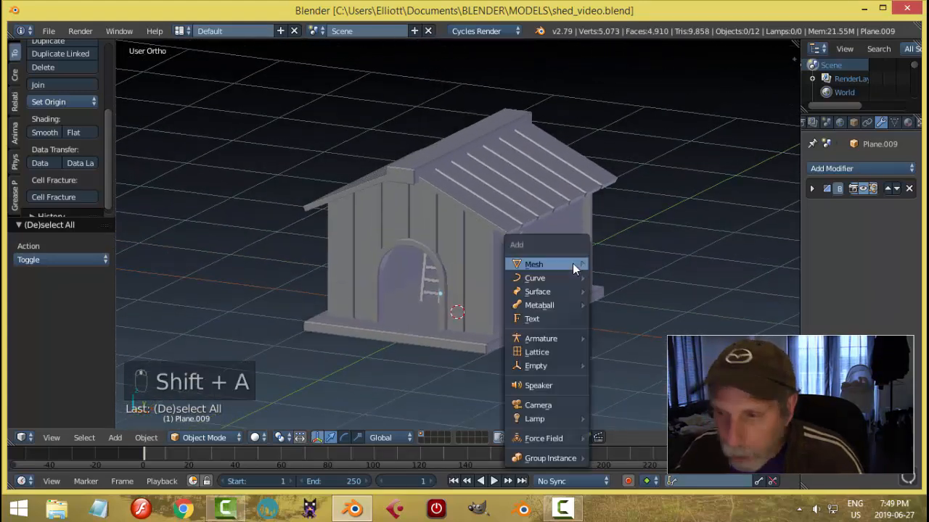
mouse_move(546, 418)
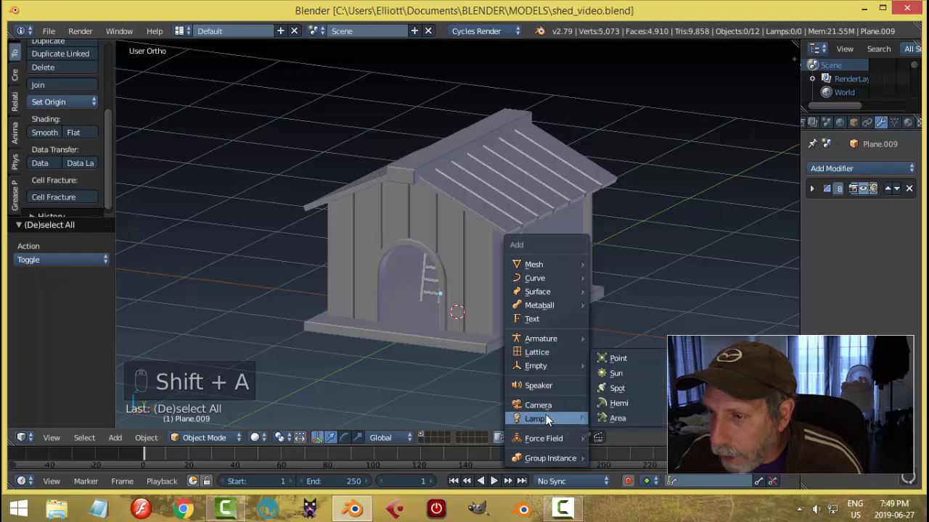
click(605, 376)
scroll(506, 284, down, 3)
drag(505, 280, 396, 275)
drag(355, 212, 361, 136)
key(r)
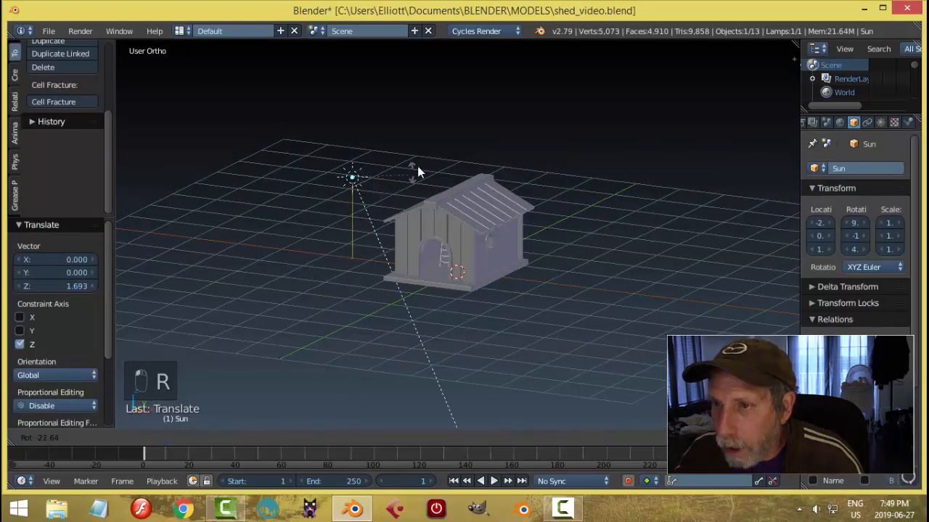
click(792, 208)
- Set the Sun lamp's size to 0.400 and give its emission colour a very slight warm tint
click(881, 122)
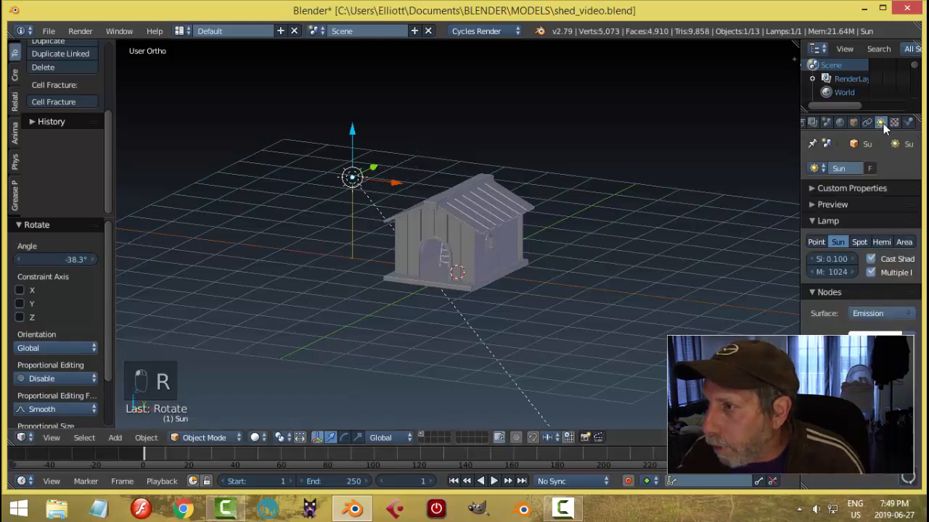
click(830, 259)
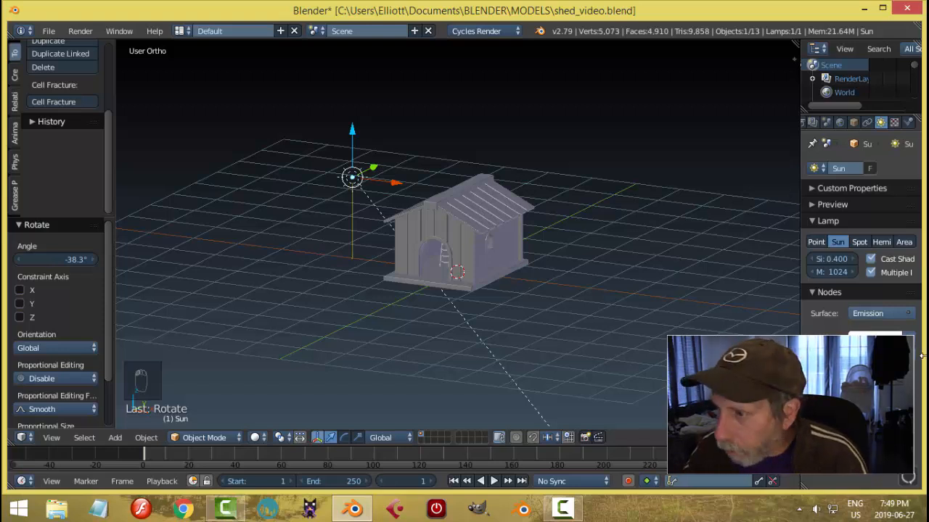
click(874, 336)
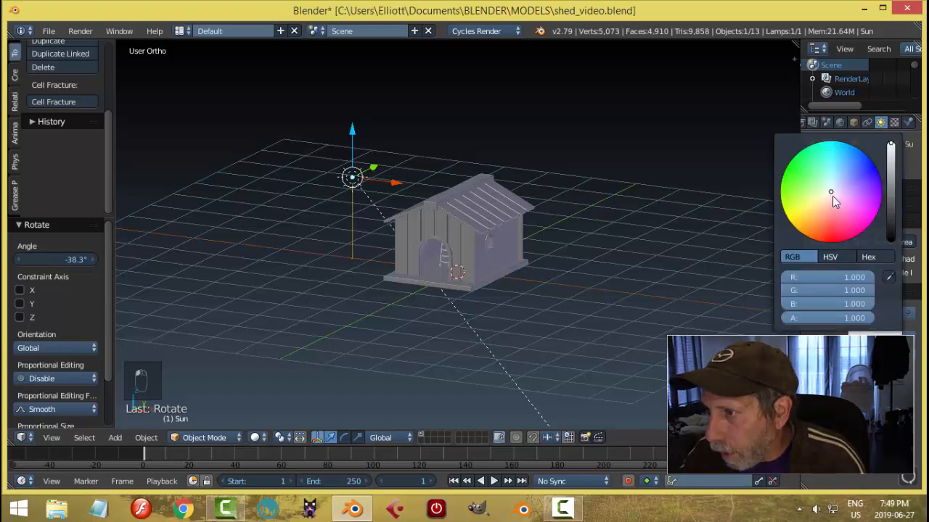
drag(832, 196, 829, 194)
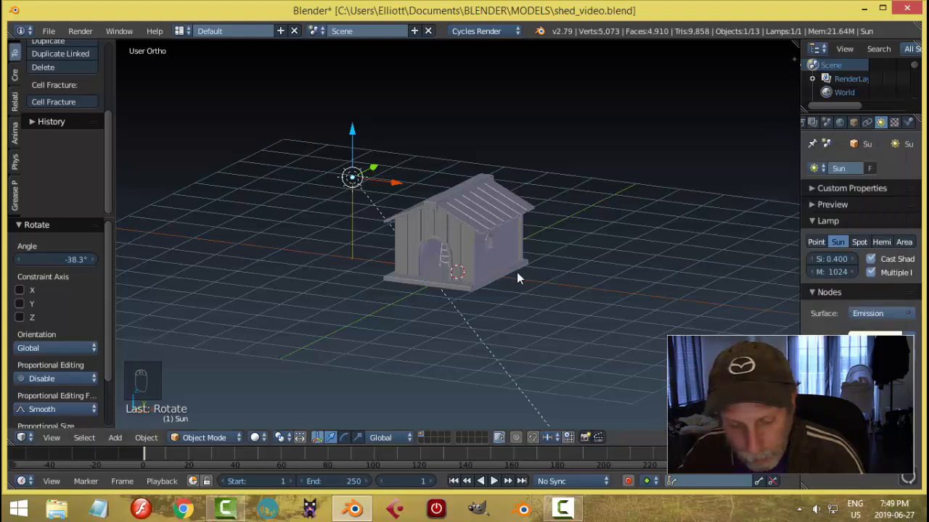
- Preview the sunlit shed in rendered shading, return to solid shading, and save the file
key(shift+z)
scroll(522, 312, up, 2)
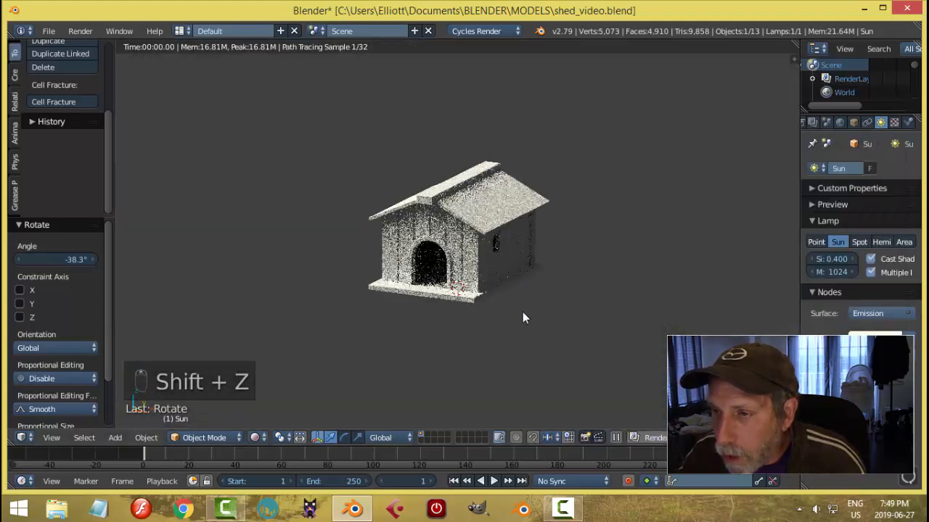
key(shift+z)
key(ctrl+s)
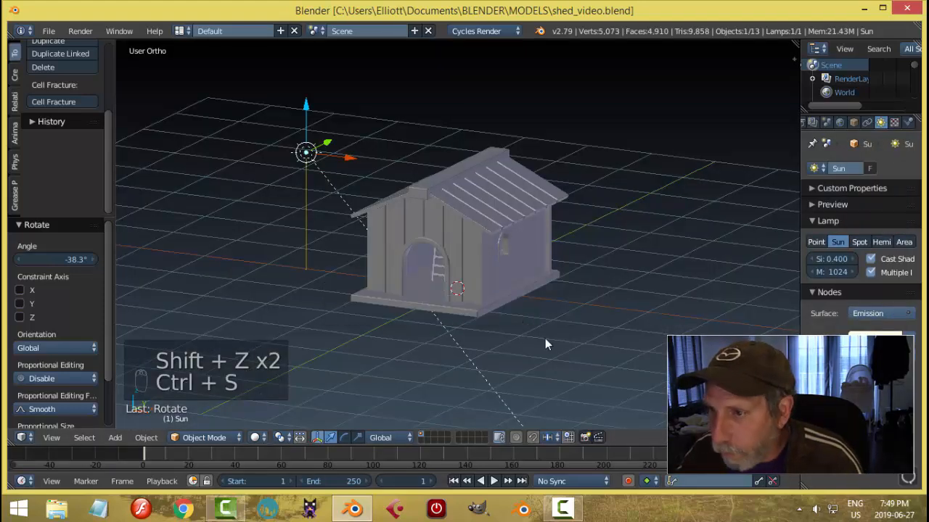
- Add a camera and move it -4.658 along Y and 4.029 along X, in front of the shed
middle_drag(545, 341, 470, 335)
key(shift+a)
click(535, 315)
drag(533, 257, 344, 279)
middle_drag(369, 306, 488, 300)
key(g)
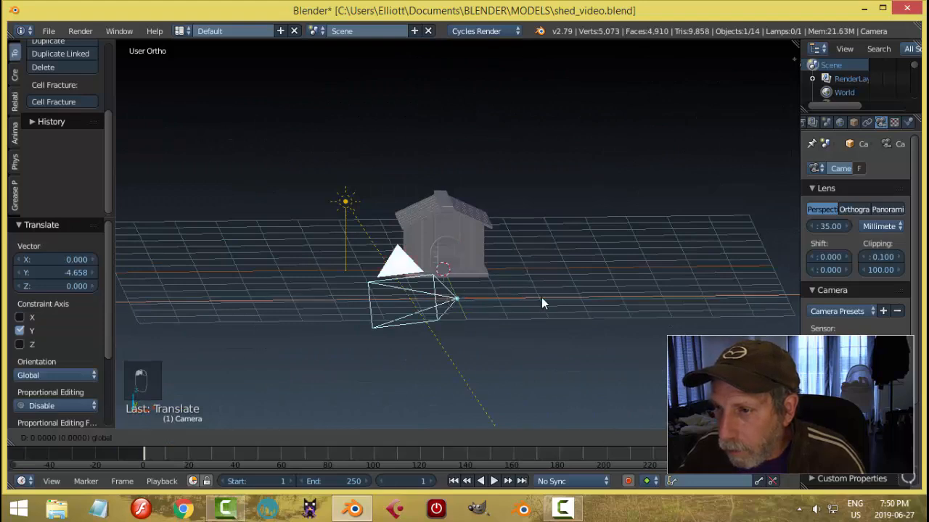
click(661, 290)
- Enable Lock Camera to View and frame the whole shed through the camera from its front corner
key(n)
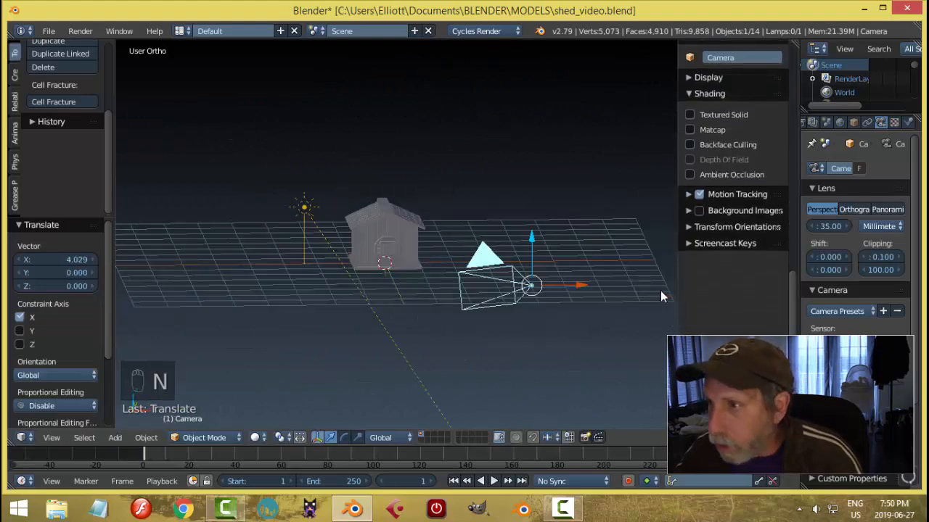
scroll(661, 290, up, 5)
scroll(629, 240, down, 3)
scroll(729, 203, up, 8)
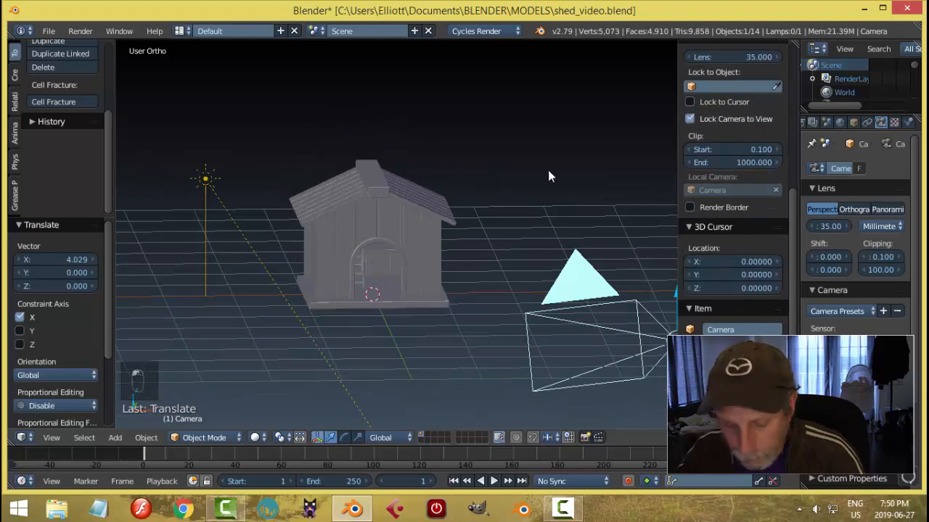
key(n)
key(KP_0)
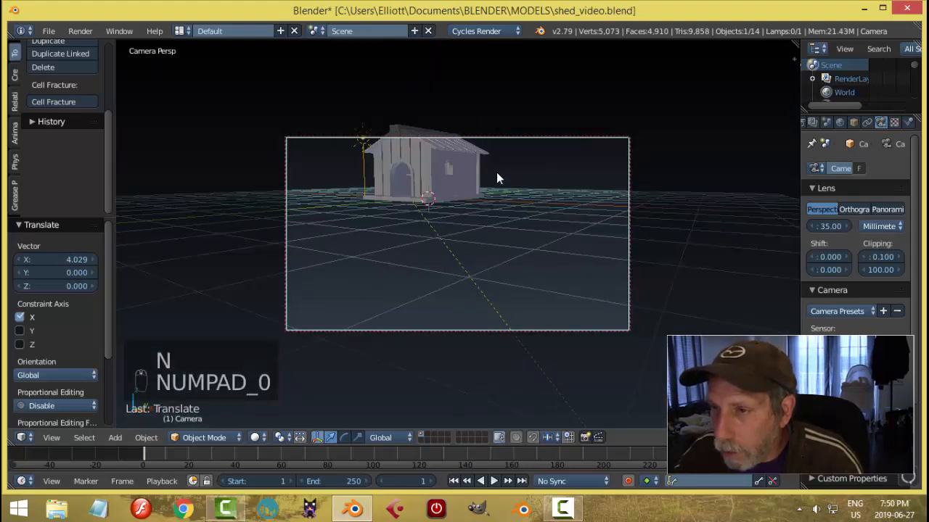
middle_drag(497, 173, 555, 269)
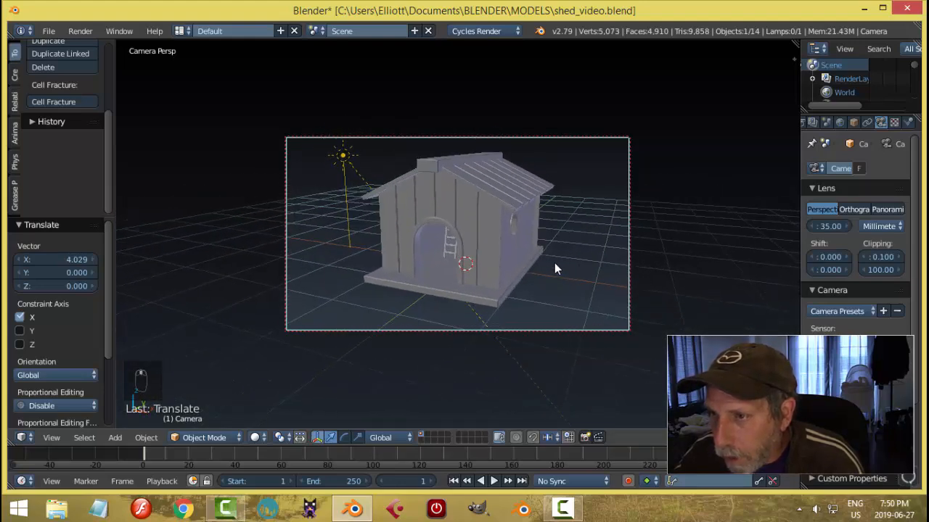
key(Home)
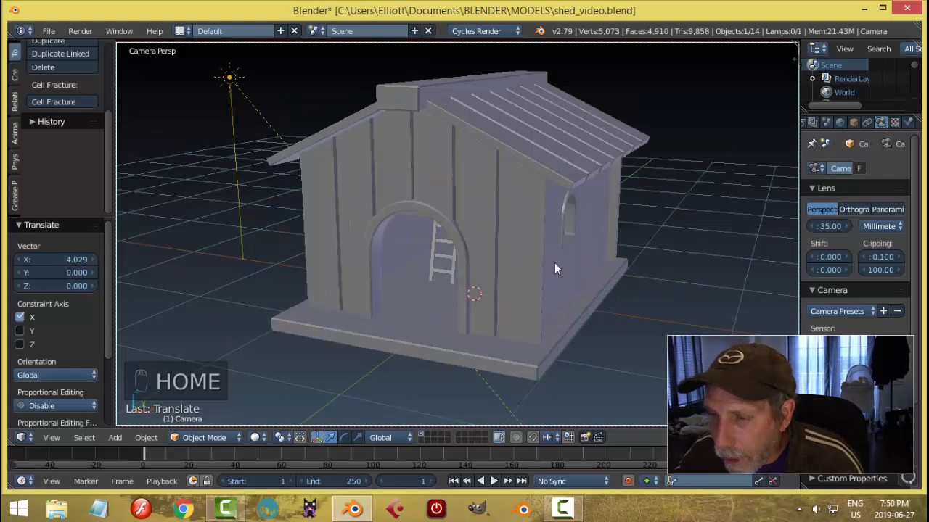
- Preview the framed camera shot in rendered shading, switch back to solid, and save over the file
key(shift+z)
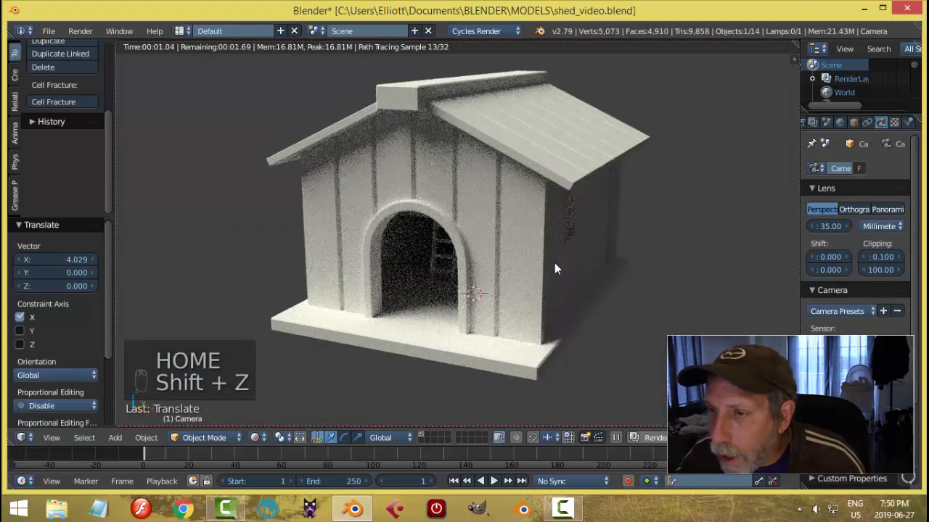
key(shift+z)
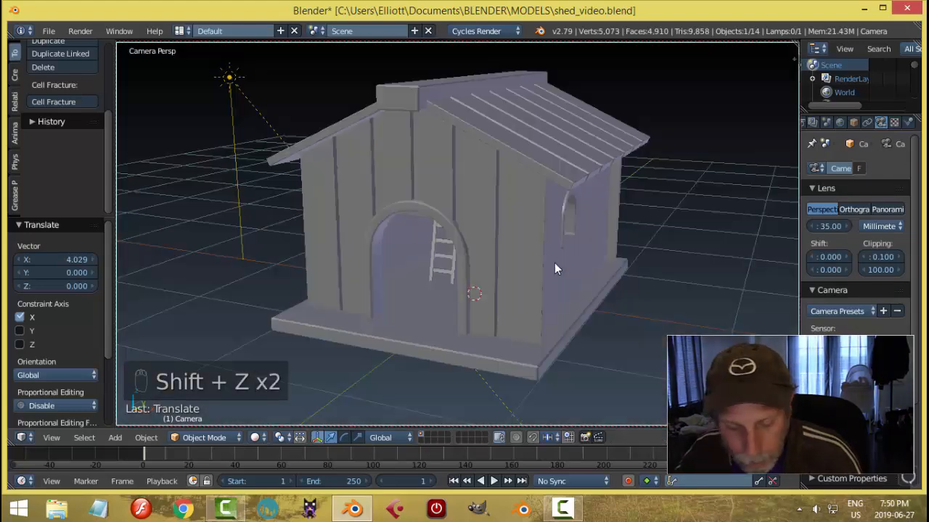
key(ctrl+s)
click(554, 264)
- Leave the camera view, move the Sun lamp and camera together to layer 11, and save the file
key(KP_0)
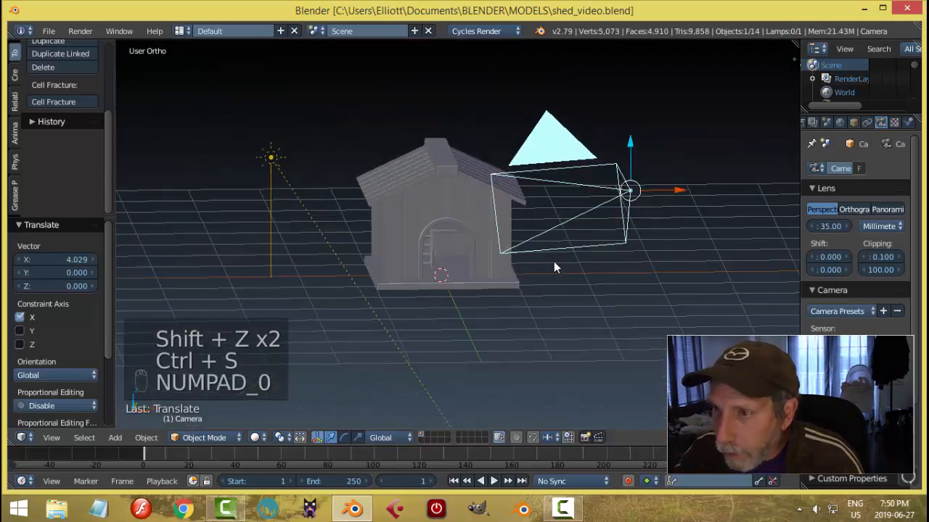
middle_drag(556, 276, 513, 292)
middle_drag(593, 259, 560, 259)
scroll(552, 259, up, 5)
right_click(428, 56)
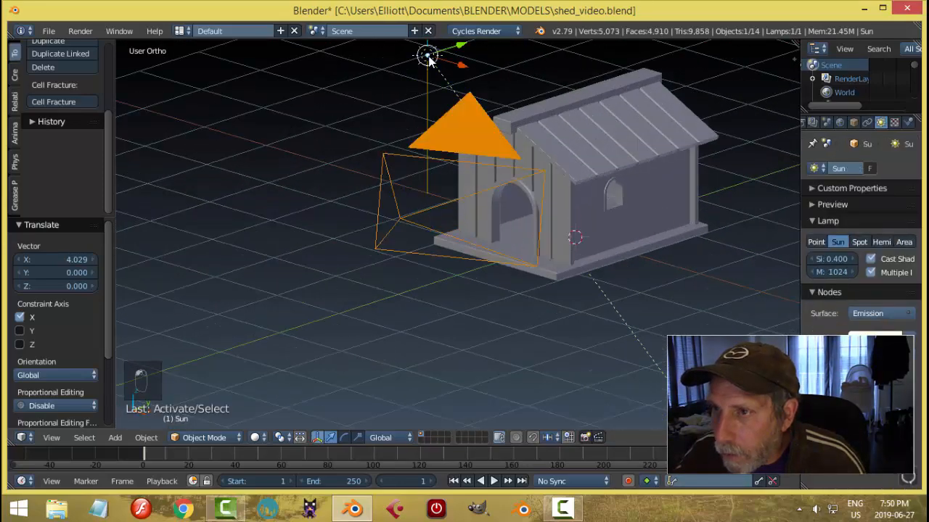
shift+right_click(476, 139)
key(m)
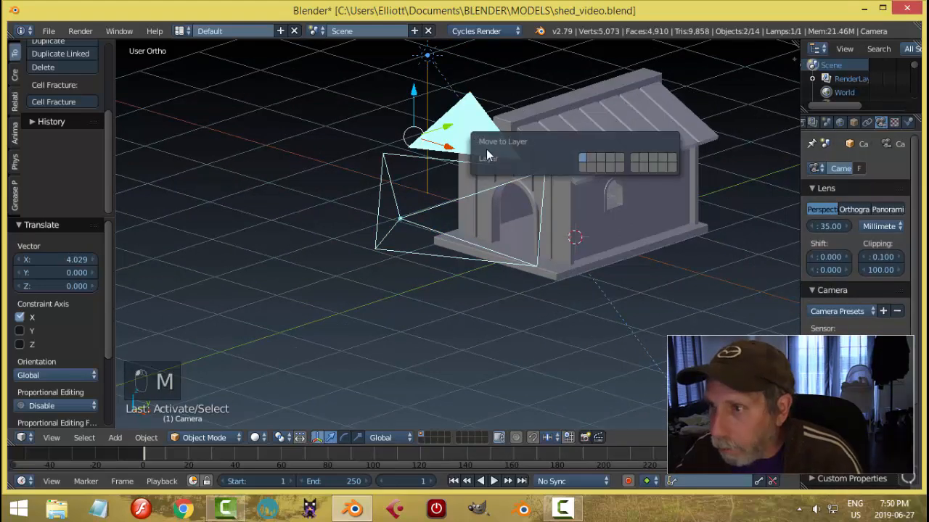
click(586, 169)
middle_drag(537, 242, 562, 225)
key(ctrl+s)
click(571, 235)
- Move the ladder's rungs and uprights -0.150 along X, check them through the camera, deselect everything, and save
scroll(562, 225, up, 3)
right_click(560, 197)
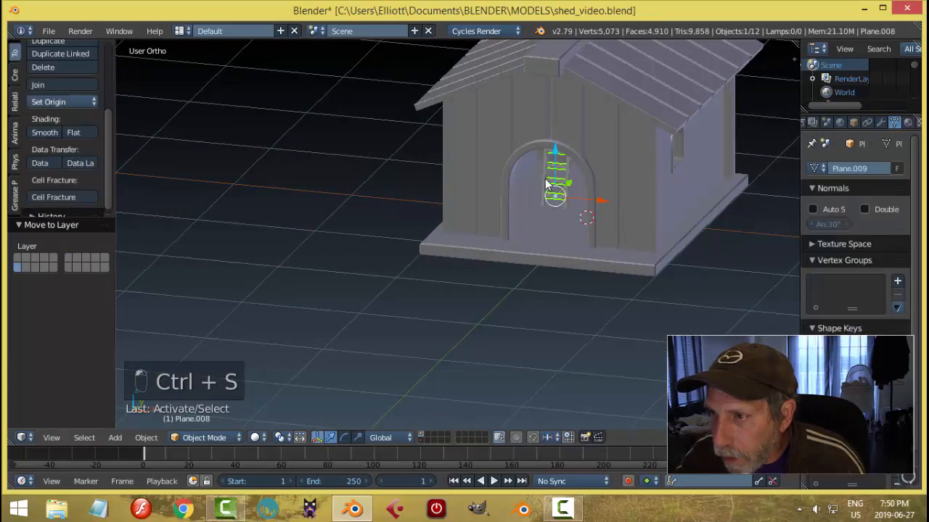
shift+right_click(546, 183)
drag(603, 199, 589, 201)
key(KP_0)
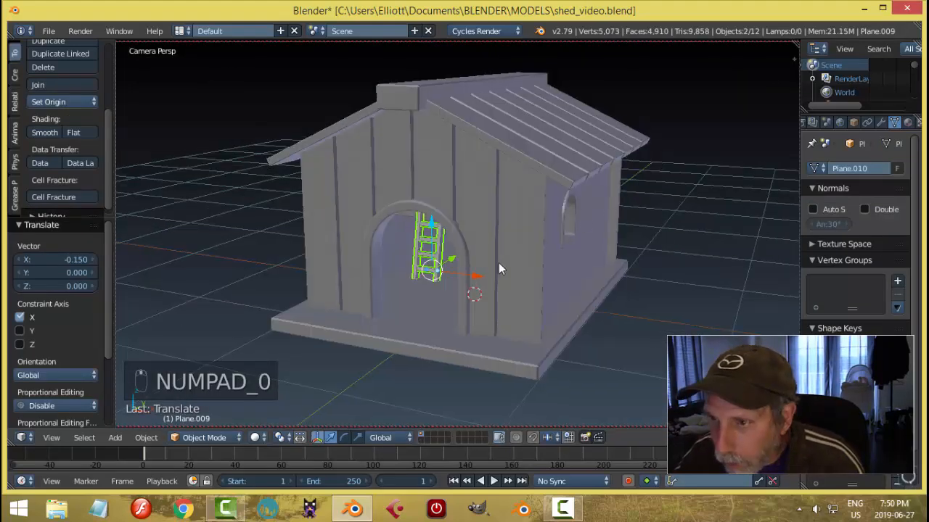
key(a)
key(a)
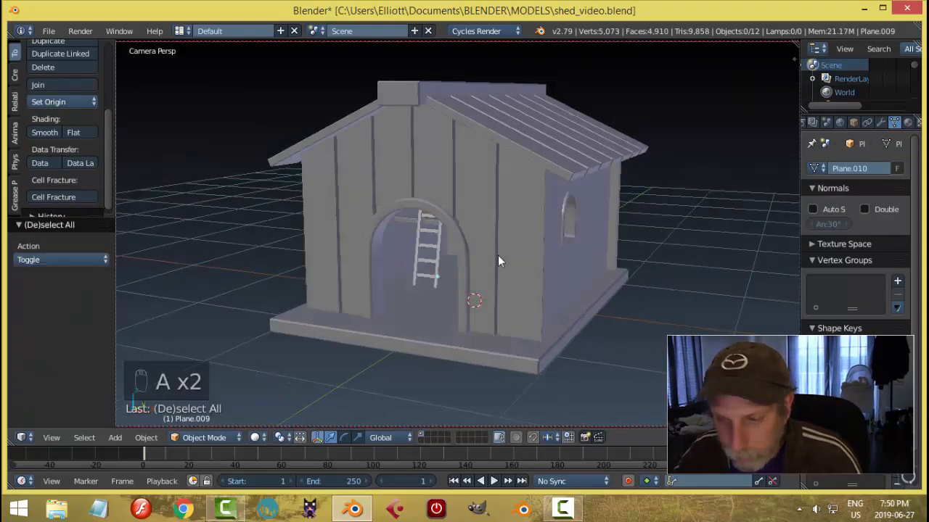
key(ctrl+s)
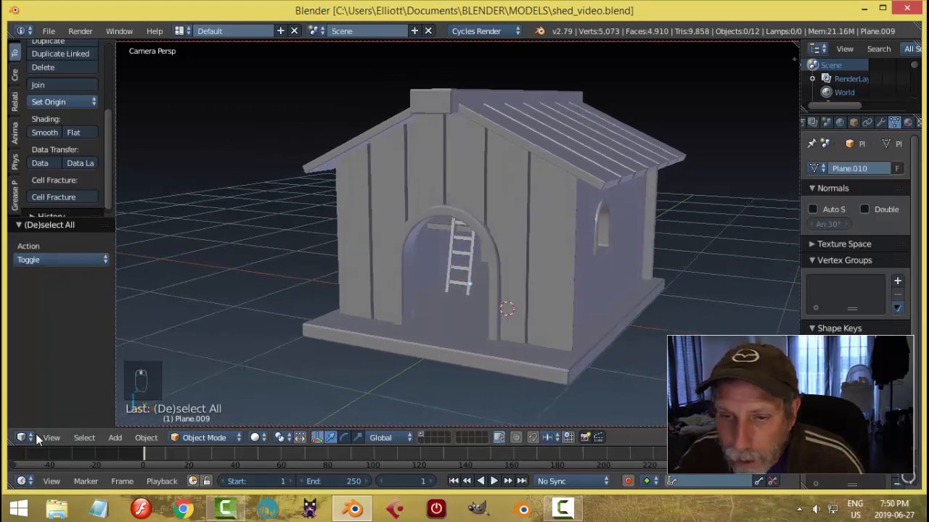
- Split the 3D view into two areas side by side and turn the left one into a UV/Image Editor
drag(13, 444, 501, 267)
key(t)
key(t)
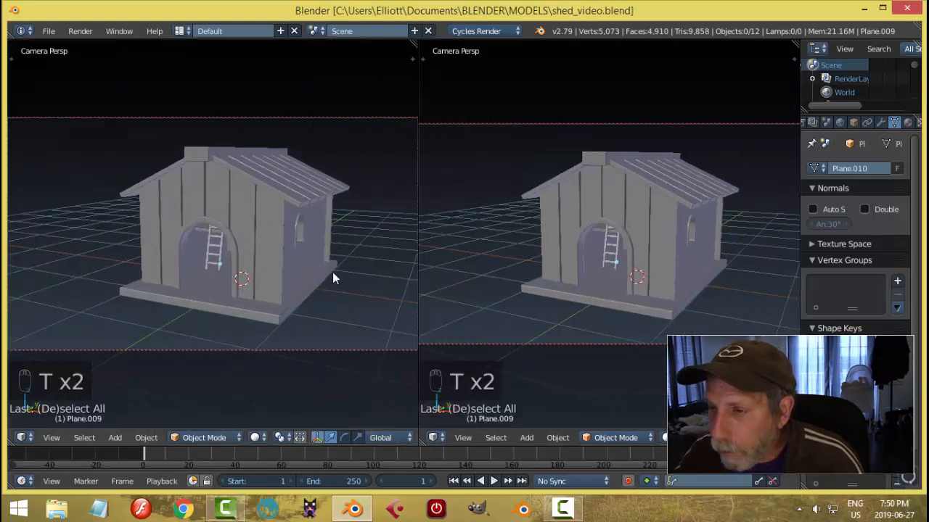
click(23, 438)
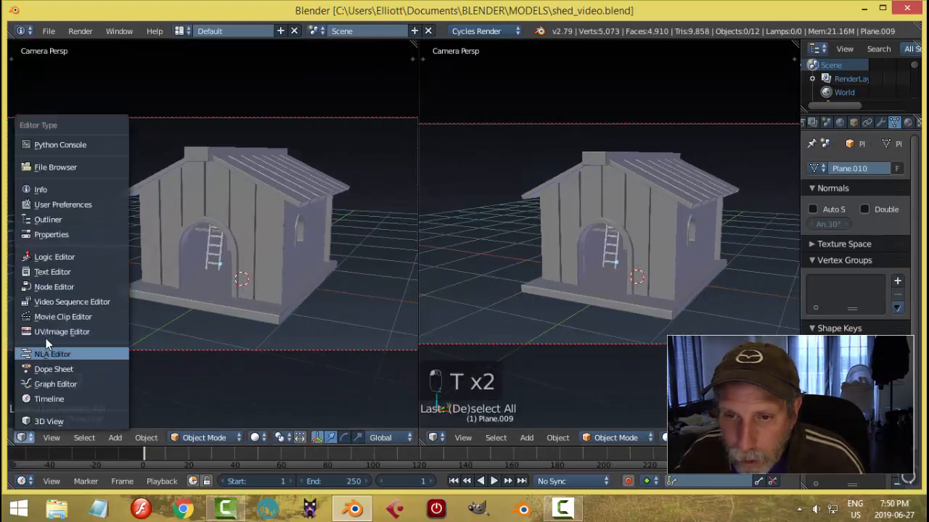
click(76, 332)
scroll(285, 323, up, 2)
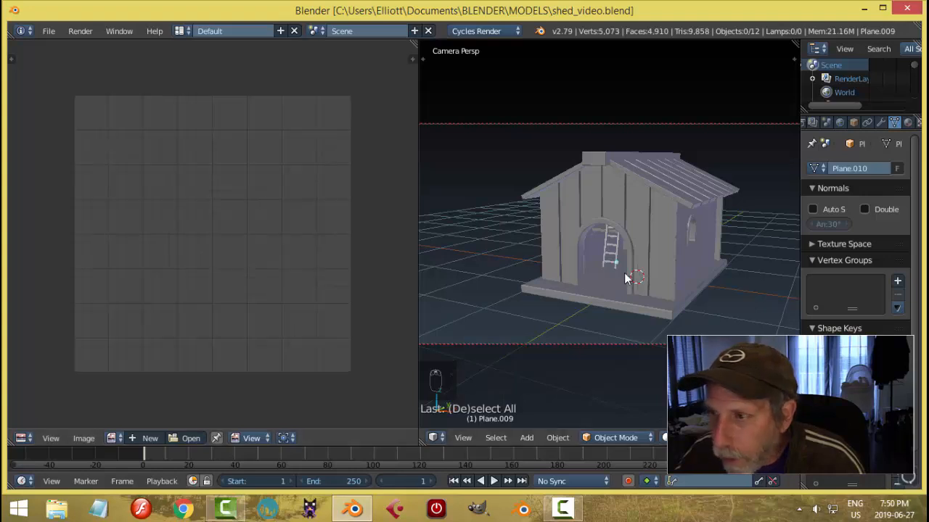
- Unwrap all of the shed's front plank wall in Edit Mode with Smart UV Project, using an island margin of 0.03
right_click(655, 228)
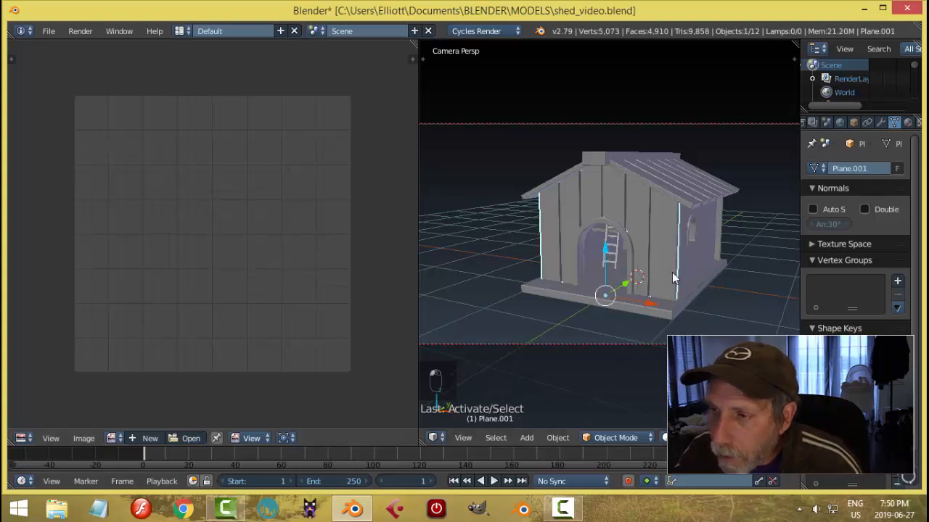
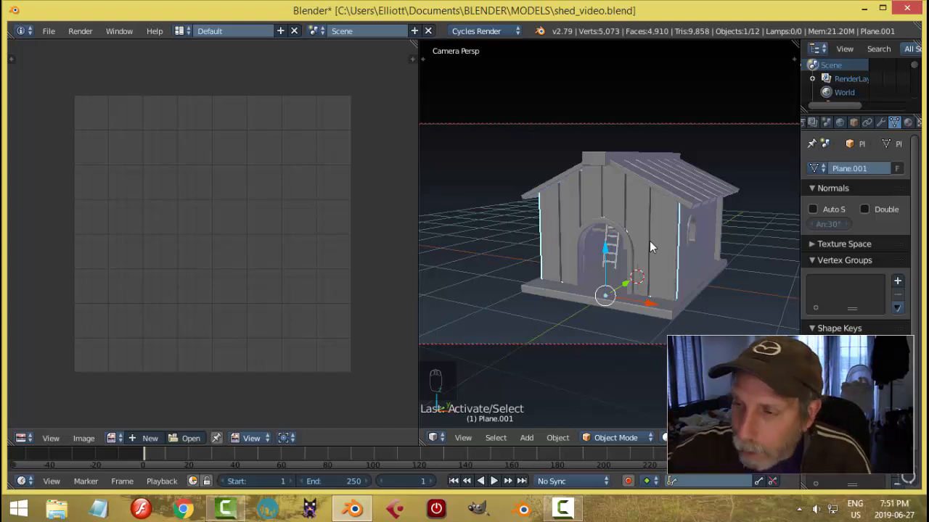
key(Tab)
click(717, 241)
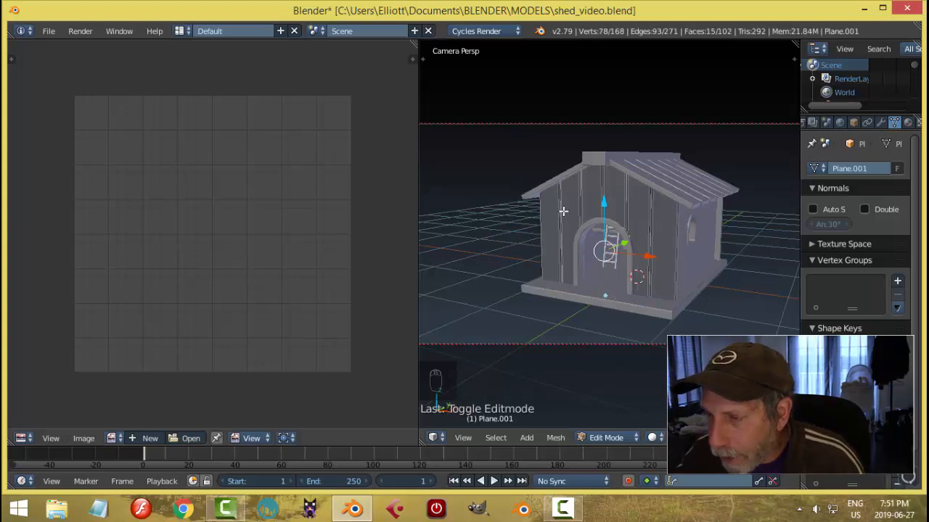
key(a)
key(a)
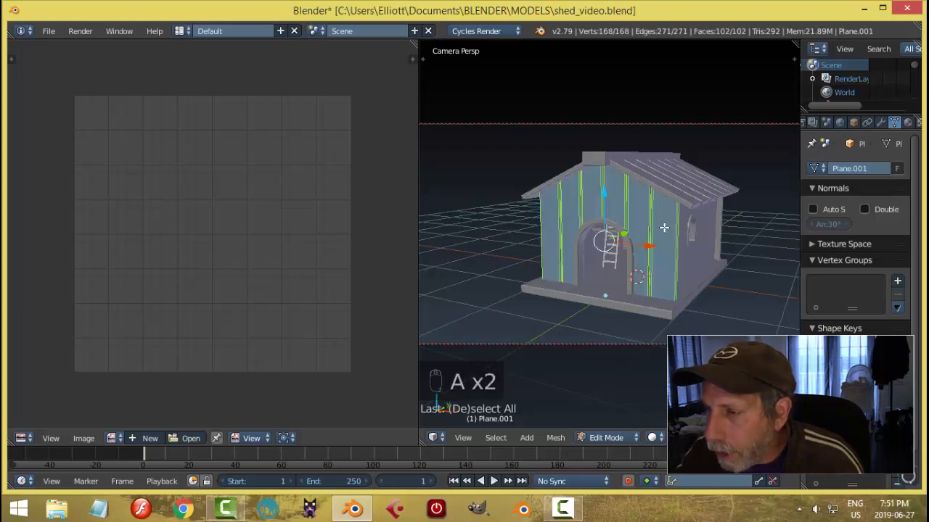
key(u)
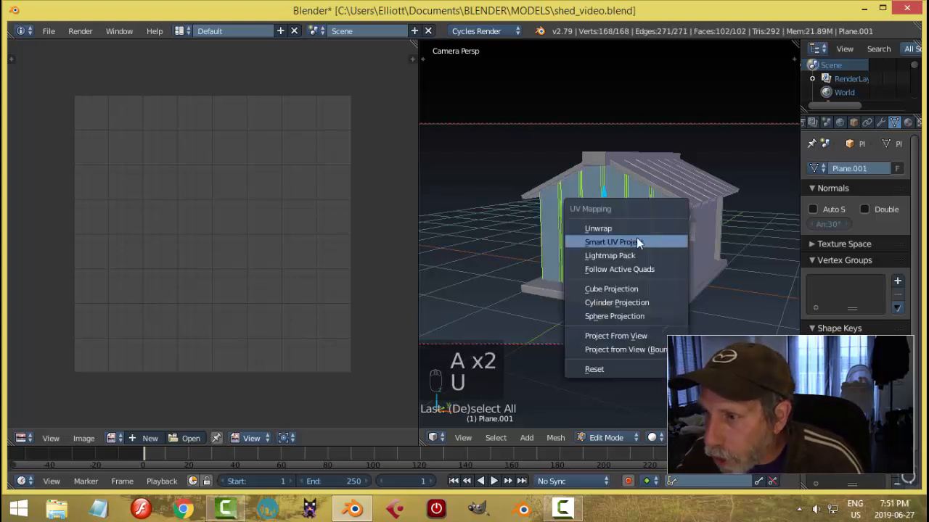
click(636, 237)
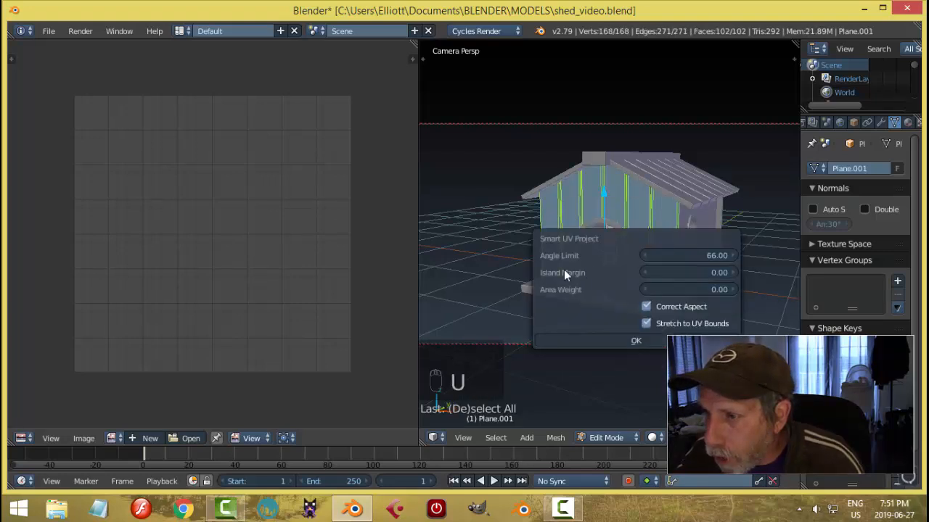
click(699, 272)
text(0.03)
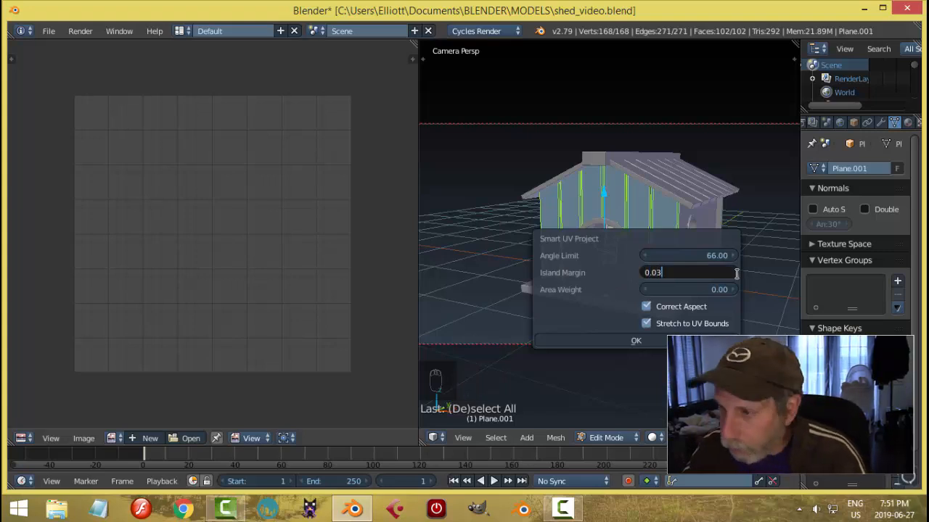
key(Return)
click(648, 339)
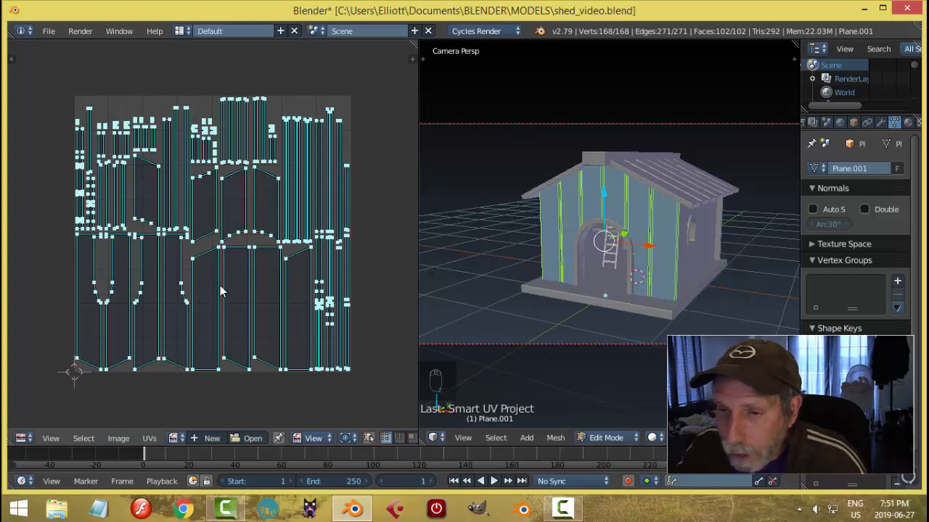
- Turn the UV/Image Editor area into a Node Editor and create a new material for the front plank wall
click(22, 437)
click(65, 298)
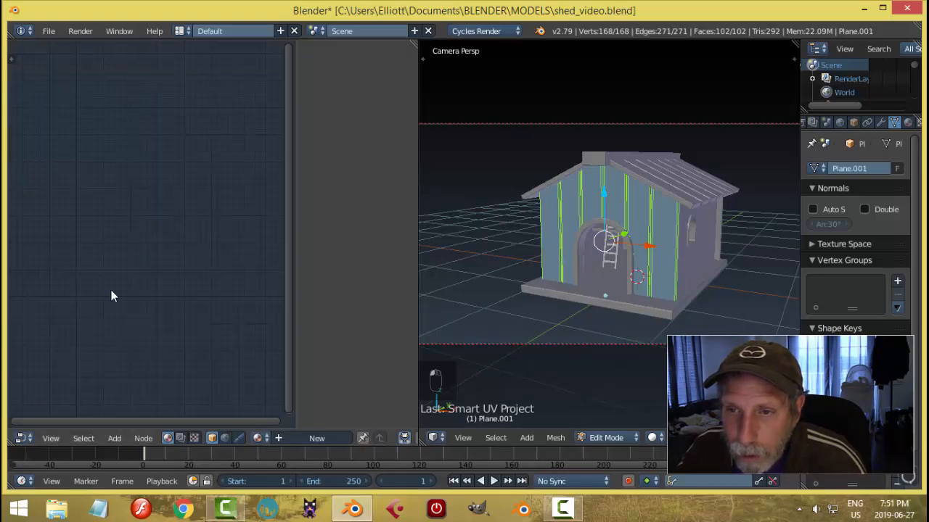
key(n)
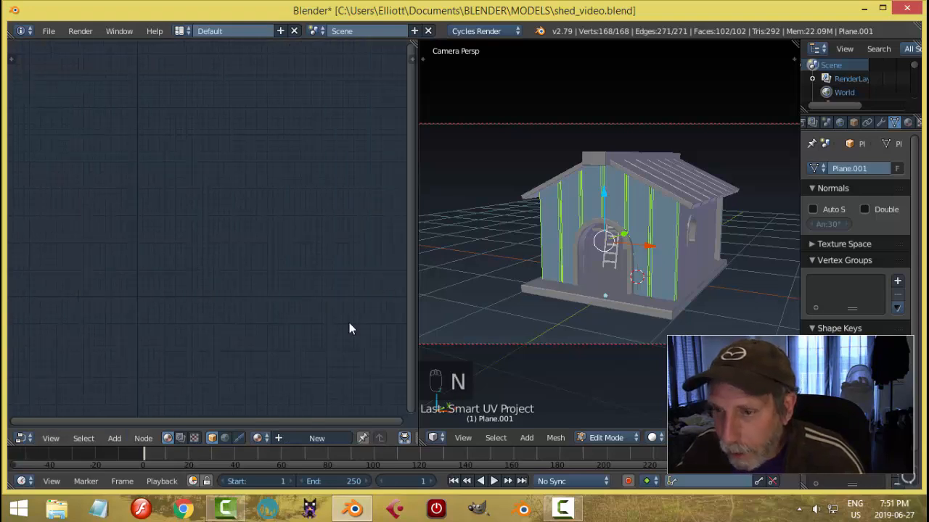
click(332, 437)
scroll(273, 294, up, 4)
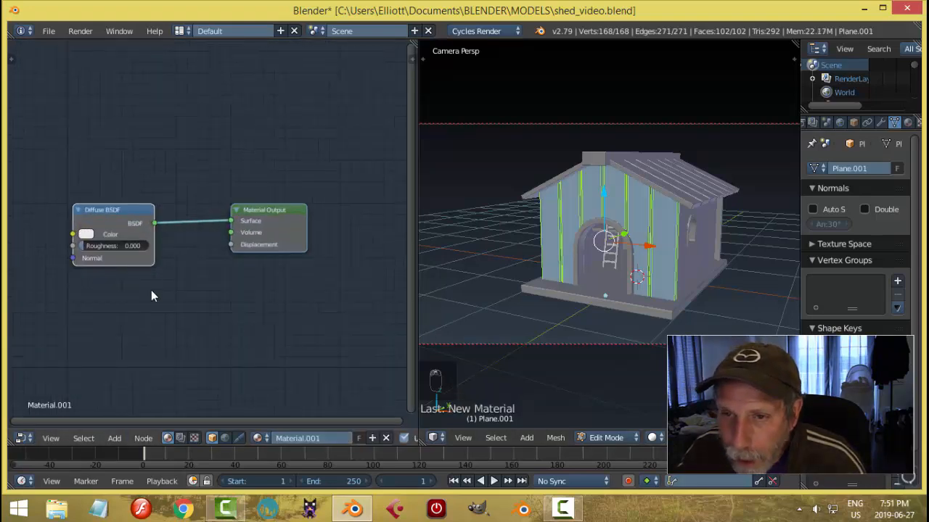
middle_drag(151, 290, 271, 289)
scroll(232, 261, up, 2)
scroll(273, 269, down, 3)
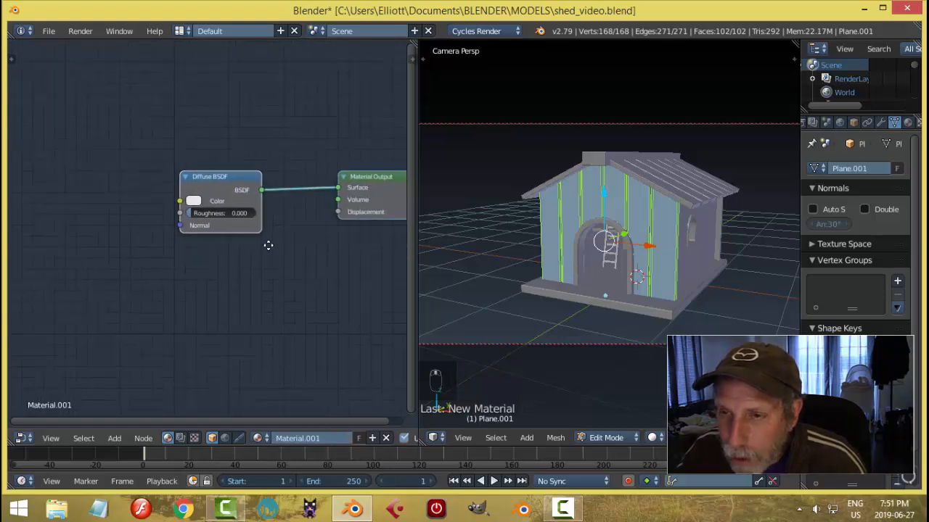
scroll(232, 249, up, 1)
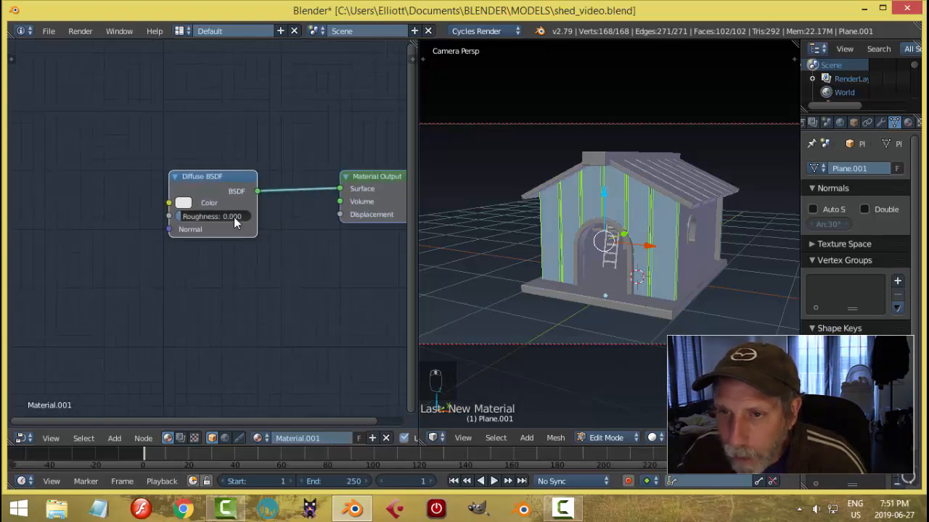
- Duplicate the Diffuse BSDF node, switch the copy to an Image Texture node, and link its Color output to the Diffuse BSDF's Color input
click(237, 178)
key(shift+d)
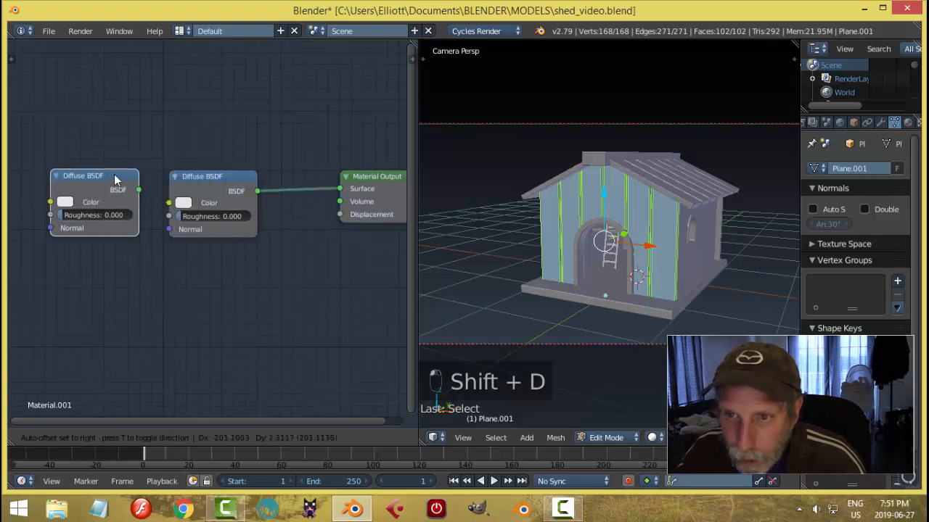
click(103, 180)
key(shift+s)
key(shift+s)
mouse_move(104, 180)
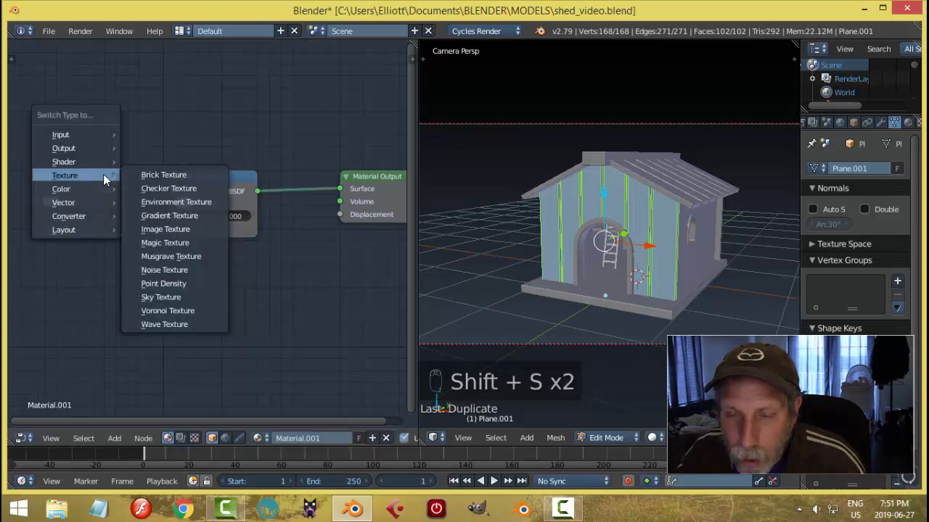
click(152, 229)
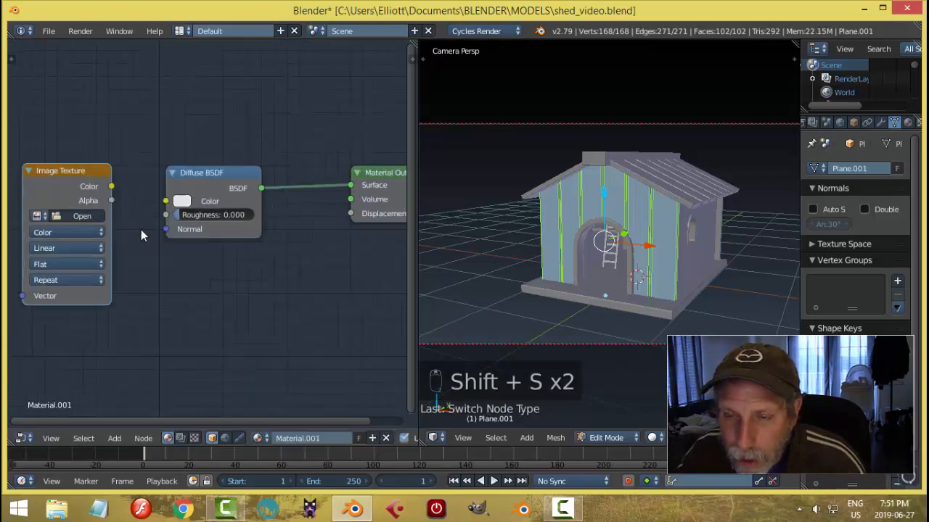
scroll(141, 230, up, 1)
drag(105, 183, 166, 207)
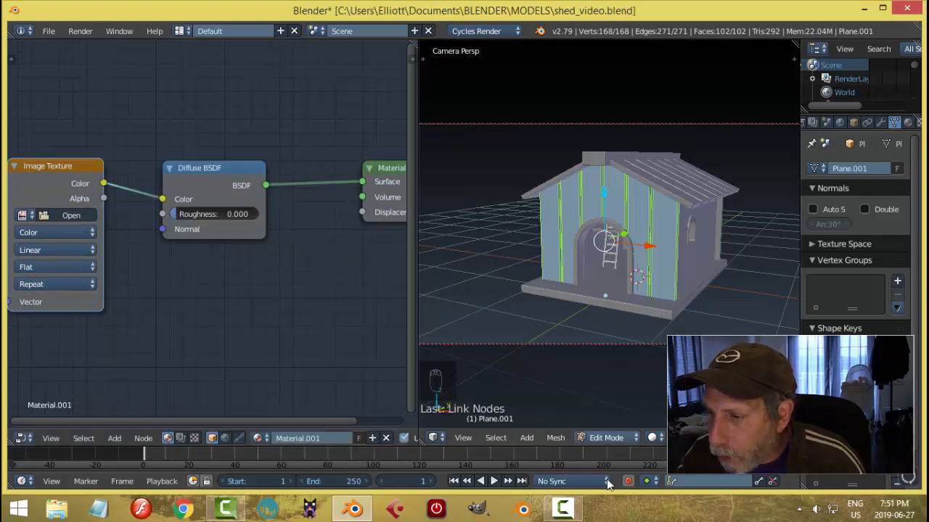
- Set the 3D view to Material shading and check the front wall in Object Mode before returning to Edit Mode
click(653, 438)
click(656, 376)
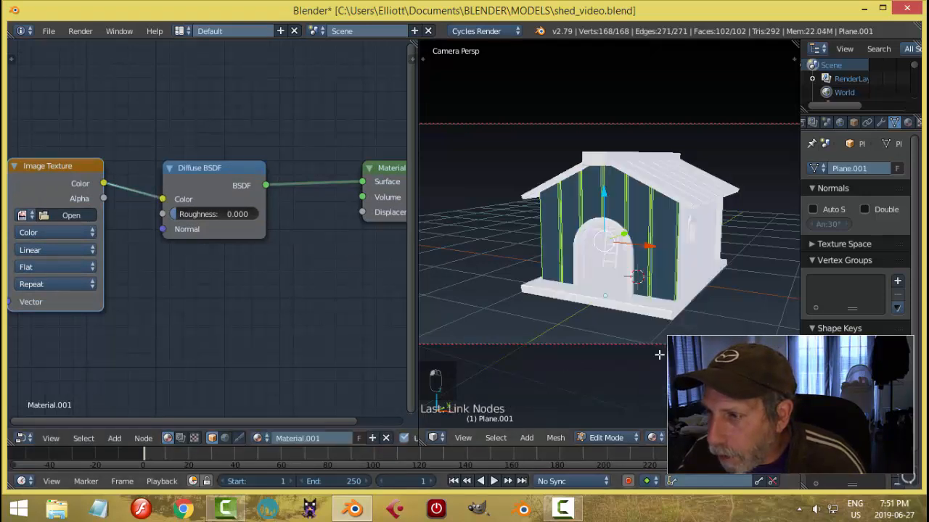
key(Tab)
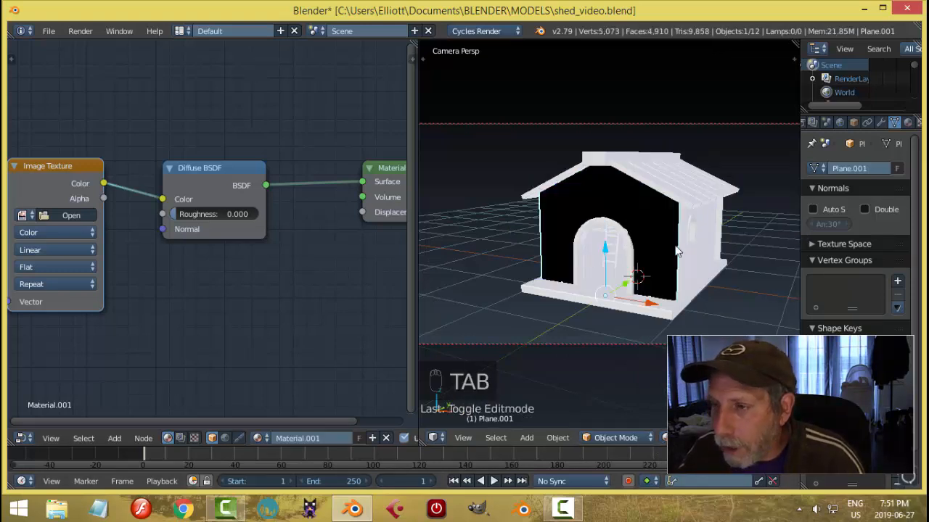
key(Tab)
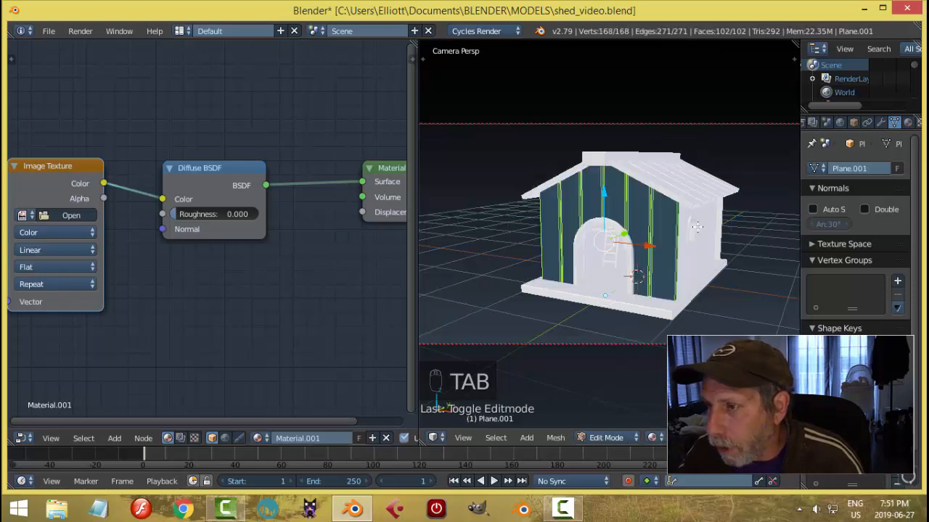
- Change the node area to the UV/Image Editor and open surface.jpg from the TEXTURES\WOOD folder, browsing with thumbnails
click(22, 438)
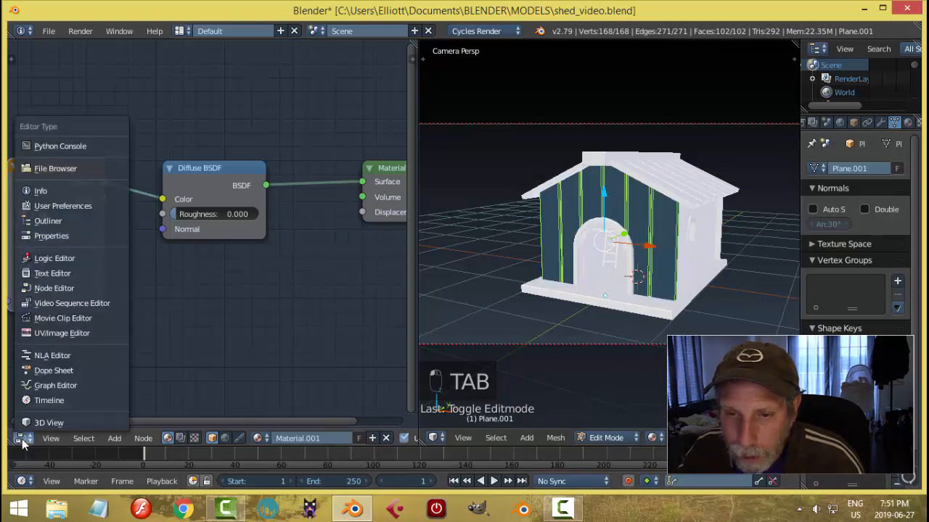
click(64, 333)
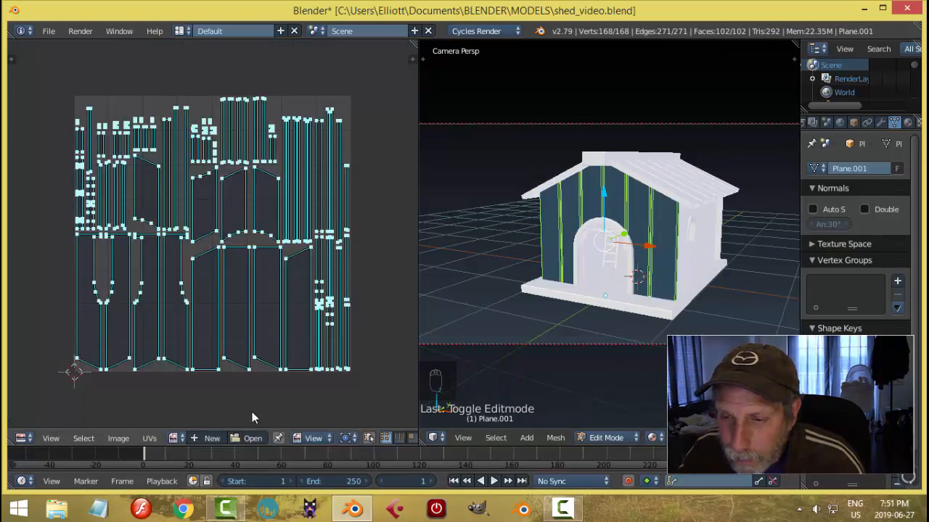
click(251, 438)
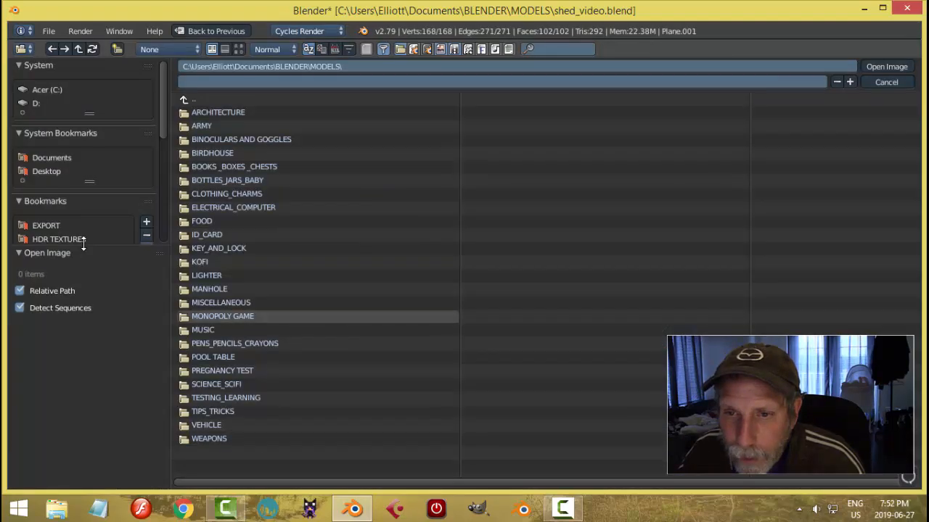
drag(84, 244, 67, 302)
click(59, 252)
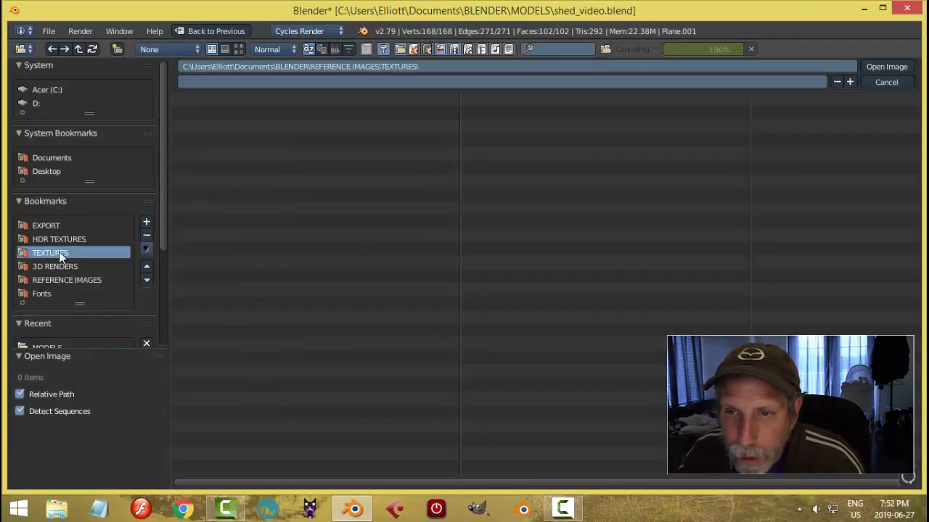
click(204, 192)
click(239, 48)
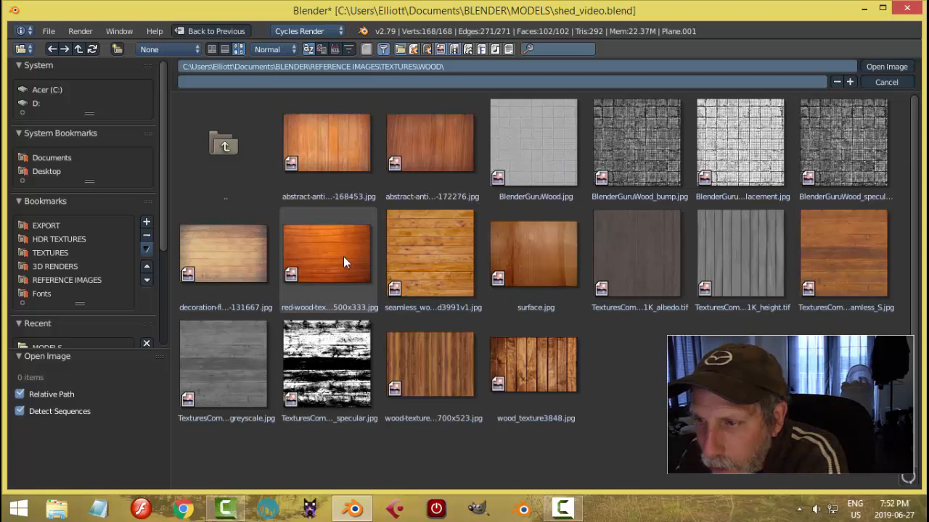
click(535, 258)
click(882, 66)
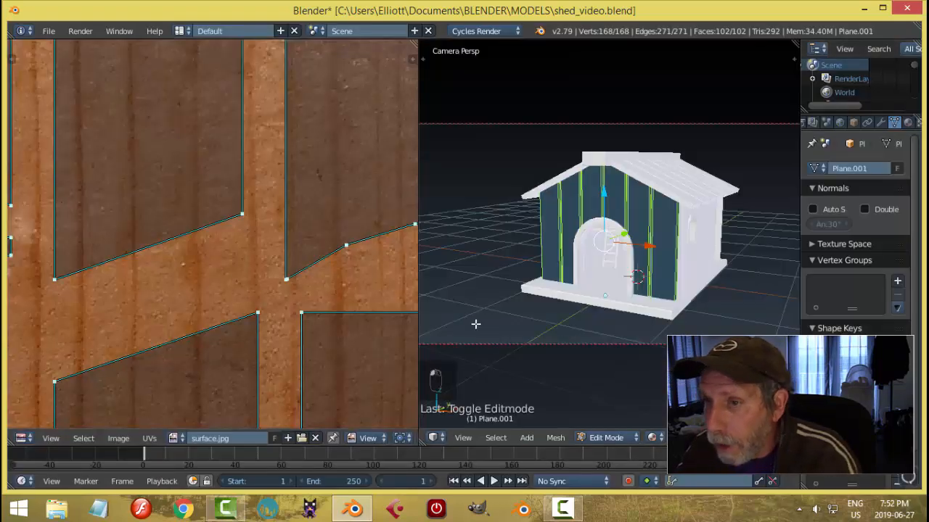
- Return to the Node Editor, assign surface.jpg to the Image Texture node, and leave Edit Mode on the front wall
scroll(677, 276, down, 1)
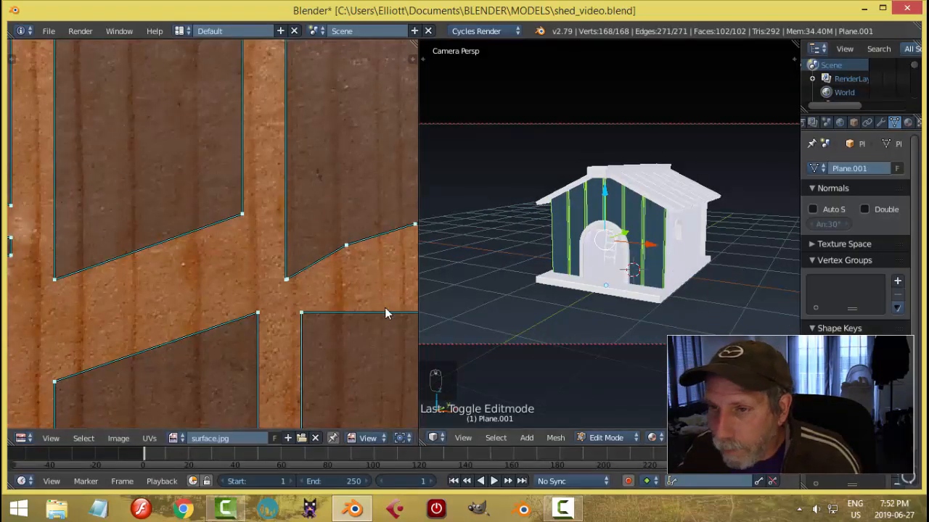
scroll(304, 296, down, 2)
click(21, 438)
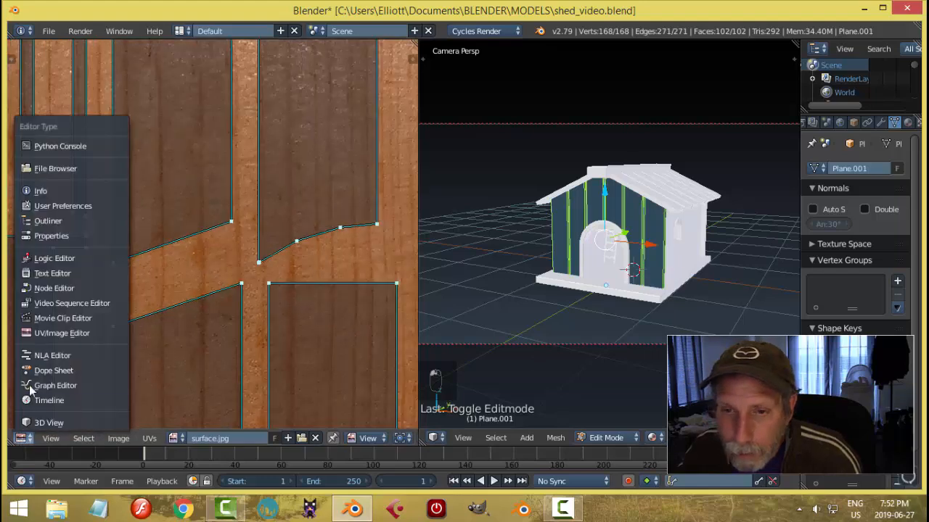
click(51, 285)
scroll(72, 228, down, 1)
middle_drag(88, 238, 162, 241)
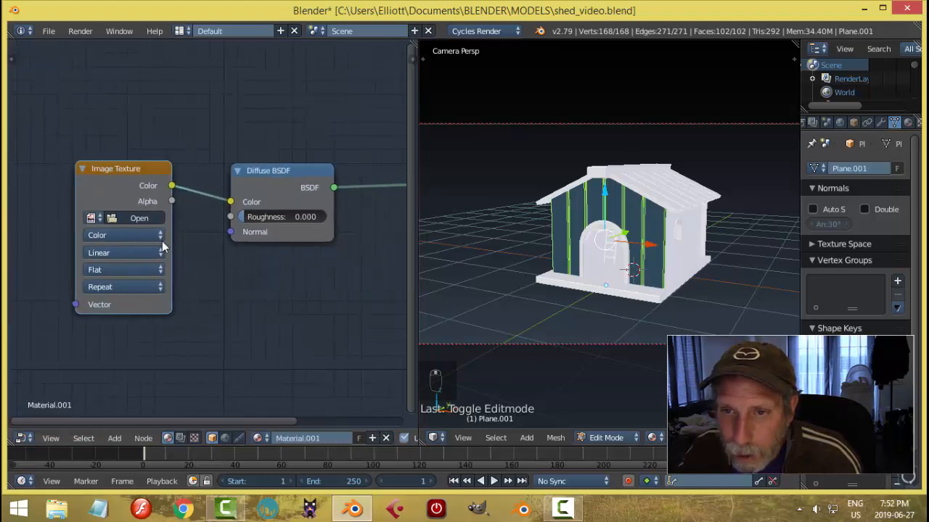
click(93, 217)
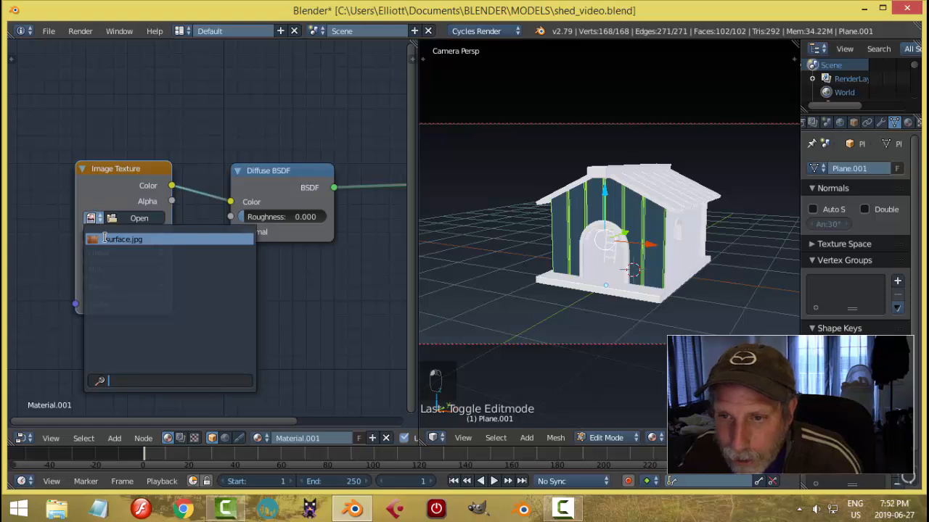
click(120, 239)
key(Tab)
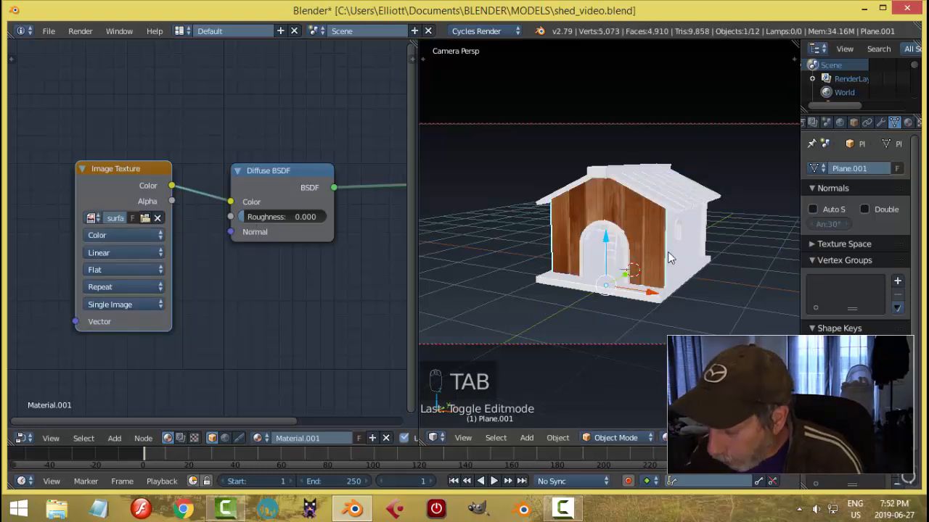
- Leave the camera view, show the lamp and camera layer alongside the shed, and preview the textured wall in Rendered shading
key(KP_0)
scroll(667, 252, up, 5)
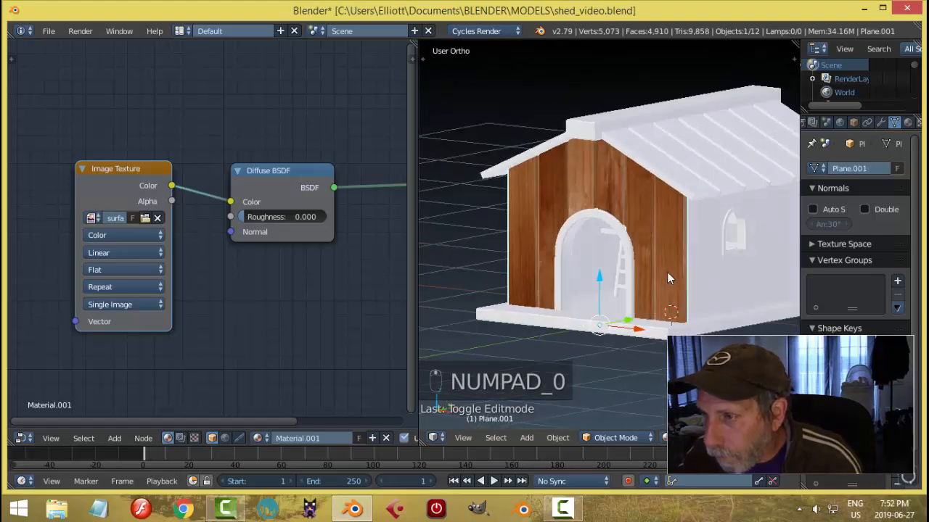
scroll(667, 271, up, 3)
key(shift+z)
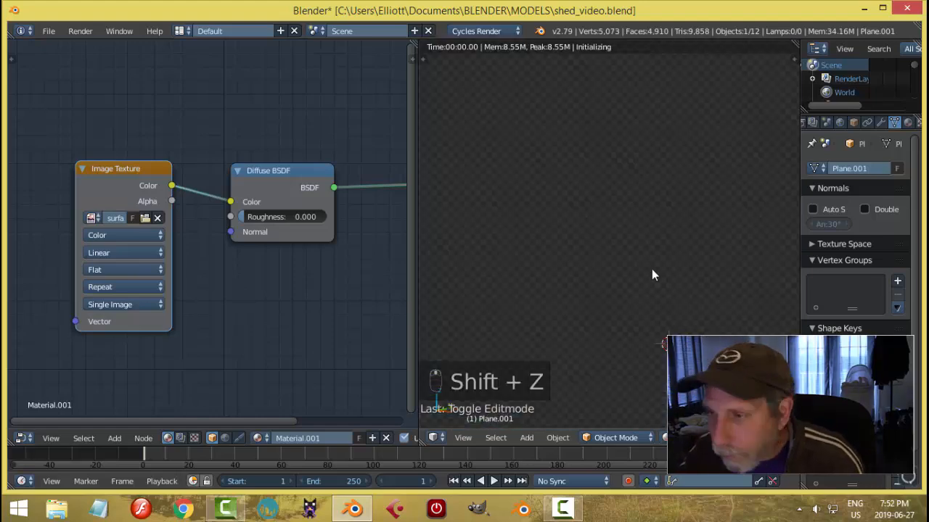
key(shift+z)
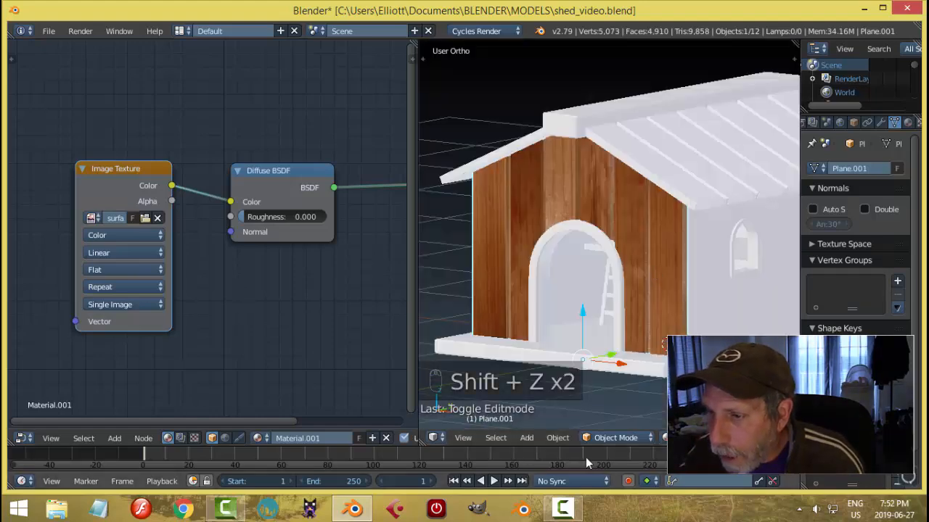
scroll(586, 438, down, 3)
shift+click(768, 436)
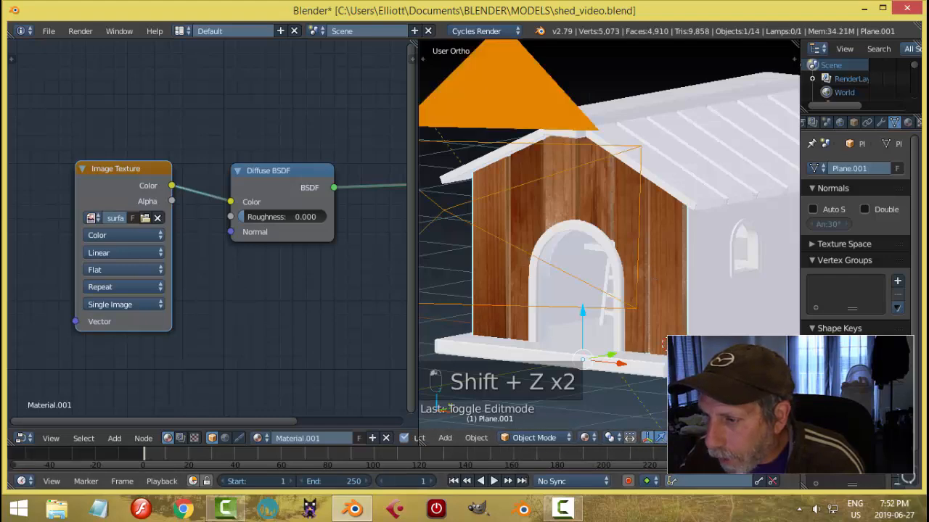
key(shift+z)
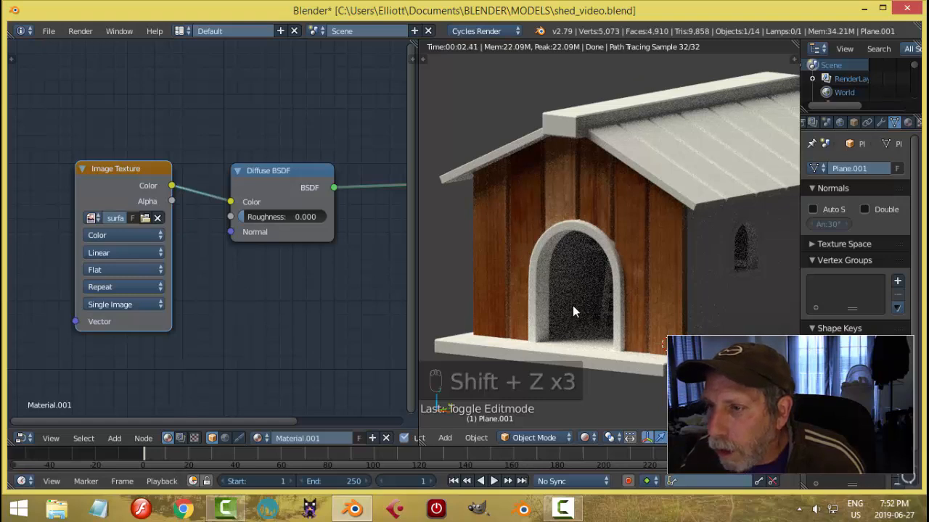
key(shift+z)
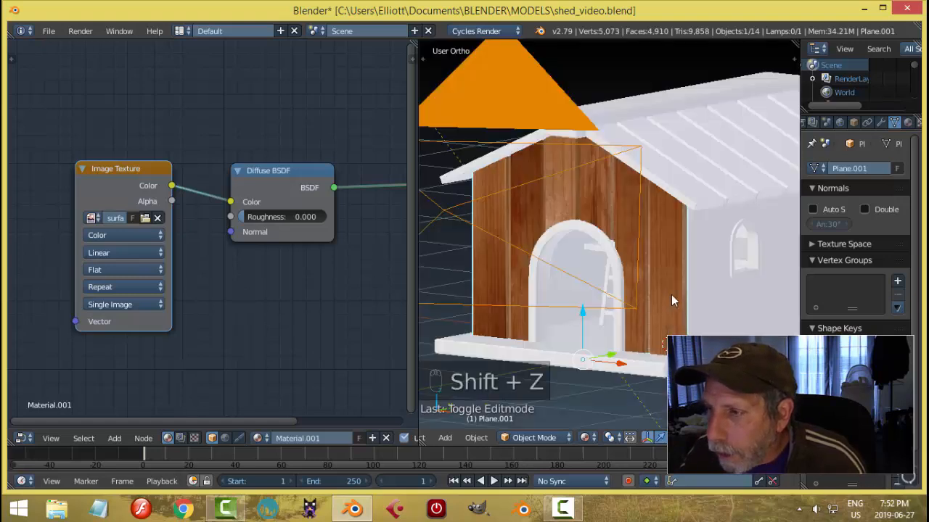
- Unwrap all of the roof slope above the windowed side wall in Edit Mode with Smart UV Project, keeping the 0.03 island margin
right_click(690, 164)
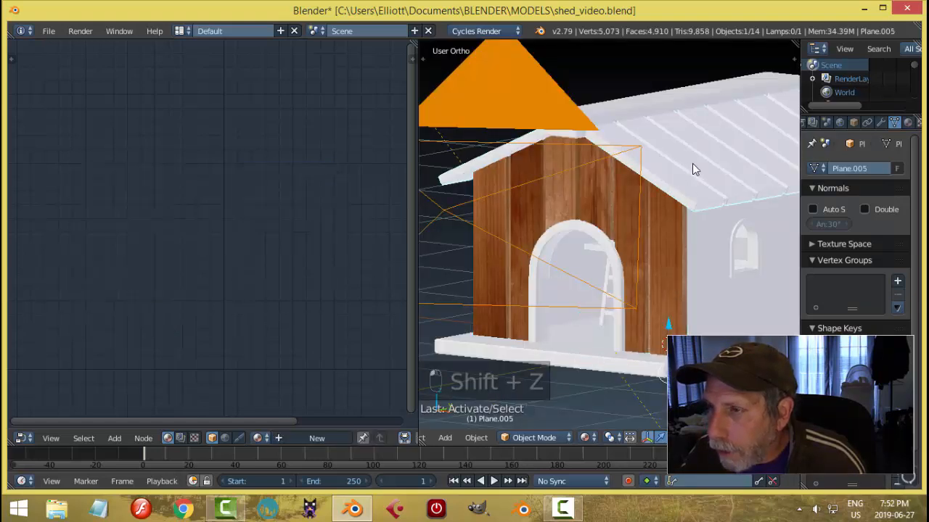
middle_drag(695, 165, 661, 227)
key(Tab)
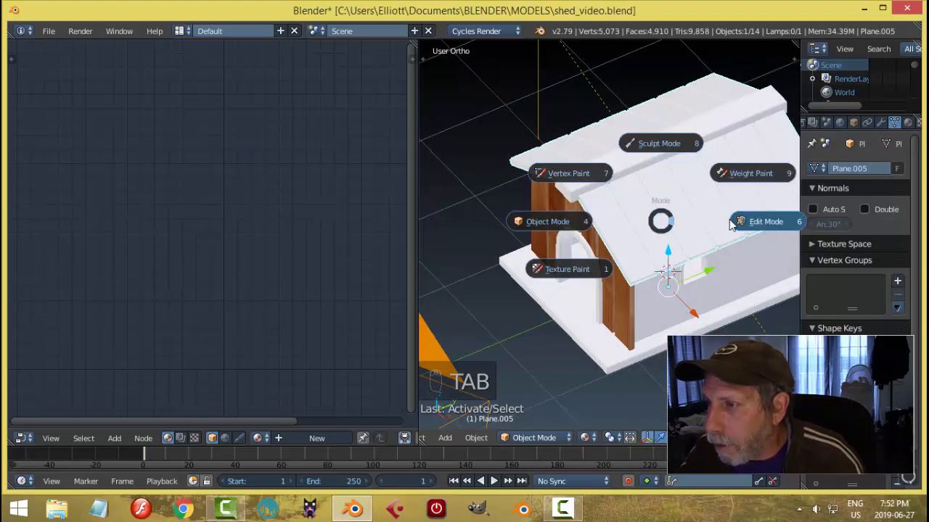
key(a)
key(a)
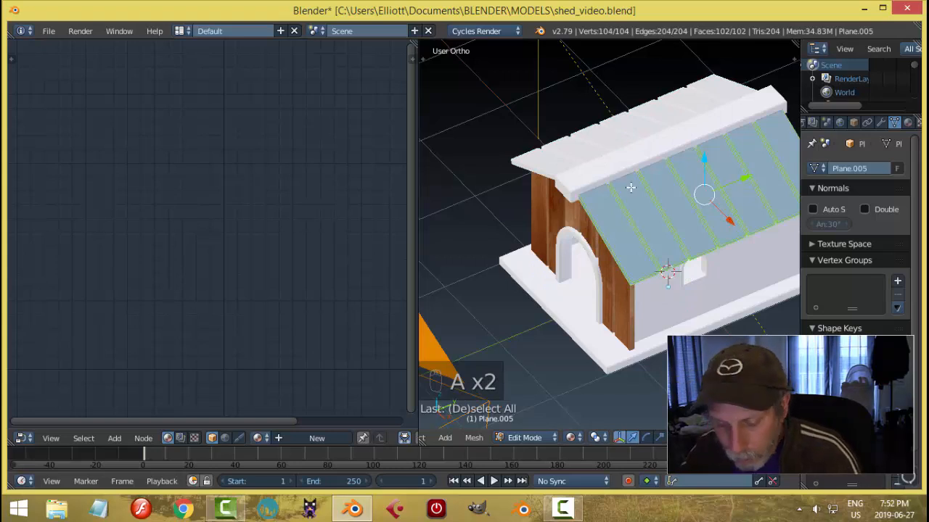
key(u)
click(576, 190)
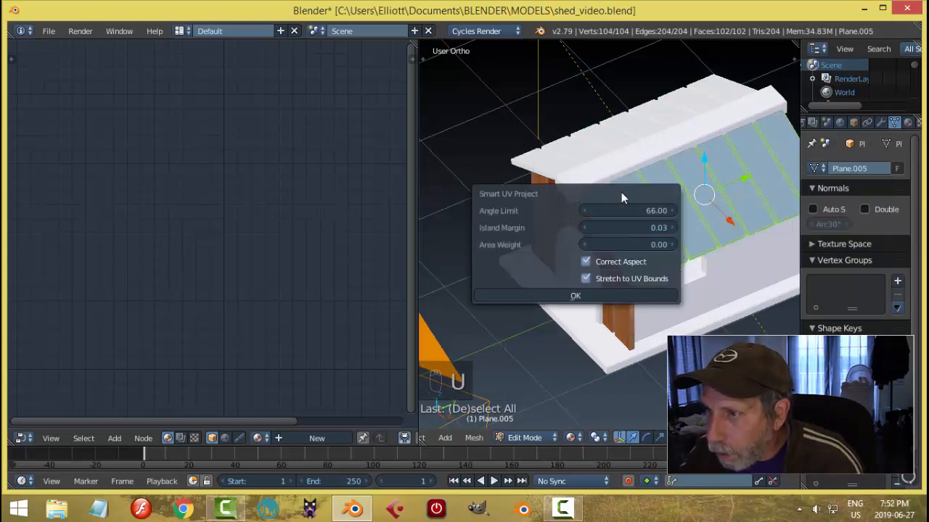
click(585, 297)
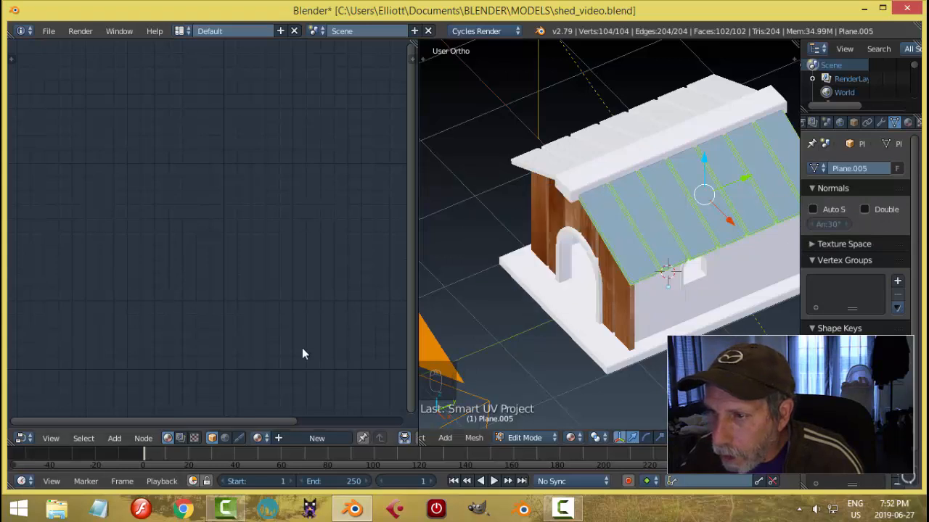
- Assign the existing Material.001 to the unwrapped roof and leave Edit Mode to check the planks
click(908, 124)
click(814, 231)
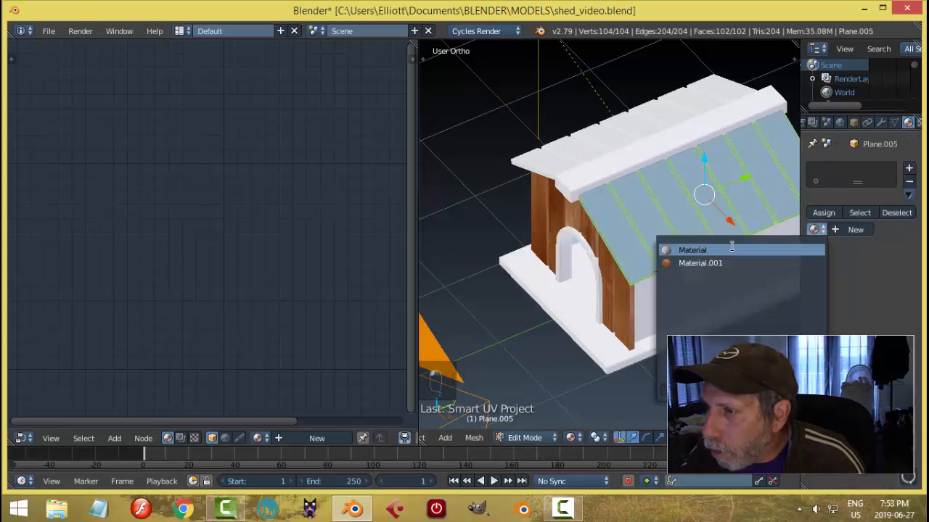
click(690, 263)
middle_drag(670, 249, 631, 181)
scroll(657, 214, up, 2)
key(Tab)
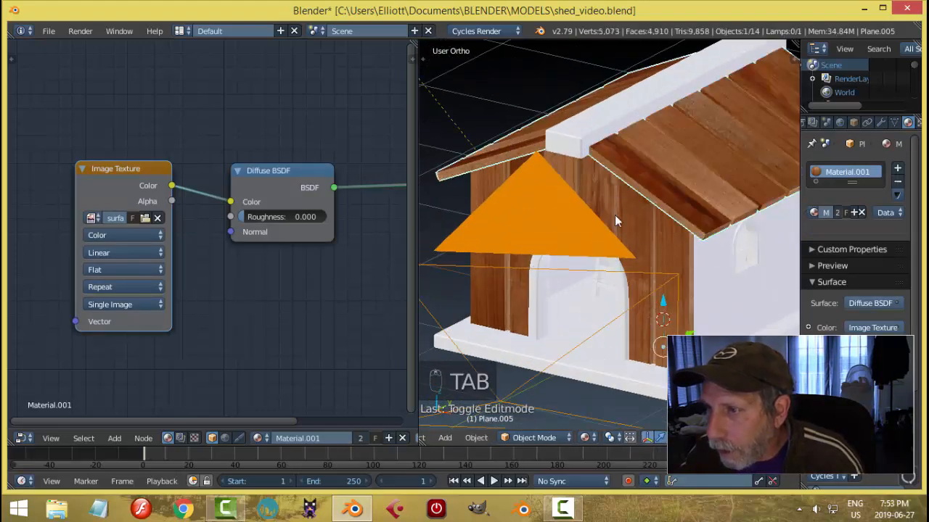
scroll(694, 225, up, 3)
middle_drag(687, 215, 645, 191)
scroll(619, 218, down, 2)
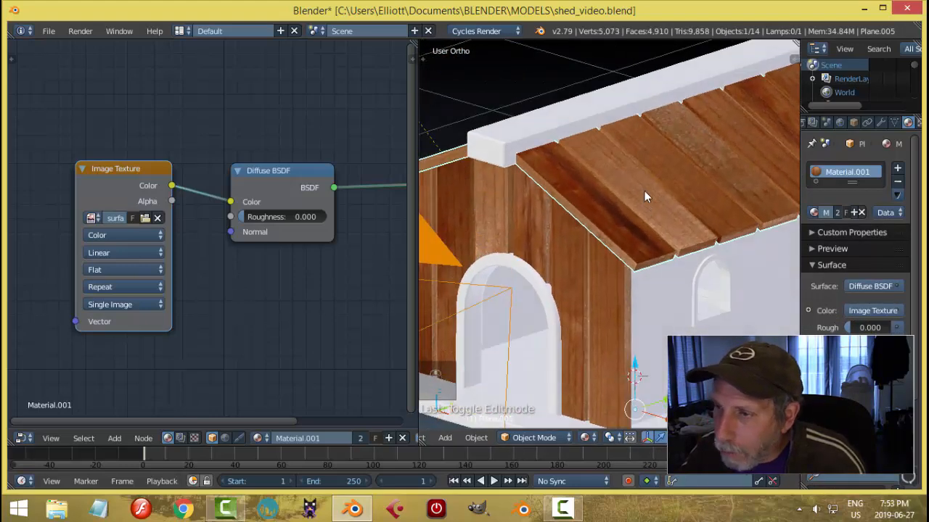
- Reopen the roof in Edit Mode, show its UV layout in the UV/Image Editor, and clear the selection
right_click(580, 192)
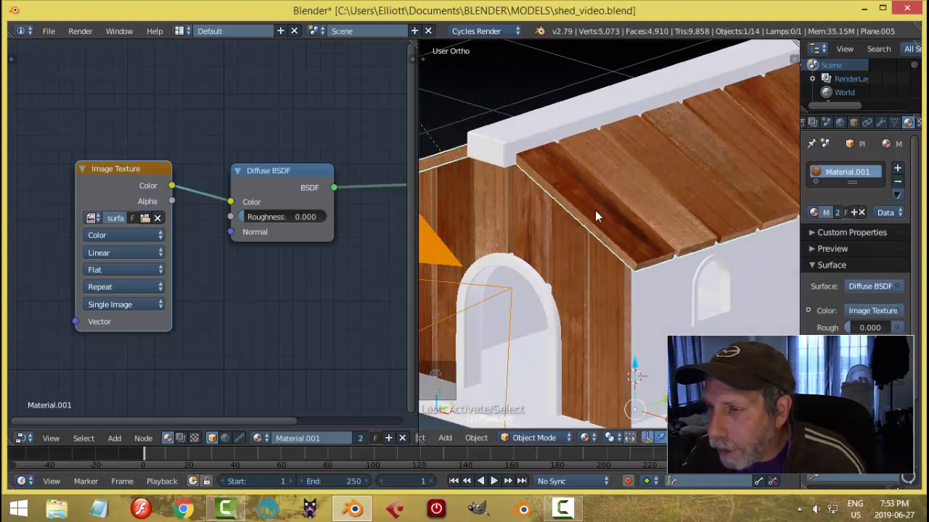
key(Tab)
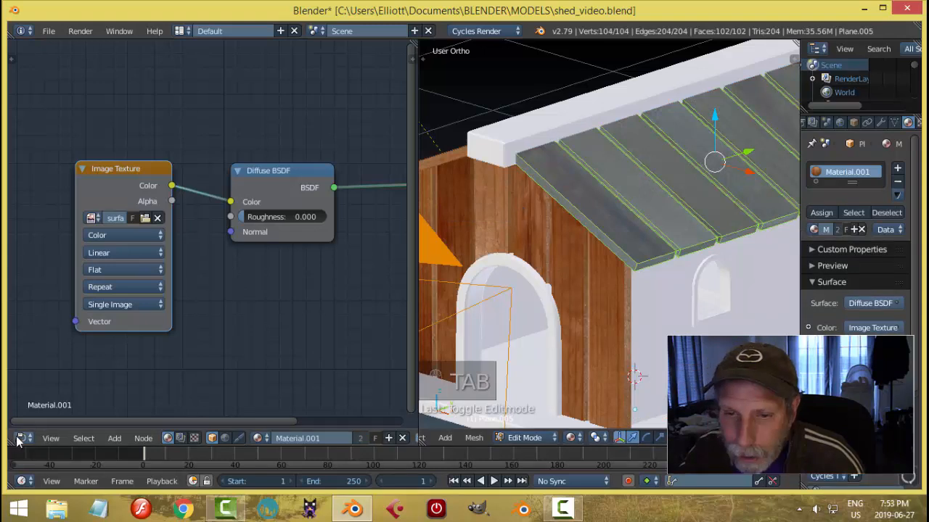
click(19, 439)
click(59, 337)
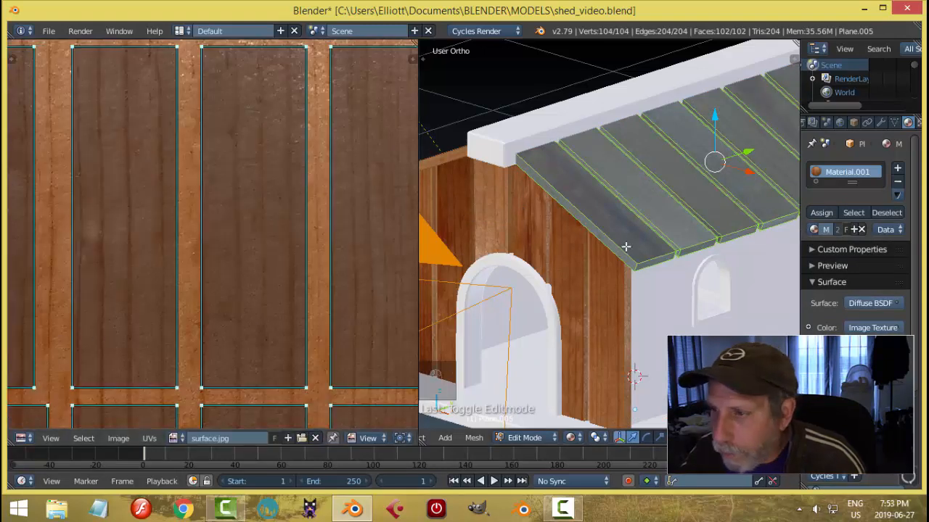
scroll(357, 439, down, 5)
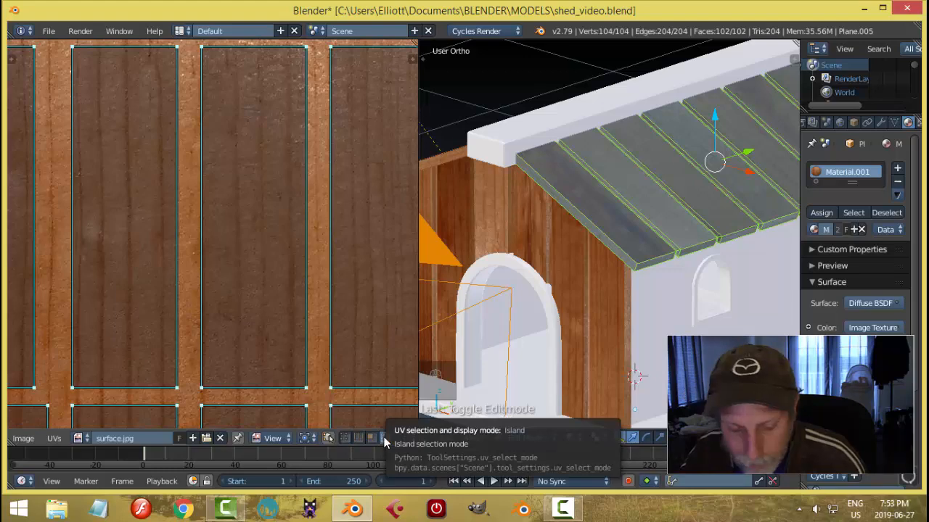
key(a)
key(a)
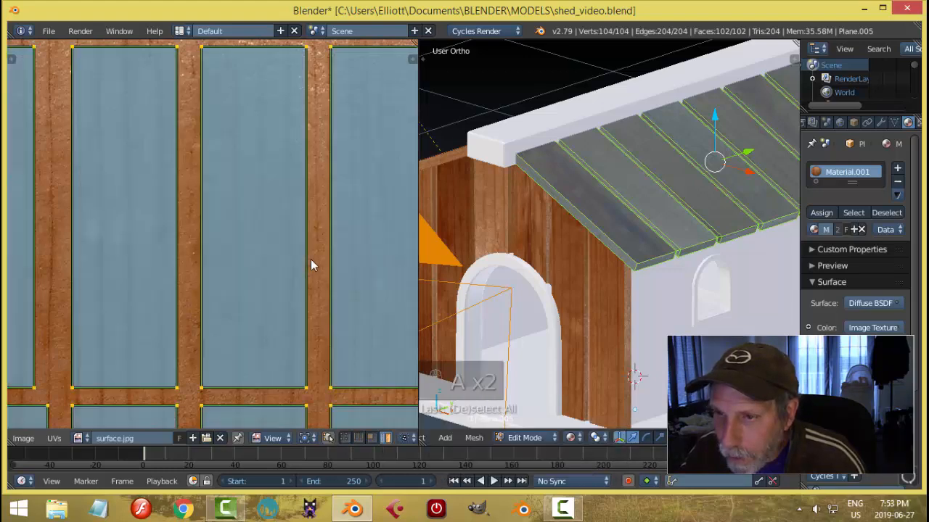
key(a)
scroll(310, 259, down, 3)
key(a)
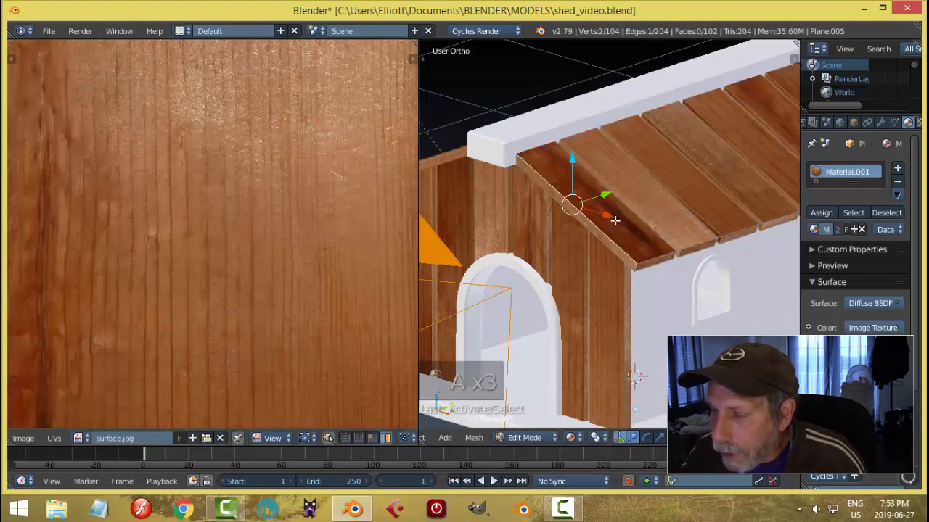
- Select the dark front roof plank's top face, move its UV island to a lighter area of surface.jpg, and leave Edit Mode
key(ctrl+Tab)
click(596, 220)
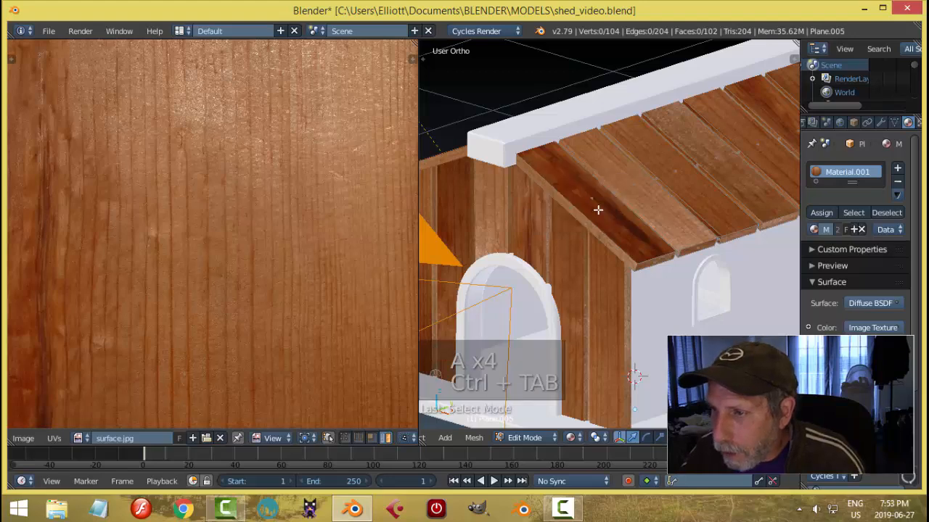
right_click(595, 206)
scroll(227, 306, down, 2)
scroll(239, 276, up, 5)
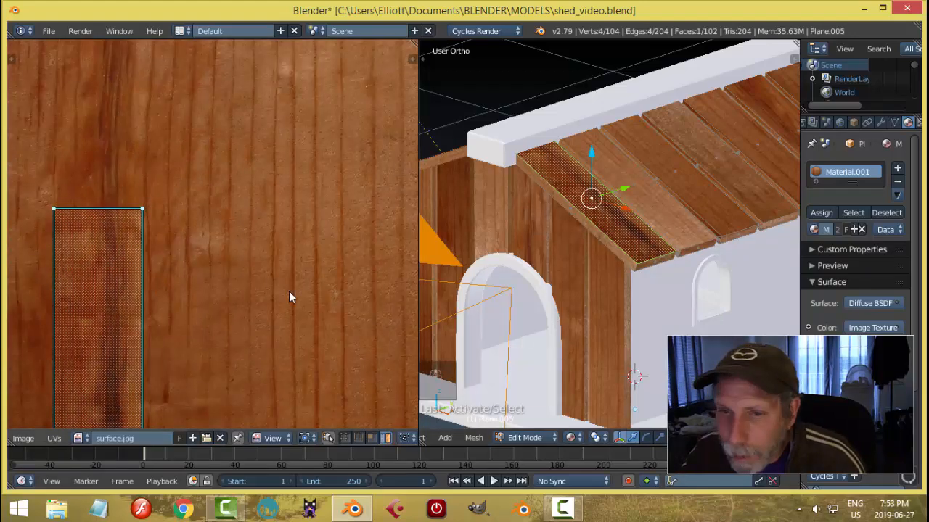
scroll(176, 280, down, 2)
right_click(142, 275)
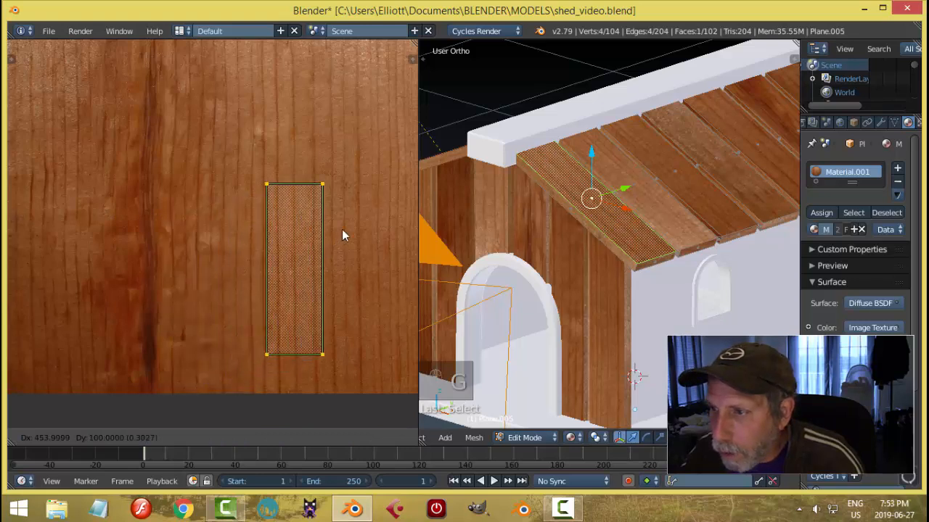
click(390, 217)
key(Tab)
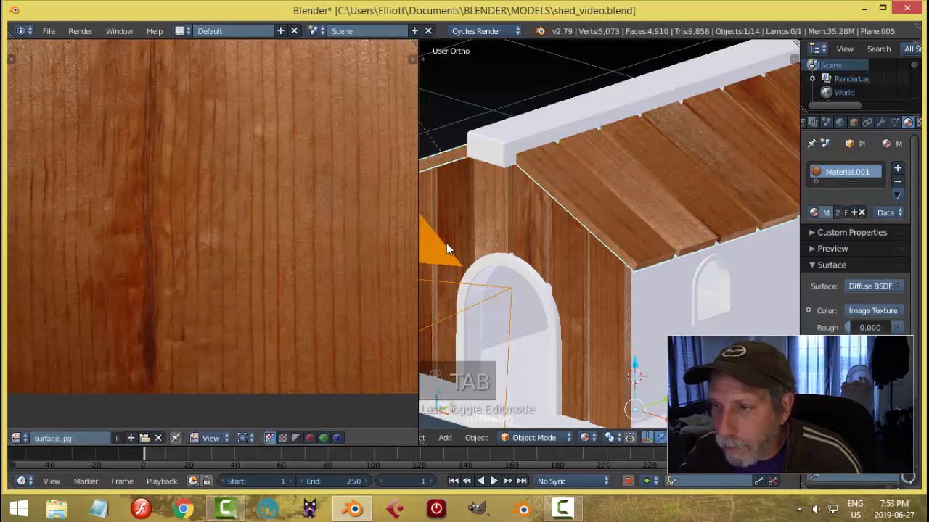
- Unwrap the whole roof ridge beam in Edit Mode with the standard Unwrap method
middle_drag(685, 229, 643, 190)
scroll(648, 259, down, 4)
right_click(609, 174)
key(Tab)
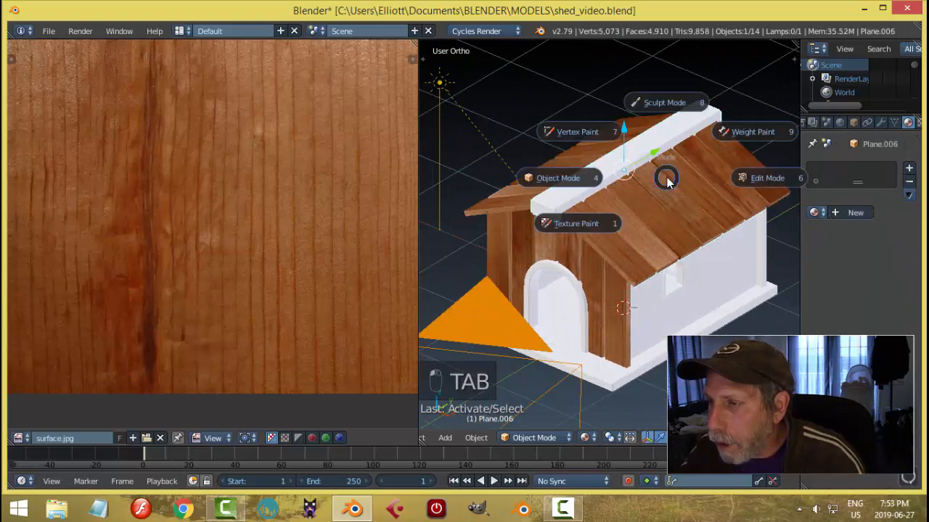
click(747, 177)
key(a)
key(a)
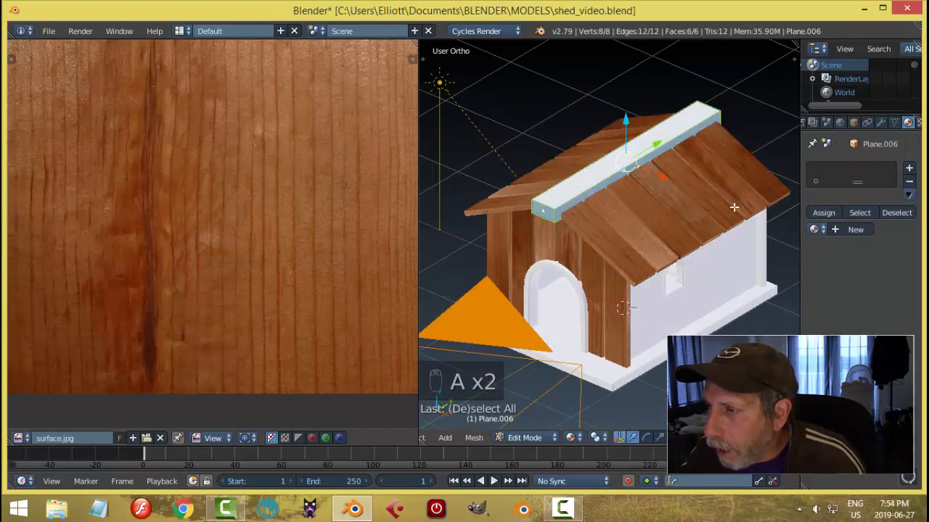
key(u)
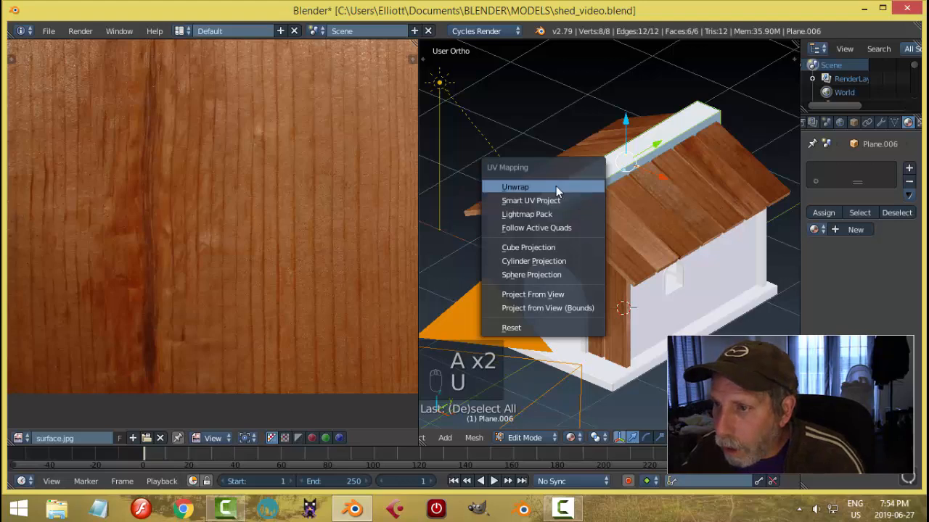
click(556, 186)
- Assign Material.001 to the ridge beam and leave Edit Mode to check the wood grain
click(814, 229)
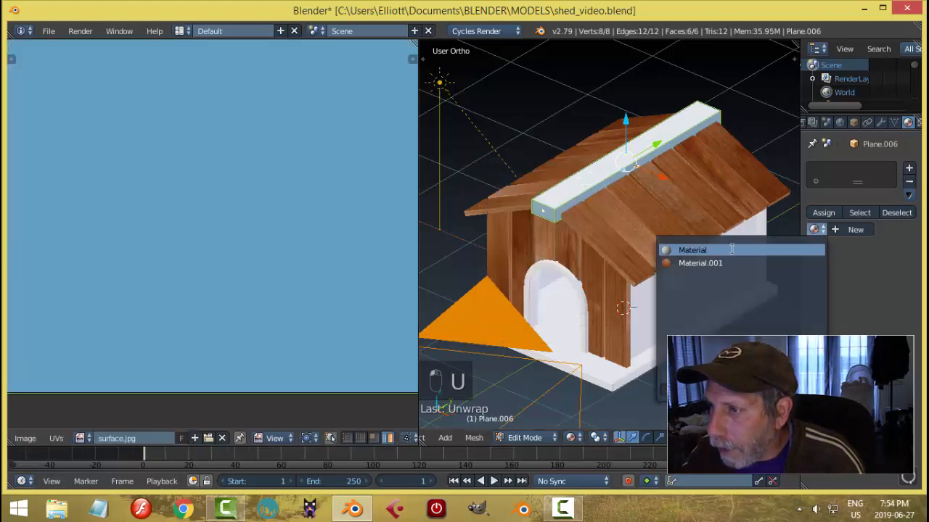
click(692, 263)
key(Tab)
click(518, 247)
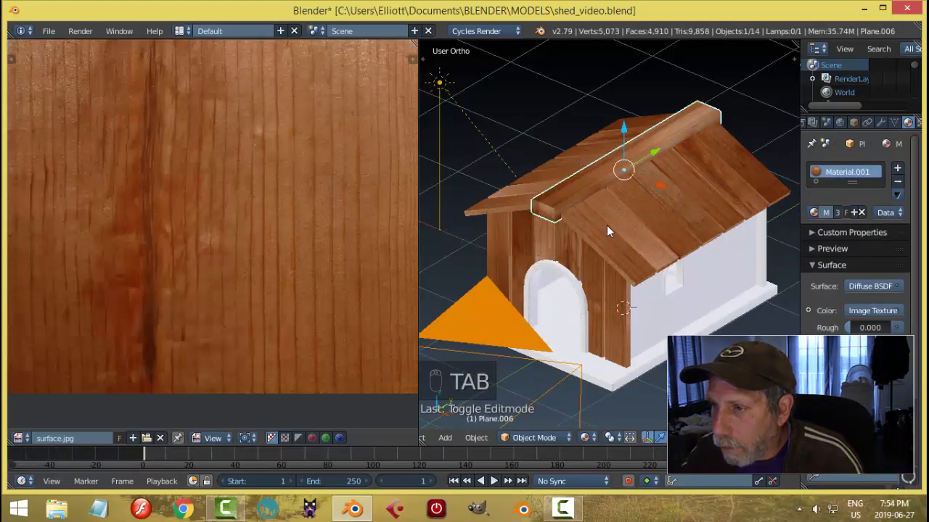
scroll(606, 225, up, 5)
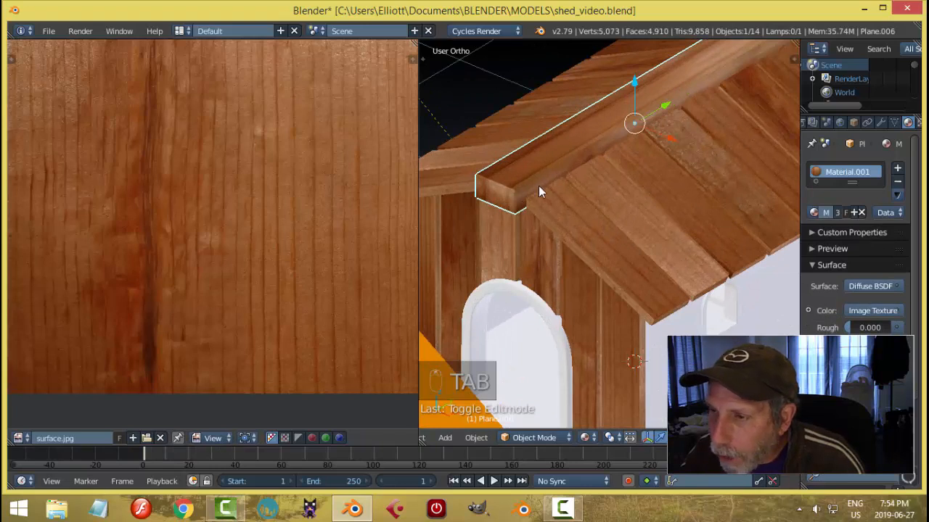
scroll(595, 177, down, 1)
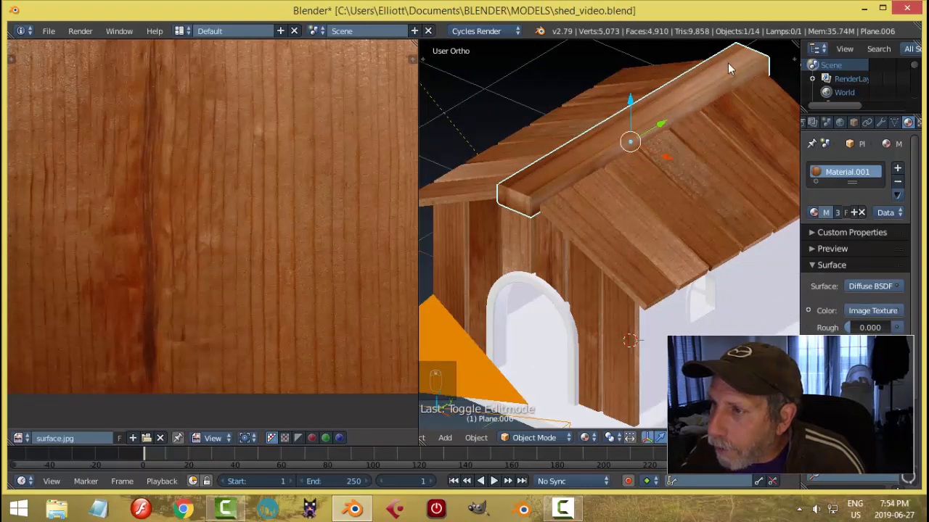
- Select the ridge beam's front end face in Edit Mode and examine how its UVs cover the wood image
right_click(576, 156)
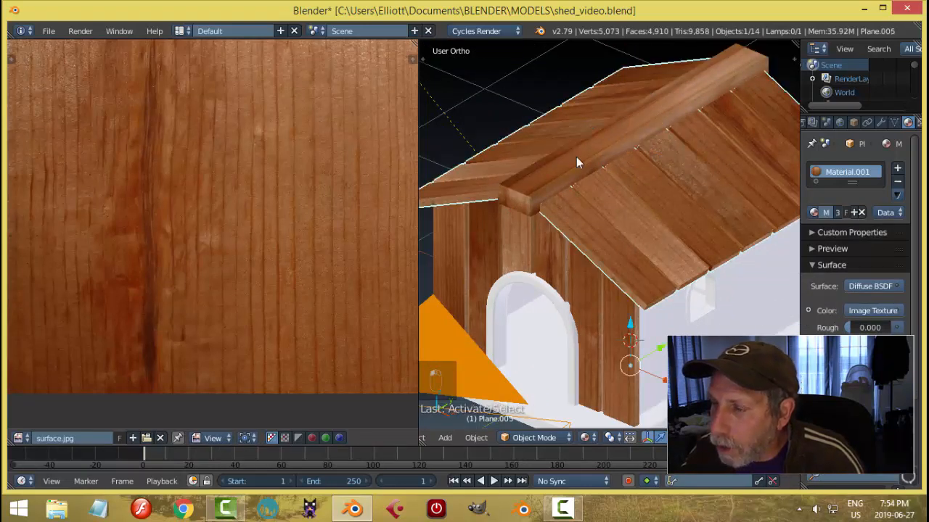
right_click(566, 167)
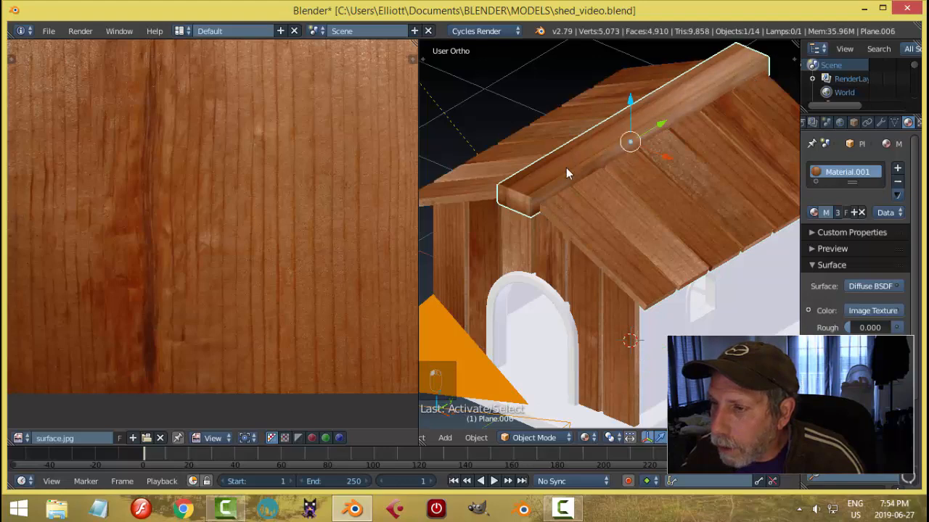
key(Tab)
click(541, 203)
right_click(508, 211)
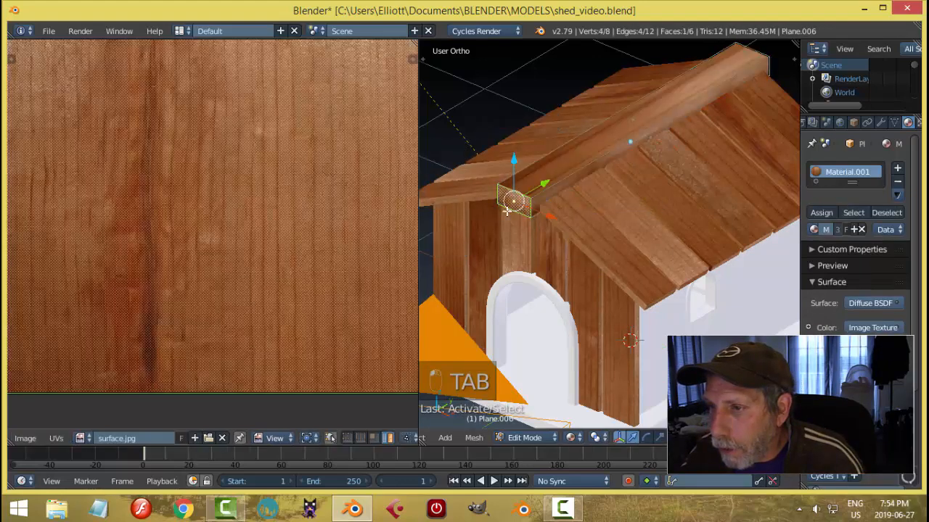
scroll(301, 244, down, 5)
scroll(302, 278, up, 2)
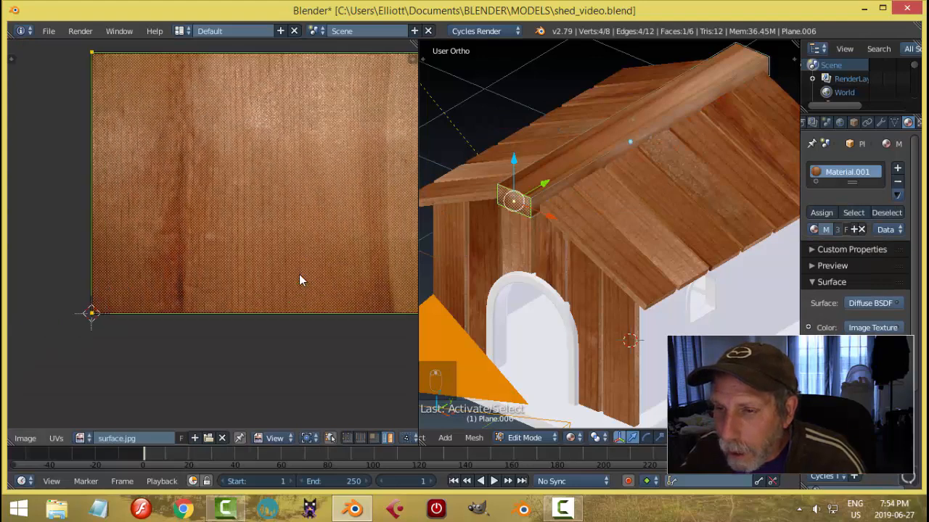
scroll(301, 276, down, 2)
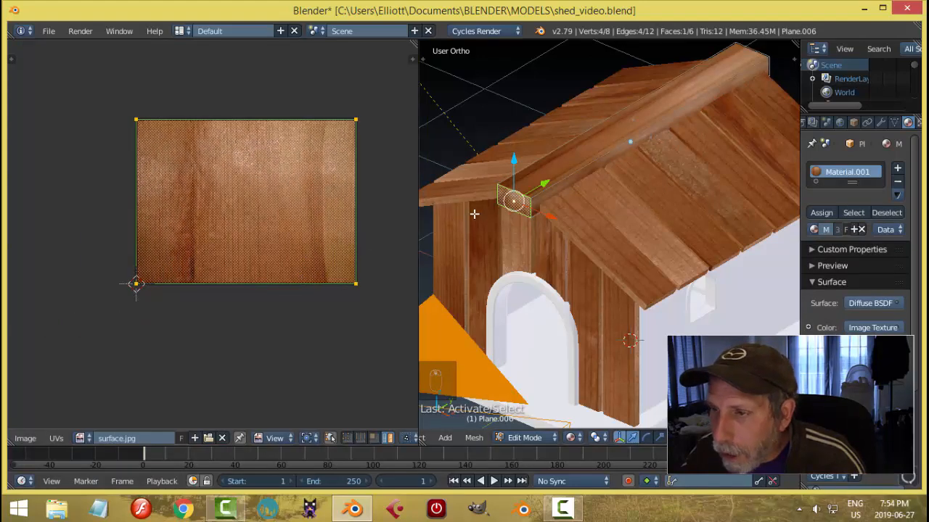
scroll(344, 244, up, 2)
scroll(344, 244, down, 2)
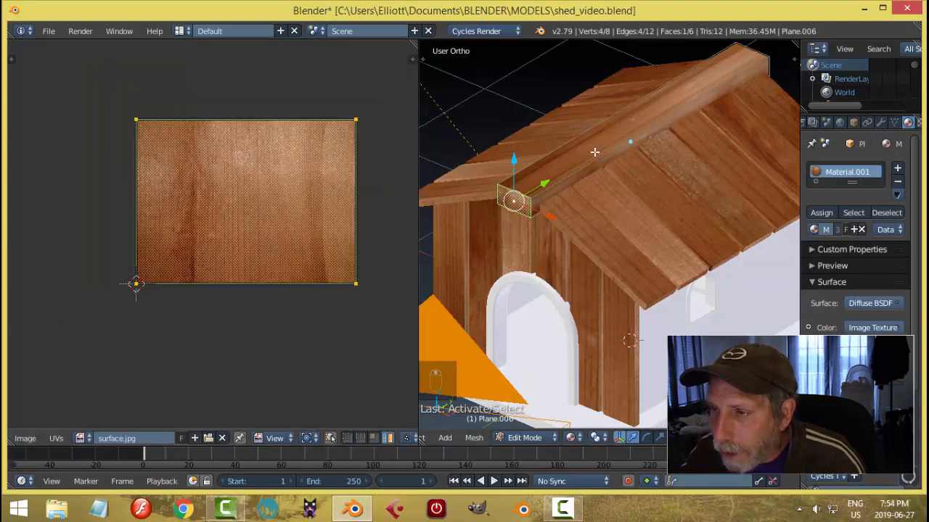
- Unwrap all of the ridge beam again with Smart UV Project, keeping the 0.03 island margin
key(a)
key(a)
key(a)
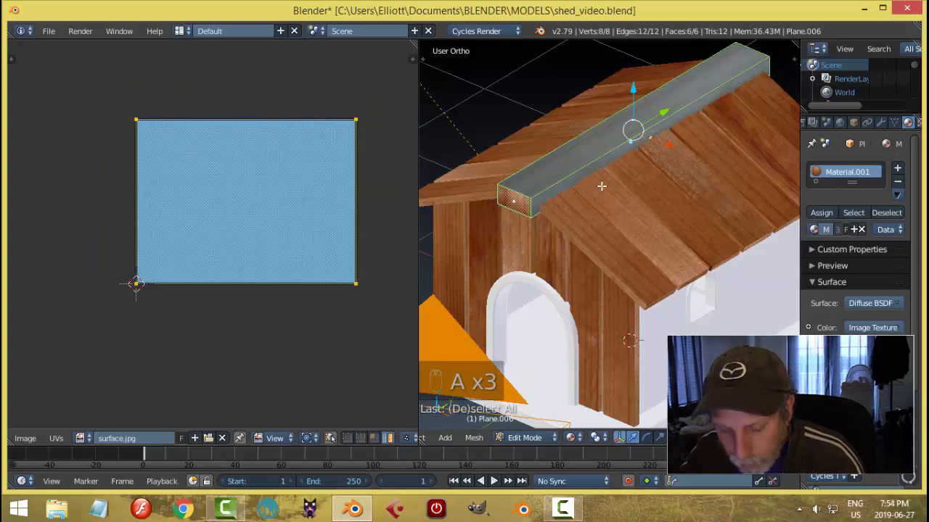
key(u)
click(584, 199)
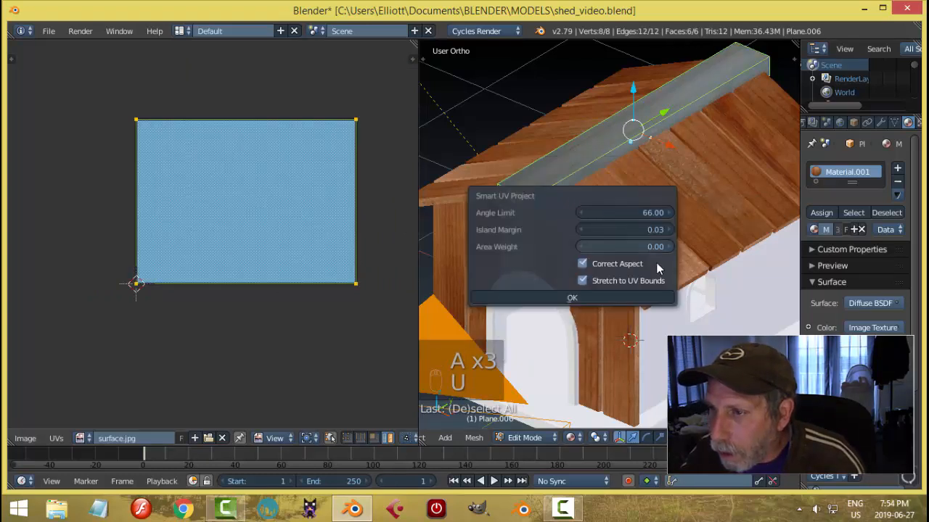
click(612, 298)
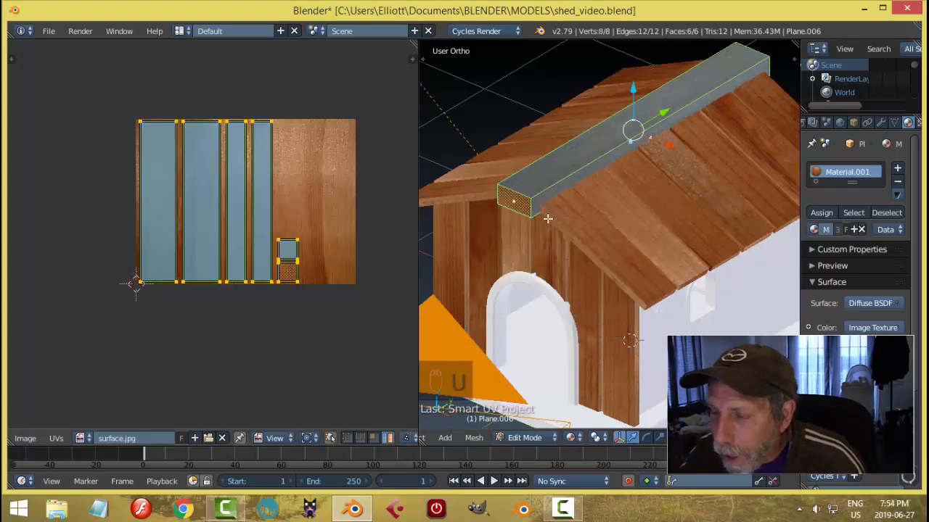
- Check the wood texture on the ridge beam's front end, leave Edit Mode, and deselect everything
key(a)
right_click(513, 198)
key(a)
scroll(549, 249, up, 4)
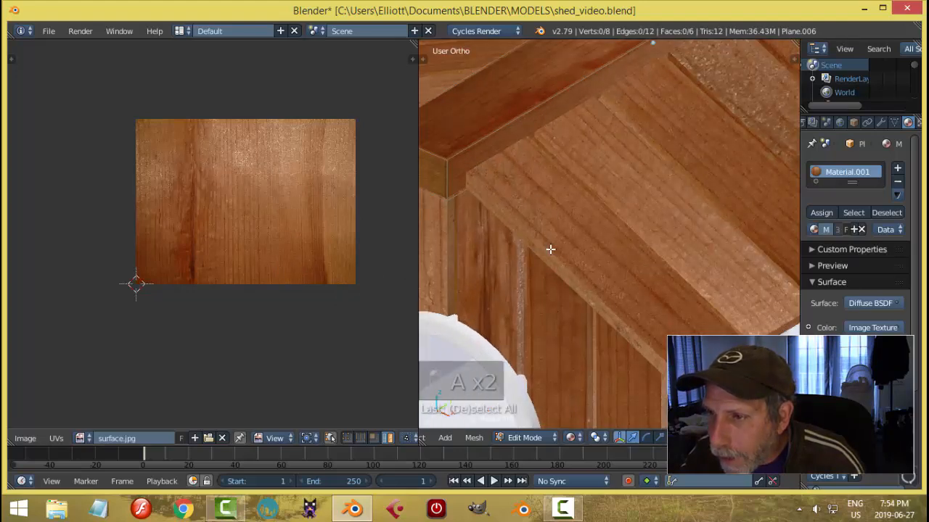
key(Tab)
scroll(500, 222, down, 4)
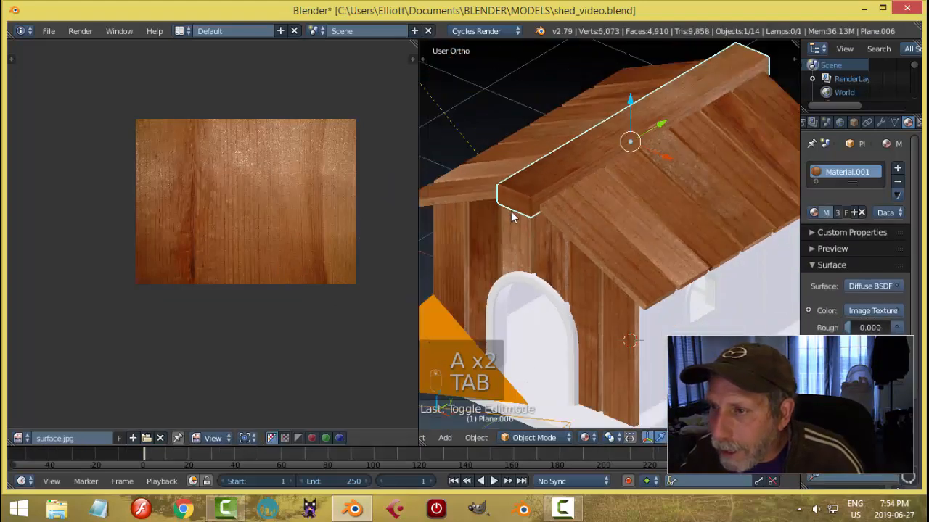
key(a)
scroll(610, 207, down, 4)
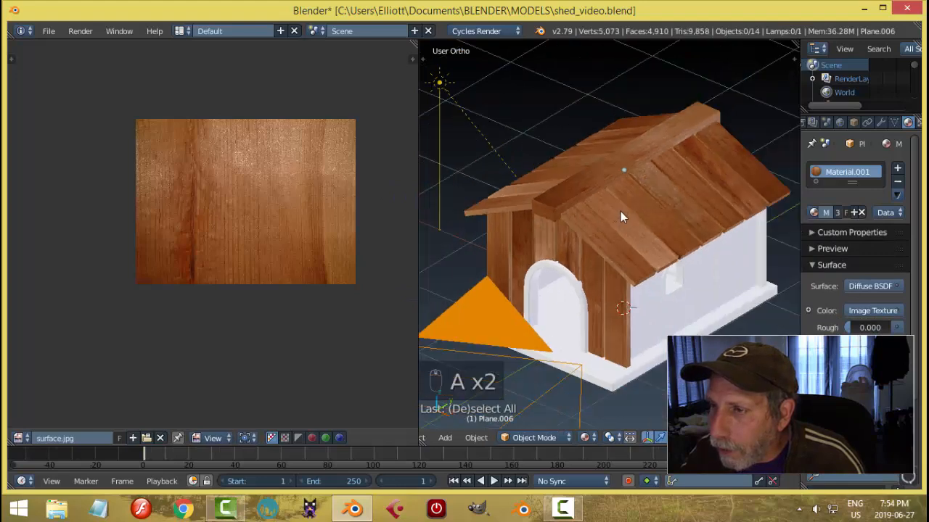
- Unwrap all of the side wall containing the window with Smart UV Project, keeping the 0.03 island margin
middle_drag(607, 201, 606, 195)
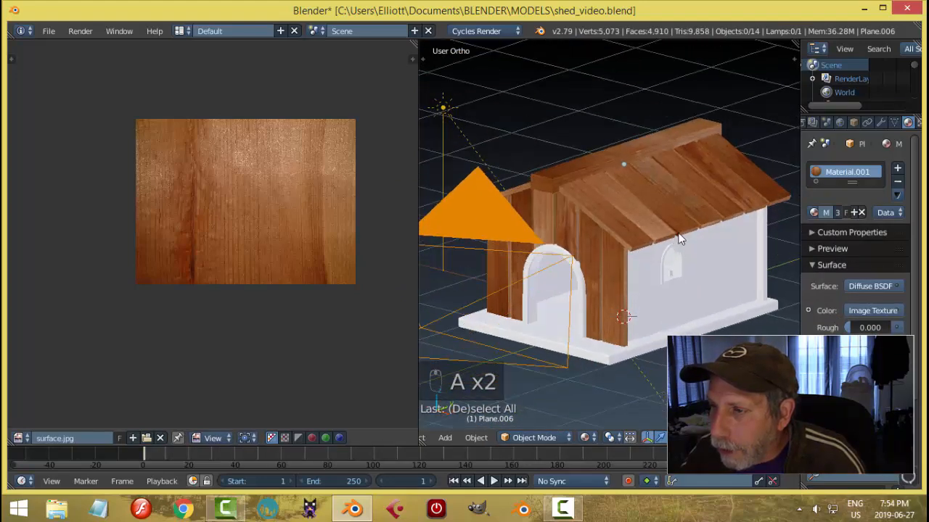
middle_drag(681, 240, 608, 222)
right_click(608, 222)
key(Tab)
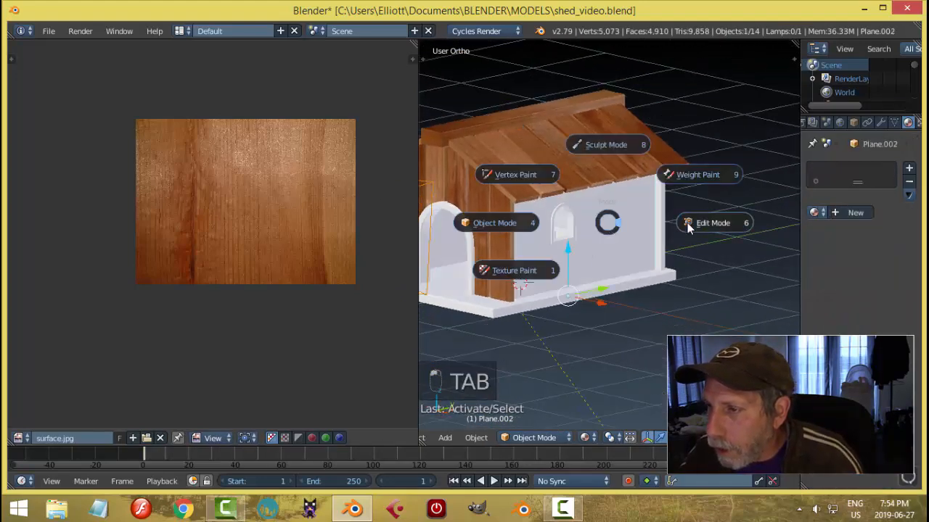
click(690, 227)
key(a)
key(a)
key(a)
scroll(639, 231, up, 3)
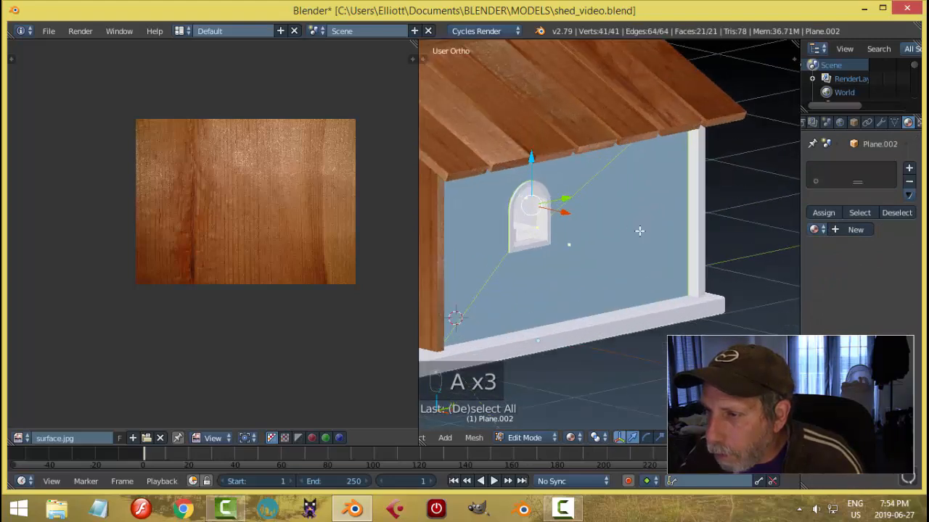
scroll(640, 231, down, 2)
key(u)
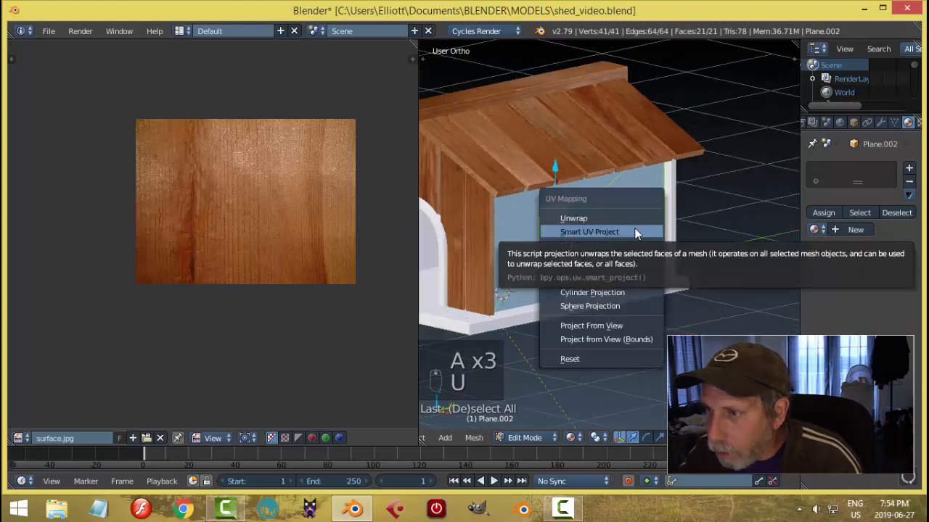
click(628, 222)
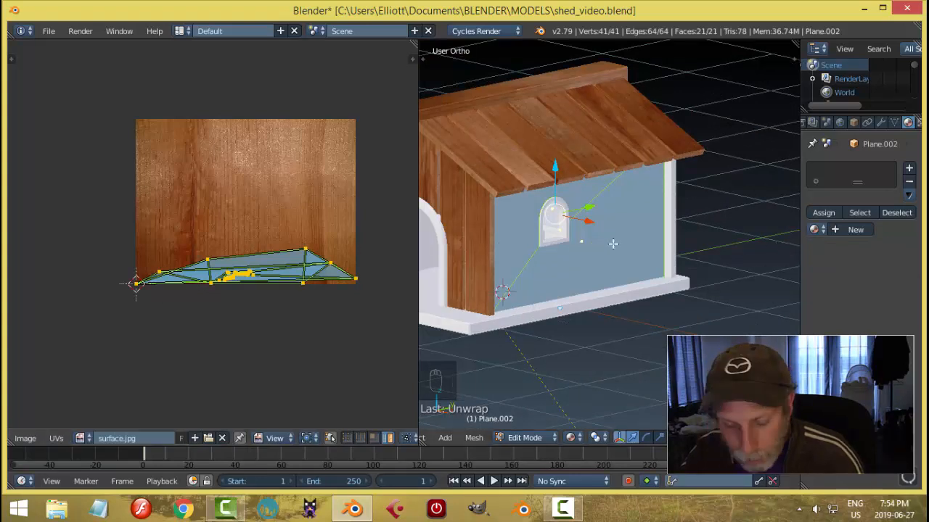
key(u)
click(592, 255)
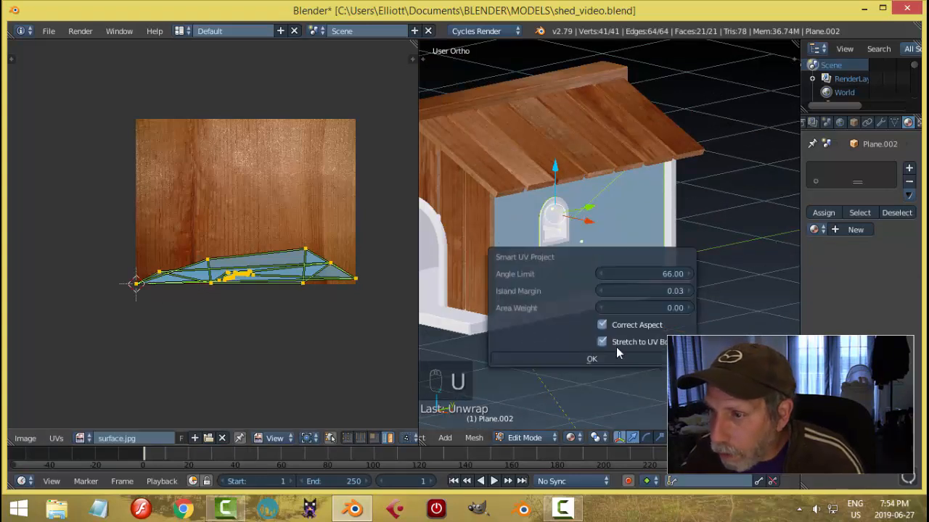
click(593, 360)
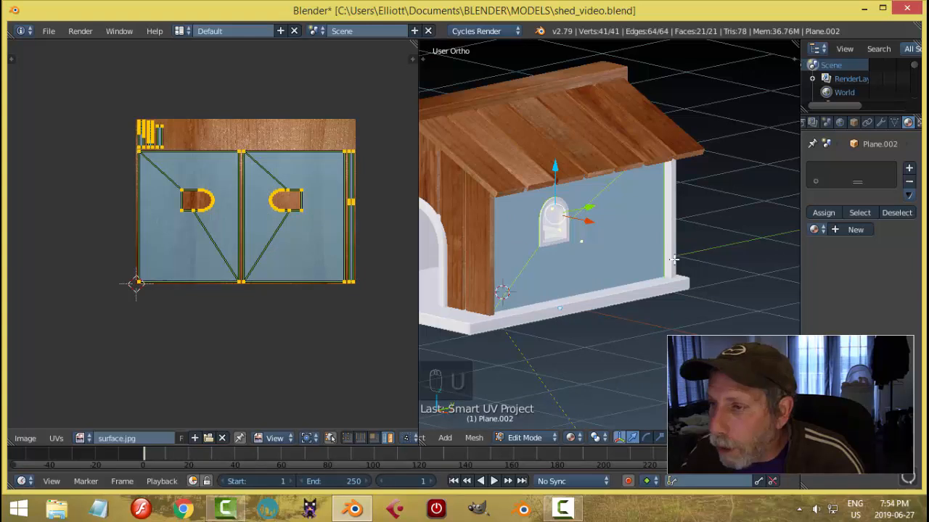
- Assign Material.001 to the window side wall and leave Edit Mode
click(815, 229)
click(729, 262)
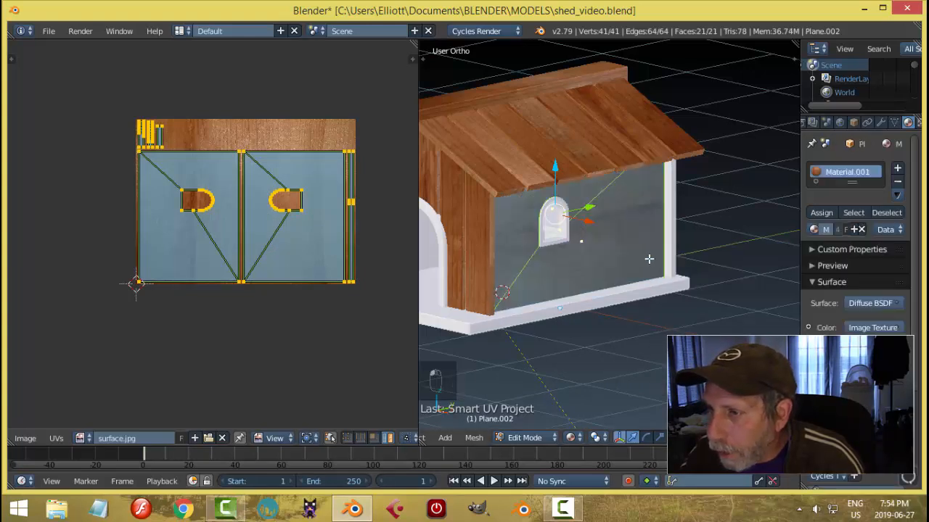
key(a)
key(Tab)
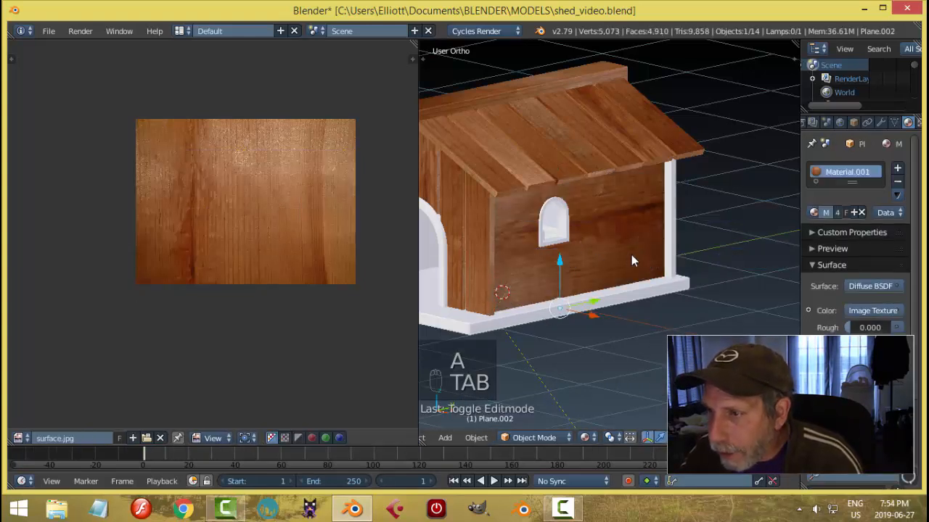
- Unwrap all of the opposite, windowless side wall with Smart UV Project at a 0.03 island margin
scroll(632, 255, up, 3)
mouse_move(617, 260)
middle_down()
mouse_move(634, 252)
mouse_move(599, 228)
mouse_move(650, 213)
mouse_move(658, 241)
mouse_move(512, 256)
mouse_move(628, 253)
middle_up()
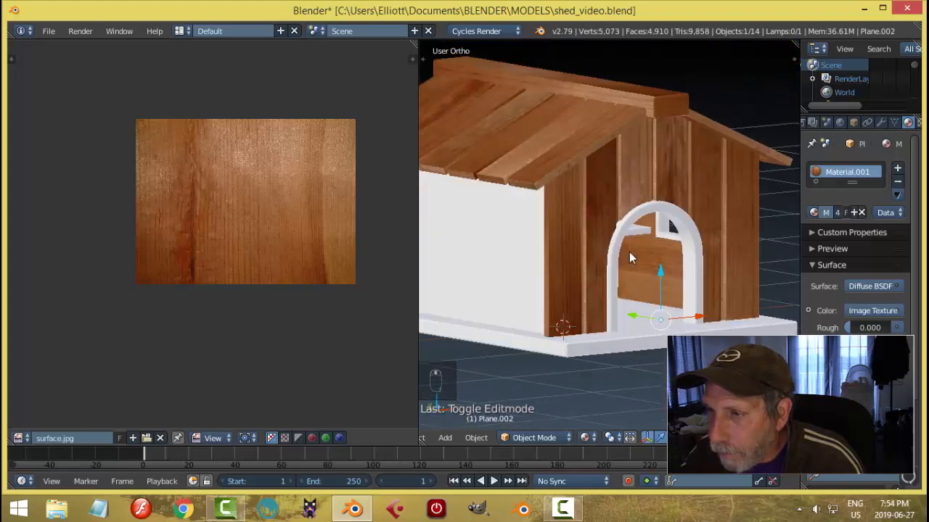
right_click(489, 249)
key(Tab)
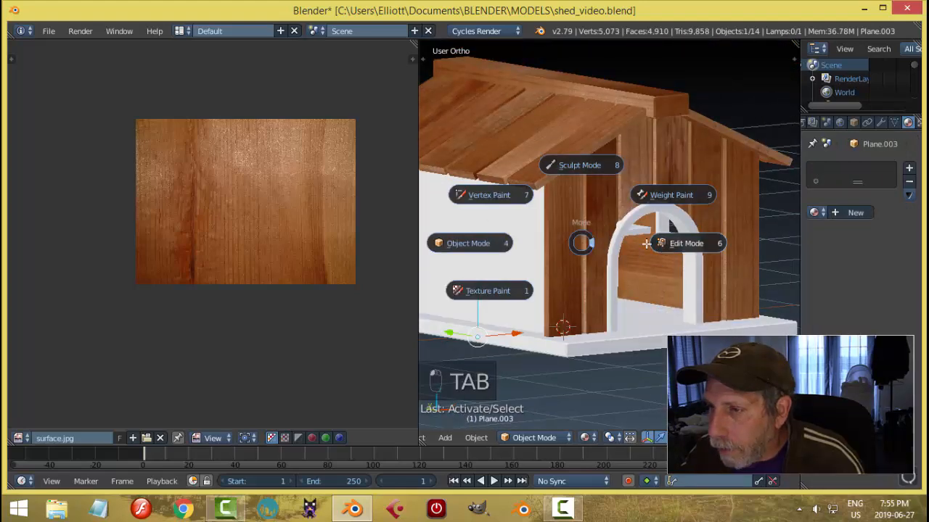
key(a)
key(a)
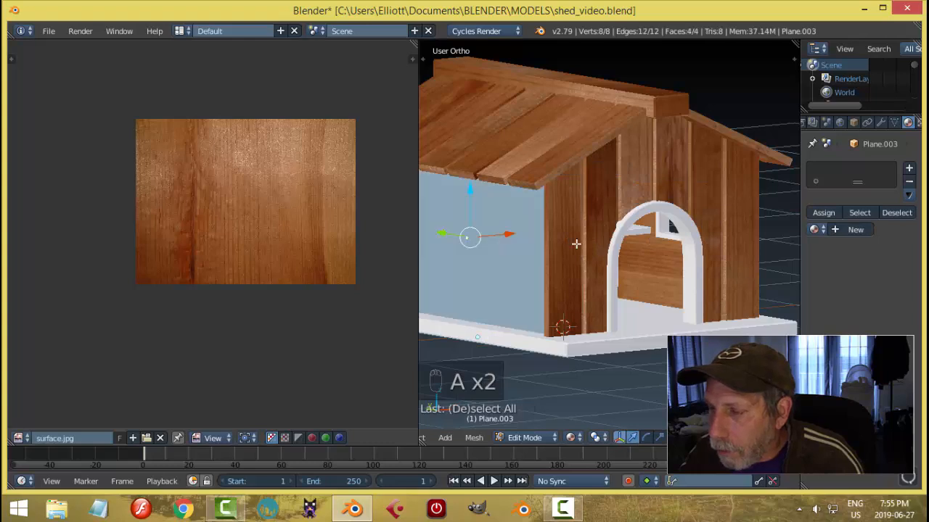
key(u)
click(531, 245)
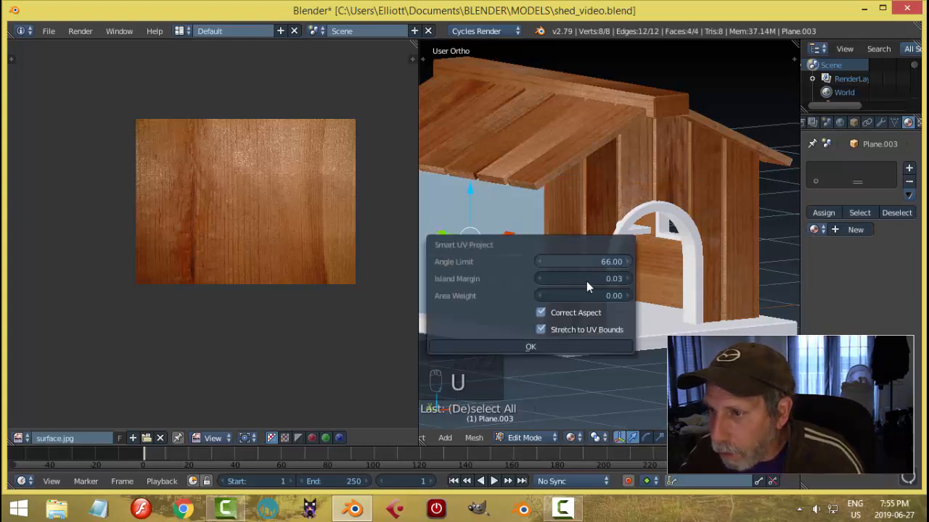
click(567, 340)
- Assign Material.001 to the windowless side wall and return to Object Mode
click(815, 230)
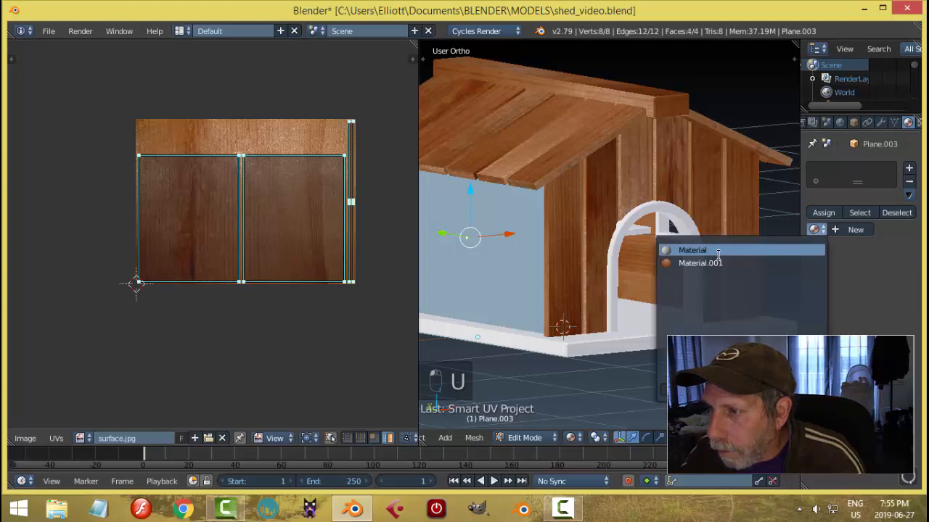
click(685, 263)
key(Tab)
- Select all of the planked back wall in Edit Mode and unwrap it with Smart UV Project
scroll(597, 259, down, 5)
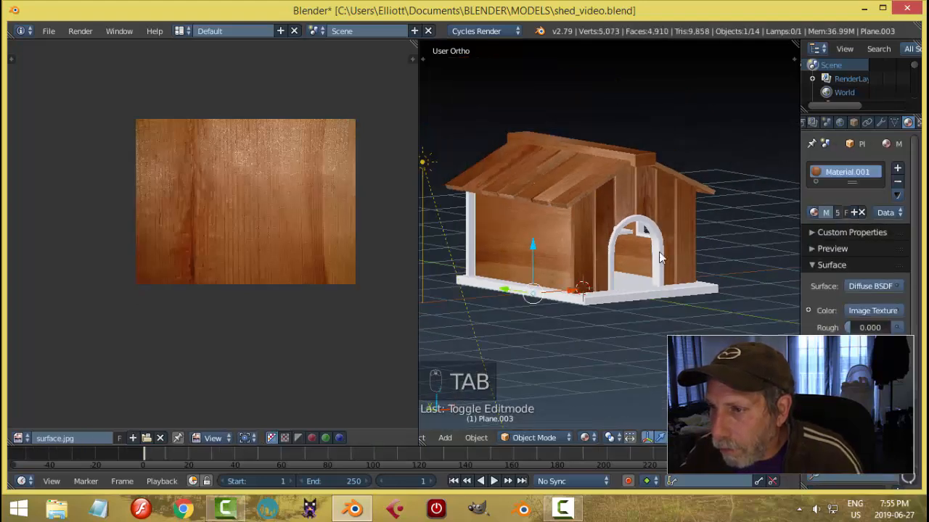
middle_drag(658, 252, 921, 255)
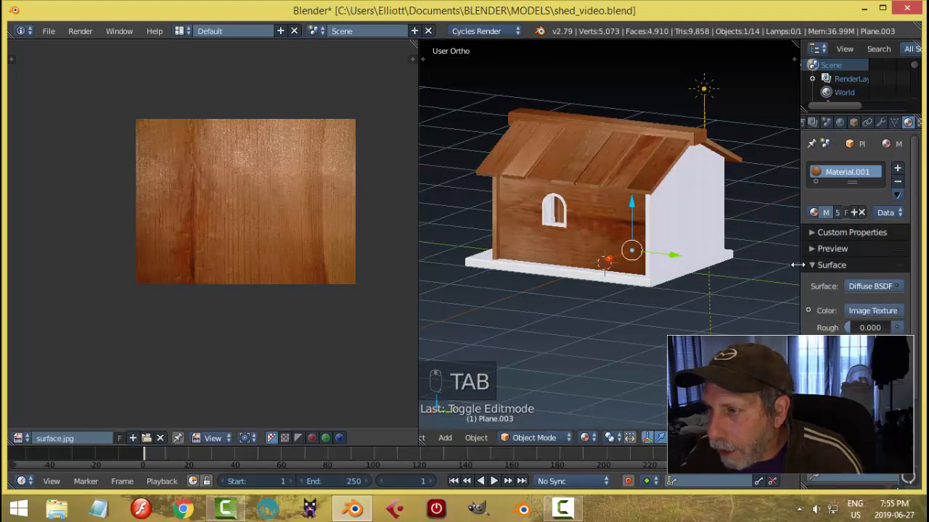
middle_drag(796, 265, 646, 257)
right_click(706, 228)
key(Tab)
click(771, 228)
key(a)
key(a)
key(u)
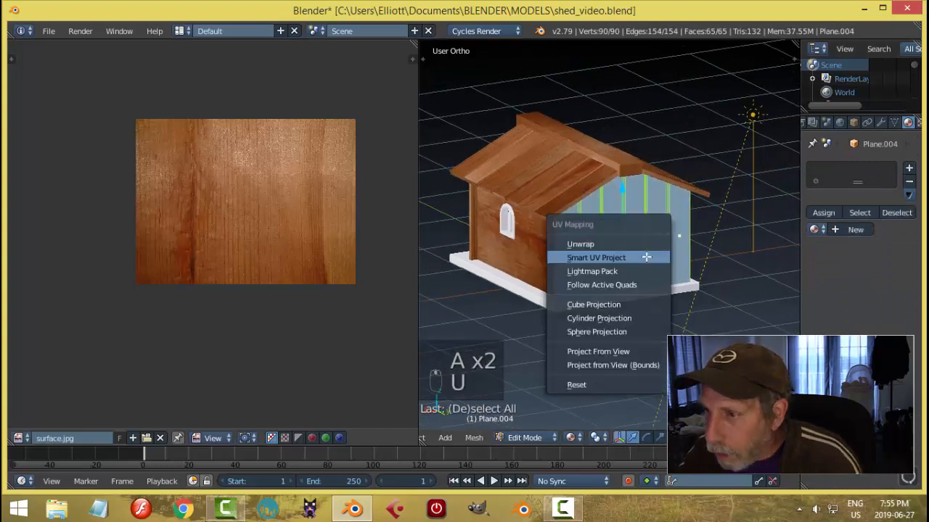
click(646, 257)
click(645, 360)
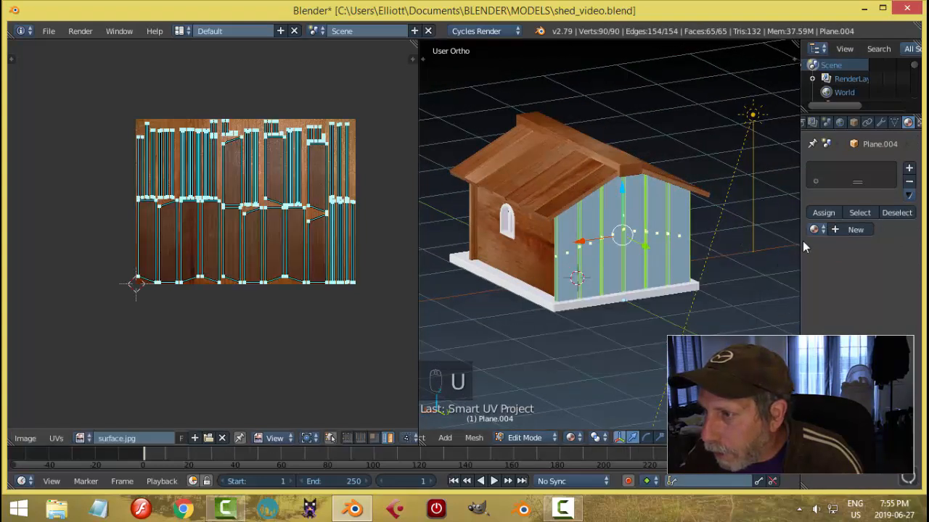
- Assign Material.001 to the back wall, leave Edit Mode, and check the grain on its planks
click(815, 229)
click(755, 260)
key(a)
key(Tab)
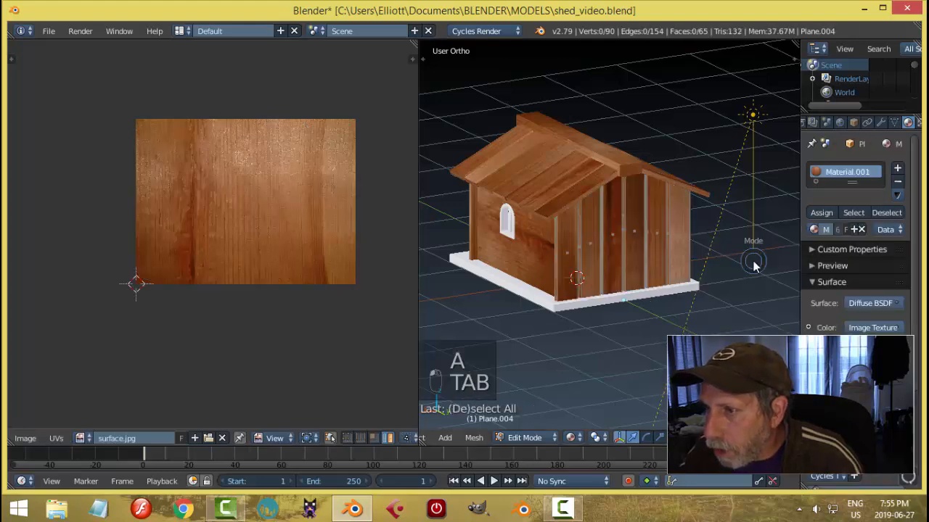
scroll(693, 250, up, 3)
middle_drag(693, 250, 672, 244)
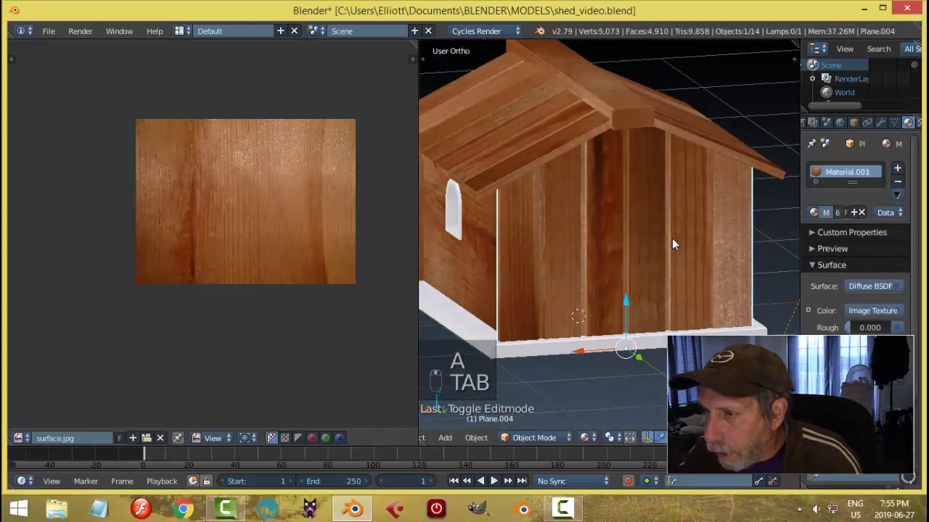
right_click(602, 202)
key(Tab)
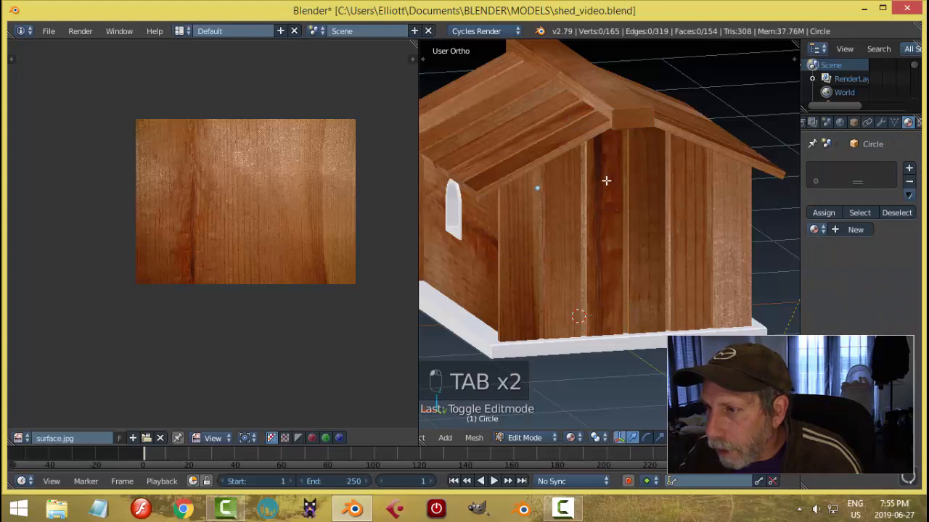
key(Tab)
click(501, 186)
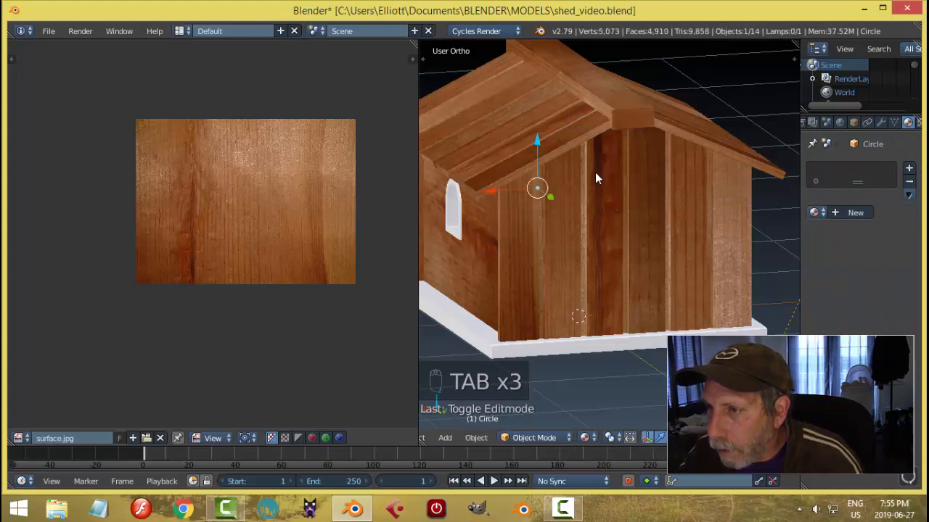
- Move the UVs of the back wall's dark middle plank off the wood image's dark streak and leave Edit Mode
right_click(597, 171)
key(Tab)
click(647, 172)
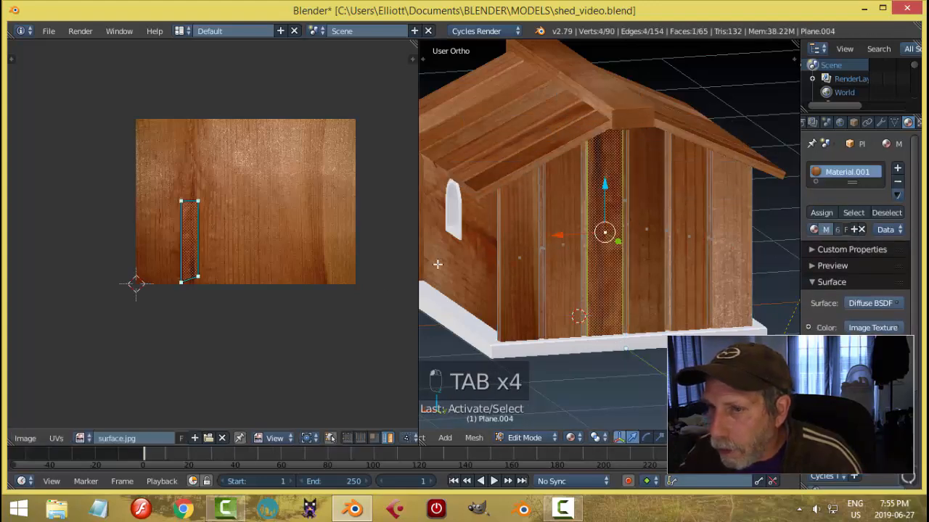
scroll(211, 269, up, 2)
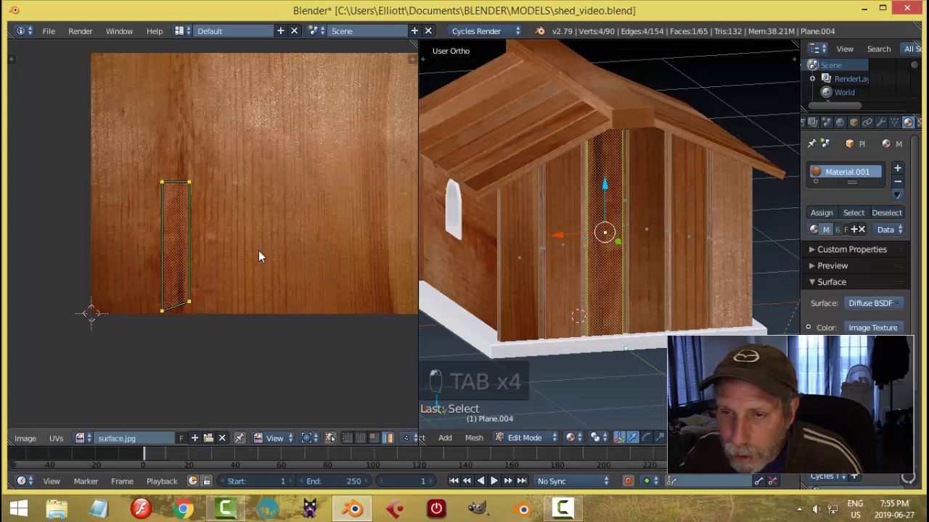
key(g)
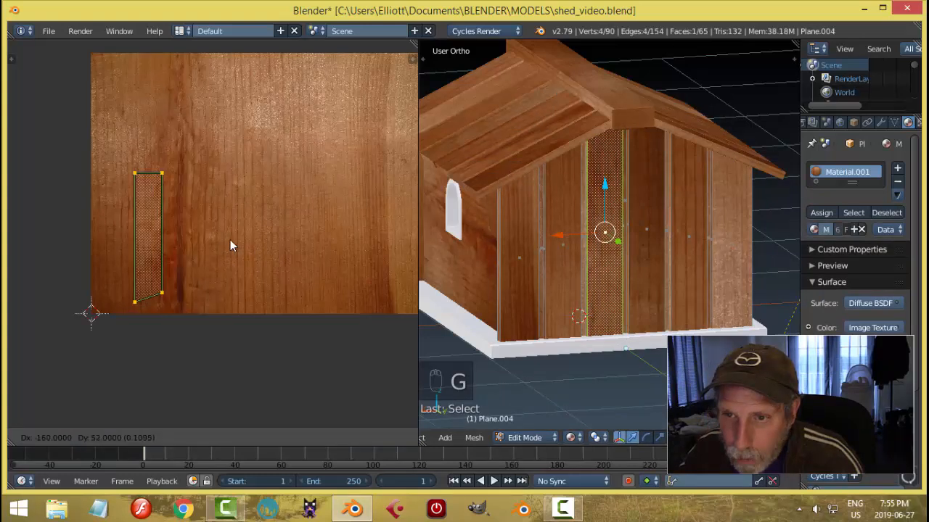
click(230, 243)
key(a)
key(Tab)
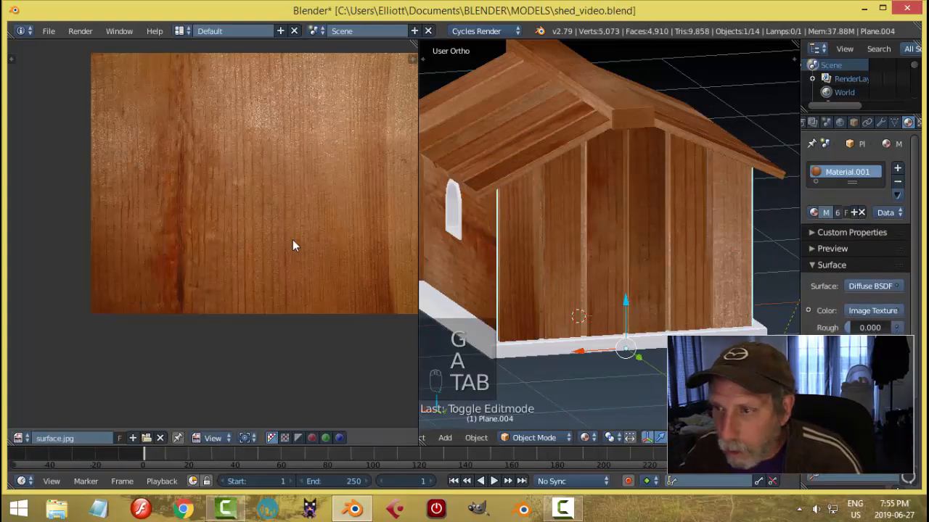
- Unwrap all of the shed's floor slab with Smart UV Project, keeping the 0.03 island margin
scroll(511, 235, down, 3)
scroll(564, 233, up, 2)
middle_drag(564, 233, 670, 256)
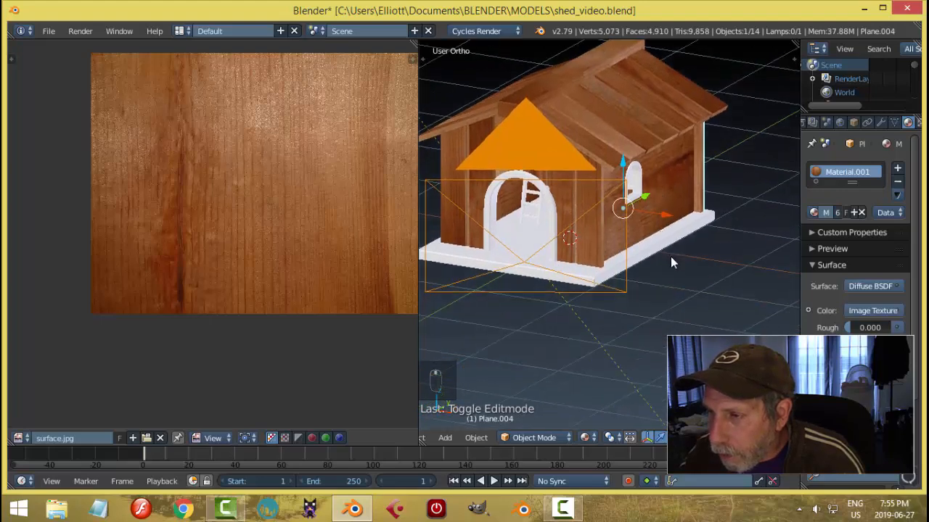
scroll(670, 256, up, 2)
right_click(672, 257)
key(Tab)
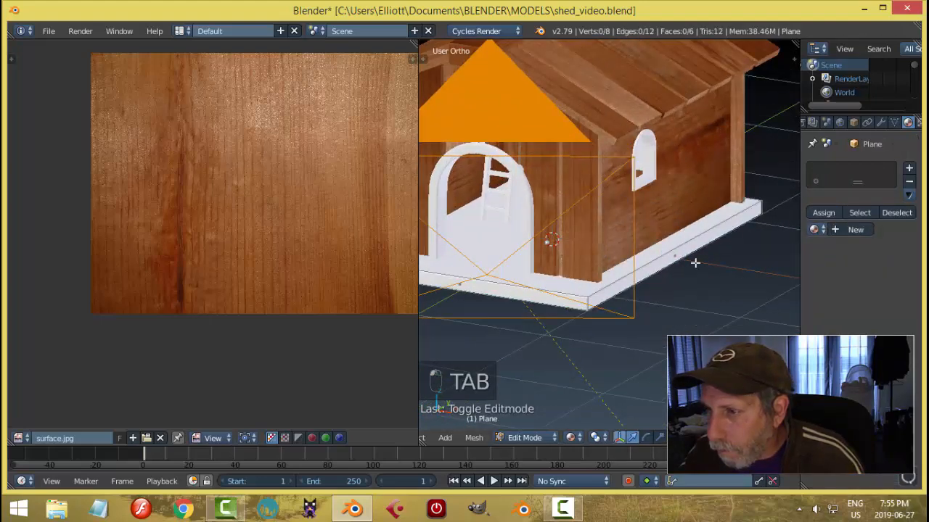
key(a)
key(a)
key(u)
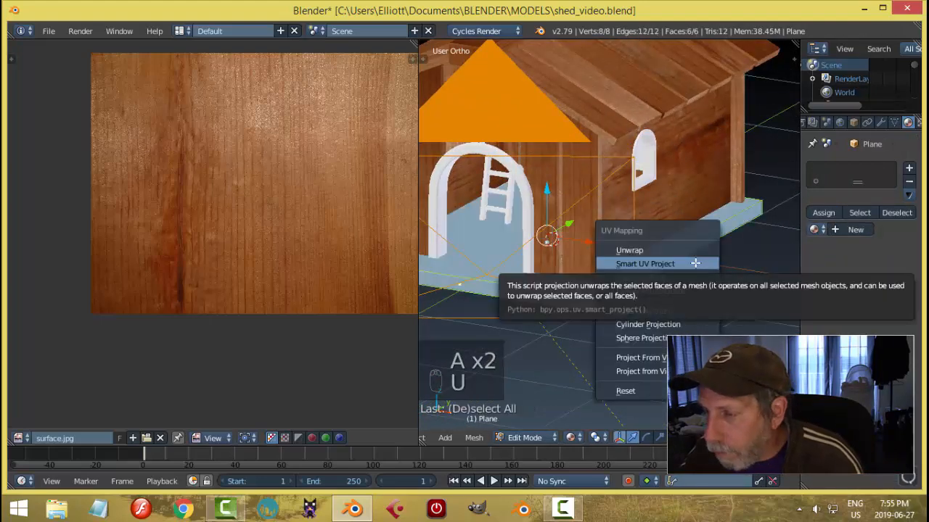
click(679, 264)
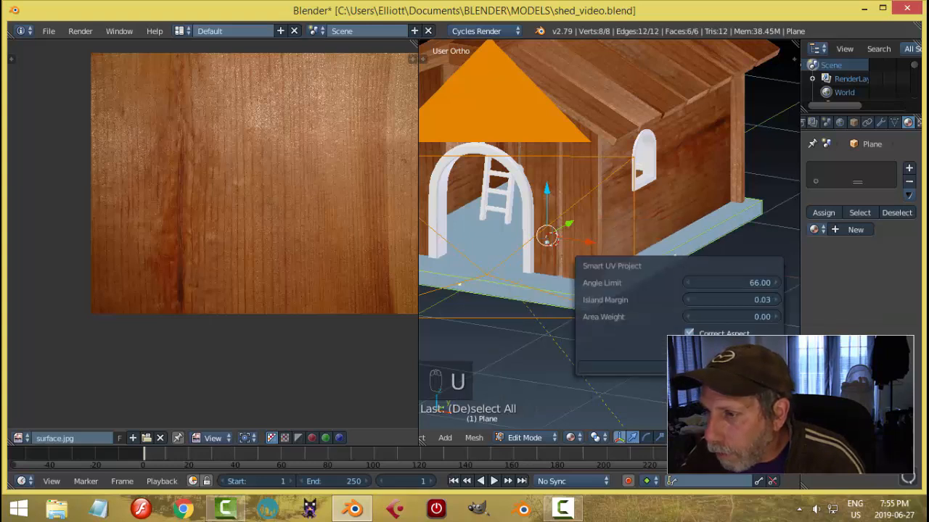
click(624, 368)
- Assign Material.001 to the floor slab, check the grain from the front, and leave Edit Mode
click(817, 231)
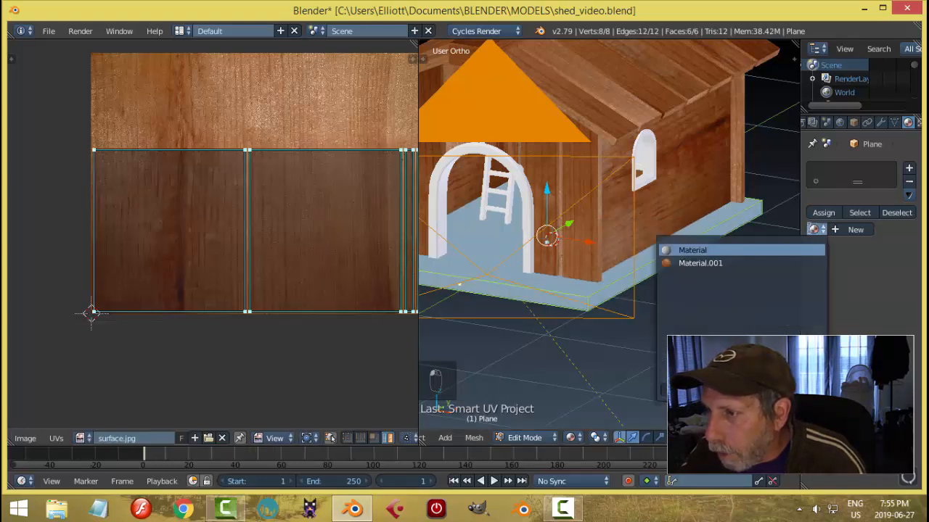
click(739, 262)
key(a)
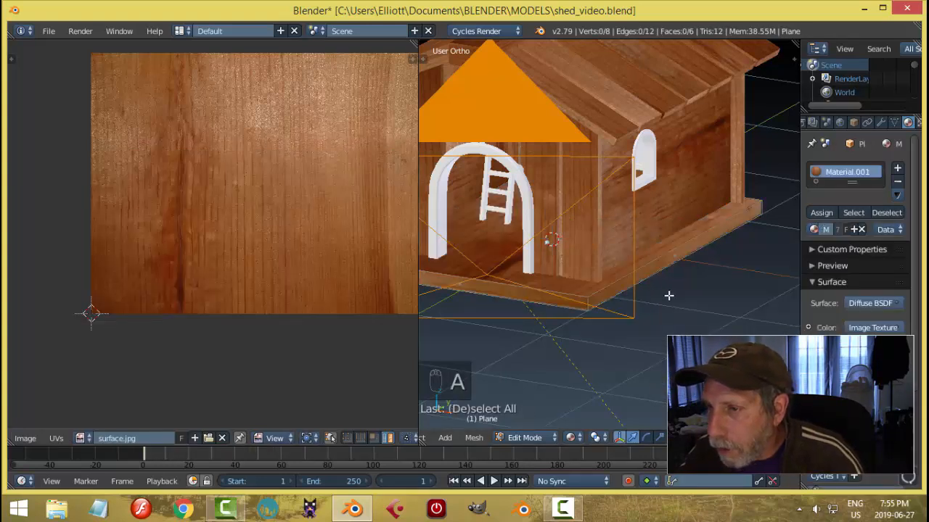
middle_drag(594, 305, 574, 312)
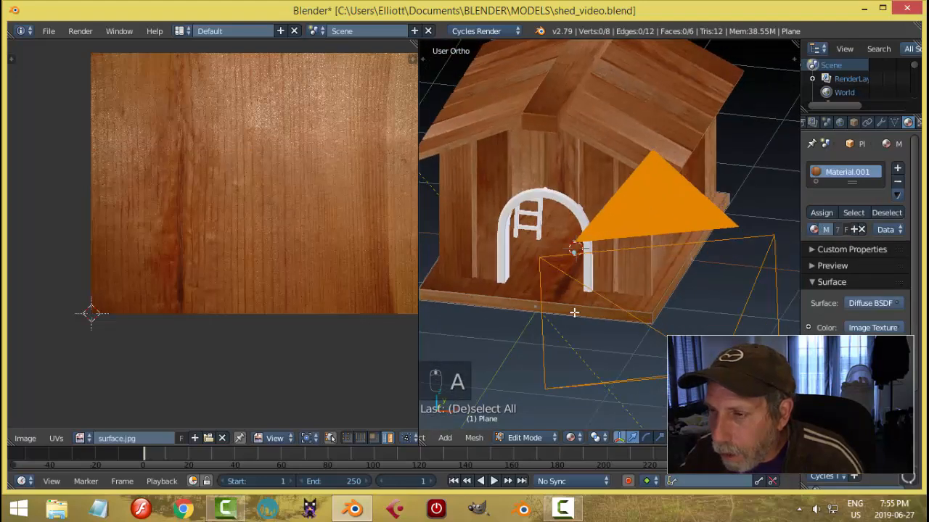
key(Tab)
click(500, 311)
- Unwrap all of the arched window frame in the side wall with Smart UV Project, keeping the 0.03 island margin
middle_drag(501, 311, 651, 306)
key(a)
key(a)
scroll(602, 294, down, 2)
scroll(585, 270, up, 4)
scroll(607, 275, up, 3)
right_click(607, 275)
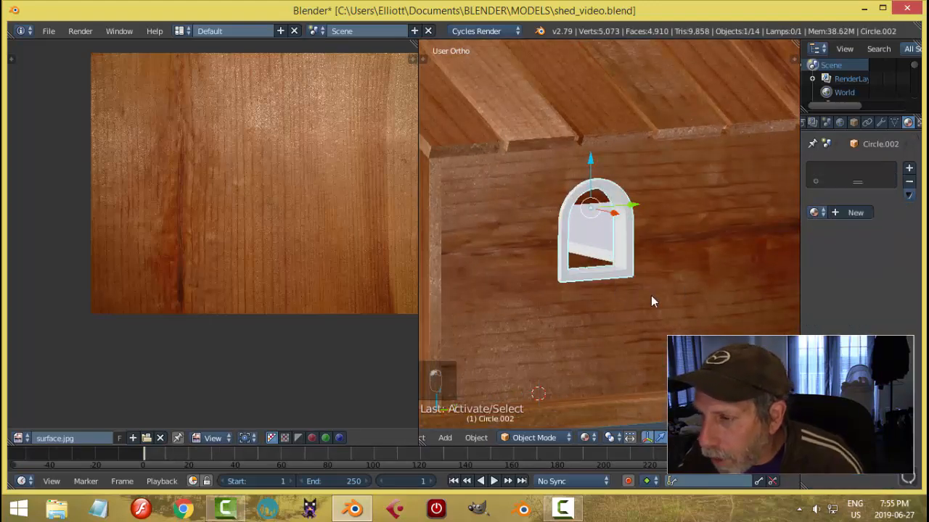
key(Tab)
click(730, 299)
key(a)
key(a)
scroll(677, 296, up, 5)
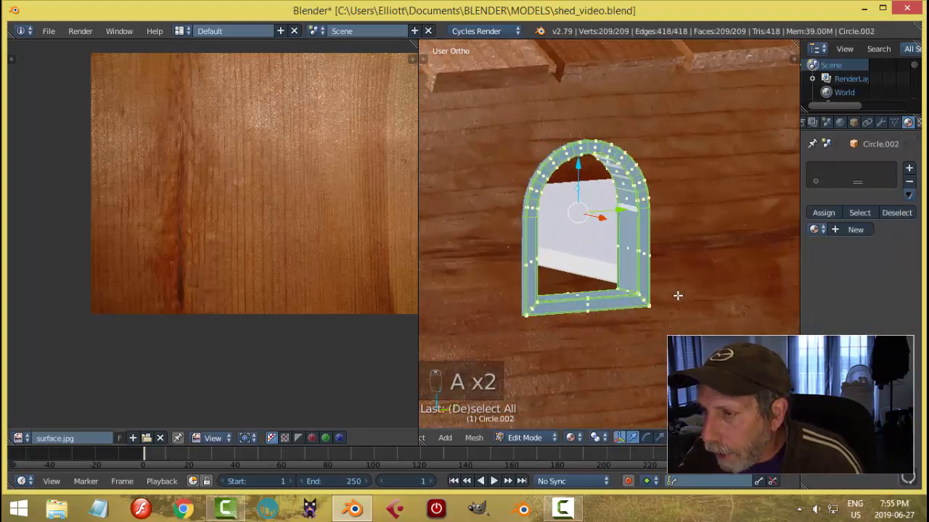
key(u)
click(719, 248)
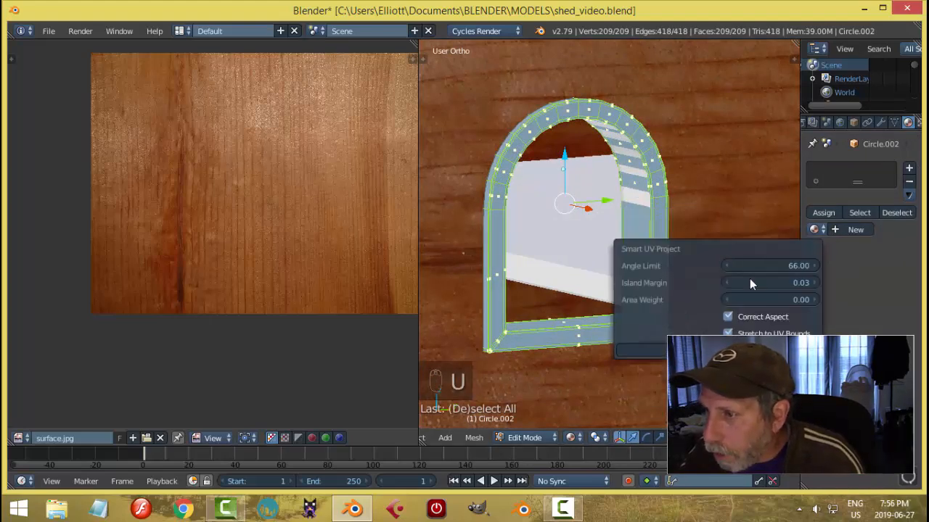
click(642, 351)
scroll(317, 288, down, 2)
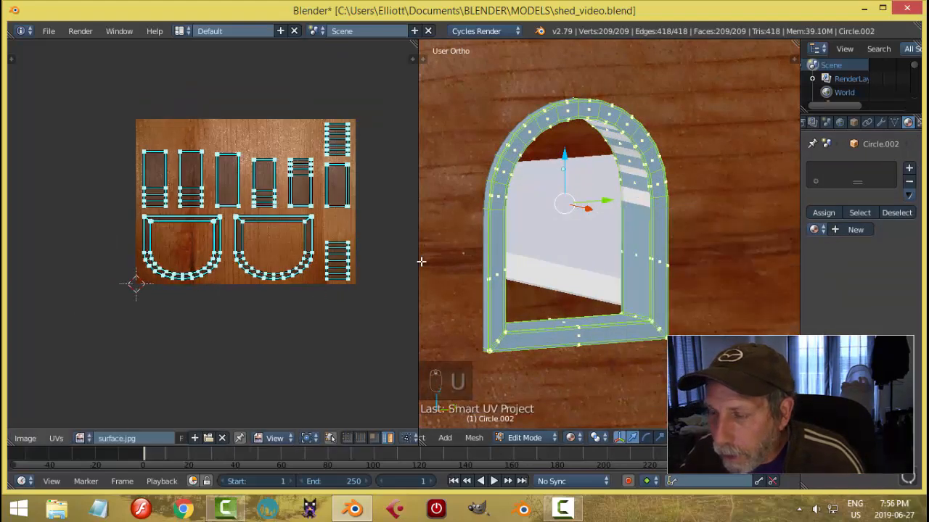
- Assign Material.001 to the side wall's arched window frame and leave Edit Mode
click(814, 229)
click(722, 264)
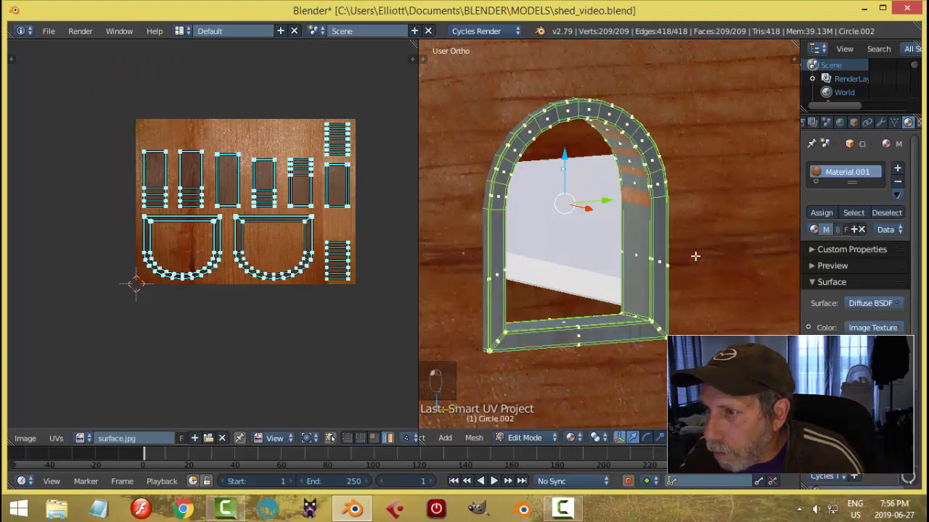
key(Tab)
click(633, 247)
- Reopen the window frame in Edit Mode and select only the face loop around its outer rim
middle_drag(616, 211, 551, 219)
key(a)
key(a)
scroll(547, 251, up, 2)
right_click(549, 219)
key(Tab)
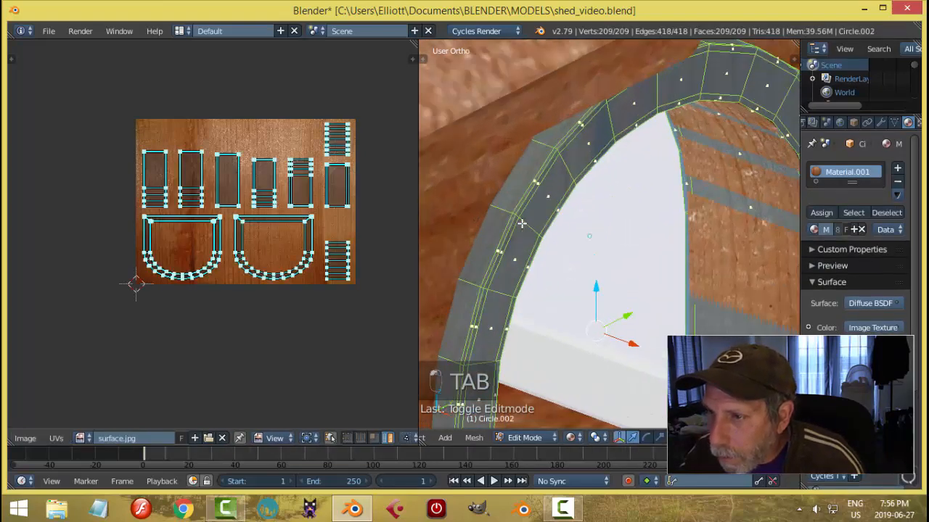
key(a)
key(a)
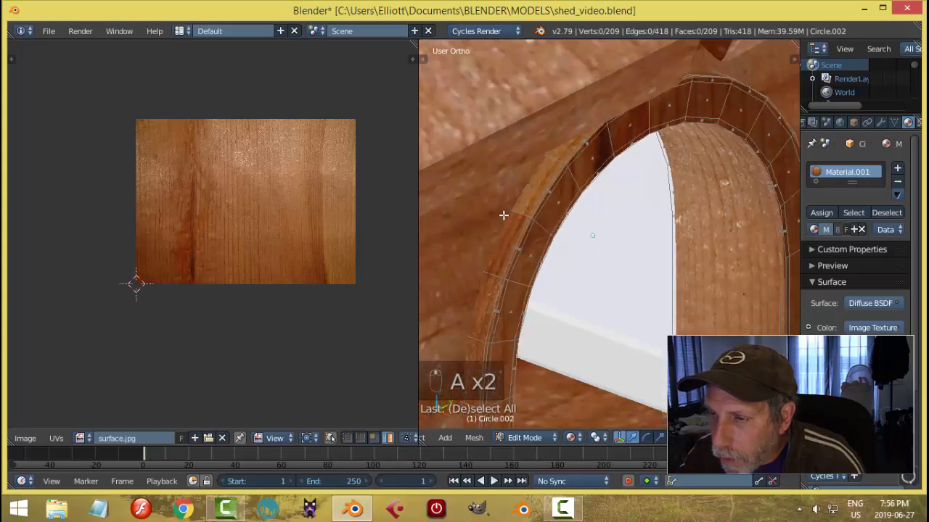
alt+right_click(515, 210)
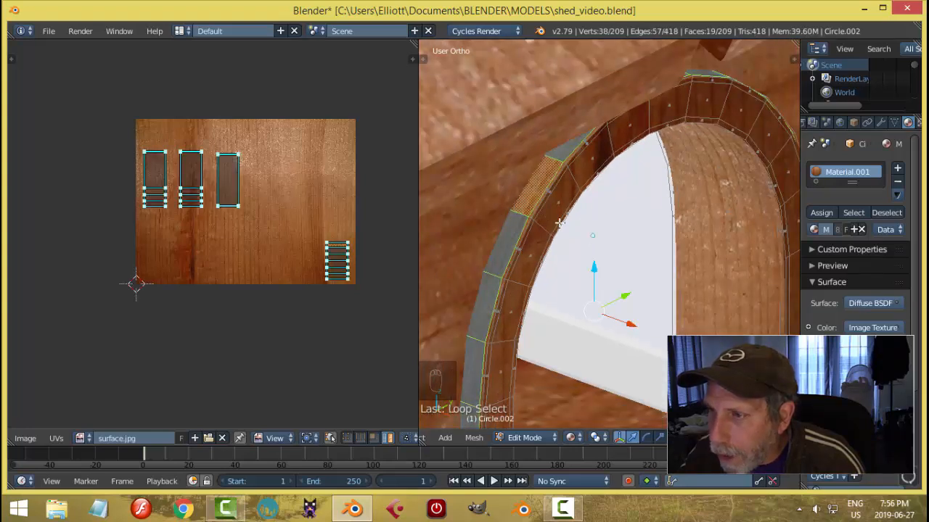
- Try Smart UV Project on the window frame's selected rim faces, keeping the 0.03 island margin
key(u)
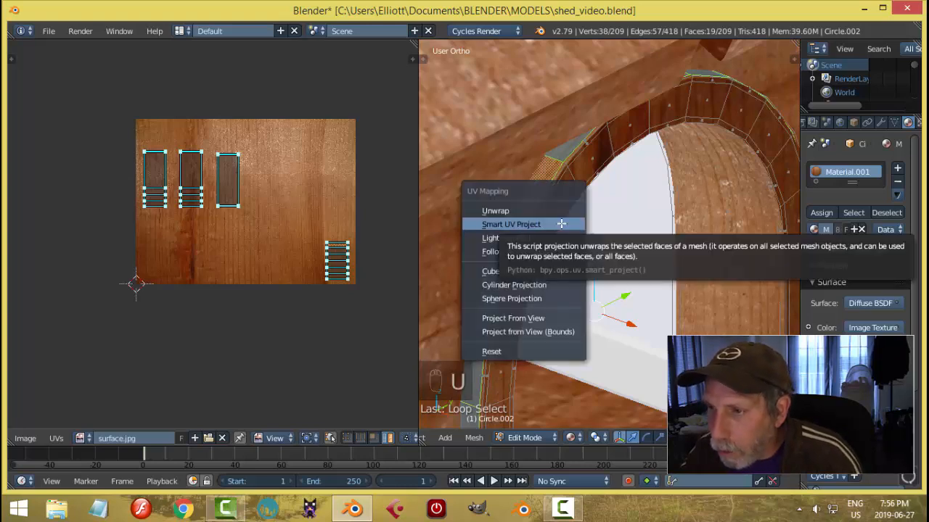
click(561, 224)
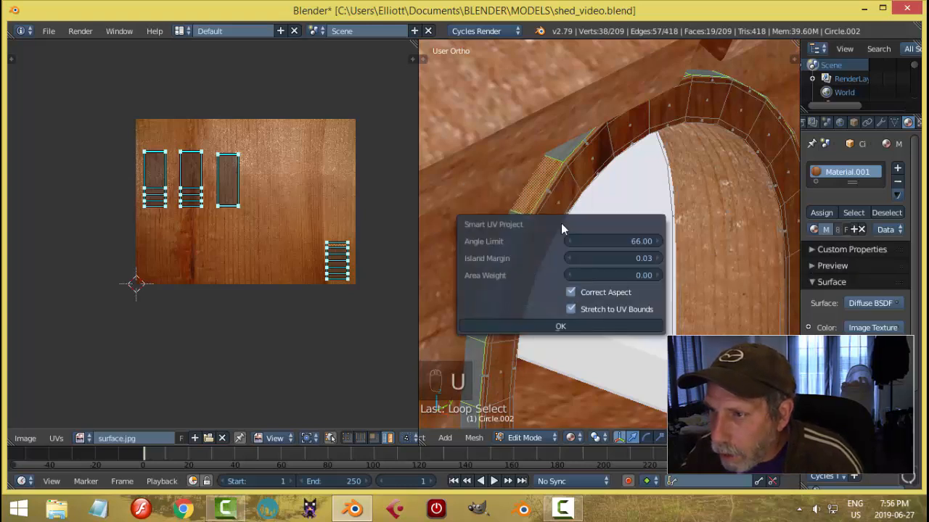
click(598, 326)
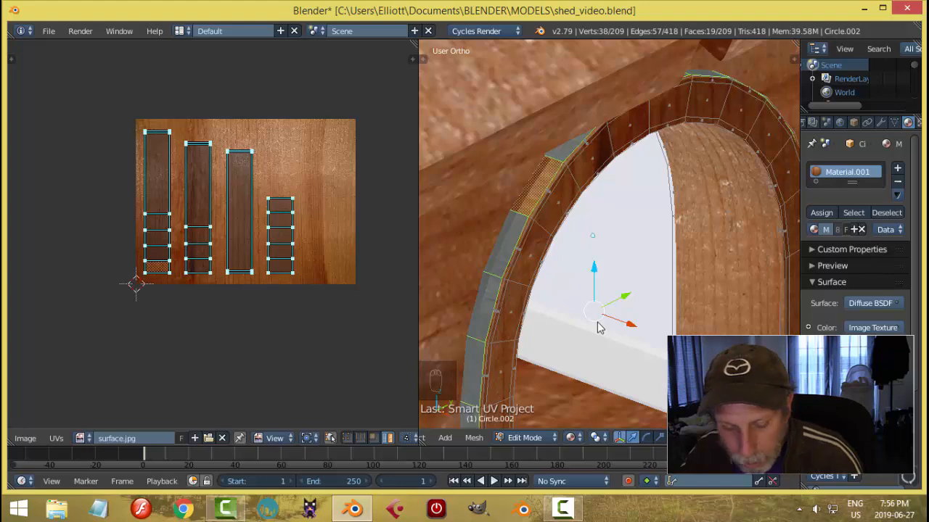
- Unwrap the window frame's selected rim faces with the standard Unwrap and check the grain in Object Mode
key(u)
click(550, 313)
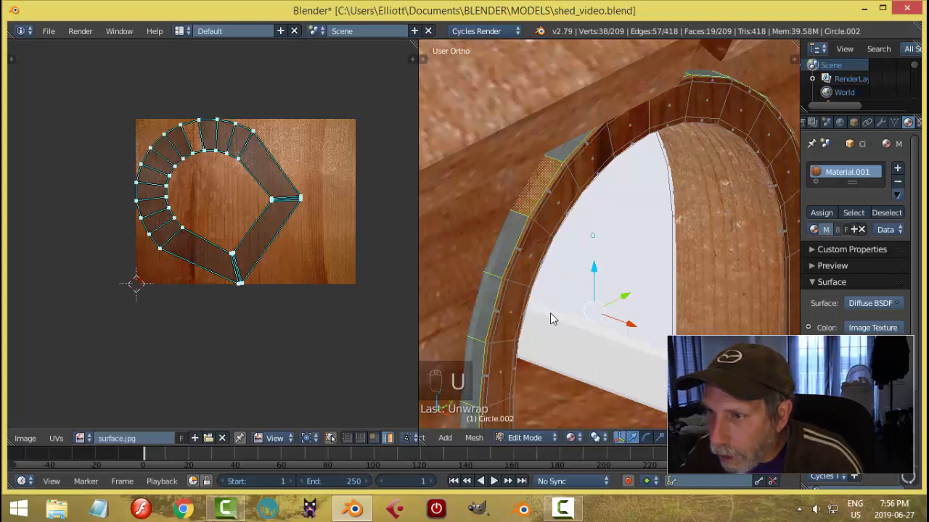
key(Tab)
key(Tab)
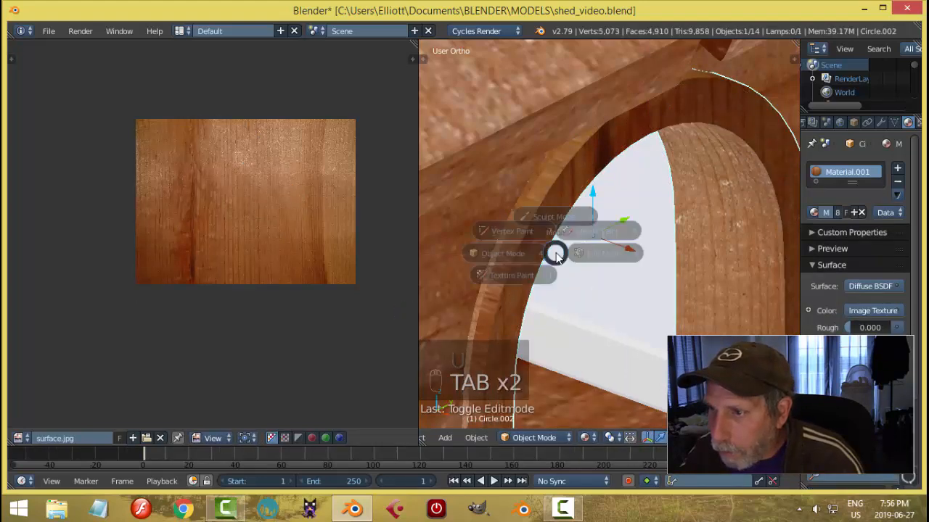
- Cut an edge loop around the window frame's outer rim, leave Edit Mode, and check the grain on the arch
key(ctrl+r)
click(524, 219)
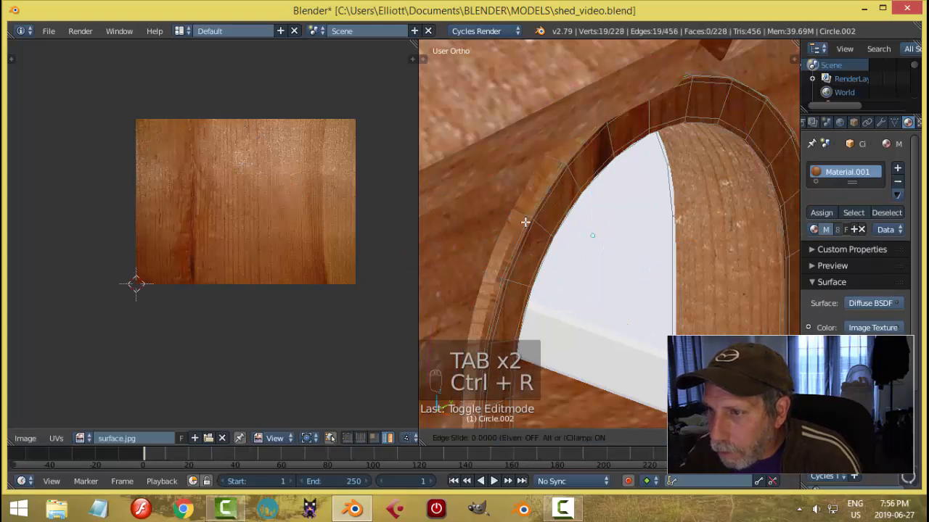
click(556, 247)
key(a)
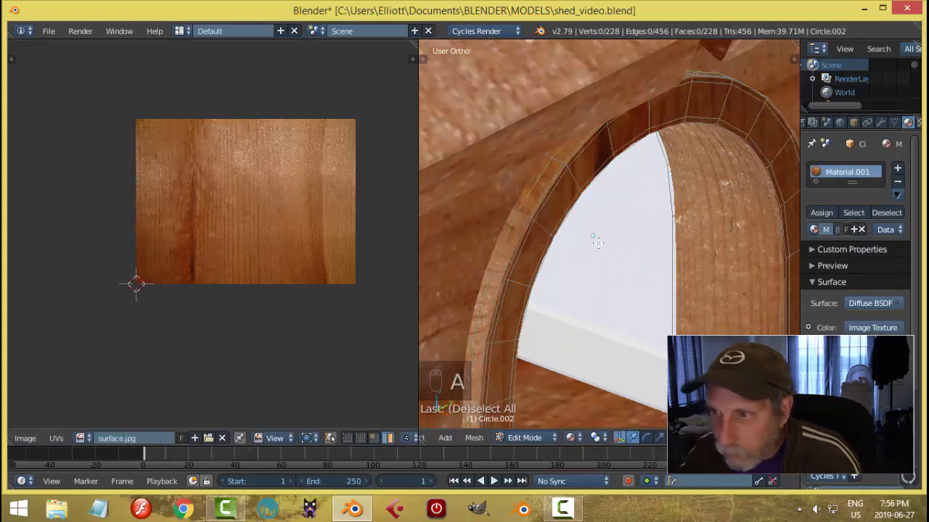
key(Tab)
key(a)
key(a)
scroll(606, 233, down, 6)
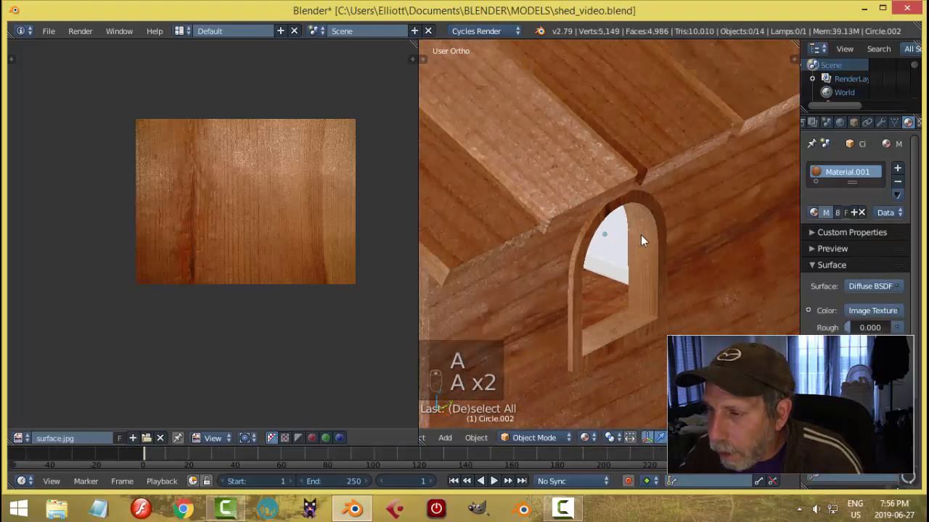
scroll(641, 235, up, 4)
middle_drag(557, 232, 501, 238)
scroll(501, 237, down, 4)
- Unwrap all of the white doorway arch at the front of the shed with Smart UV Project
middle_drag(568, 231, 645, 233)
scroll(639, 229, down, 6)
scroll(612, 242, up, 4)
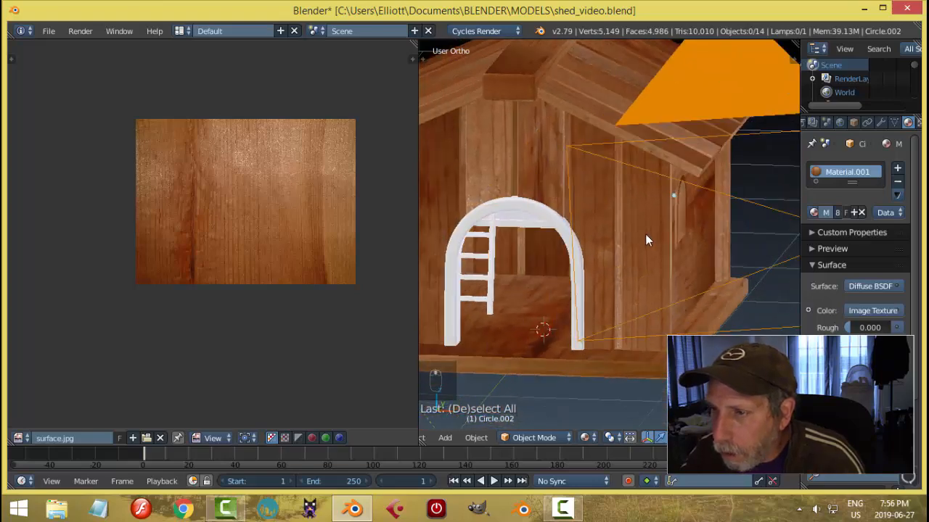
right_click(530, 208)
key(Tab)
click(618, 212)
key(a)
key(a)
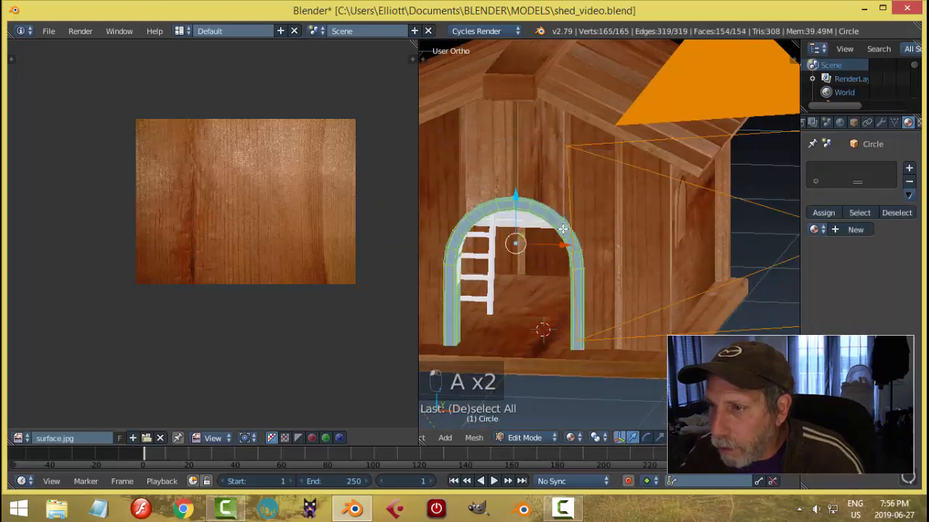
key(u)
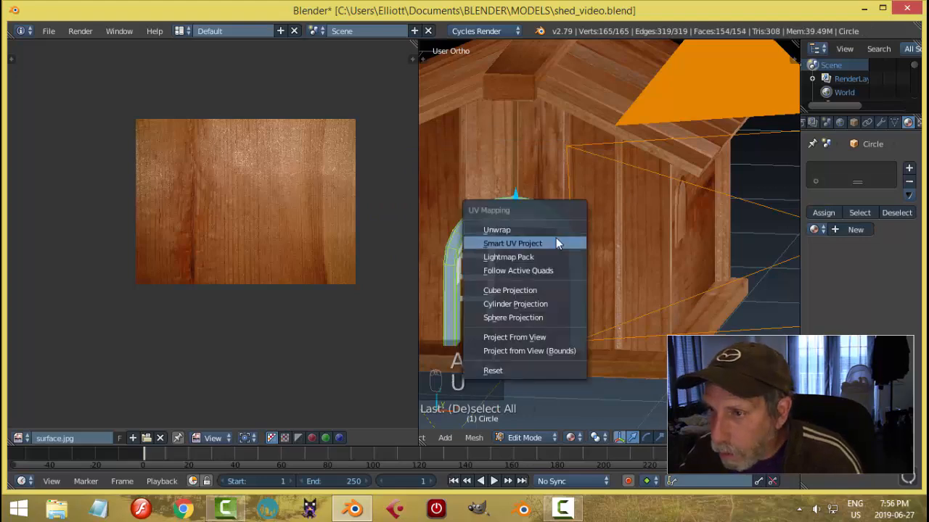
click(556, 239)
click(555, 341)
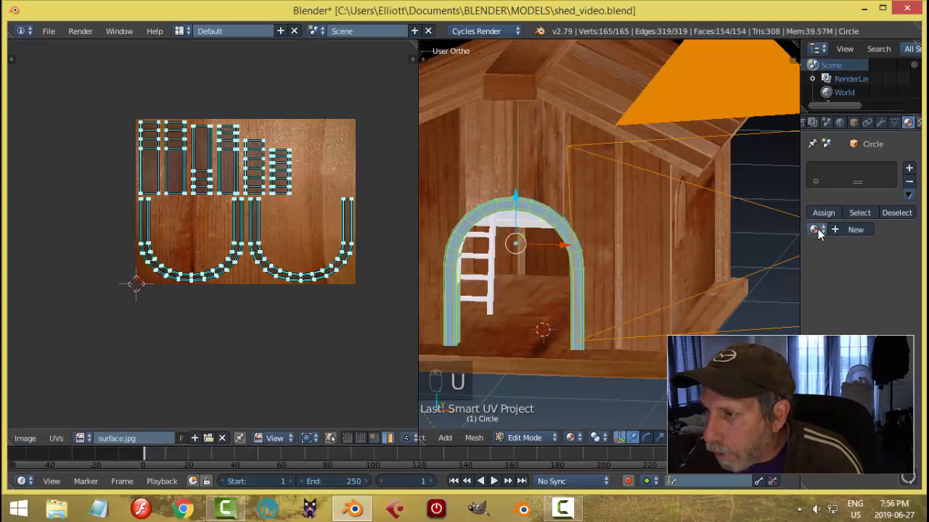
- Assign Material.001 to the doorway arch, leave Edit Mode, and check its grain from the front
click(813, 229)
click(662, 261)
key(a)
scroll(585, 234, up, 2)
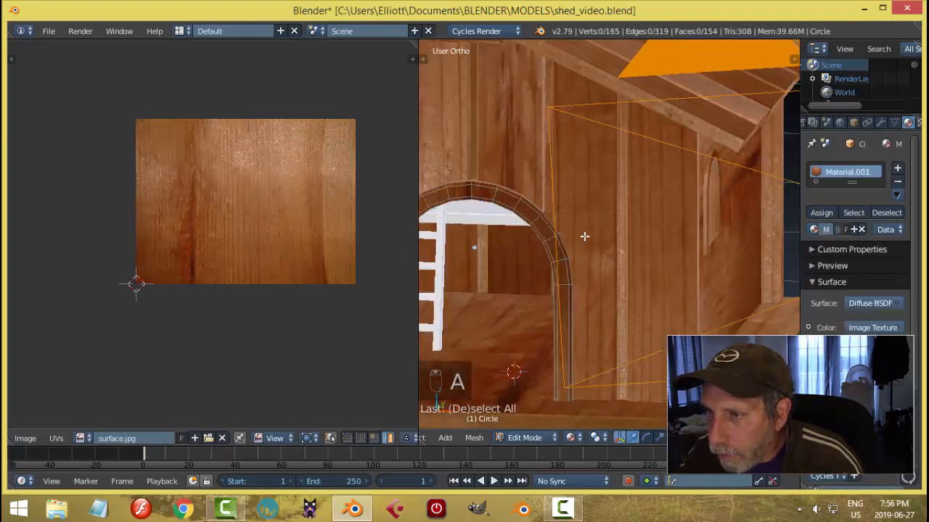
key(Tab)
click(519, 236)
scroll(568, 225, down, 2)
key(a)
middle_drag(553, 216, 615, 243)
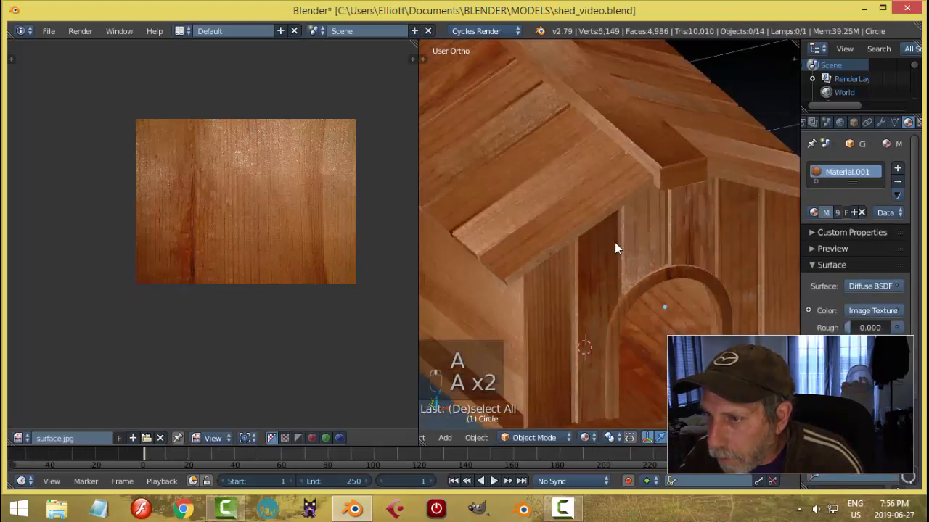
- Cut a centred edge loop around the outer rim of the doorway arch and clear the selection
scroll(667, 262, up, 2)
middle_drag(667, 262, 595, 173)
scroll(566, 170, up, 2)
right_click(525, 162)
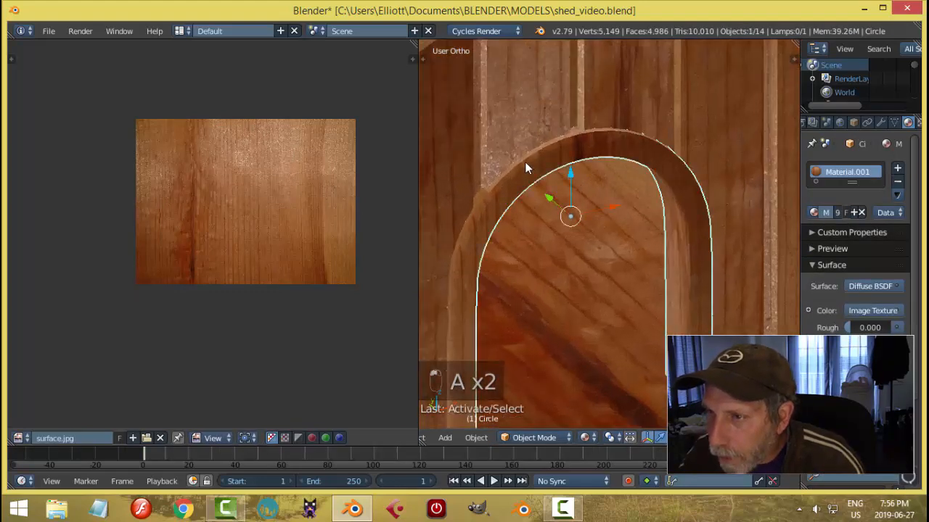
key(Tab)
click(576, 161)
scroll(577, 160, up, 2)
shift+middle_drag(498, 124, 550, 194)
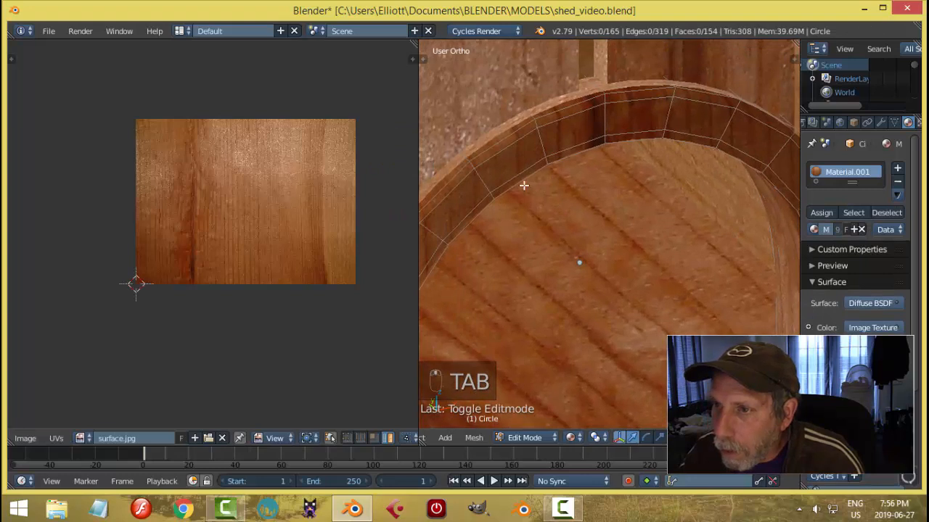
shift+middle_drag(457, 114, 562, 218)
key(ctrl+r)
click(540, 260)
right_click(551, 272)
key(s)
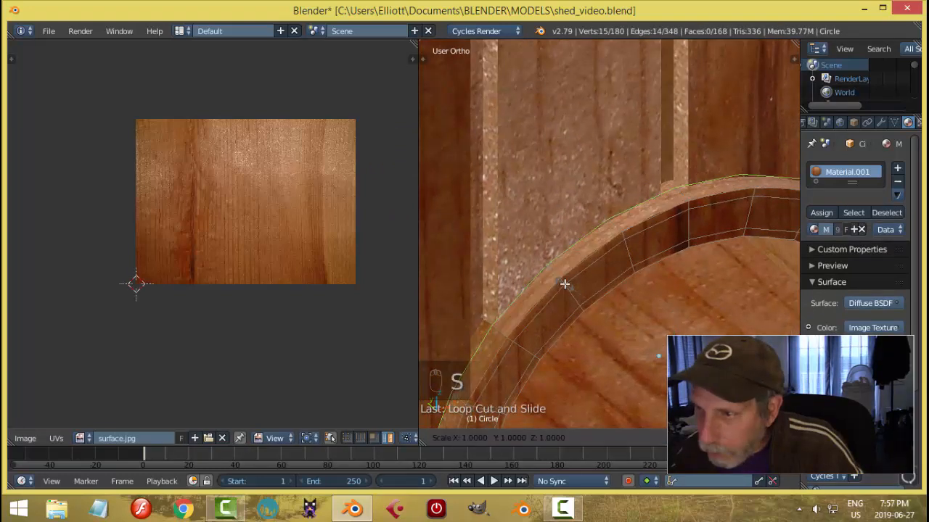
key(Escape)
key(a)
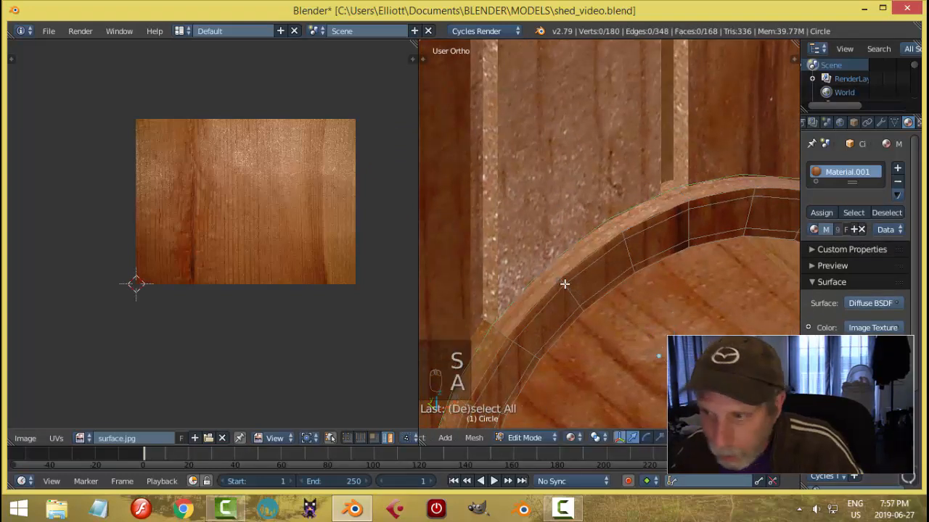
- Switch to face selection, select the face loop on the doorway arch's outer rim, and unwrap it with the standard Unwrap
key(ctrl+Tab)
click(539, 283)
alt+right_click(568, 270)
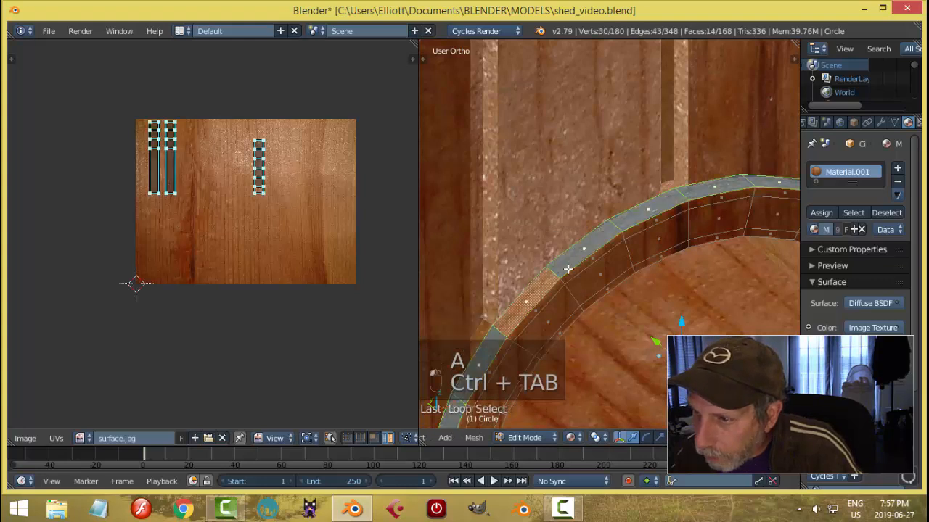
key(u)
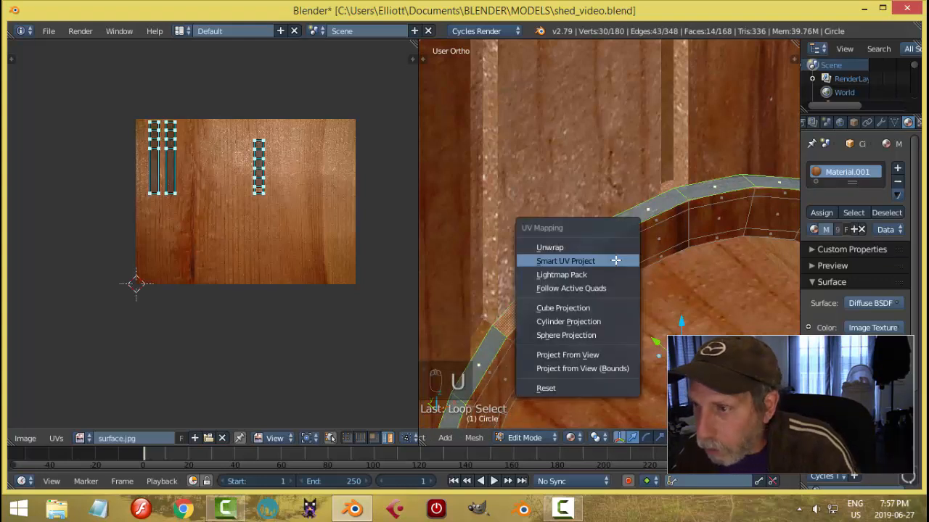
click(583, 242)
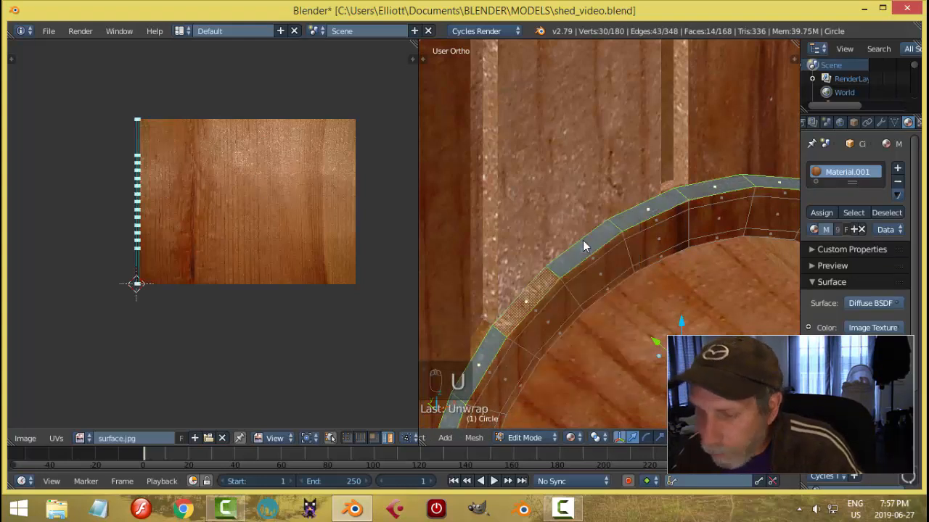
- Try Smart UV Project with the 0.03 island margin on the doorway arch's rim faces and check the grain in Object Mode
key(u)
click(561, 254)
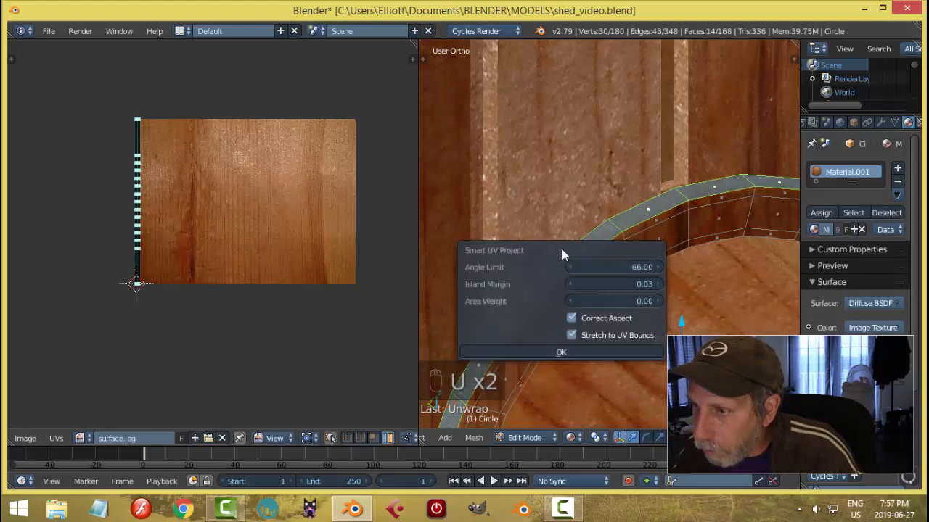
click(582, 351)
key(Tab)
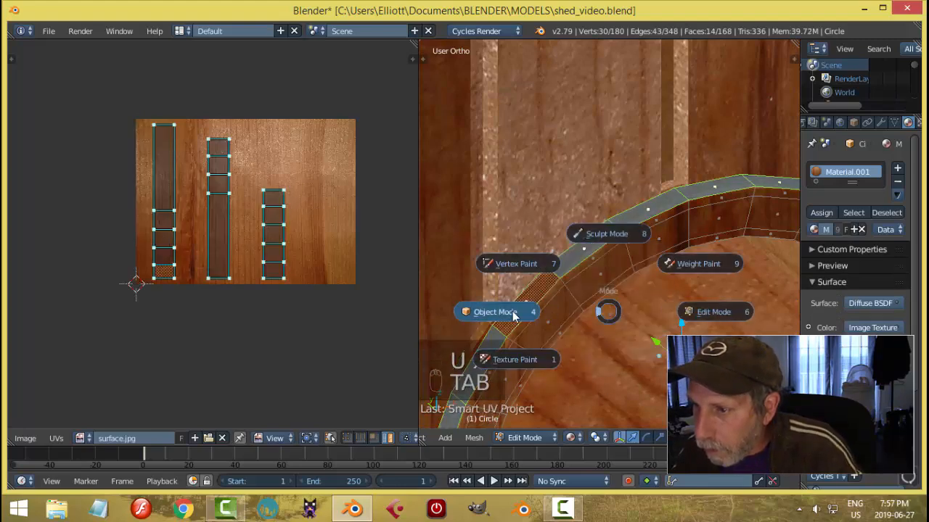
click(512, 311)
middle_drag(622, 281, 597, 272)
key(Tab)
key(Tab)
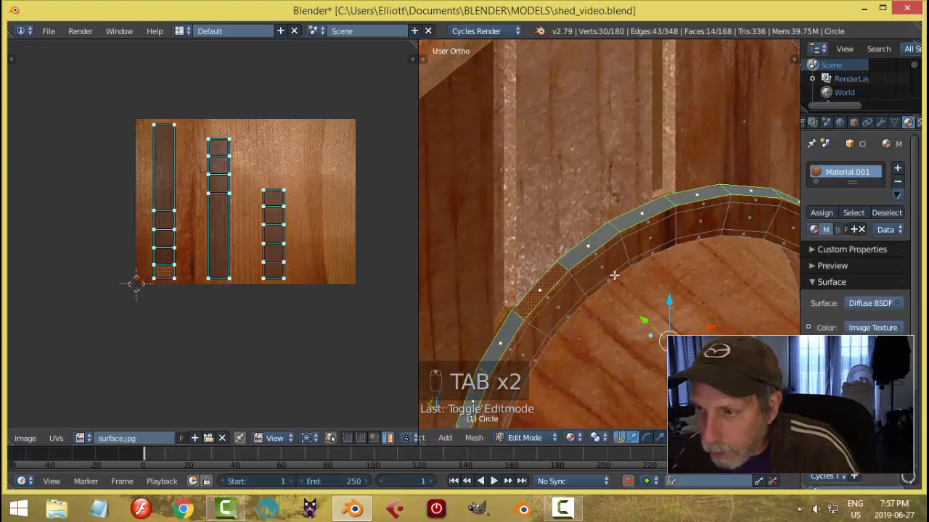
- Reselect the doorway arch's outer rim face loop and apply the standard Unwrap to it again
key(a)
key(a)
key(a)
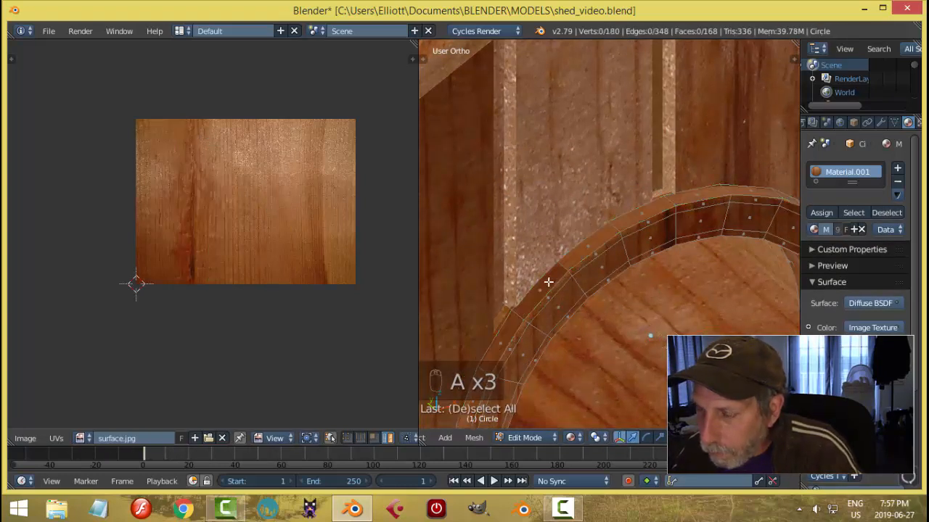
alt+right_click(613, 268)
key(u)
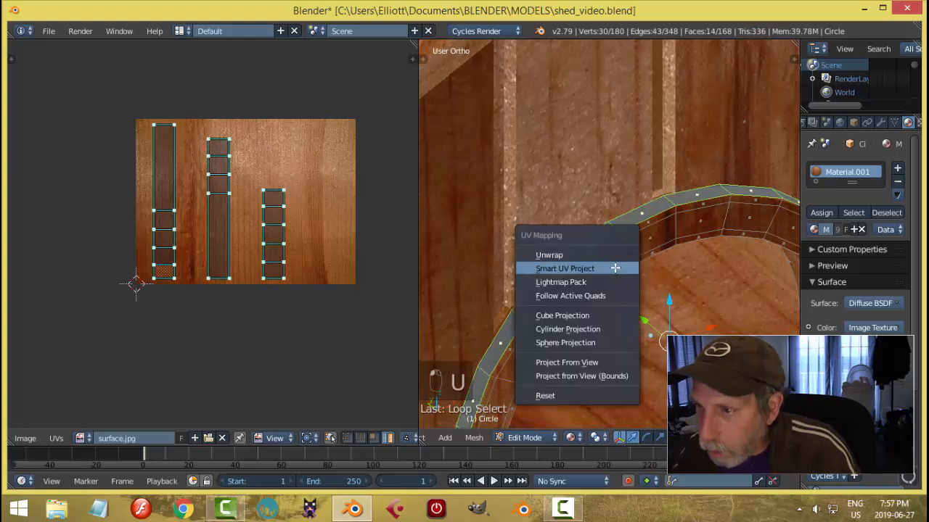
click(589, 258)
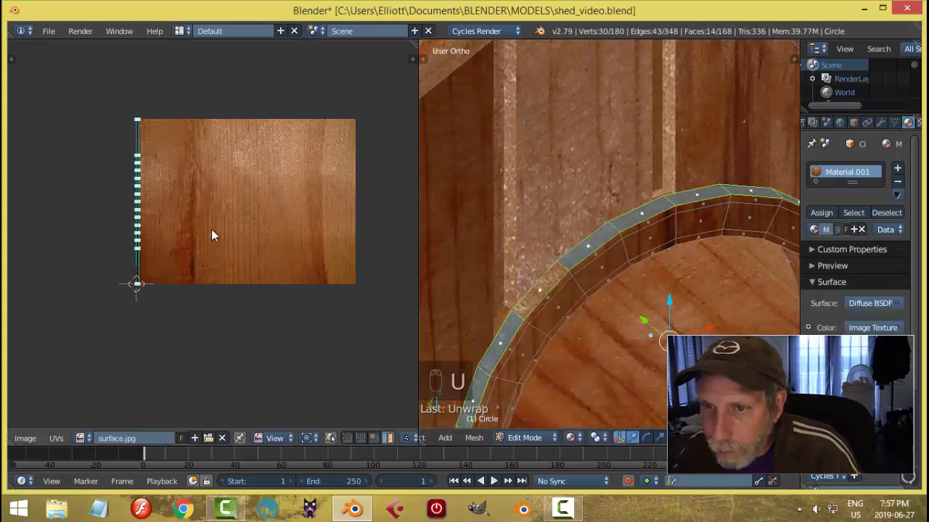
- Adjust the scale of the arch rim's UV strip, shift it inward onto the wood image, and return to Object Mode with nothing selected
scroll(219, 235, up, 2)
middle_drag(179, 232, 306, 234)
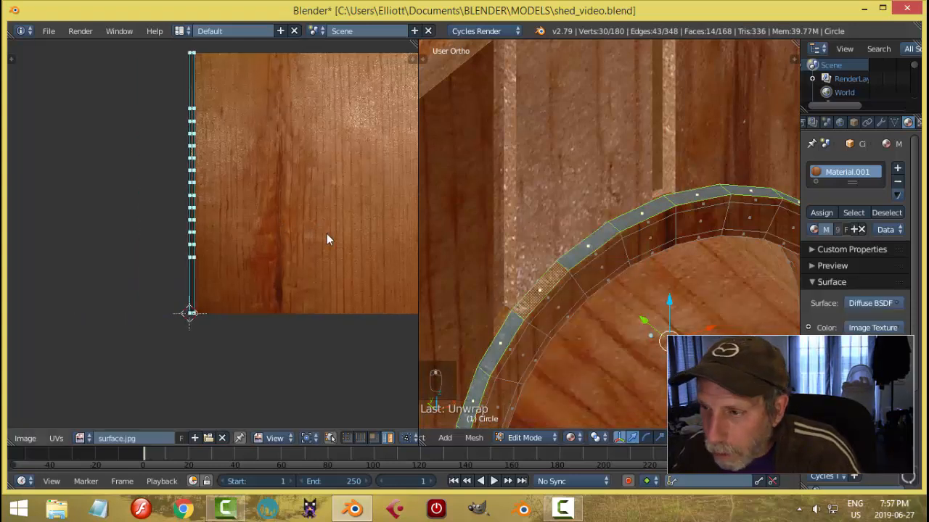
right_click(190, 88)
key(s)
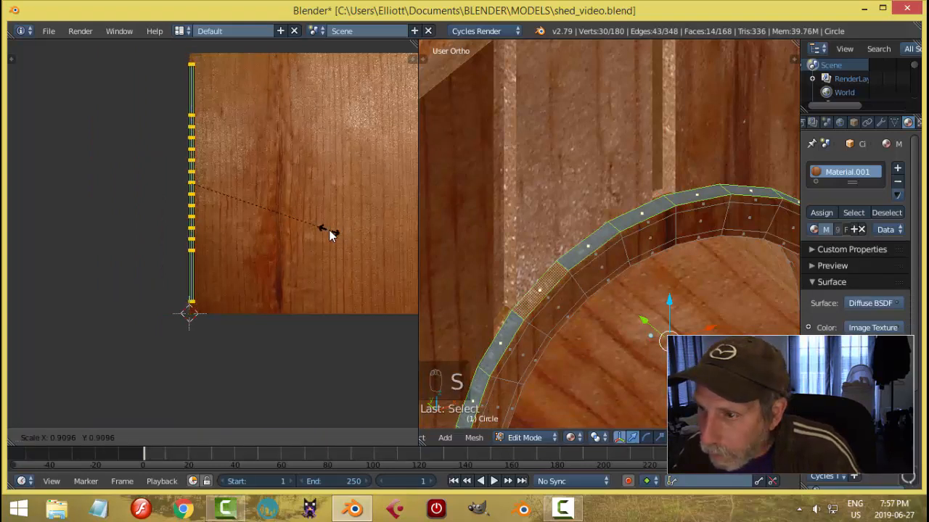
click(341, 243)
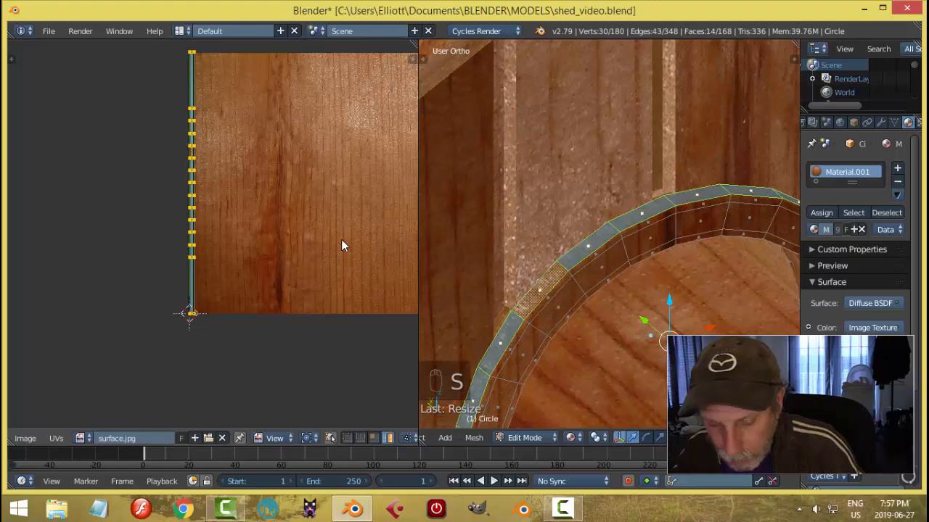
key(g)
click(365, 247)
key(a)
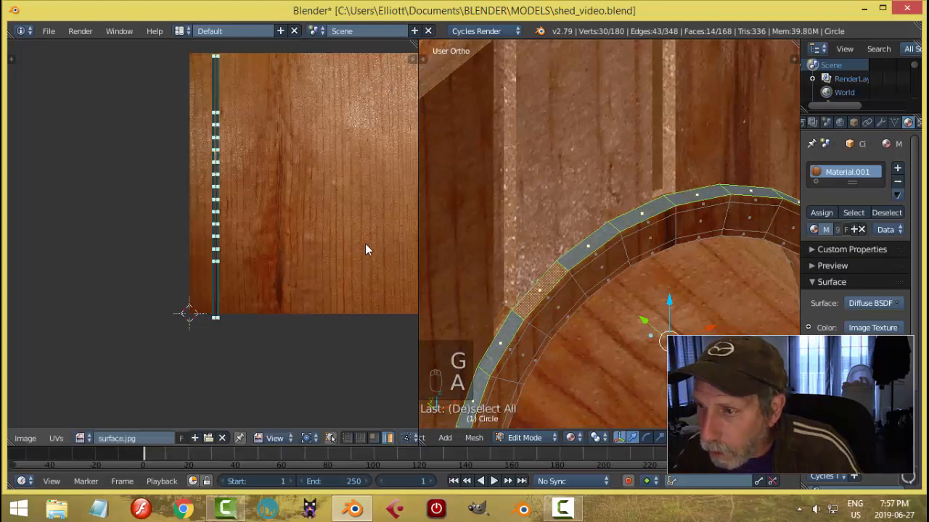
key(a)
key(Tab)
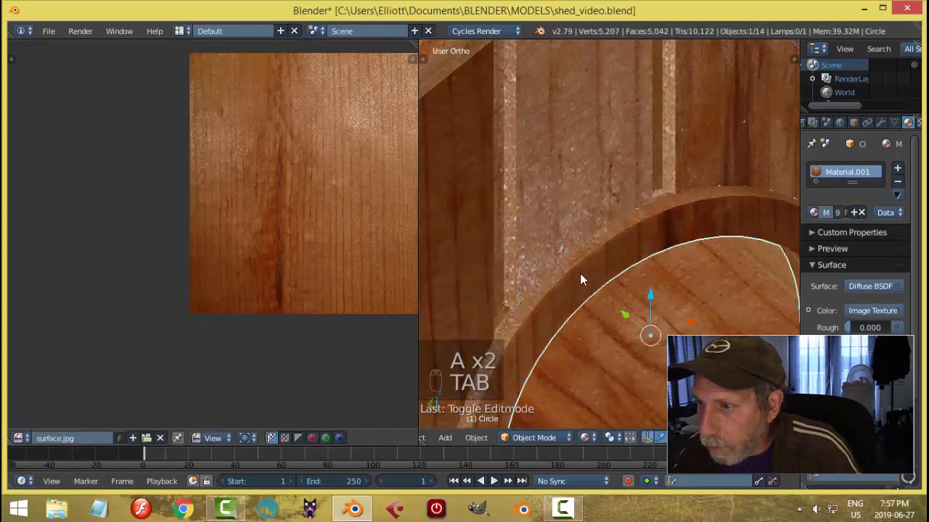
key(a)
key(a)
- Select the loft platform inside the doorway and unwrap all its faces with Smart UV Project, using the 0.03 island margin
scroll(584, 271, down, 6)
middle_drag(674, 284, 564, 265)
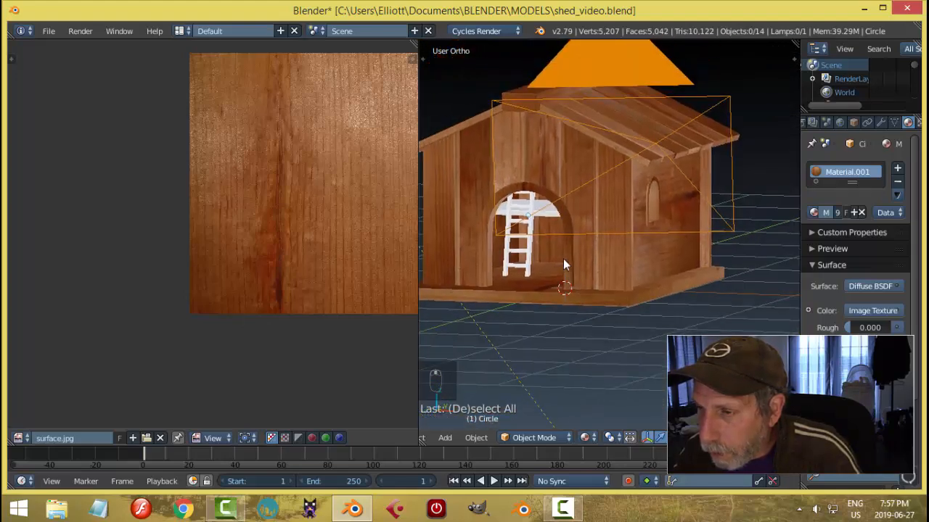
scroll(563, 266, up, 3)
right_click(526, 206)
key(Tab)
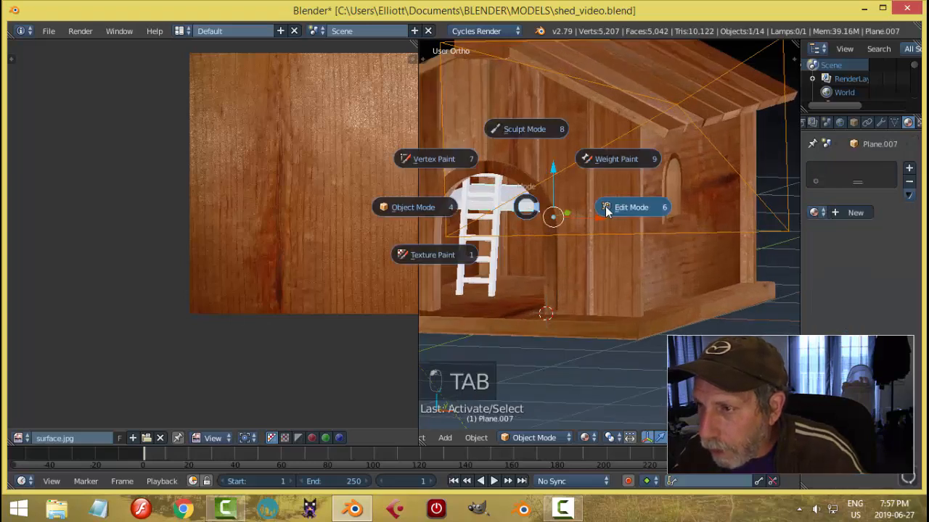
key(a)
key(a)
key(u)
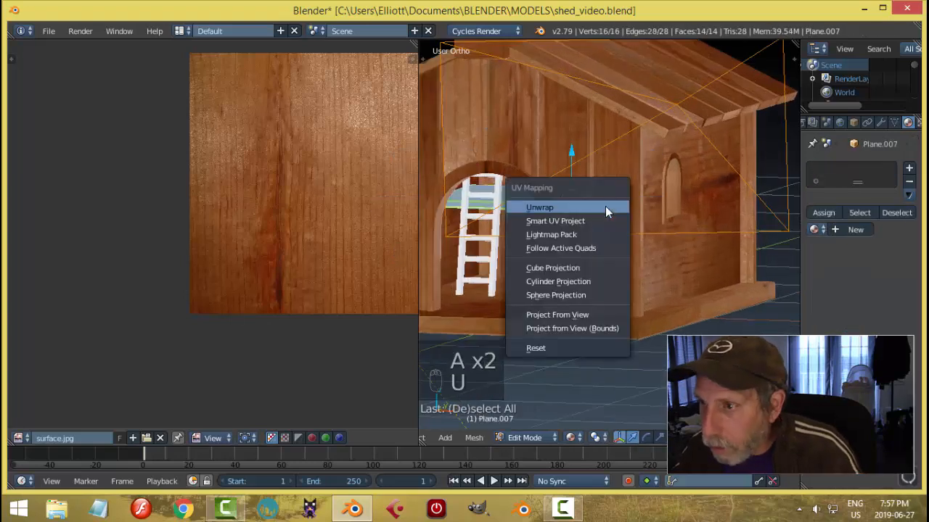
click(593, 221)
click(634, 322)
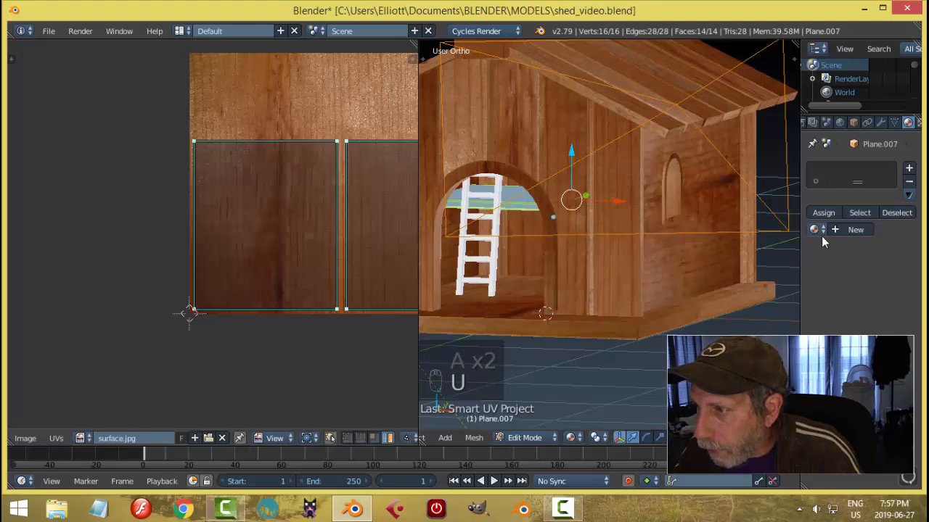
- Assign the existing Material.001 wood material to the loft platform and return to Object Mode
click(815, 230)
click(697, 264)
key(a)
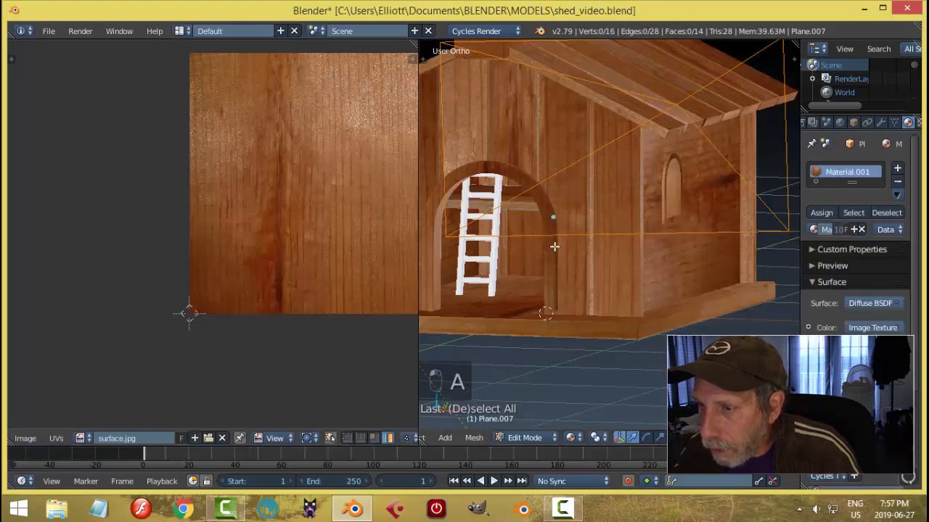
key(Tab)
scroll(492, 244, up, 2)
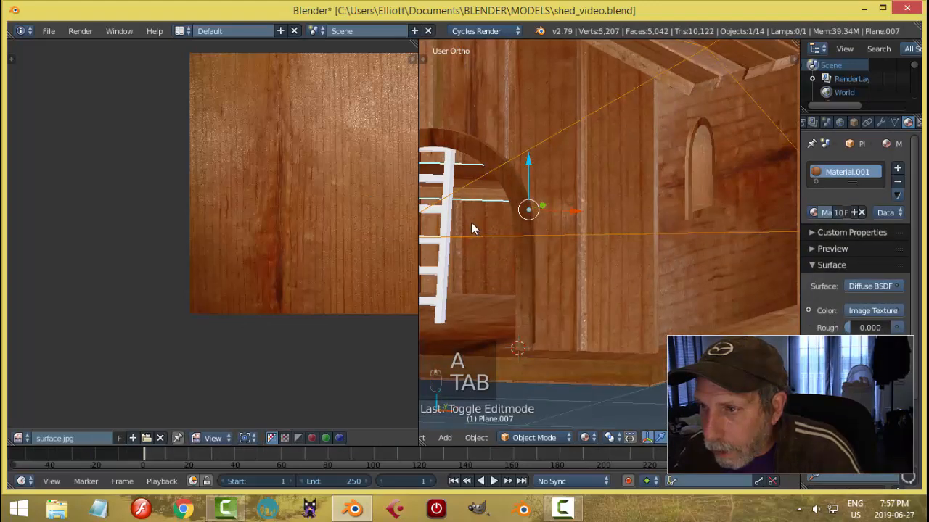
- Select the ladder's side rails and unwrap all their faces with Smart UV Project at a 66° angle limit and 0.03 island margin
scroll(471, 230, down, 4)
scroll(576, 232, up, 2)
scroll(566, 222, up, 1)
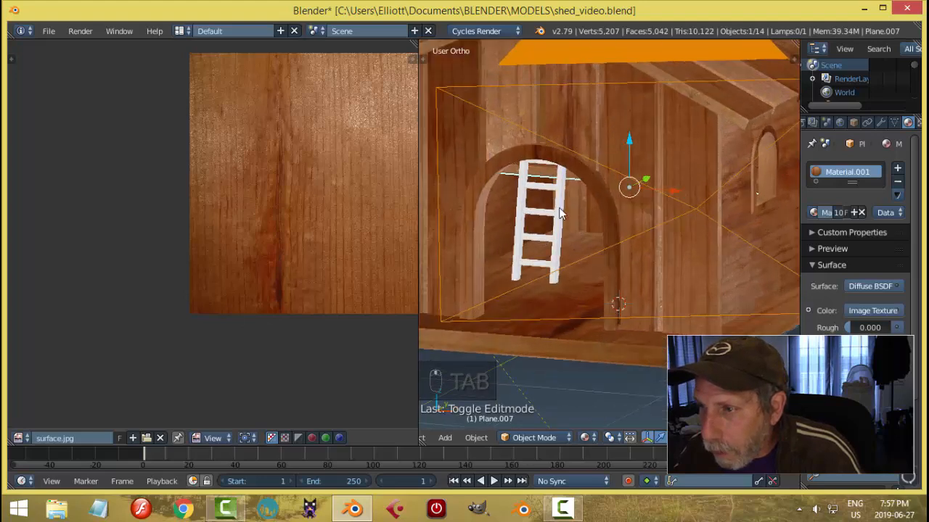
right_click(557, 210)
key(Tab)
key(a)
key(a)
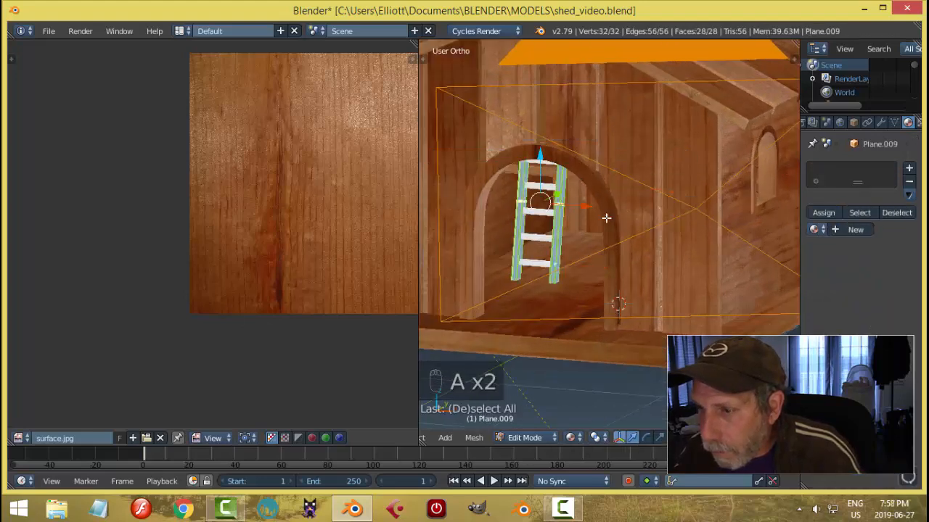
key(u)
click(604, 216)
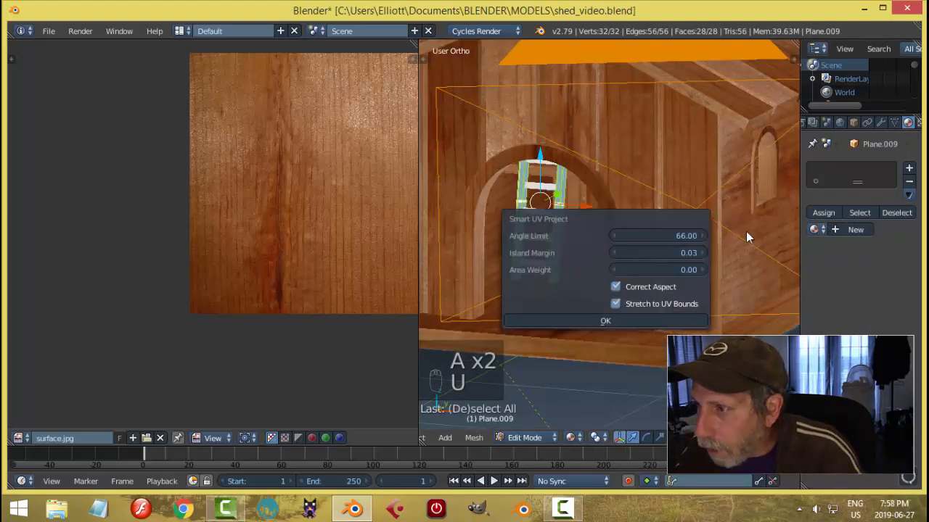
click(620, 324)
- Assign Material.001 to the ladder's side rails, return to Object Mode and clear the selection
click(814, 230)
click(690, 263)
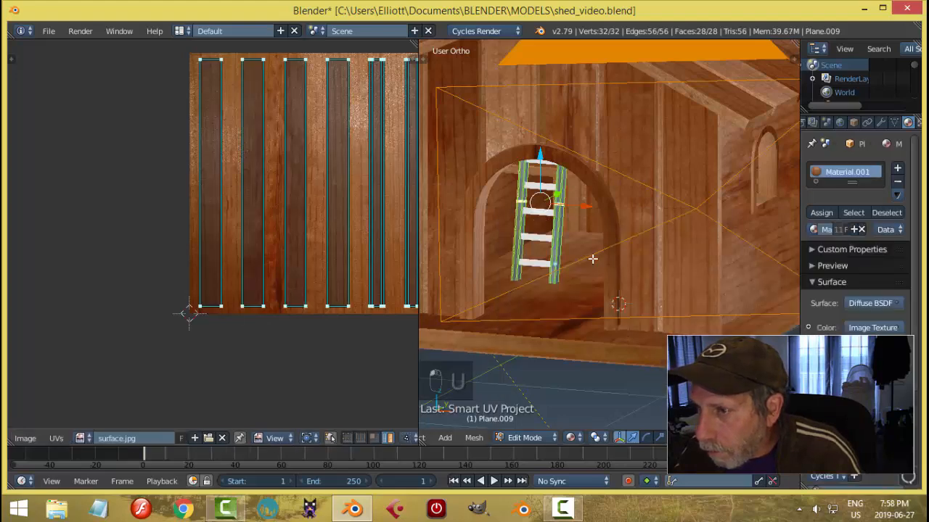
key(Tab)
scroll(540, 240, up, 3)
key(a)
key(a)
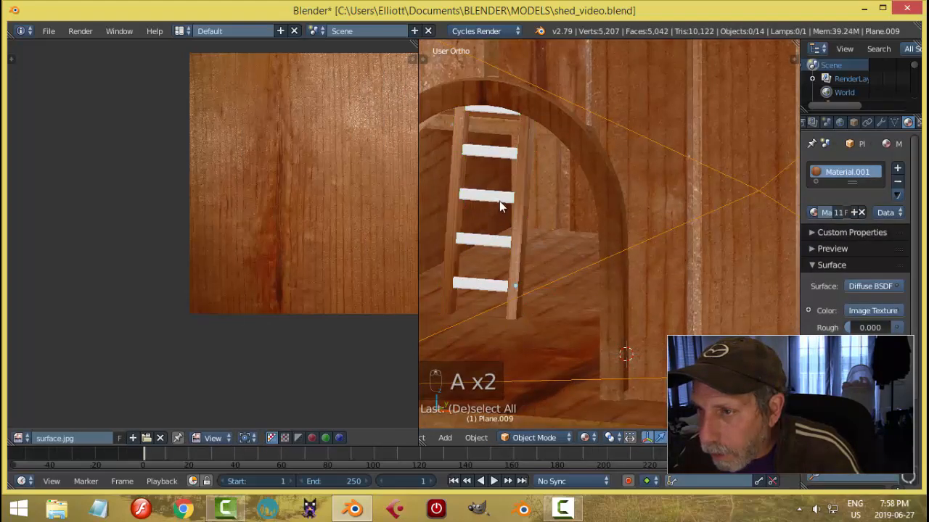
- Select the ladder's rungs and unwrap all their faces with Smart UV Project at a 66° angle limit and 0.03 island margin
right_click(498, 200)
key(Tab)
click(593, 198)
key(a)
key(a)
key(a)
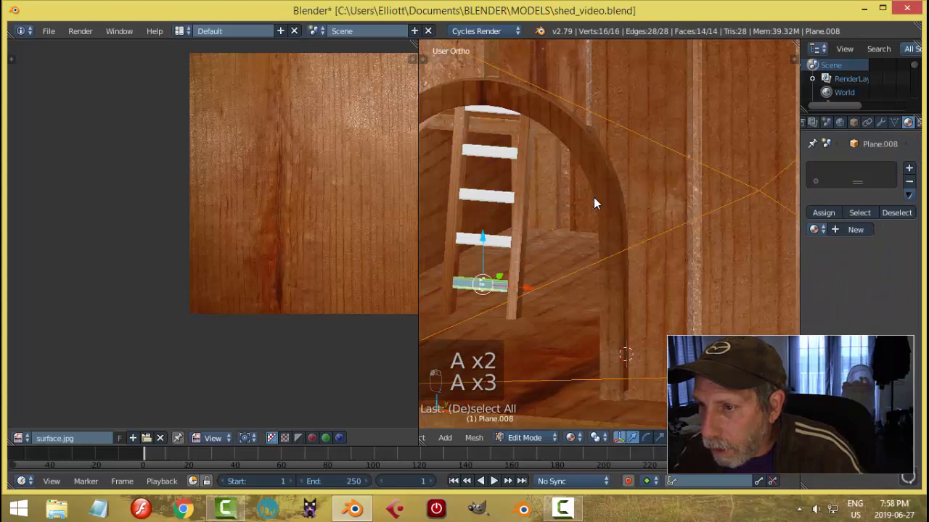
key(u)
click(579, 200)
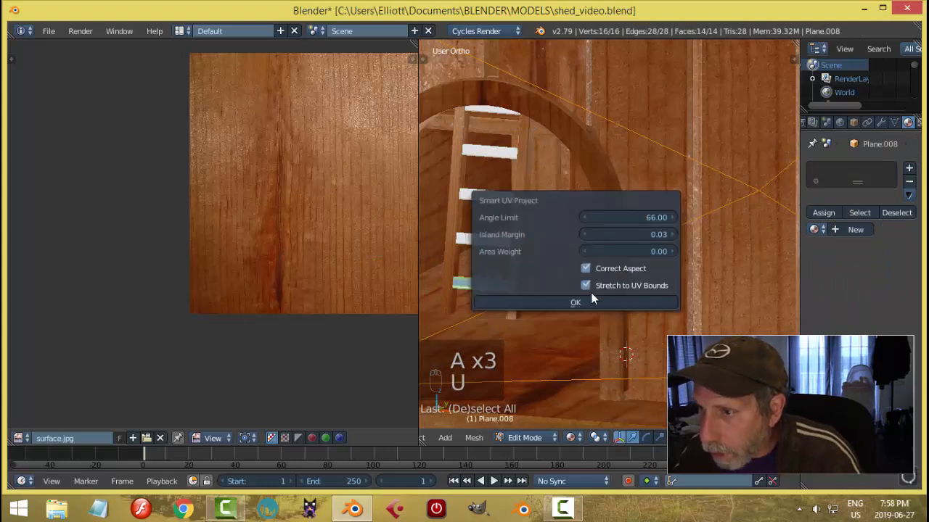
click(597, 302)
- Assign Material.001 to the ladder rungs, return to Object Mode and clear the selection
click(813, 229)
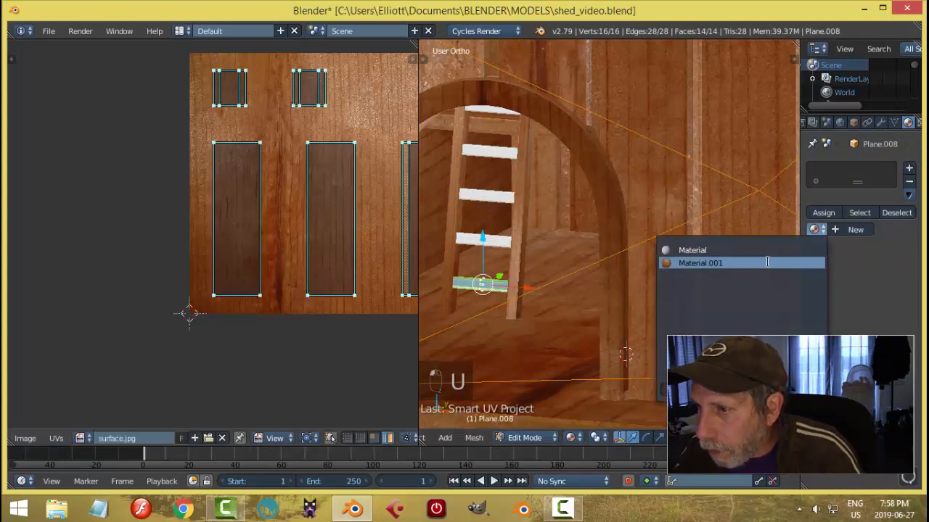
click(686, 261)
key(a)
key(Tab)
click(566, 267)
key(a)
key(a)
- Switch to the camera view, expand the 3D view over the UV editor, and briefly preview the shed in rendered shading
scroll(551, 239, down, 5)
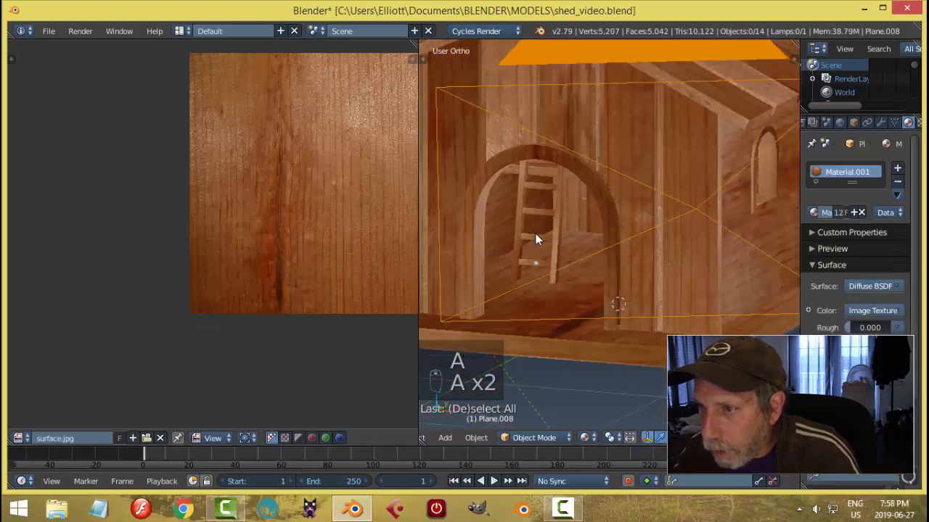
scroll(573, 224, up, 3)
middle_drag(573, 223, 558, 253)
key(KP_0)
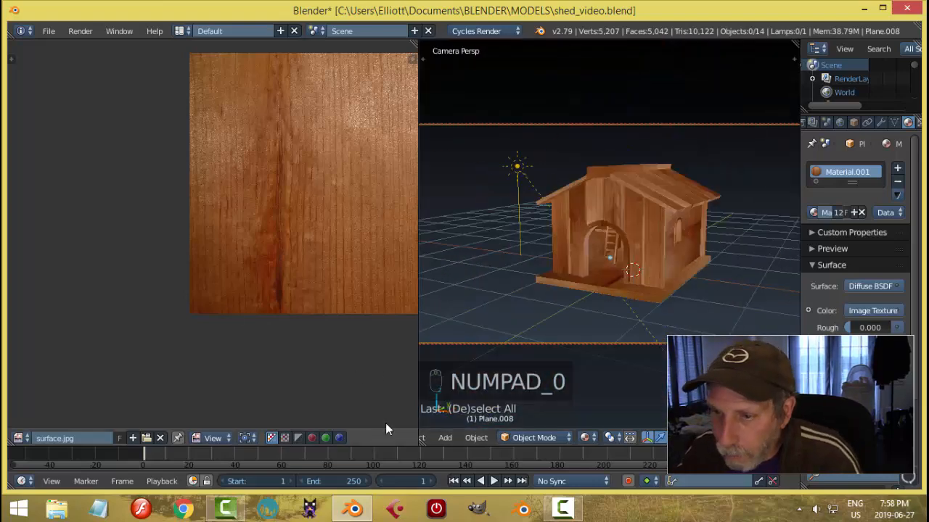
drag(422, 441, 377, 428)
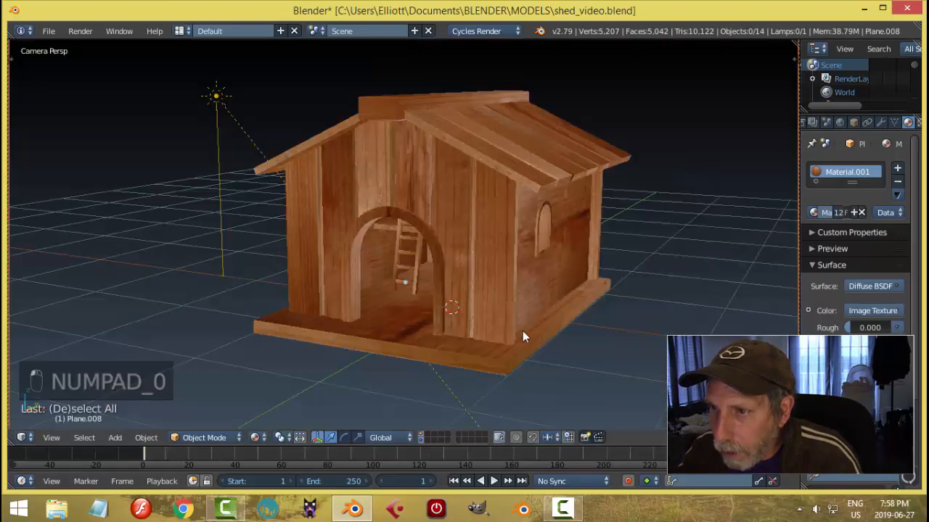
key(shift+z)
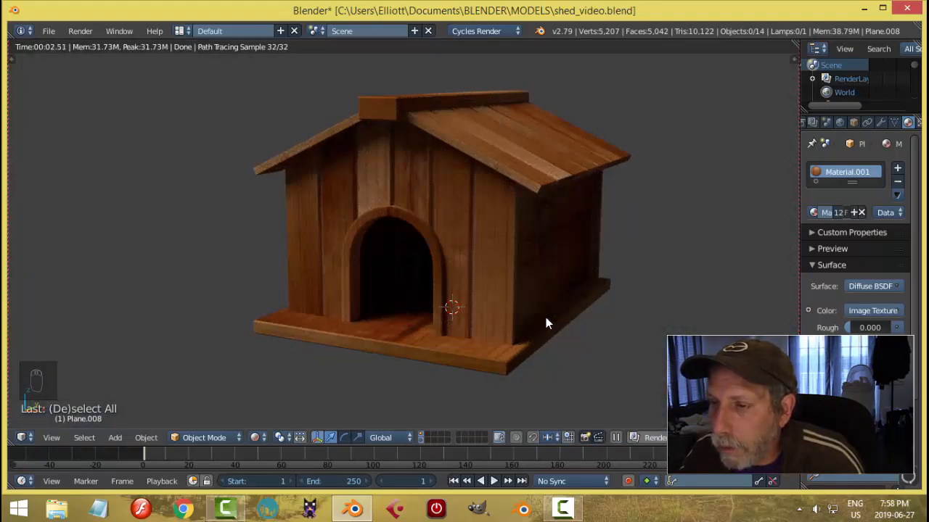
key(shift+z)
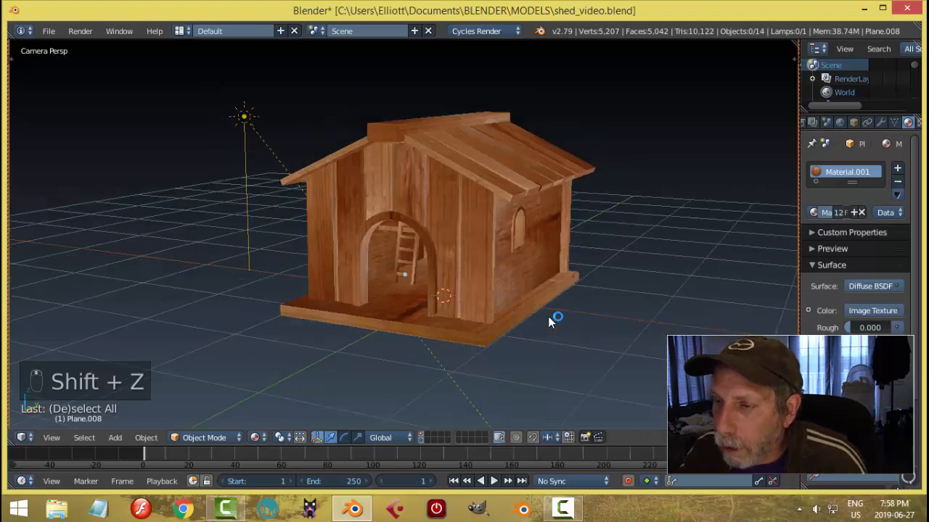
- Swing the camera around to show more of the shed's window side, and add an Area lamp to the scene
middle_drag(548, 316, 527, 330)
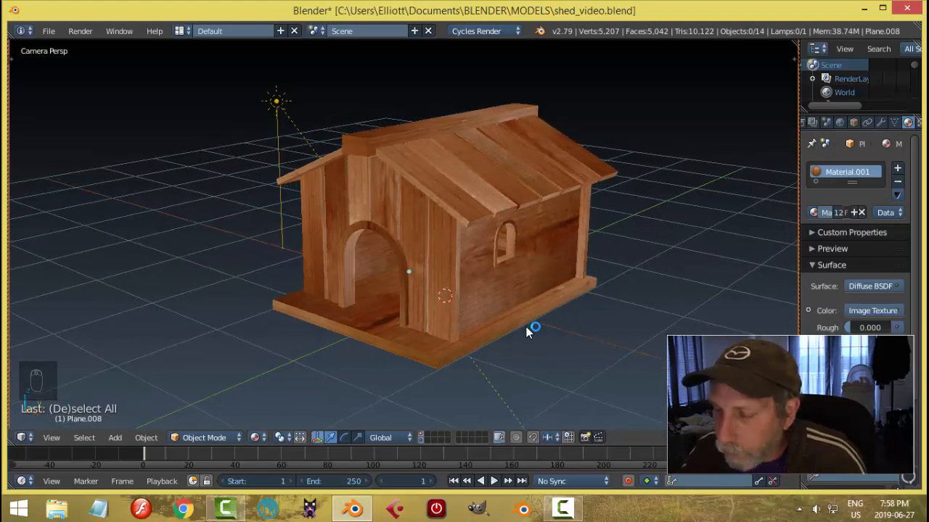
key(shift+a)
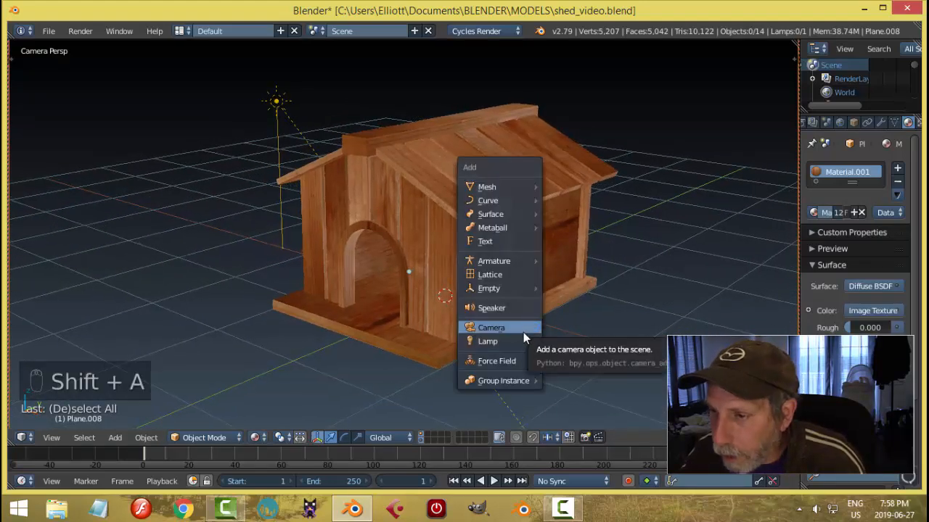
mouse_move(522, 342)
click(571, 400)
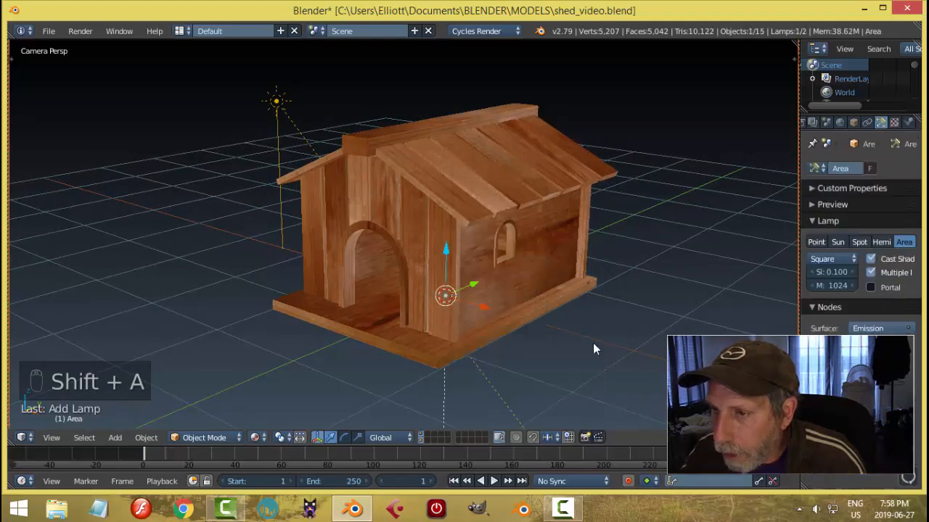
- Leave the camera view, move the area lamp out between the shed and the camera, and scale it up considerably
key(KP_0)
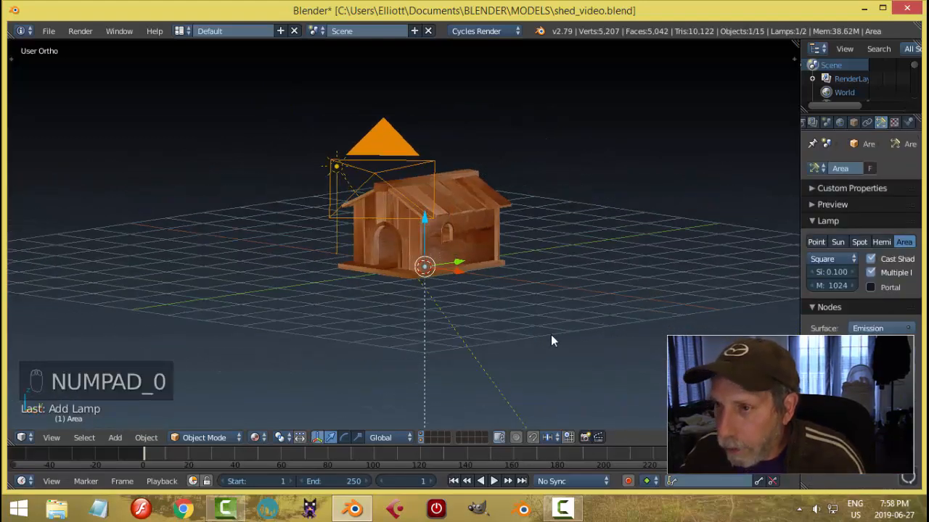
middle_drag(520, 331, 500, 350)
drag(463, 242, 398, 271)
key(g)
click(400, 332)
key(s)
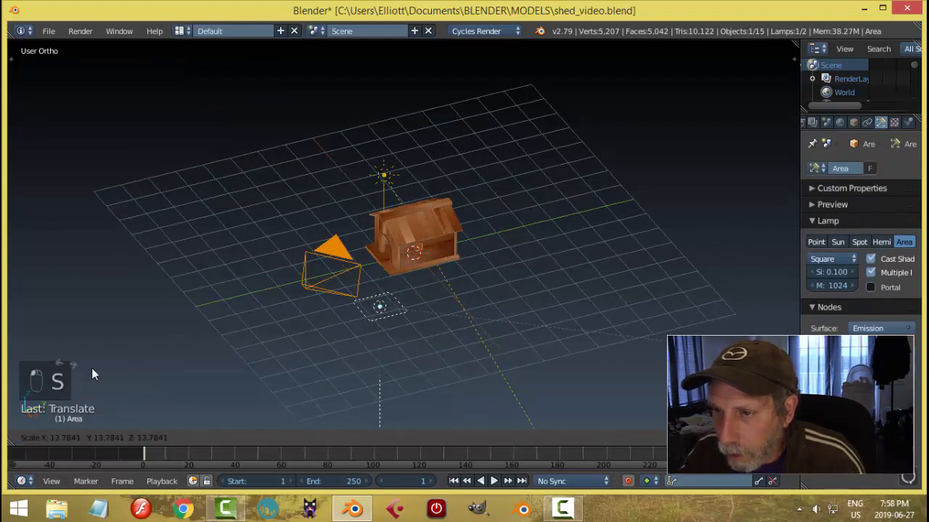
click(382, 412)
- Rotate the area lamp to tilt it toward the shed, and turn it further in the top view to face the building
middle_drag(444, 387, 450, 349)
key(r)
click(400, 281)
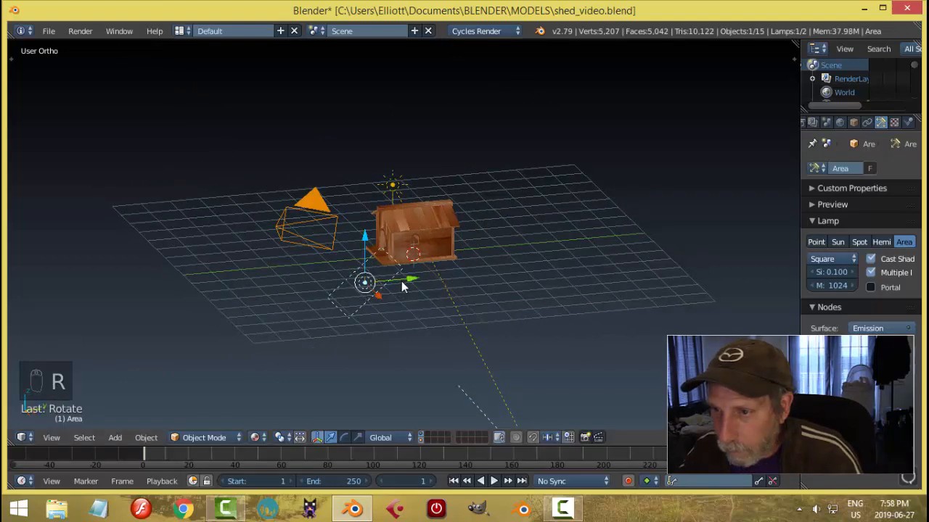
key(KP_7)
key(r)
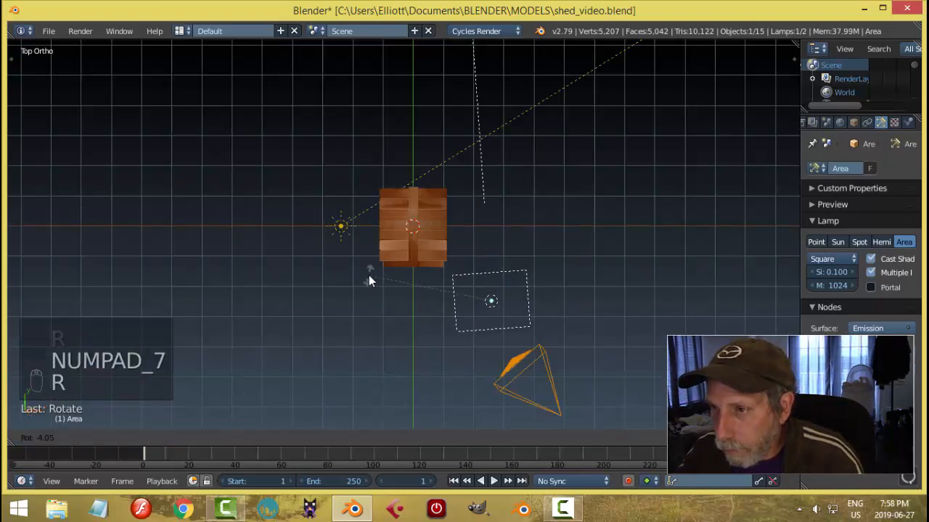
click(304, 378)
- Raise the area lamp above the shed's height, enlarge it further, and check the lighting in a rendered camera view
middle_drag(303, 378, 508, 214)
drag(507, 213, 524, 87)
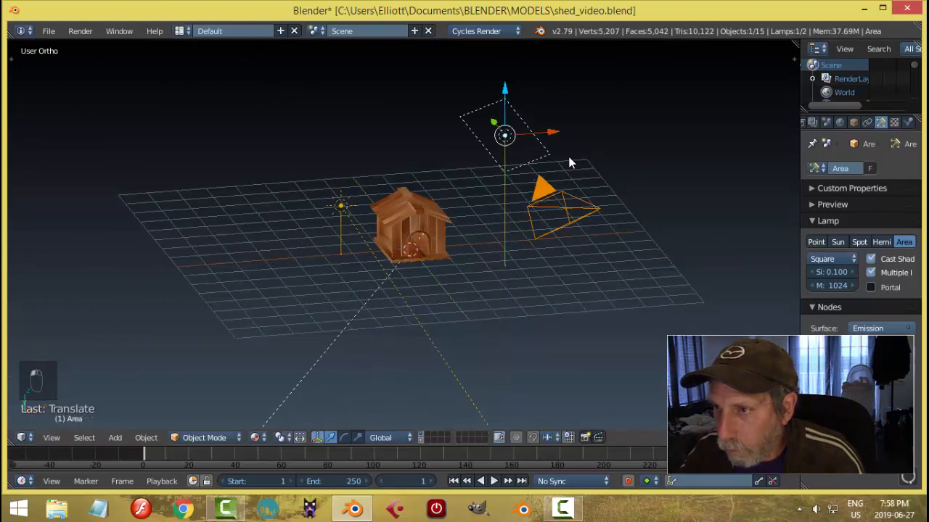
middle_drag(571, 159, 552, 177)
key(s)
click(682, 170)
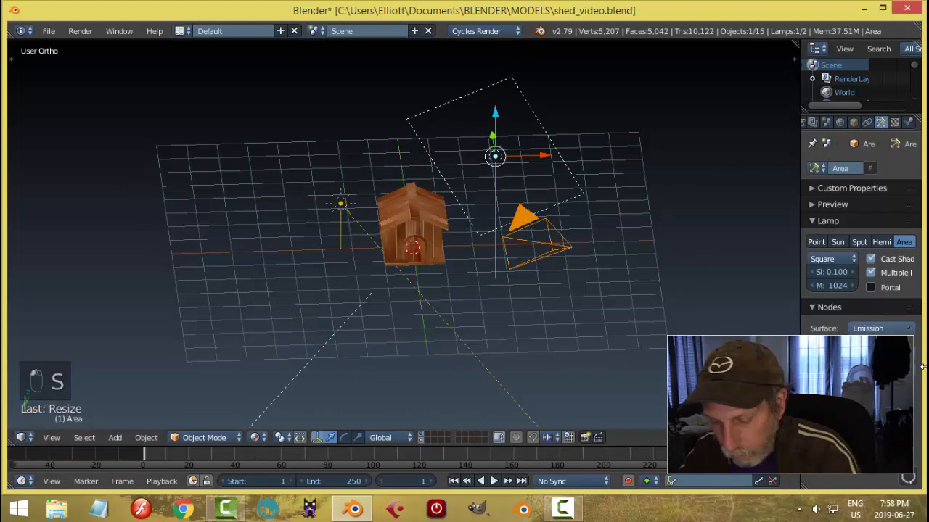
key(KP_0)
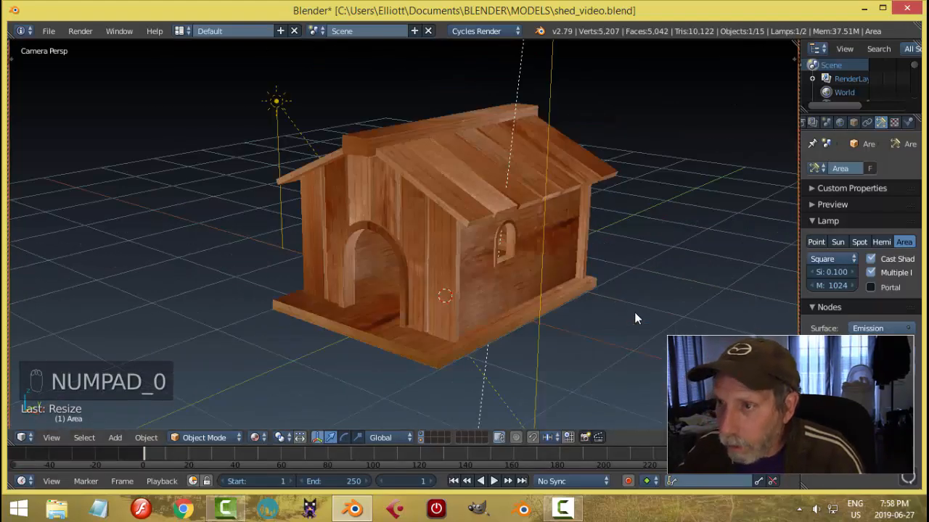
key(shift+z)
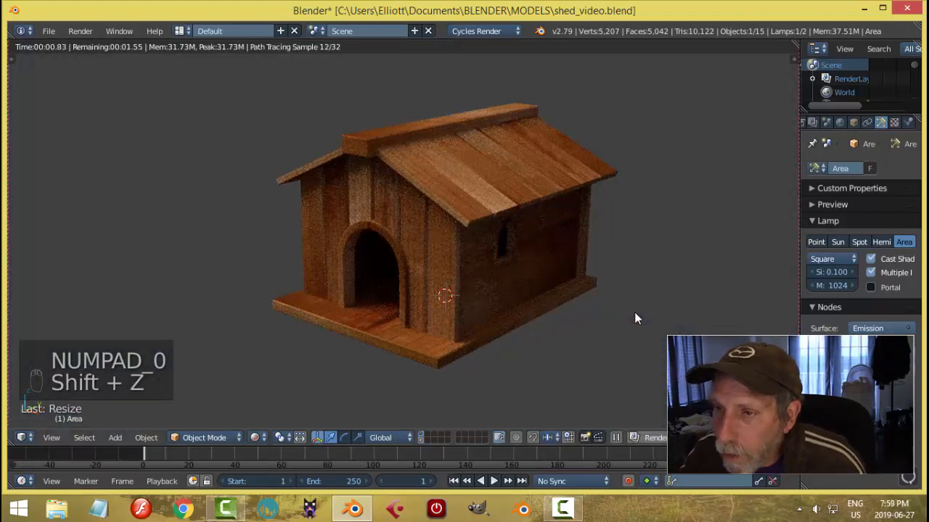
- Swing the camera lower and further around toward the shed's front, and preview the new angle in rendered shading
key(shift+z)
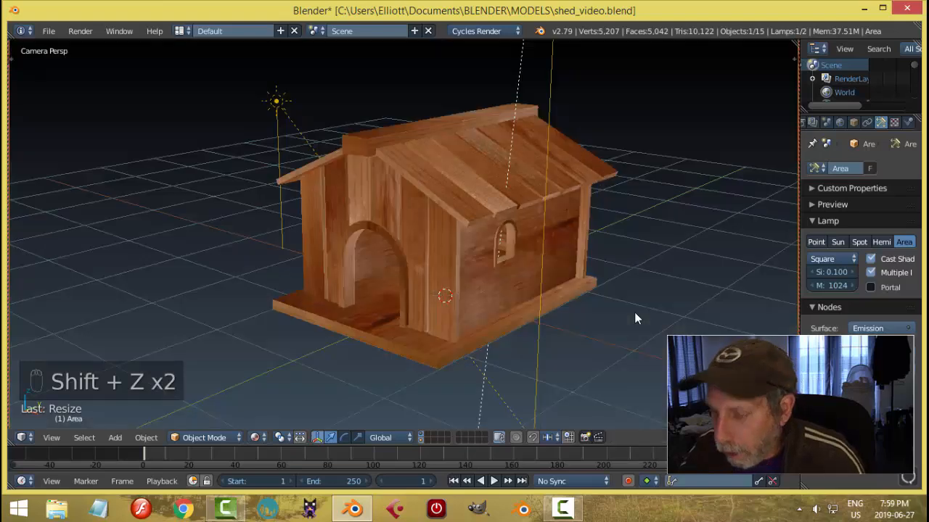
middle_drag(494, 315, 571, 286)
key(shift+z)
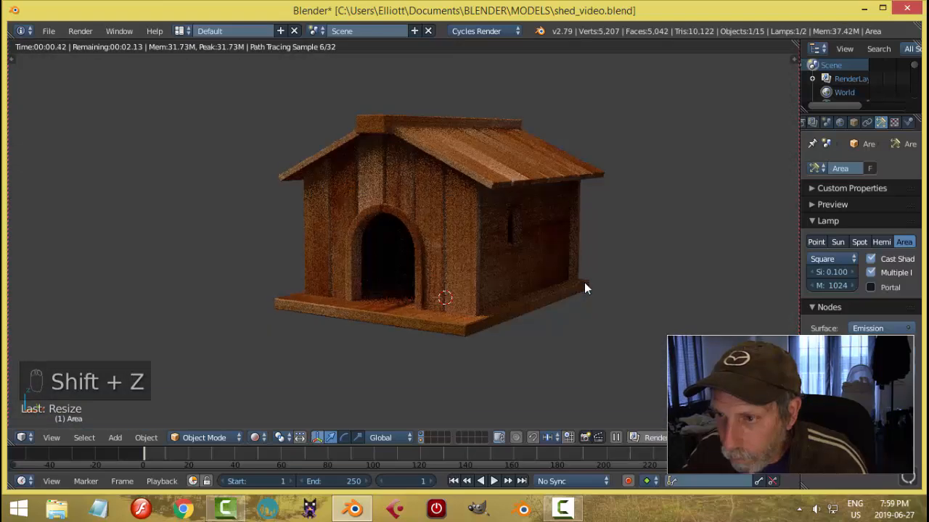
key(shift+z)
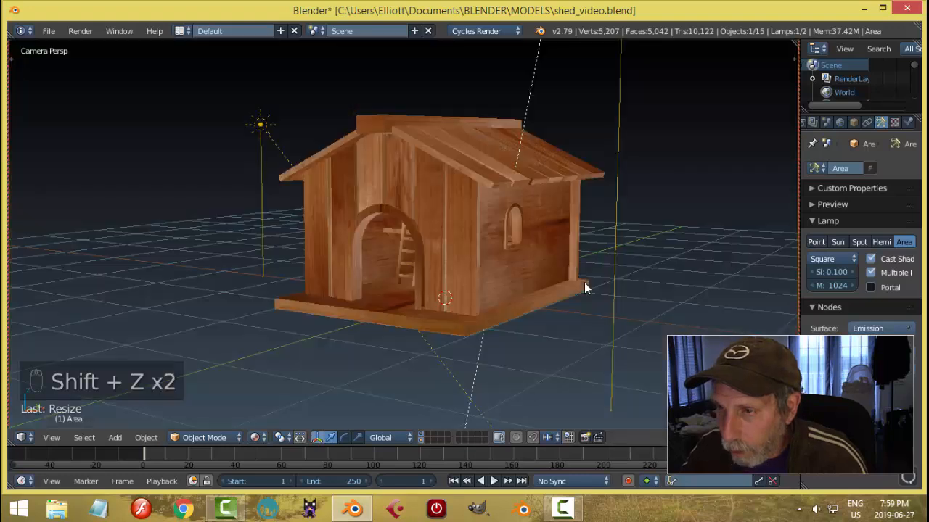
- Snap the 3D cursor to the ladder inside the shed, add a Point lamp there, and raise it to just under the roof
right_click(403, 251)
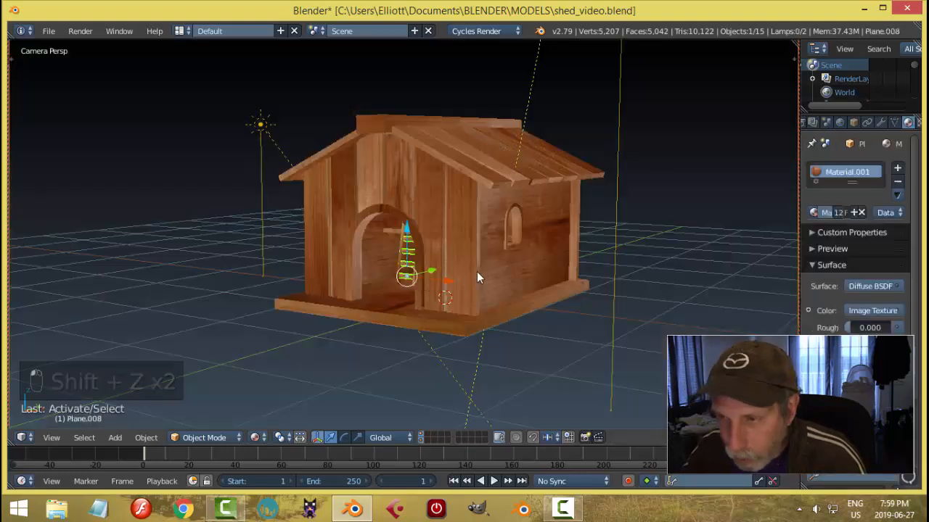
key(shift+s)
click(476, 271)
key(shift+a)
mouse_move(489, 294)
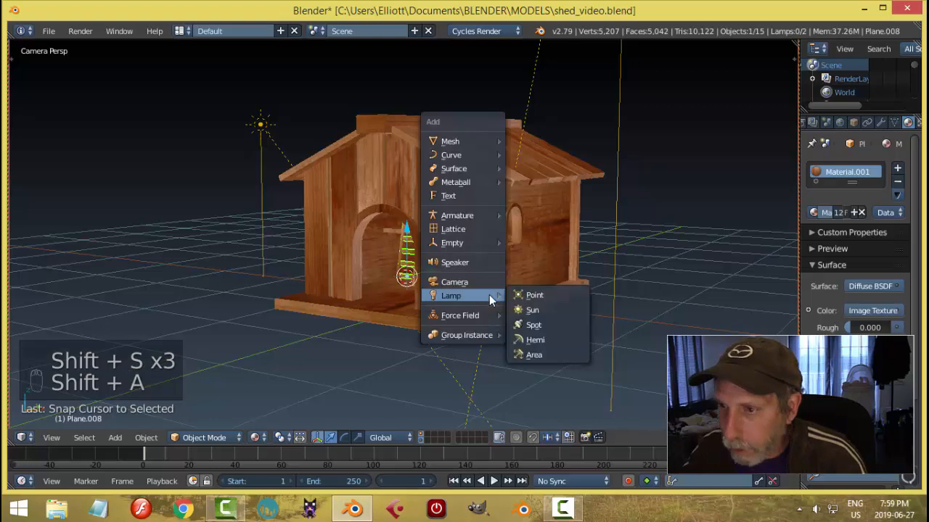
click(534, 297)
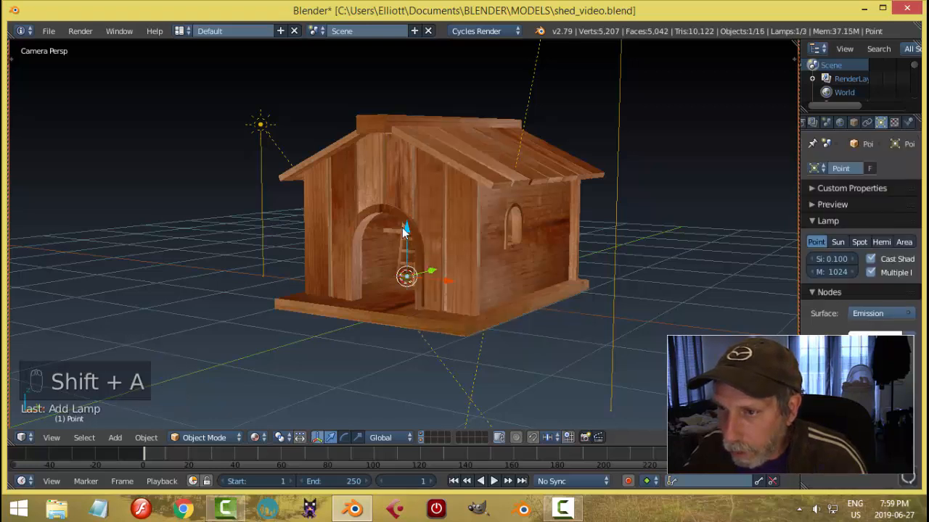
drag(406, 231, 414, 149)
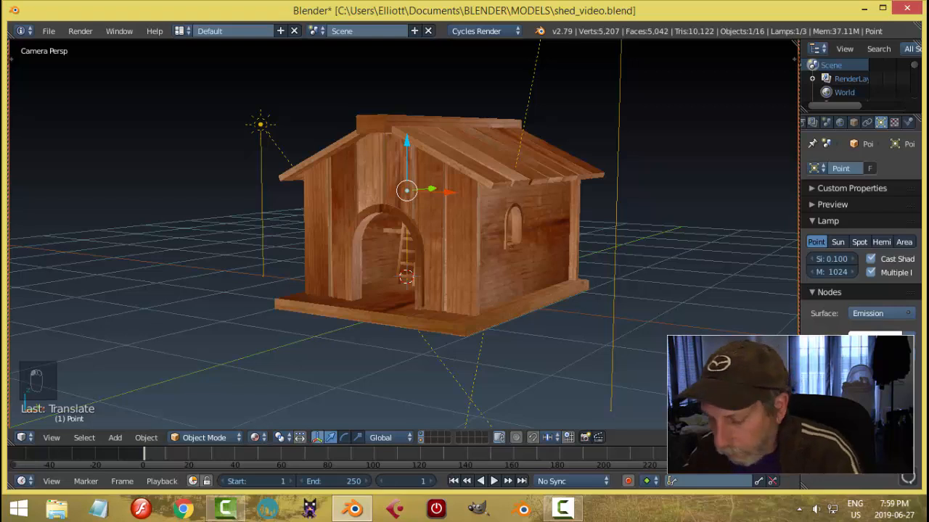
- Tint the point lamp's emission colour a pale warm yellow, and check the interior lighting in rendered shading
click(878, 337)
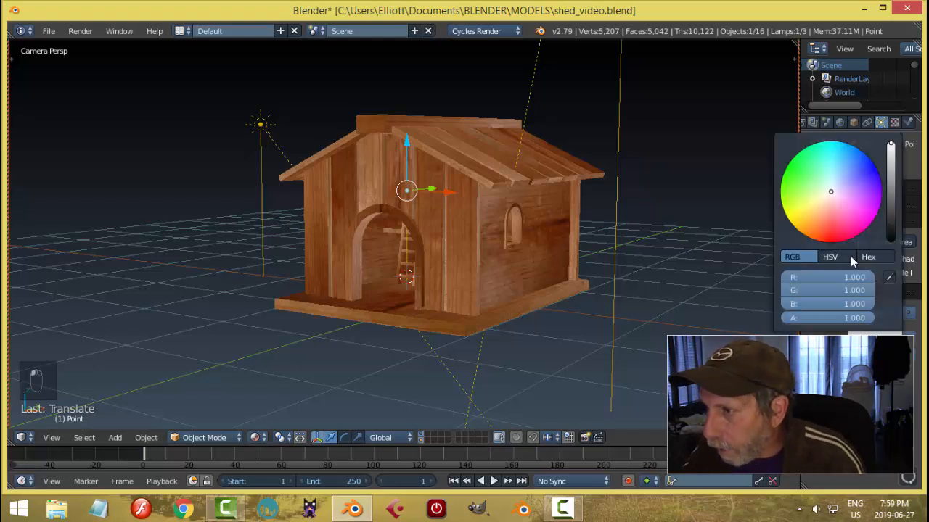
click(826, 195)
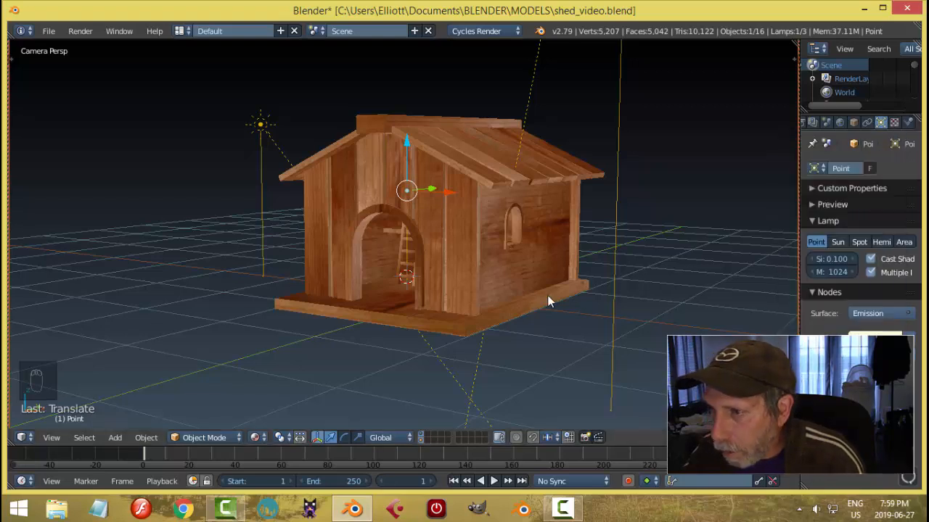
key(shift+z)
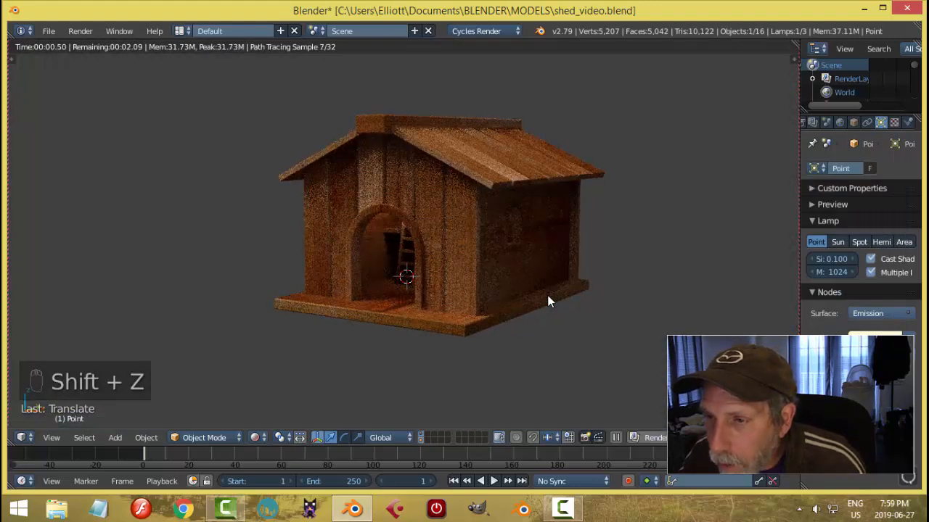
key(shift+z)
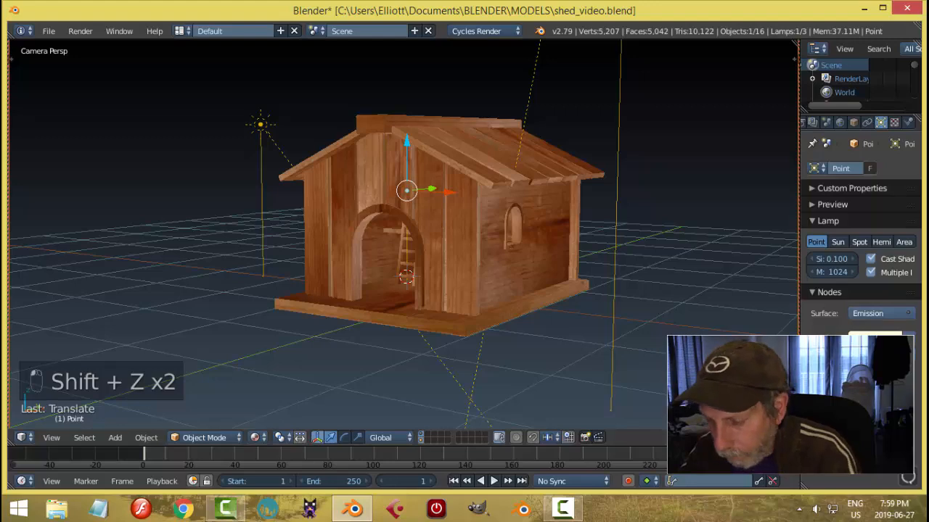
- Bring the camera slightly closer to the shed, and preview the doorway and ladder in rendered shading
scroll(552, 319, up, 1)
scroll(543, 310, up, 1)
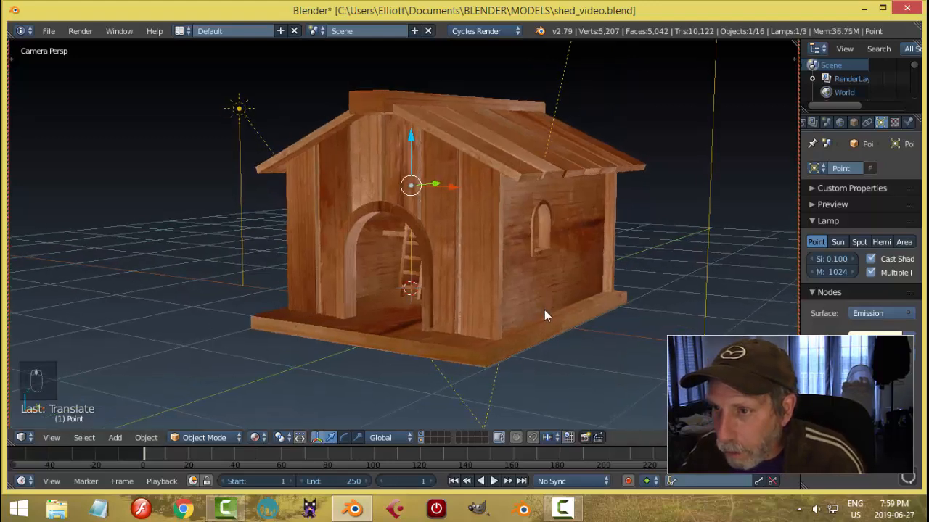
key(shift+z)
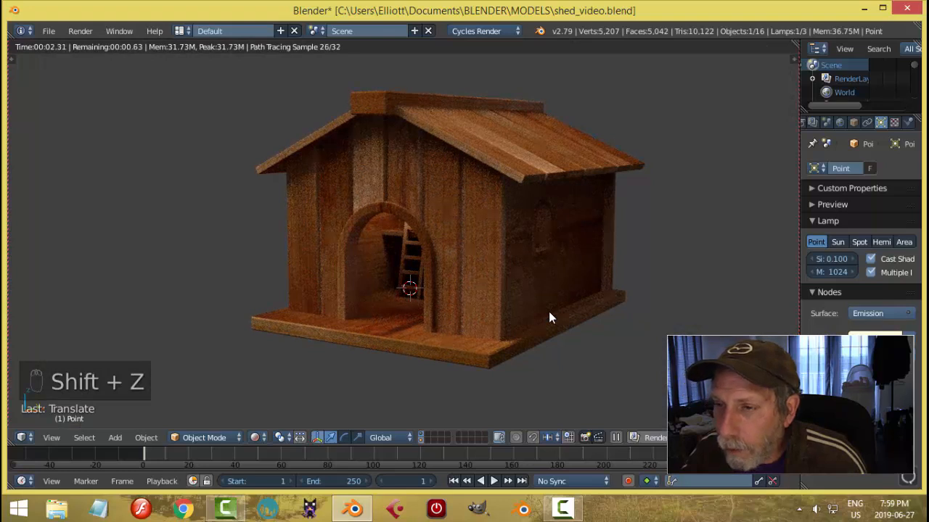
key(shift+z)
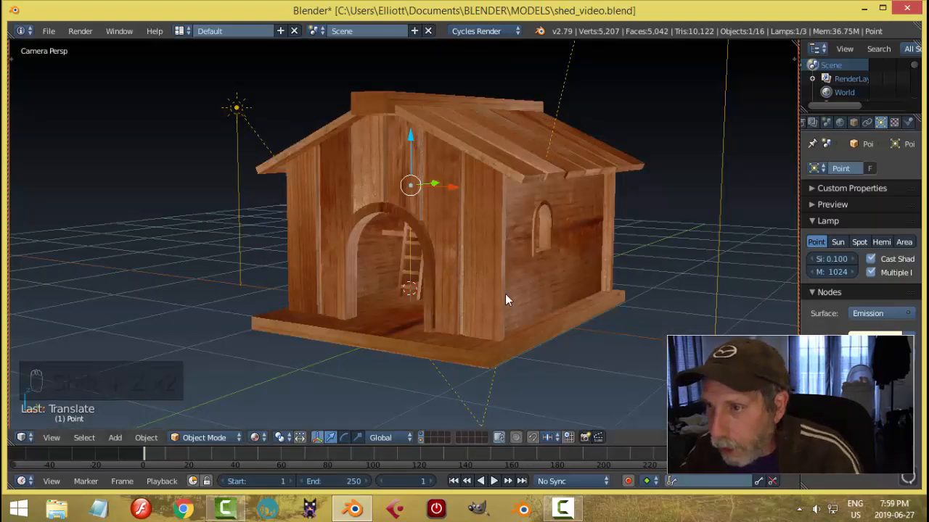
- Tighten the camera framing until the shed nearly fills the view, and save over shed_video.blend
scroll(508, 290, up, 3)
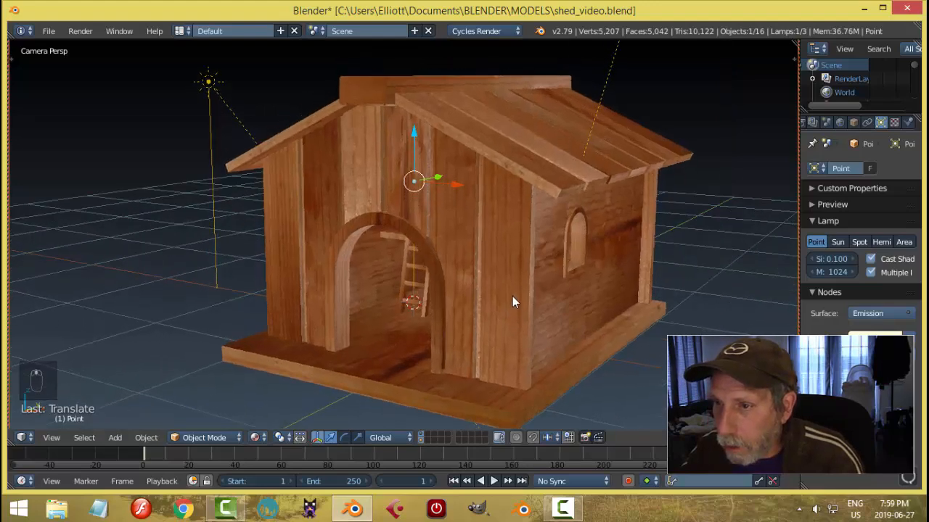
middle_drag(512, 296, 543, 294)
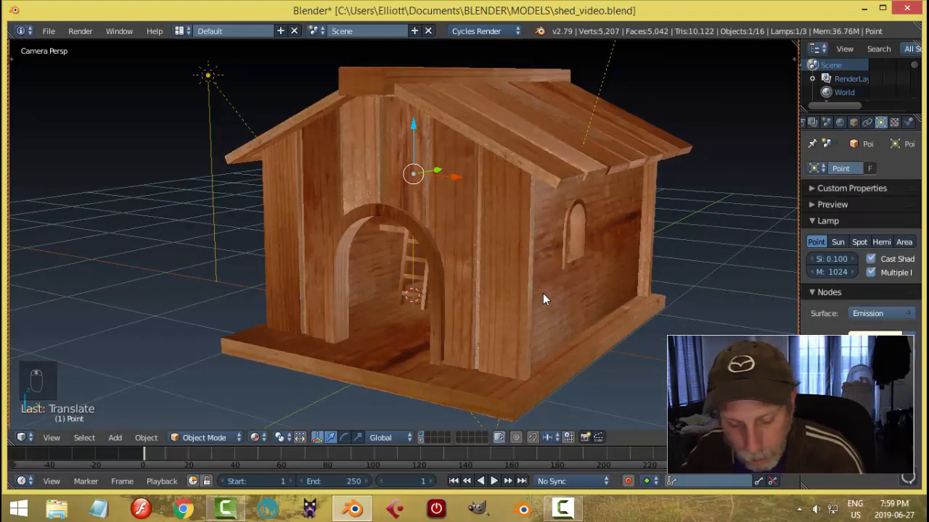
key(ctrl+s)
click(543, 295)
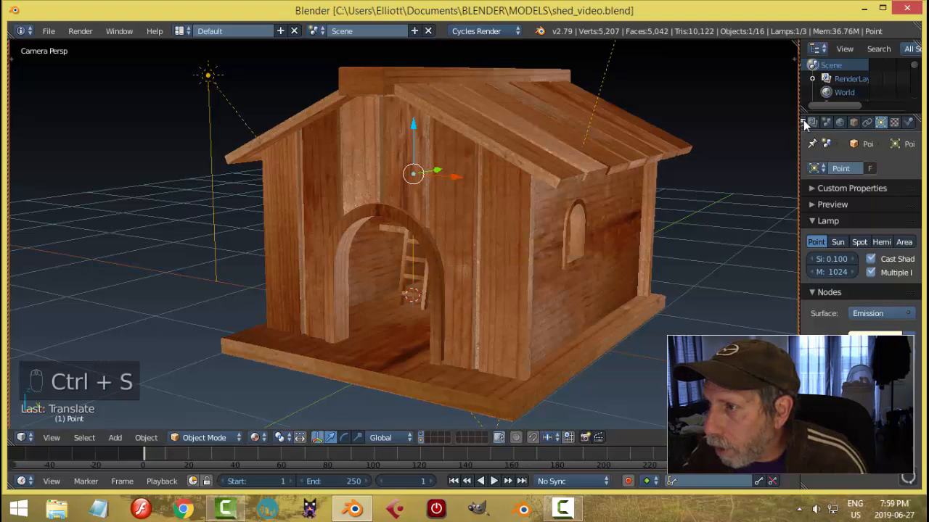
- Set the Cycles render samples to 200 in the scene's sampling settings
click(812, 122)
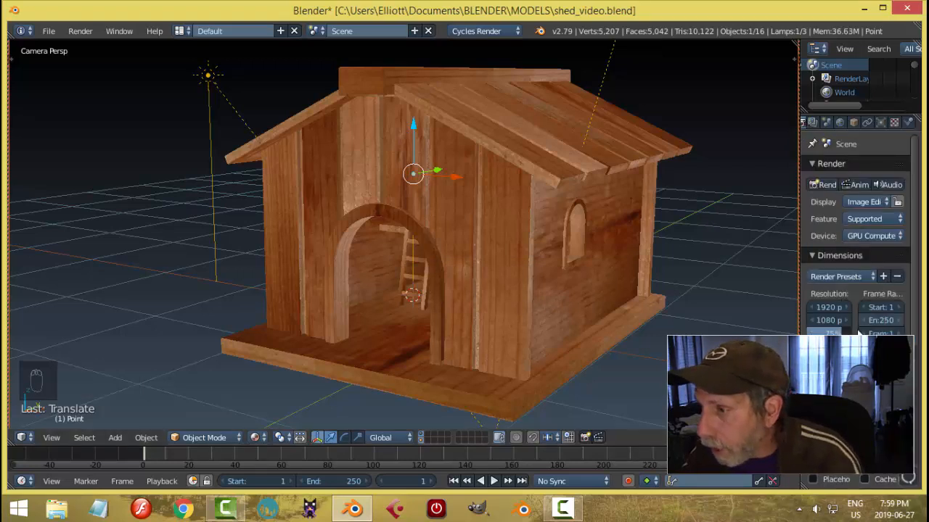
scroll(884, 325, down, 6)
scroll(856, 247, down, 4)
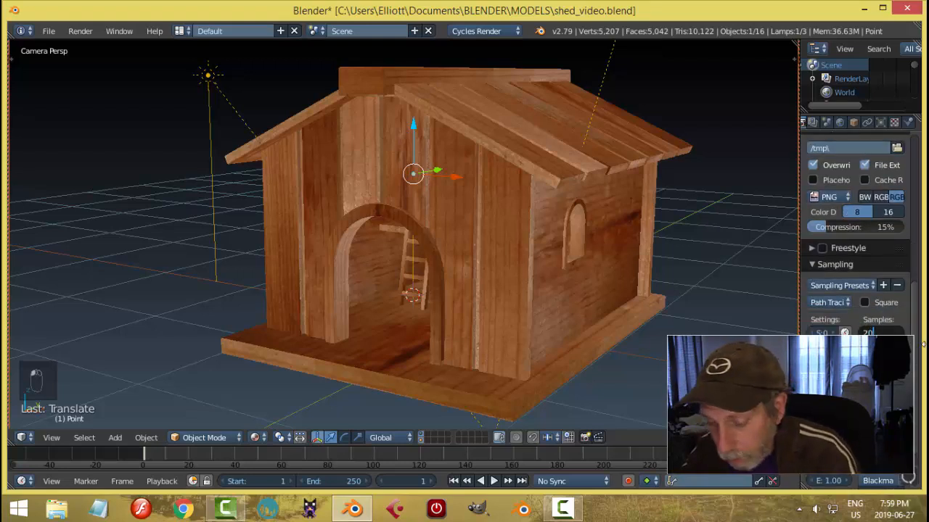
text(00)
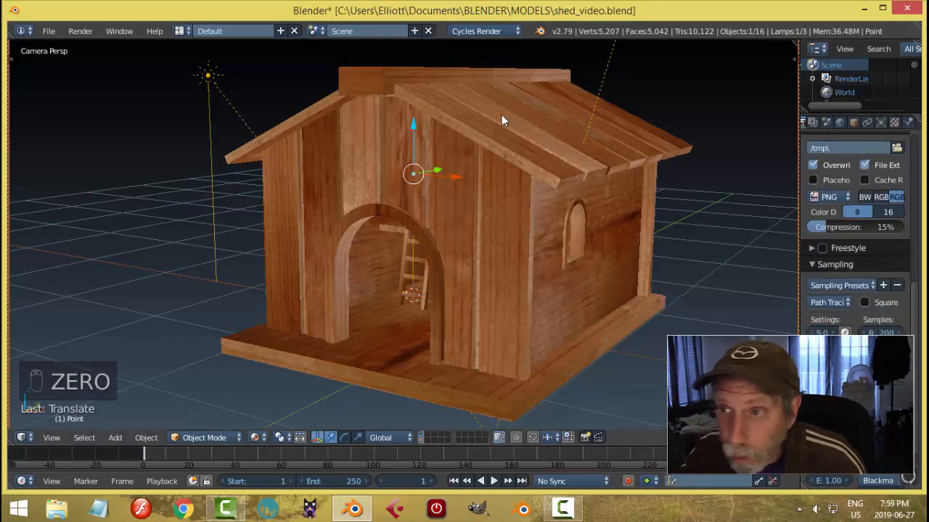
- Show the render layer settings, save over shed_video.blend, and render the still image, zooming out to see the whole result
click(826, 121)
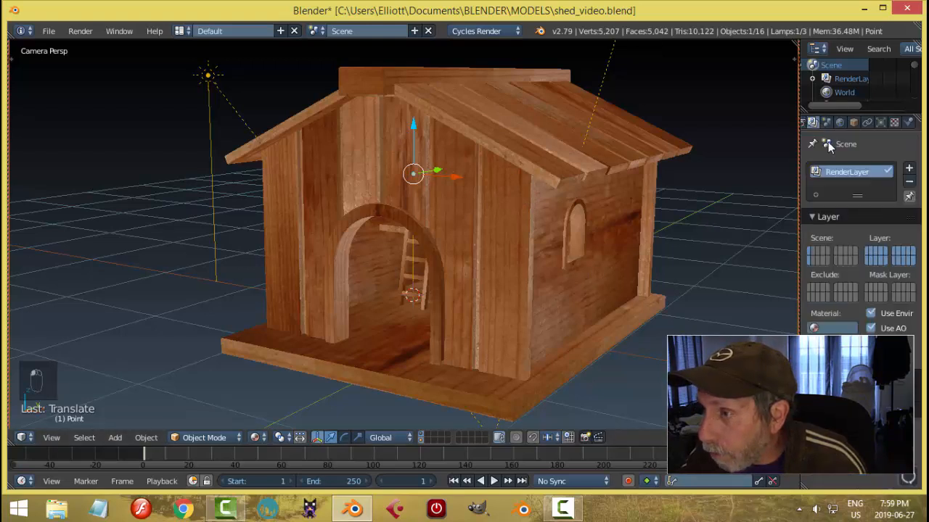
key(ctrl+s)
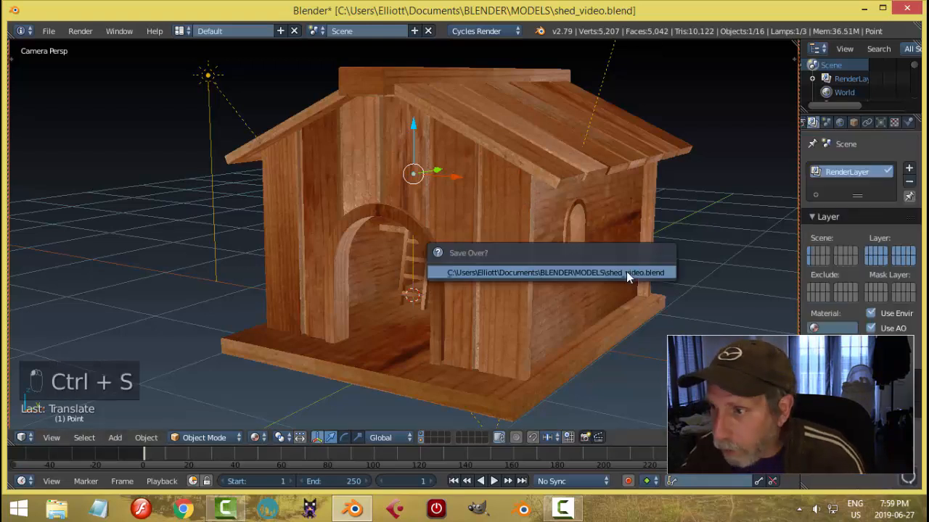
click(628, 276)
key(F12)
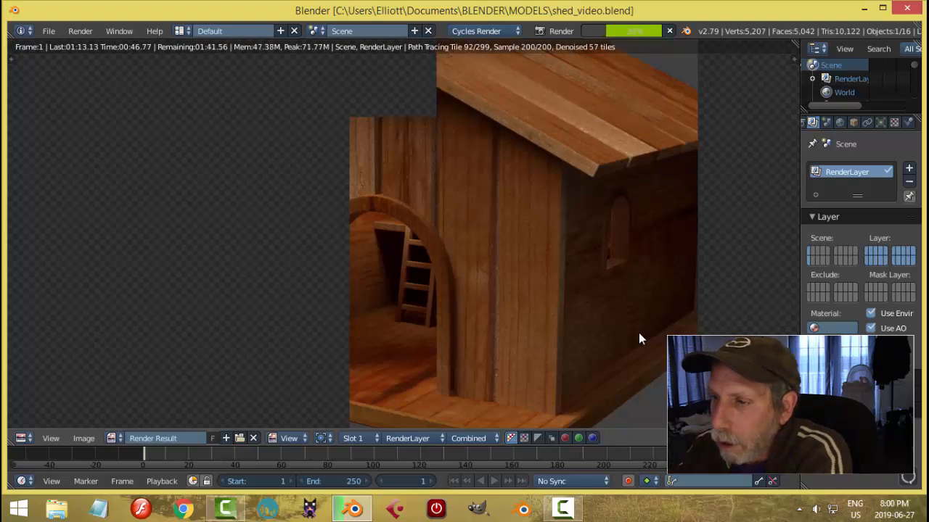
scroll(639, 334, down, 1)
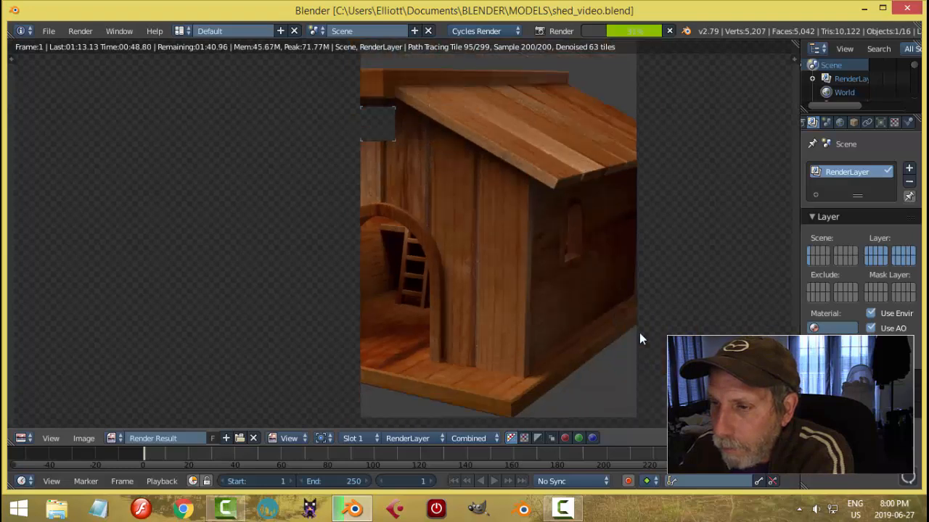